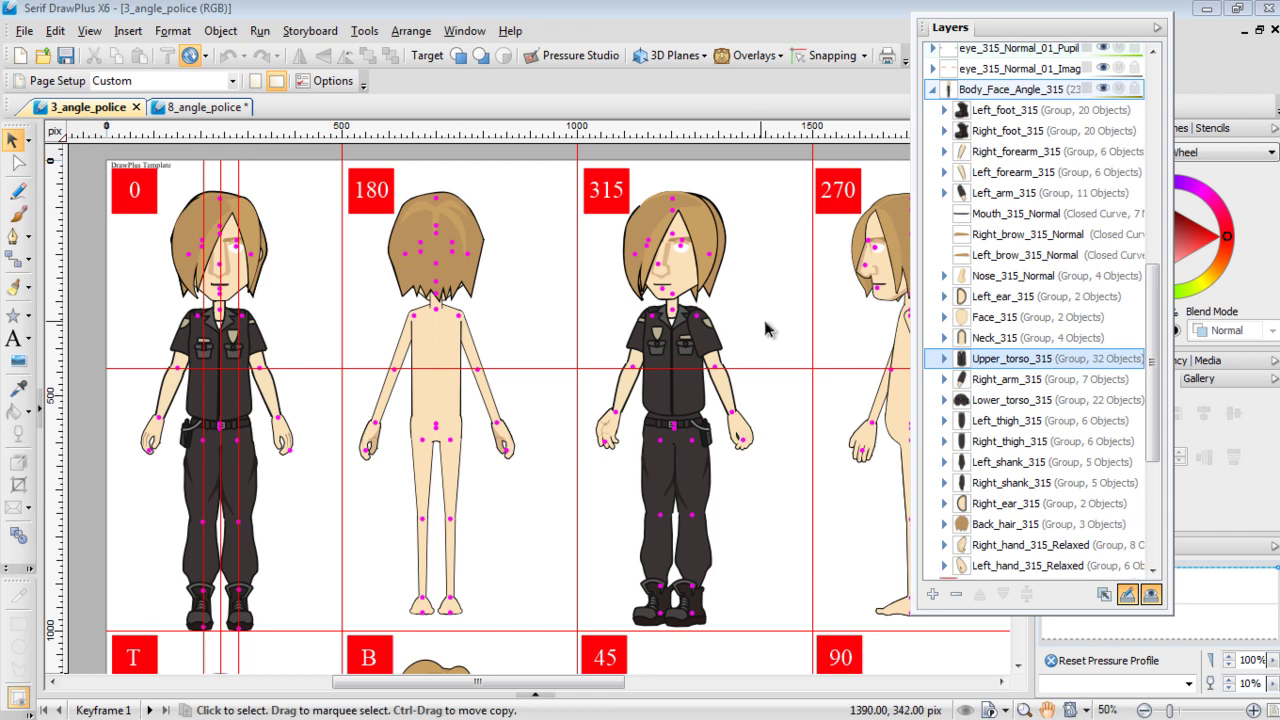
# Step: Scroll and pan around the police angle template to inspect the angle figures
pyautogui.scroll(-2, 764, 330)
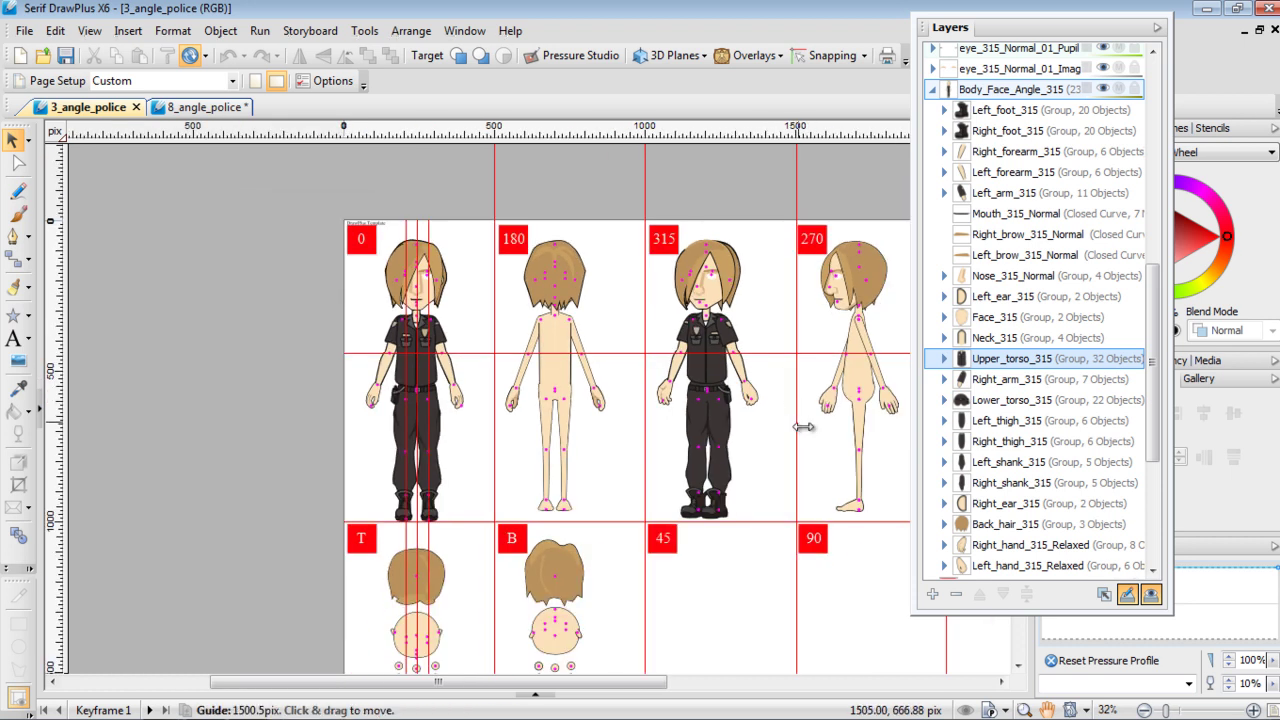
pyautogui.hscroll(5, 800, 440)
pyautogui.scroll(-3, 487, 576)
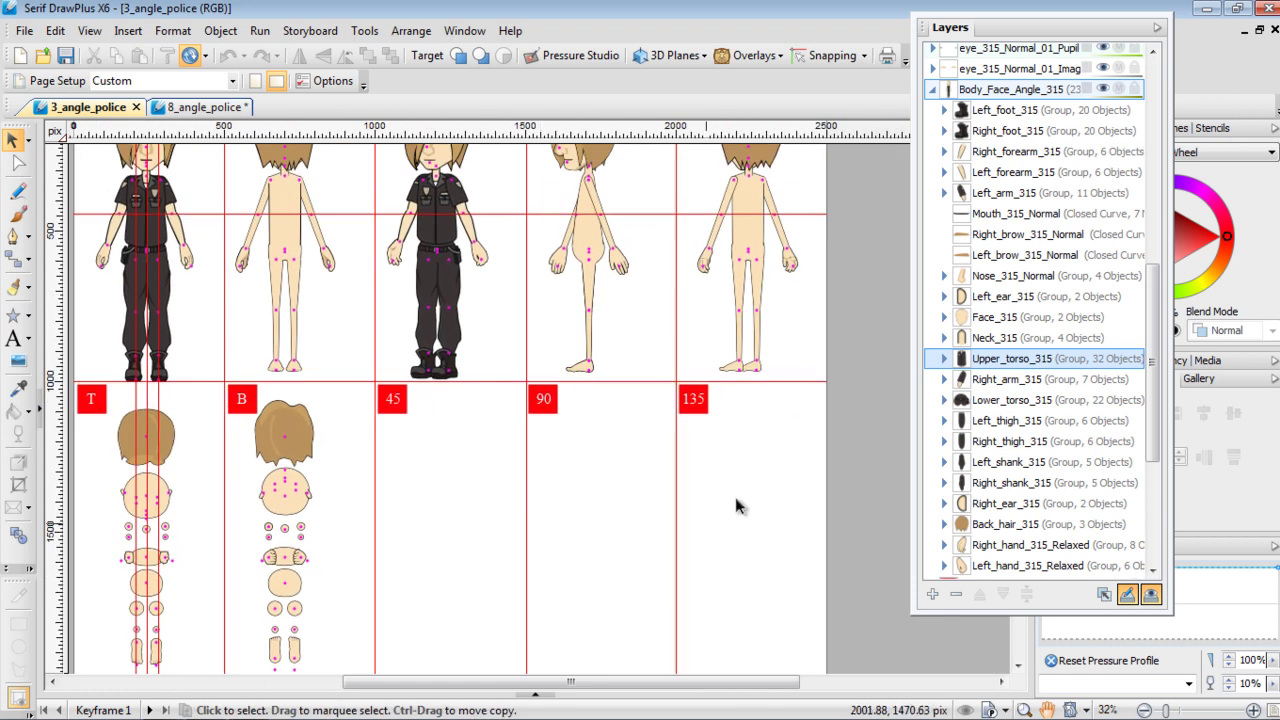
pyautogui.scroll(3, 633, 250)
pyautogui.hscroll(-1, 633, 250)
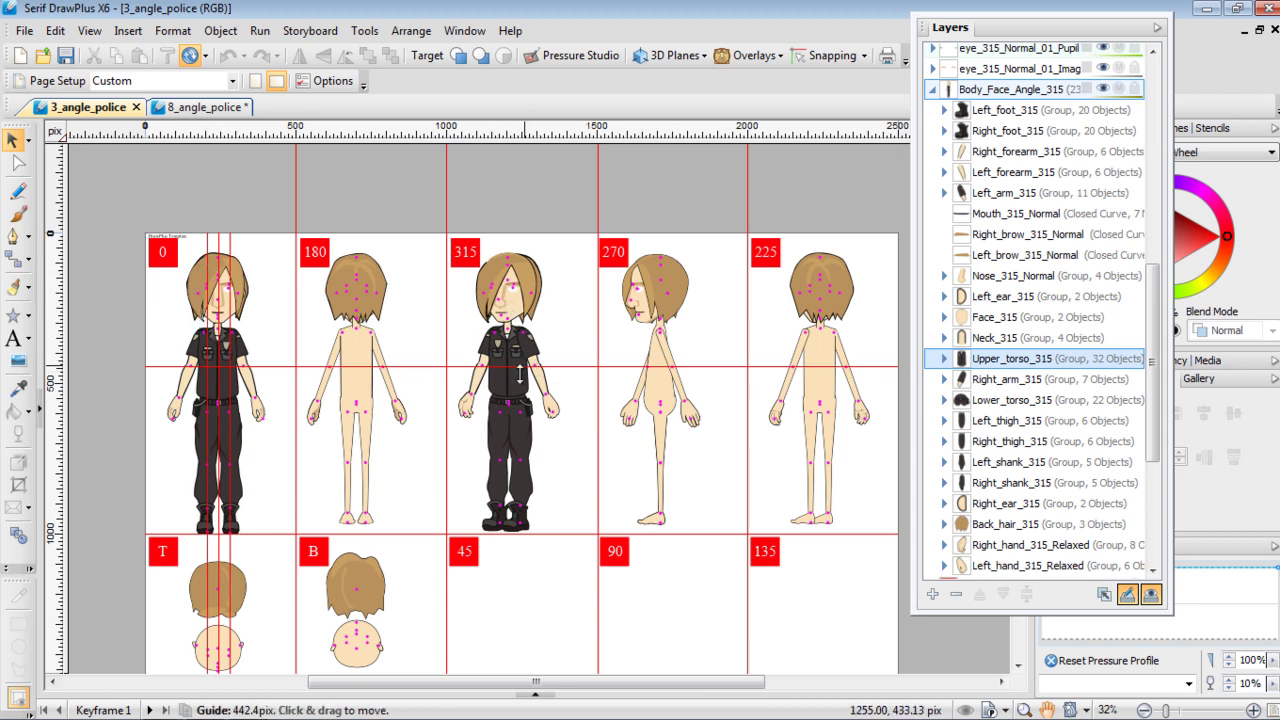
pyautogui.scroll(-3, 648, 406)
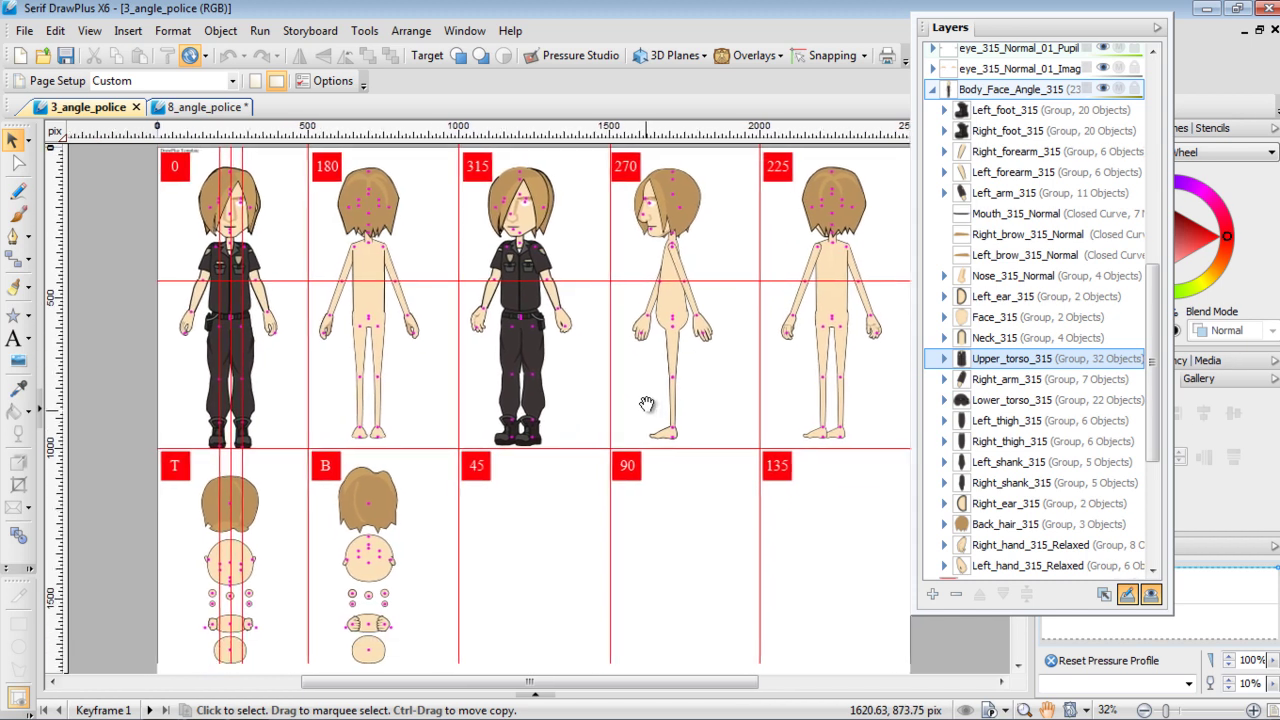
pyautogui.hscroll(-1, 648, 406)
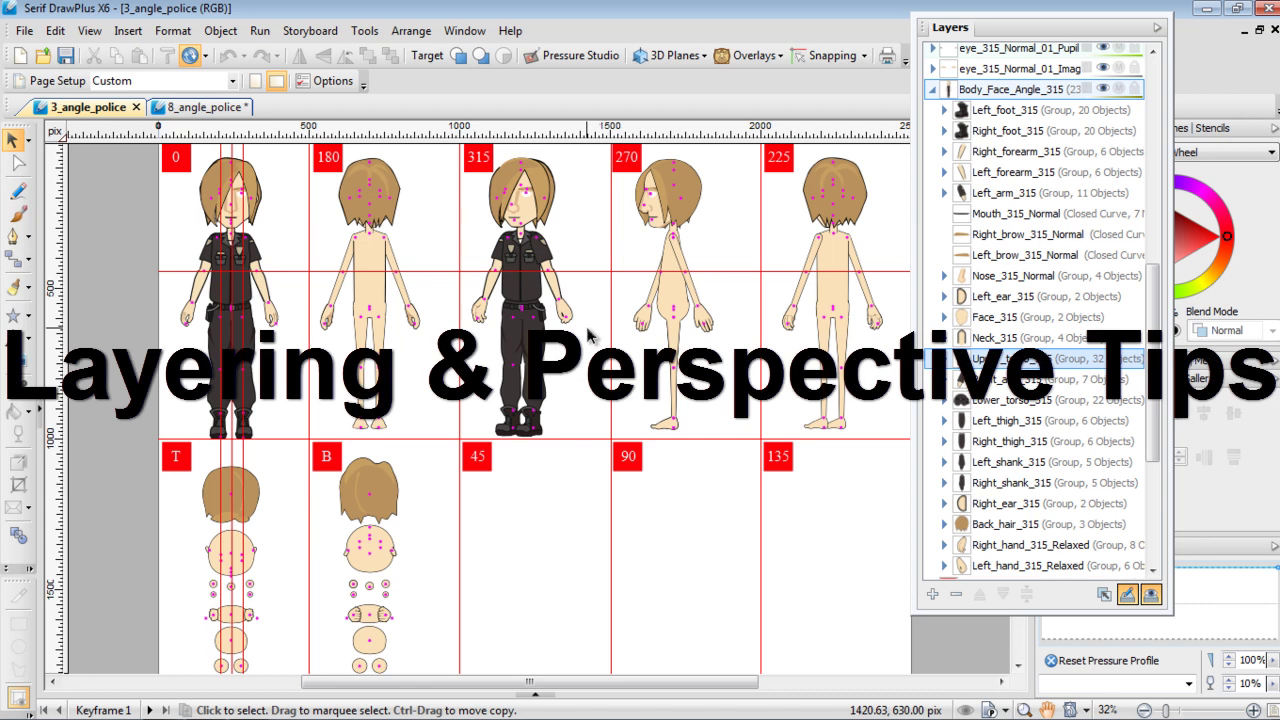
pyautogui.scroll(-2, 592, 340)
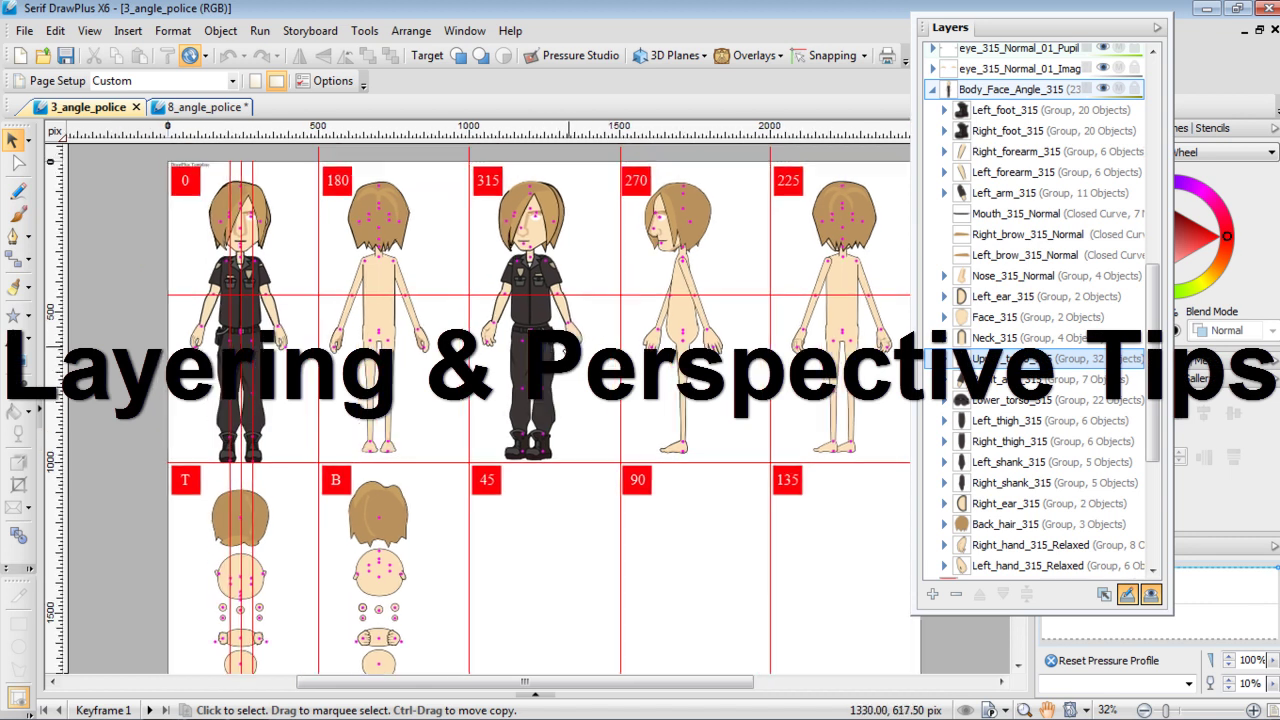
pyautogui.scroll(2, 600, 430)
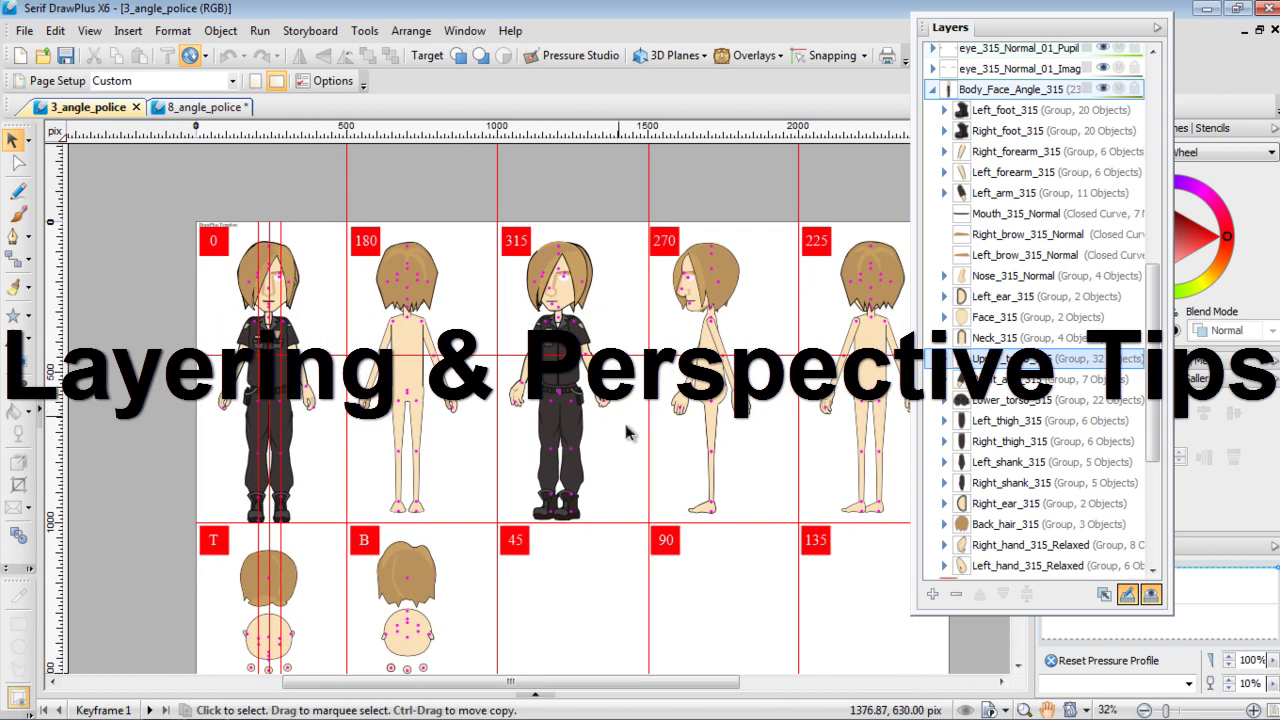
pyautogui.scroll(2, 630, 462)
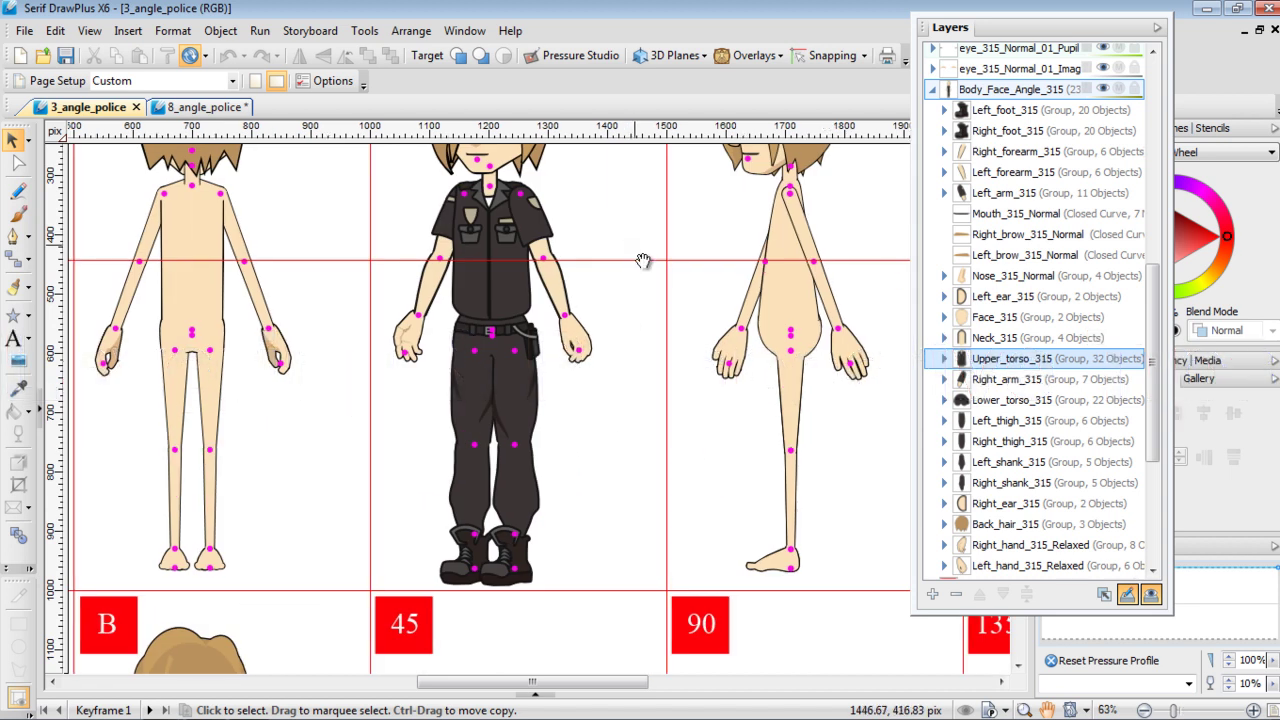
pyautogui.scroll(-1, 655, 285)
pyautogui.scroll(1, 690, 332)
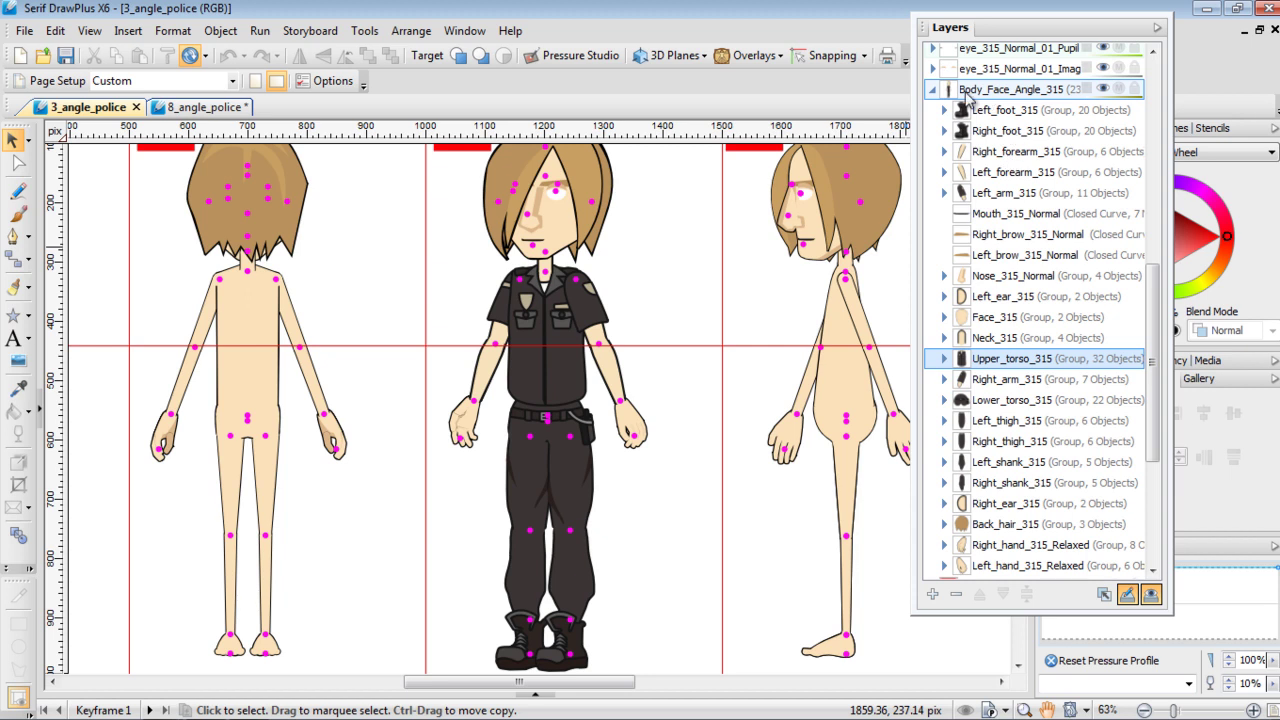
pyautogui.moveTo(1155, 291); pyautogui.dragTo(1120, 331)
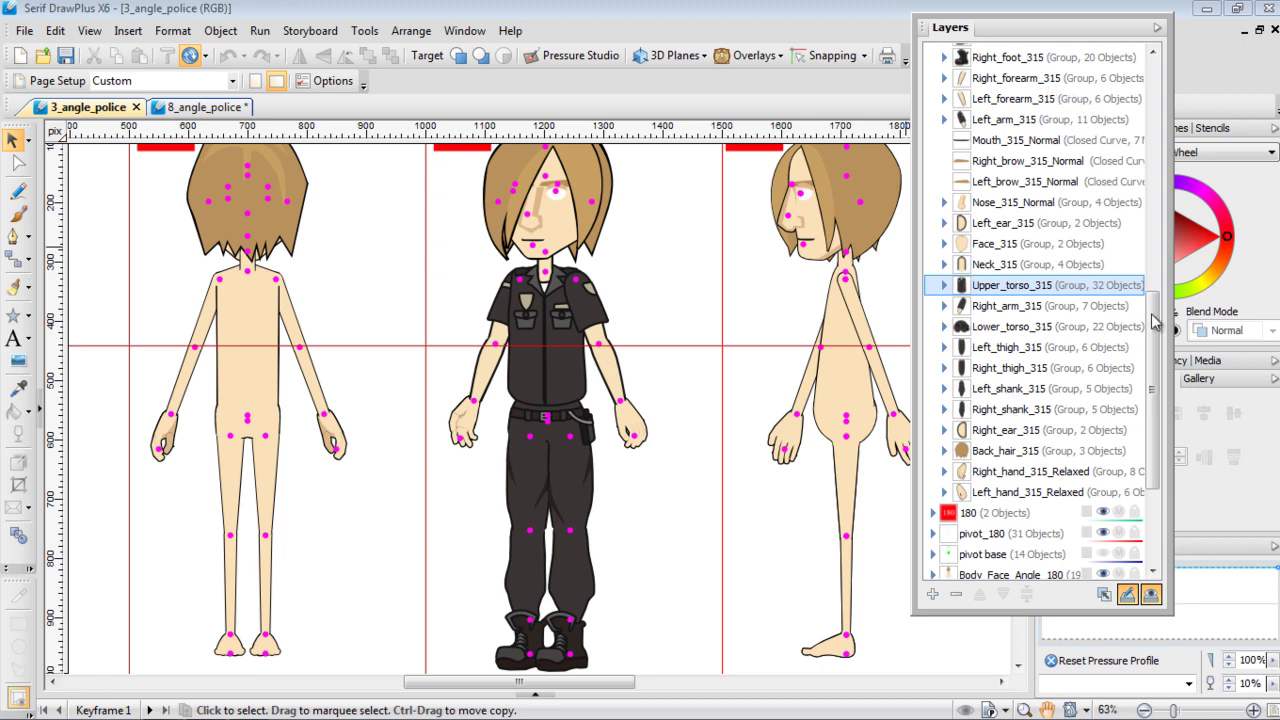
pyautogui.scroll(2, 1033, 150)
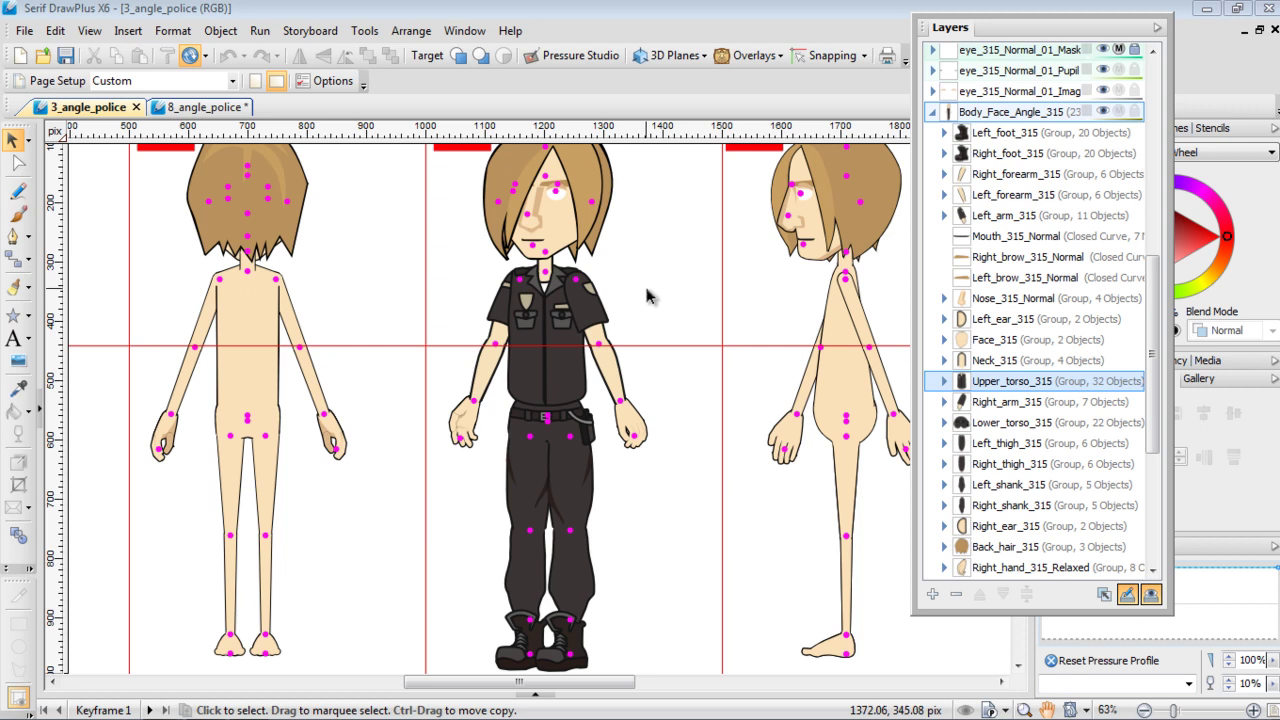
pyautogui.moveTo(675, 258)
pyautogui.mouseDown()
pyautogui.moveTo(628, 316)
pyautogui.moveTo(654, 217)
pyautogui.moveTo(595, 195)
pyautogui.moveTo(340, 306)
pyautogui.moveTo(334, 331)
pyautogui.moveTo(306, 251)
pyautogui.moveTo(470, 130)
pyautogui.moveTo(478, 153)
pyautogui.moveTo(442, 267)
pyautogui.moveTo(622, 262)
pyautogui.moveTo(628, 221)
pyautogui.mouseUp()
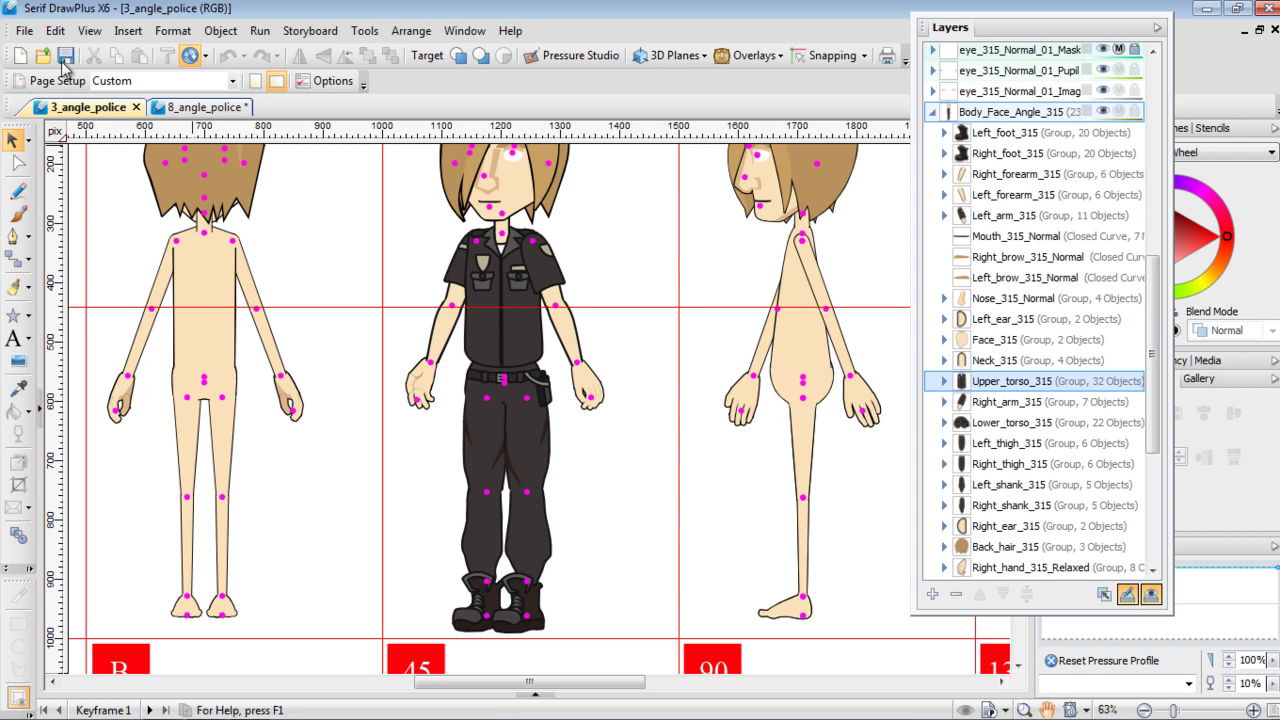
# Step: Export the drawing as a Flash SWF file named 3angle
pyautogui.click(22, 32)
pyautogui.moveTo(90, 332)
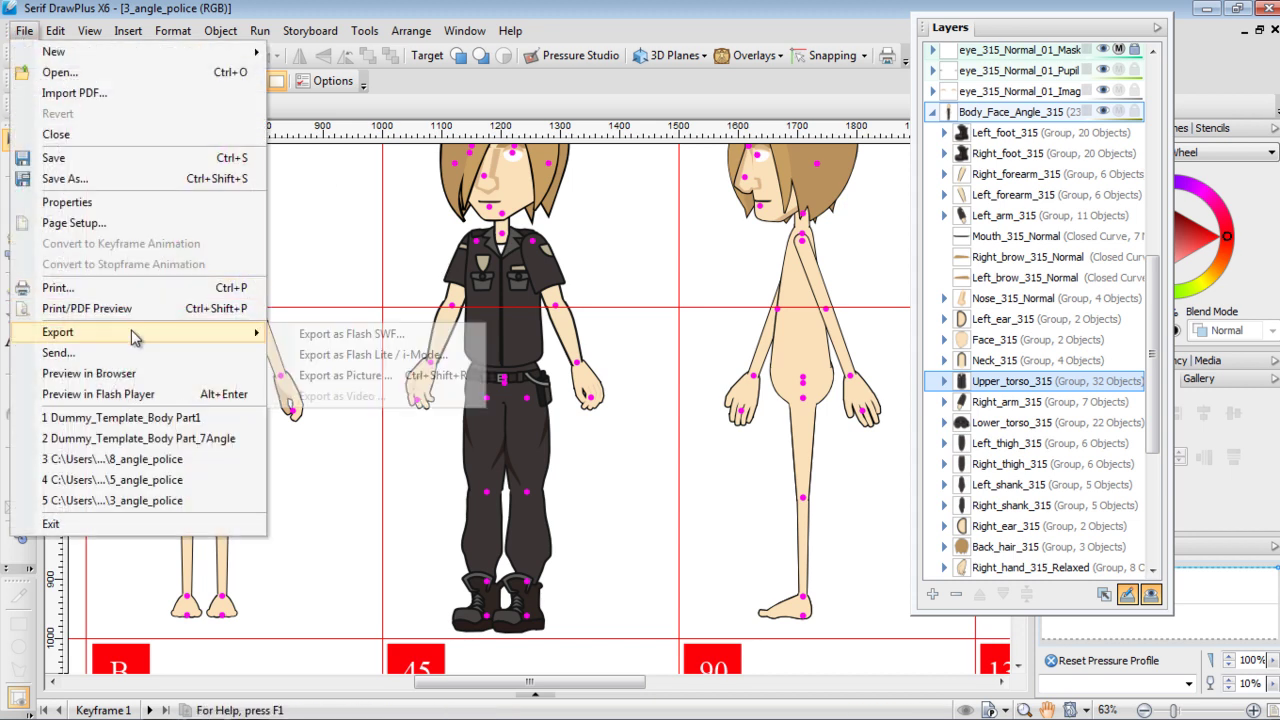
pyautogui.click(352, 340)
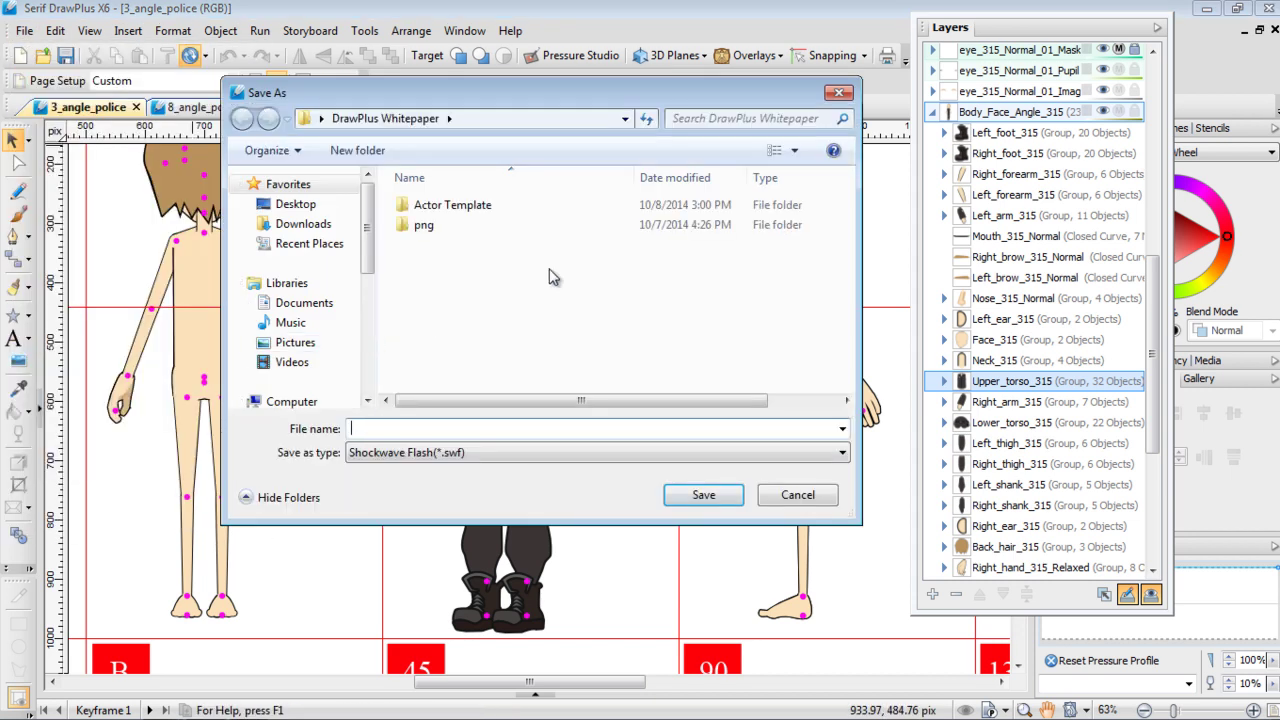
pyautogui.write('3angle')
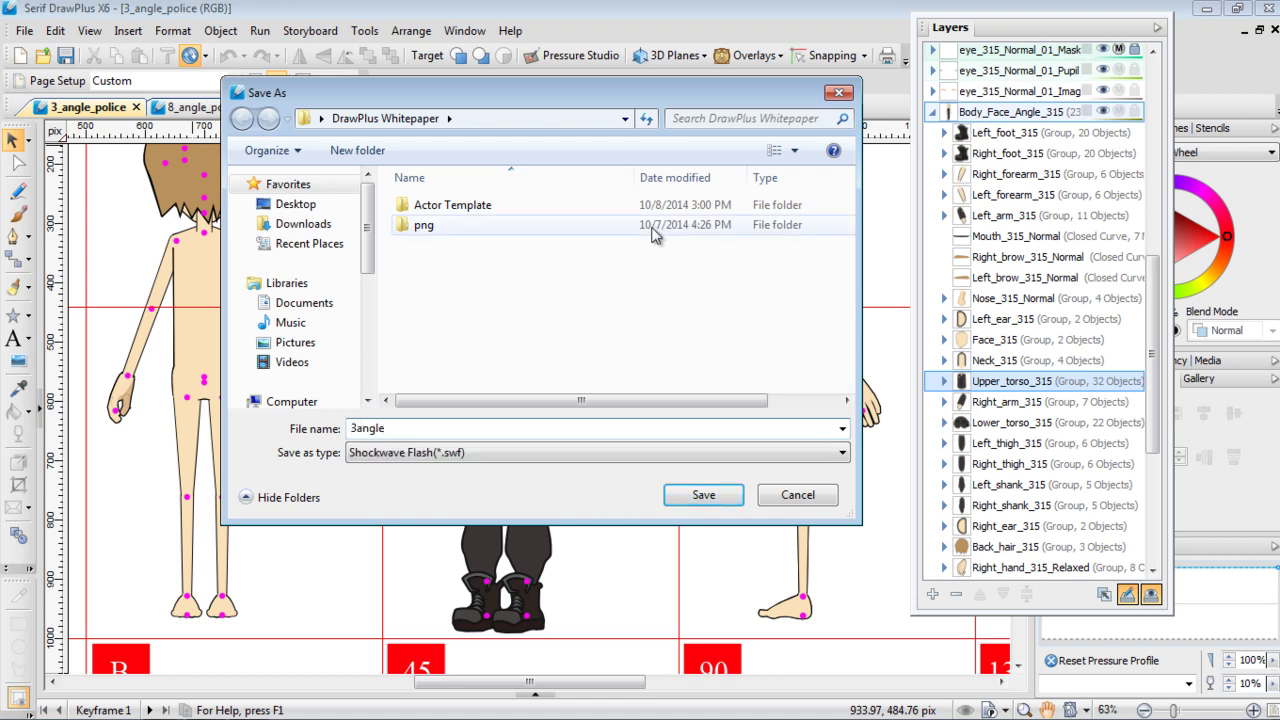
pyautogui.click(720, 496)
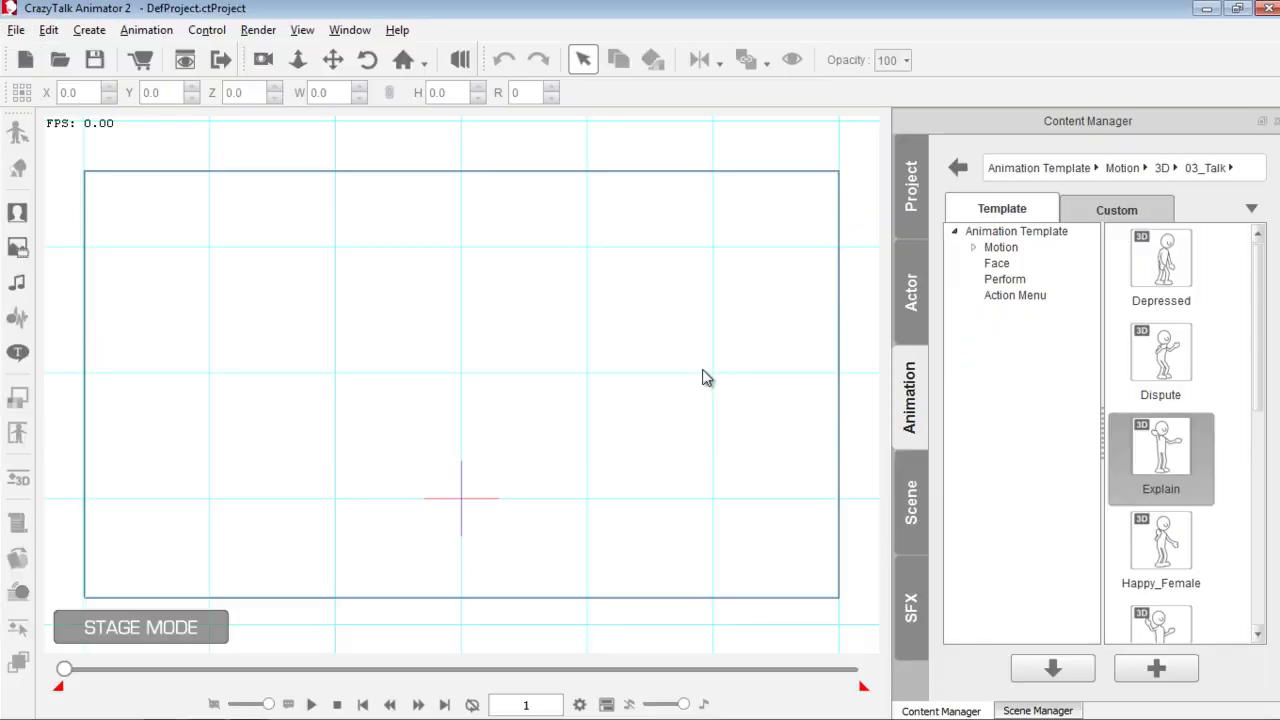
# Step: Add the Dummy character from the Actor tab's Character templates to the stage
pyautogui.click(915, 319)
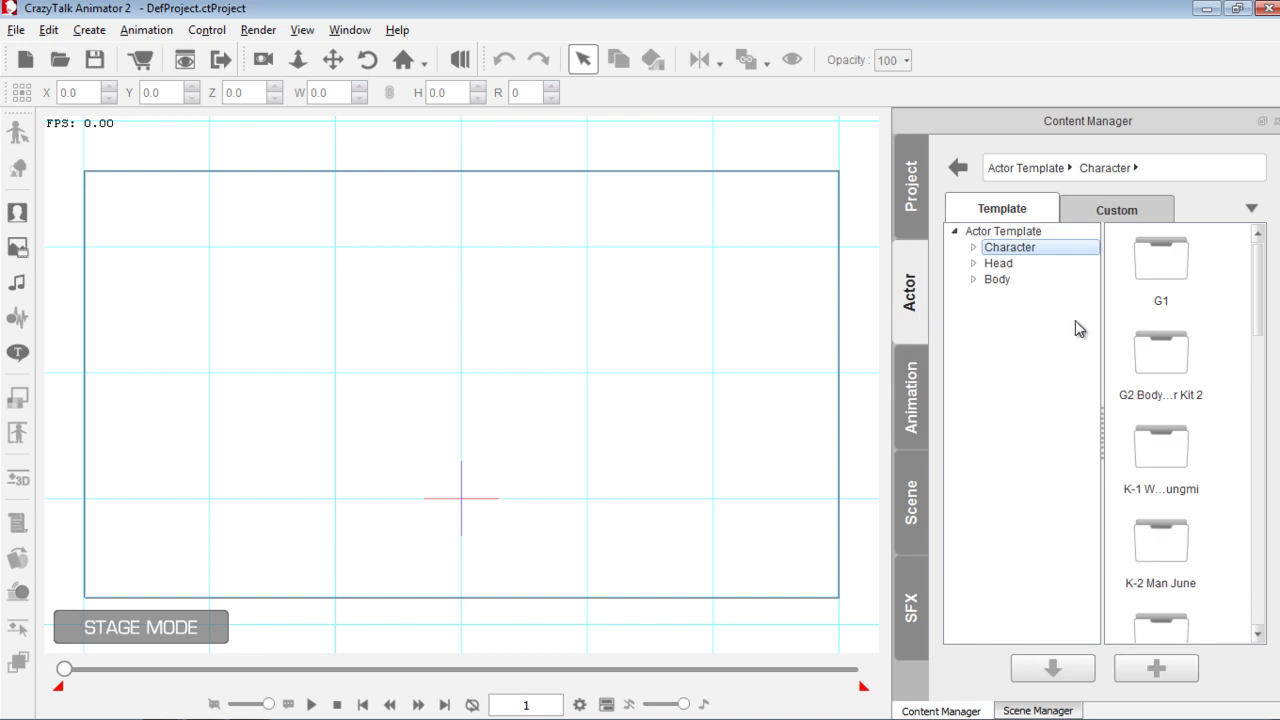
pyautogui.moveTo(1262, 294); pyautogui.dragTo(1262, 423)
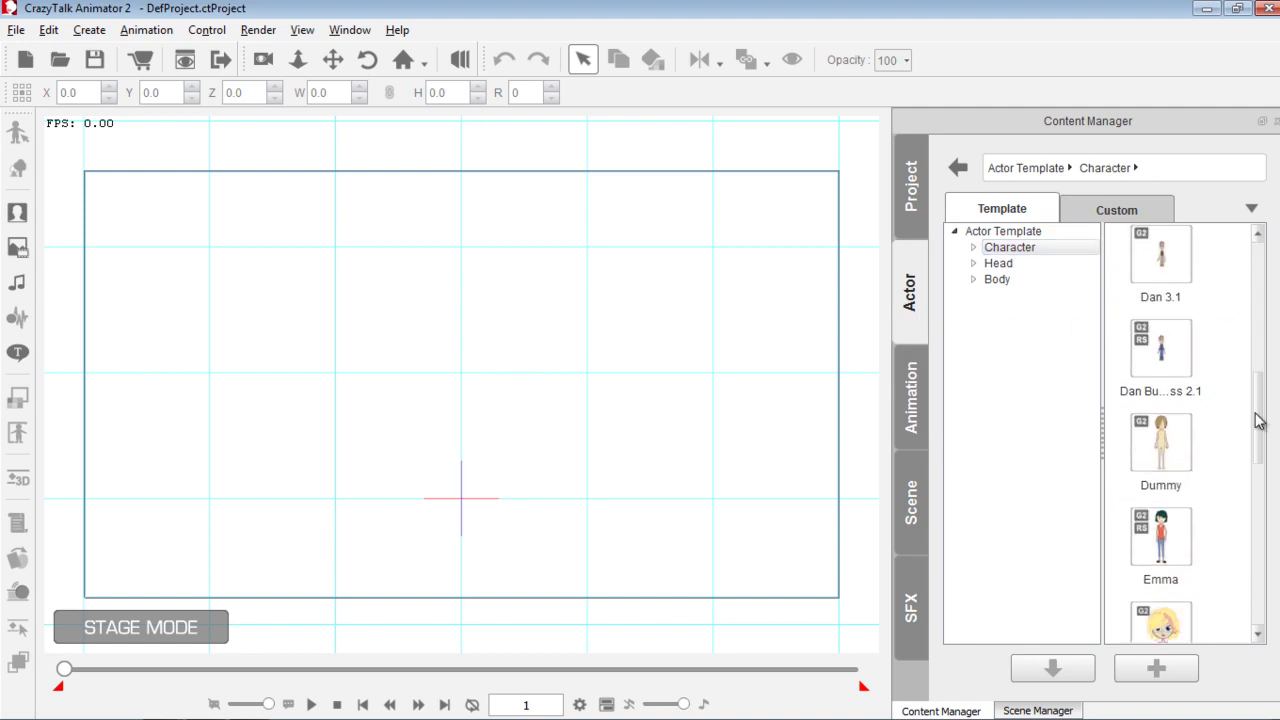
pyautogui.doubleClick(1172, 447)
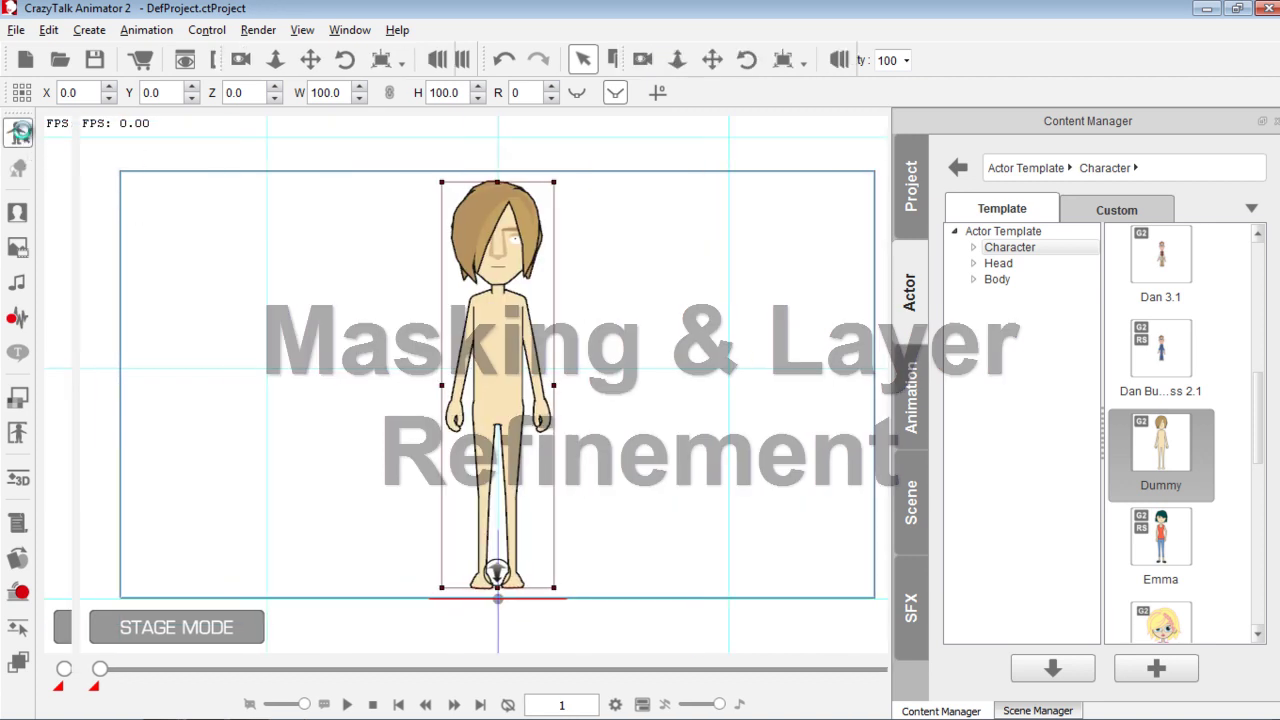
# Step: Enter Composer Mode and turn the Dummy through 45°, back and 270° views, then front
pyautogui.click(20, 130)
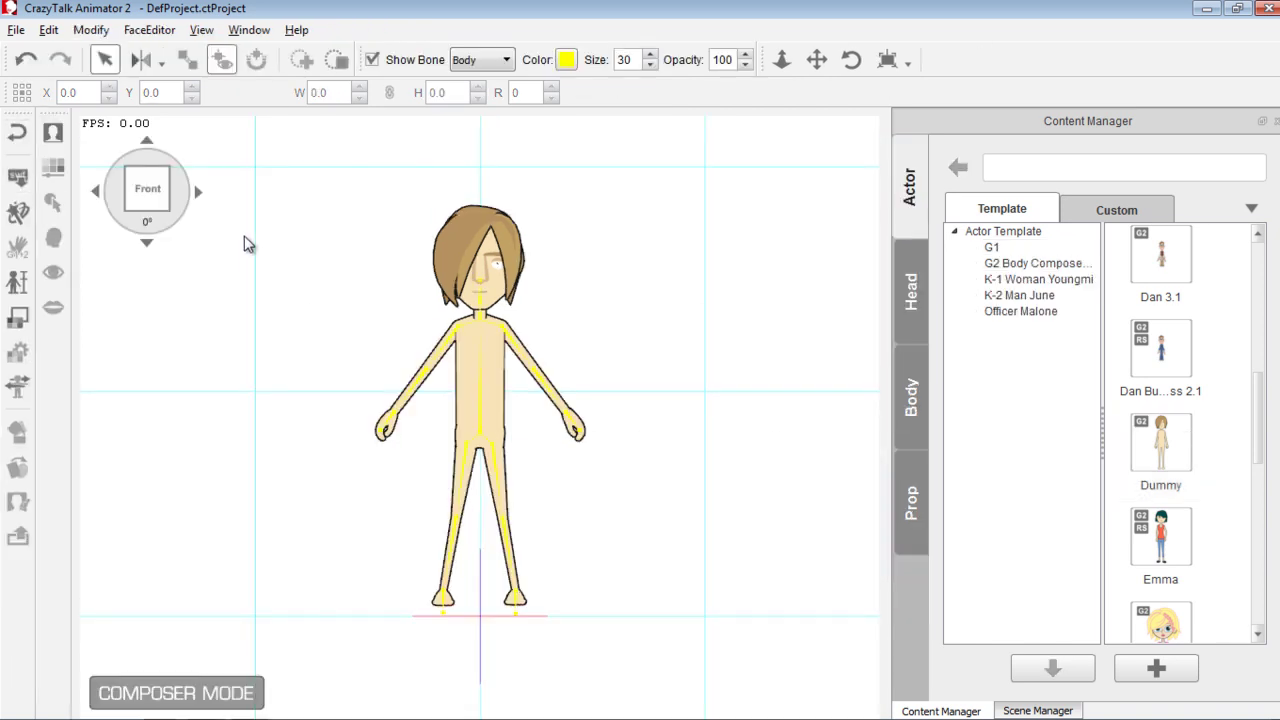
pyautogui.click(200, 193)
pyautogui.click(200, 200)
pyautogui.click(200, 200)
pyautogui.click(200, 200)
pyautogui.click(200, 200)
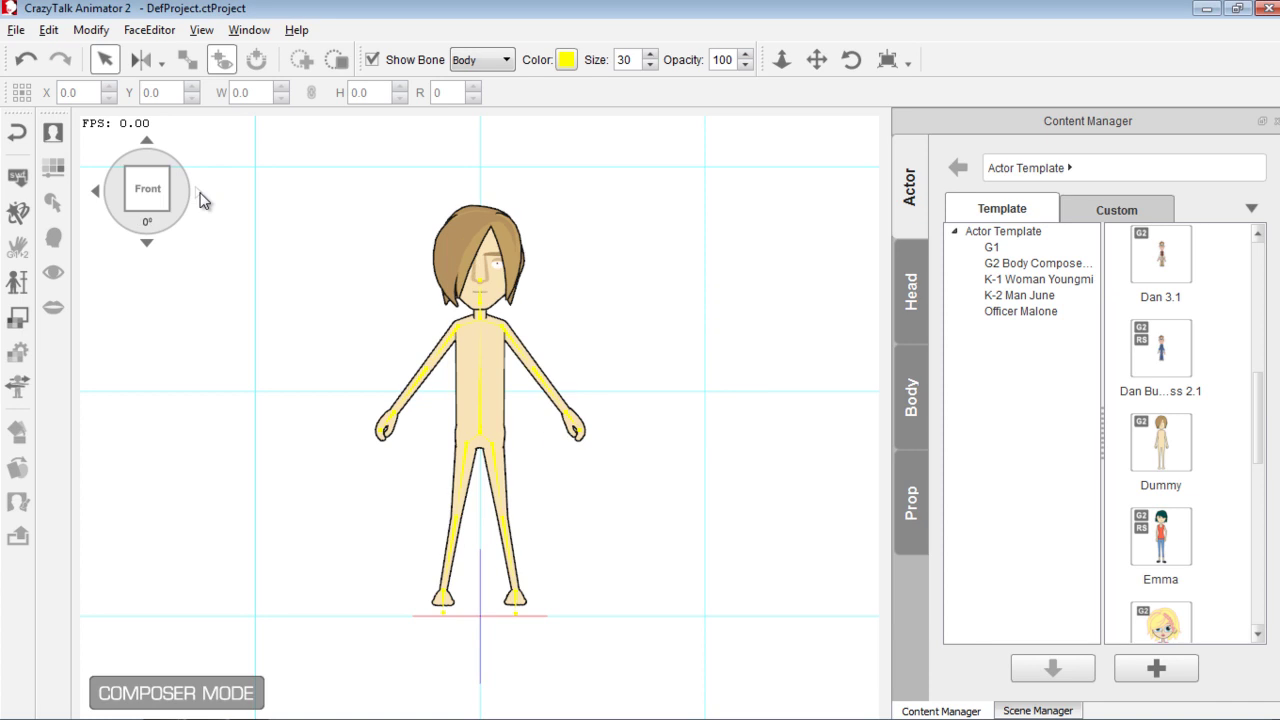
# Step: Update the actor from 3angle.swf and confirm the reload
pyautogui.click(18, 180)
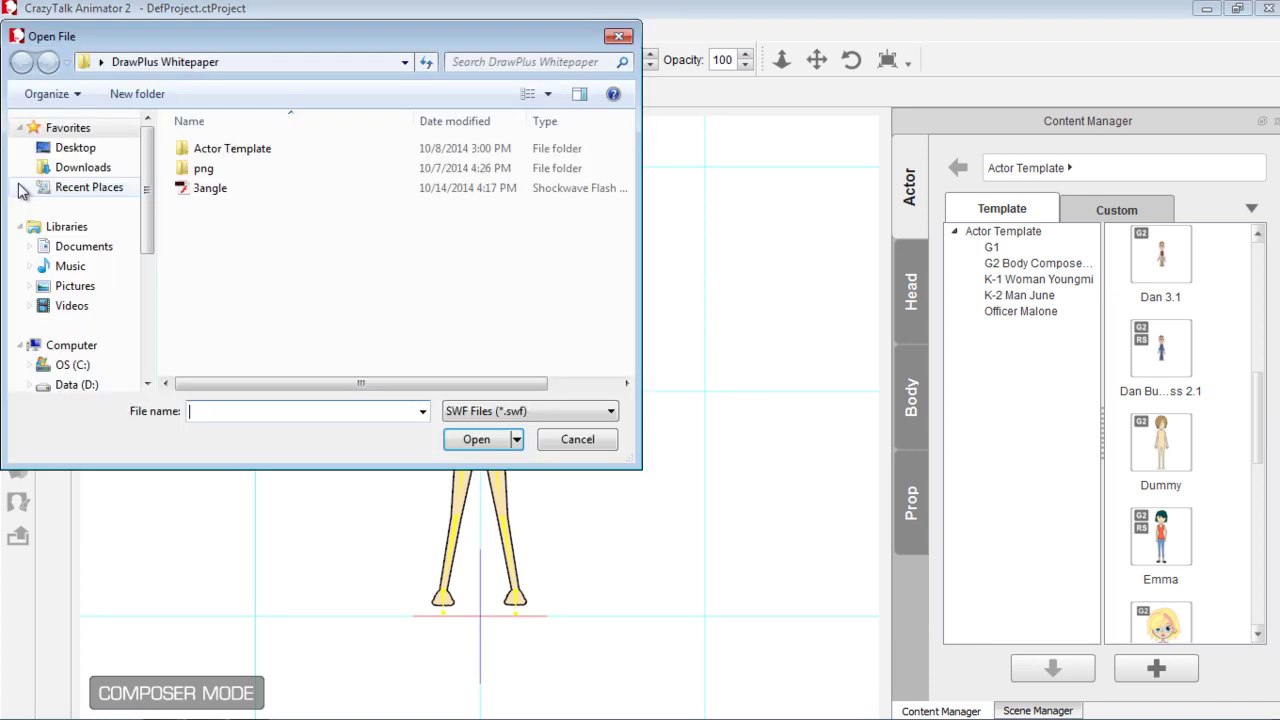
pyautogui.click(210, 188)
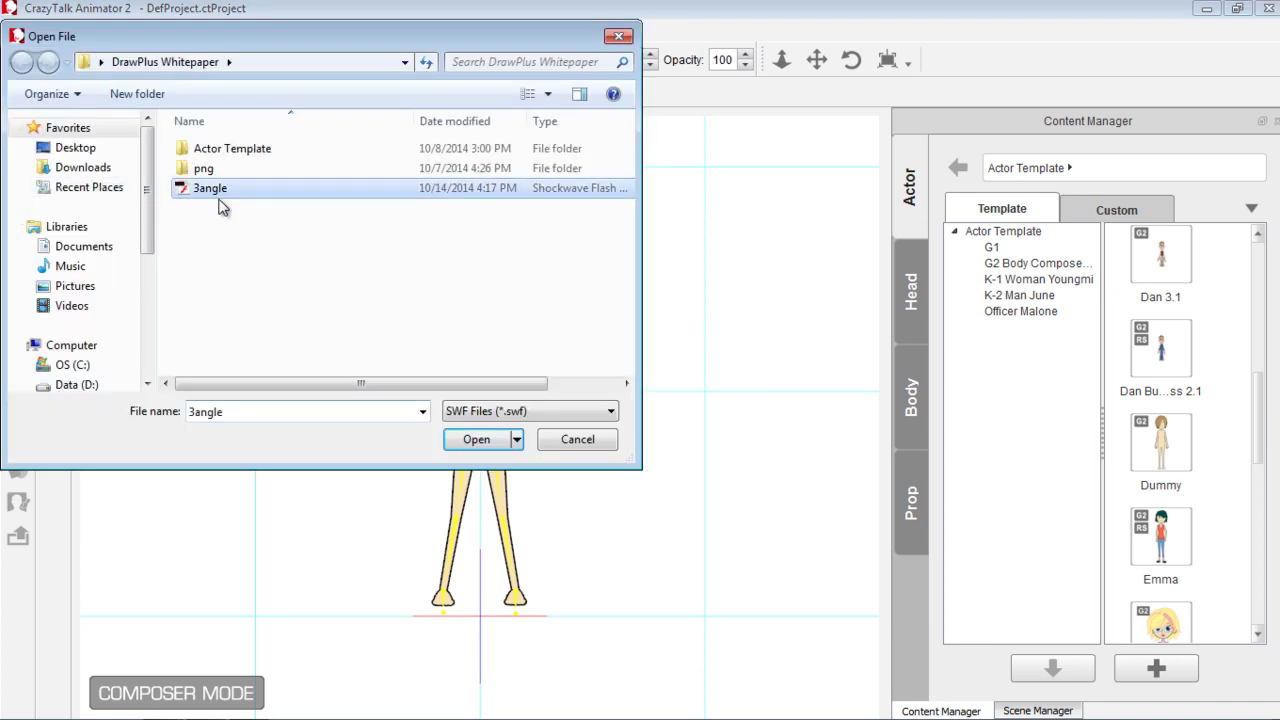
pyautogui.click(470, 440)
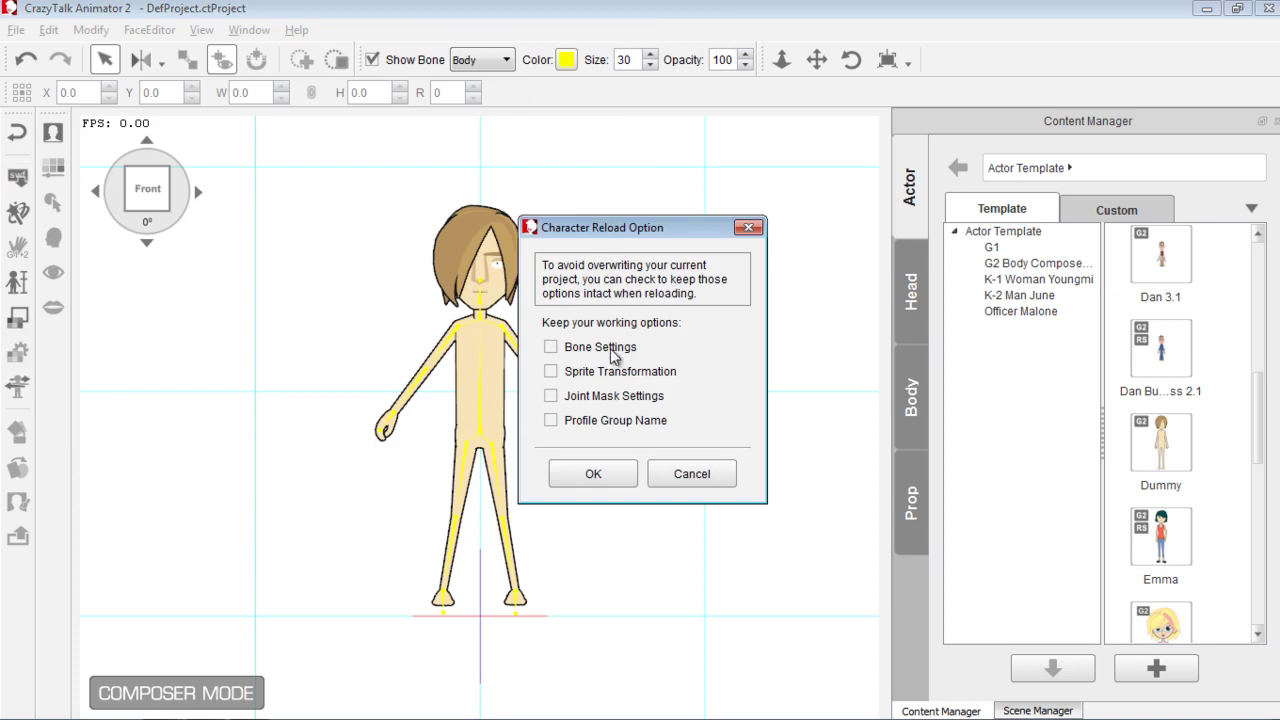
pyautogui.click(604, 478)
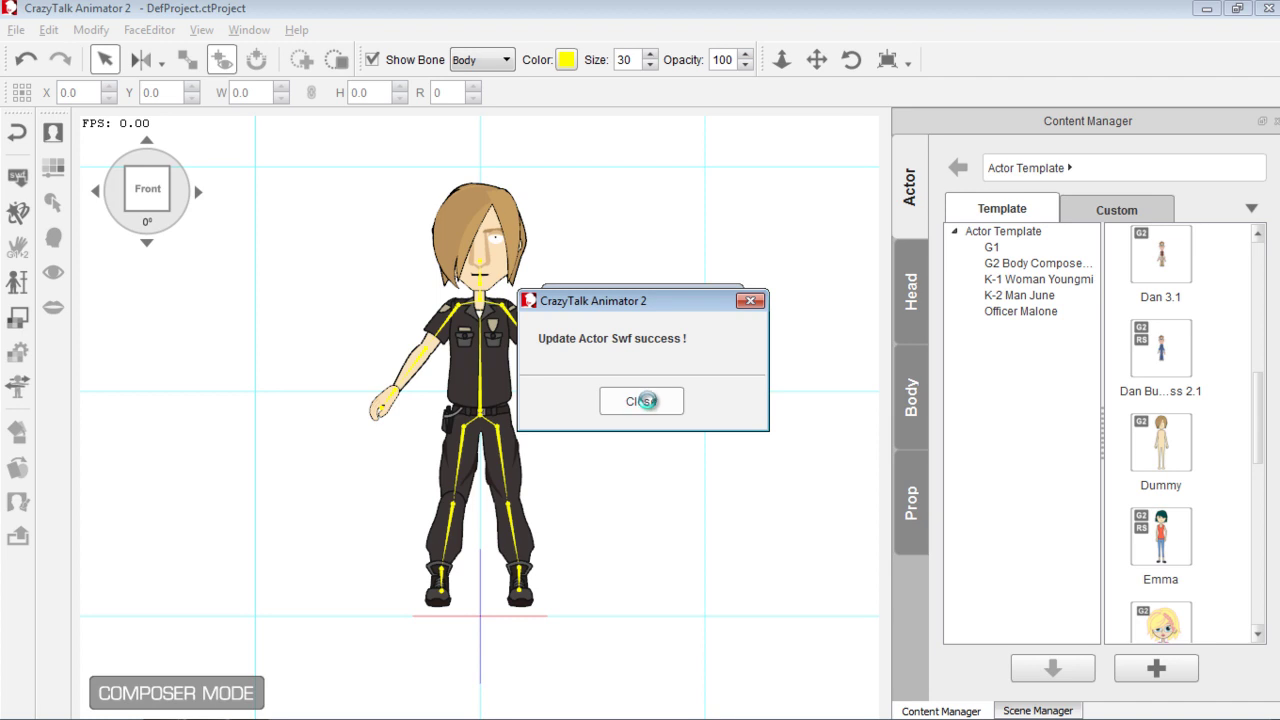
pyautogui.click(641, 400)
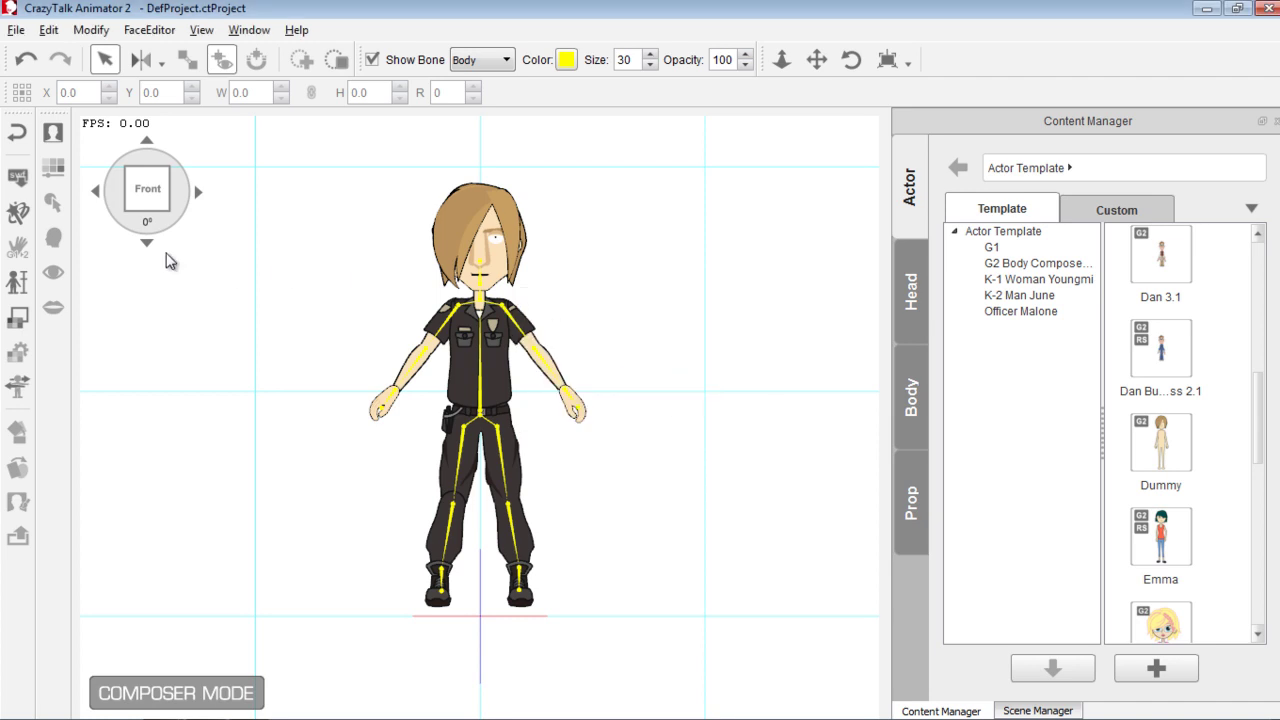
# Step: Check the police uniform at the 45° and 315° angles, then return to front
pyautogui.click(198, 196)
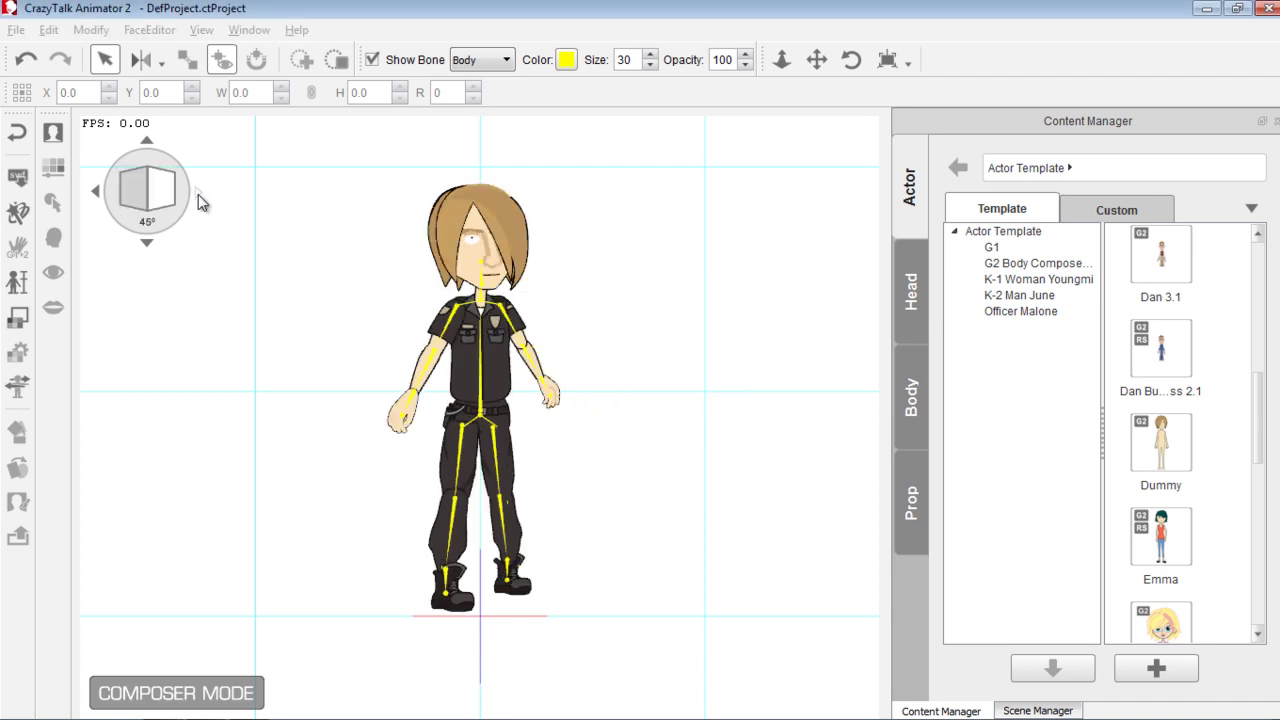
pyautogui.click(95, 195)
pyautogui.click(95, 195)
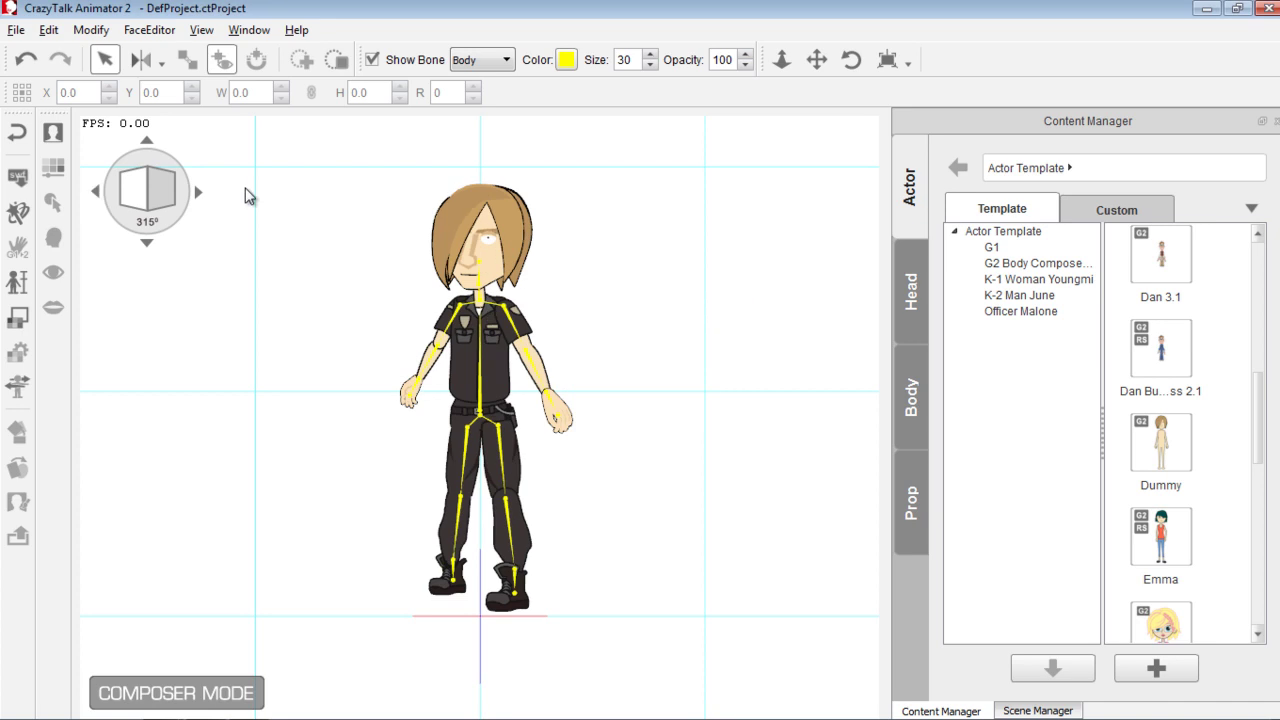
pyautogui.click(198, 191)
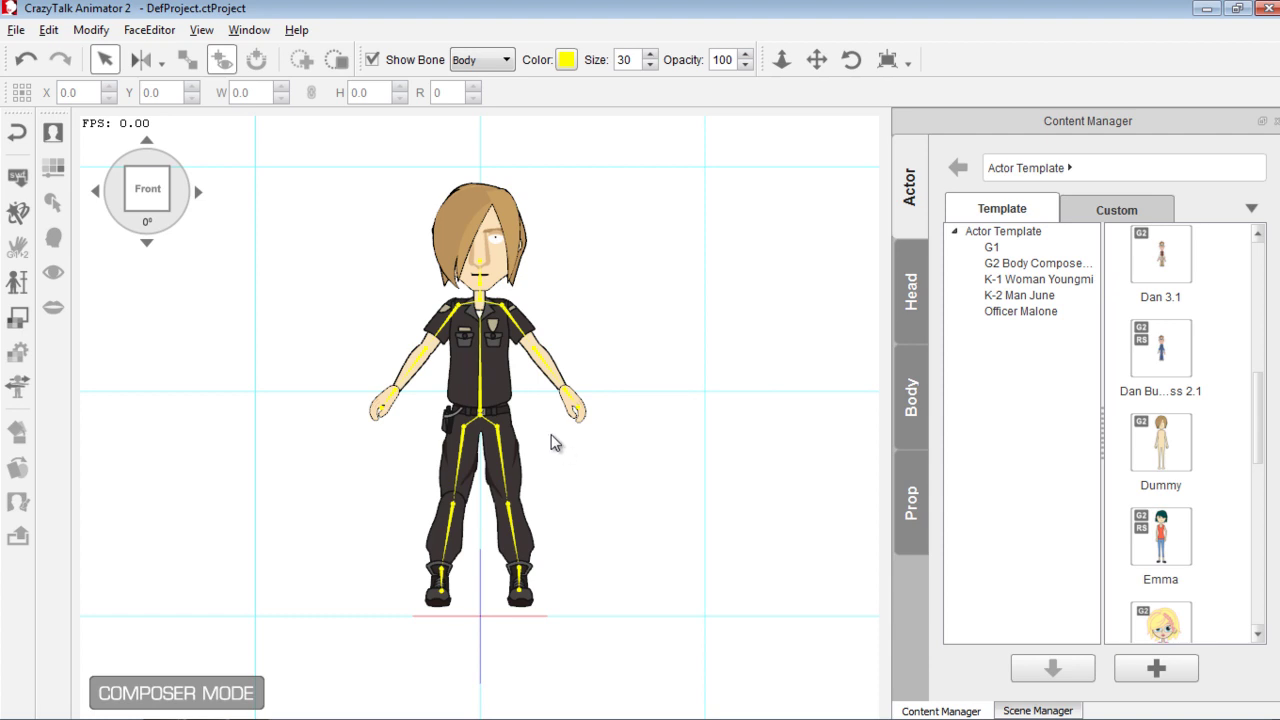
# Step: Recalculate sprites and masks for the other angles from the front settings
pyautogui.click(17, 213)
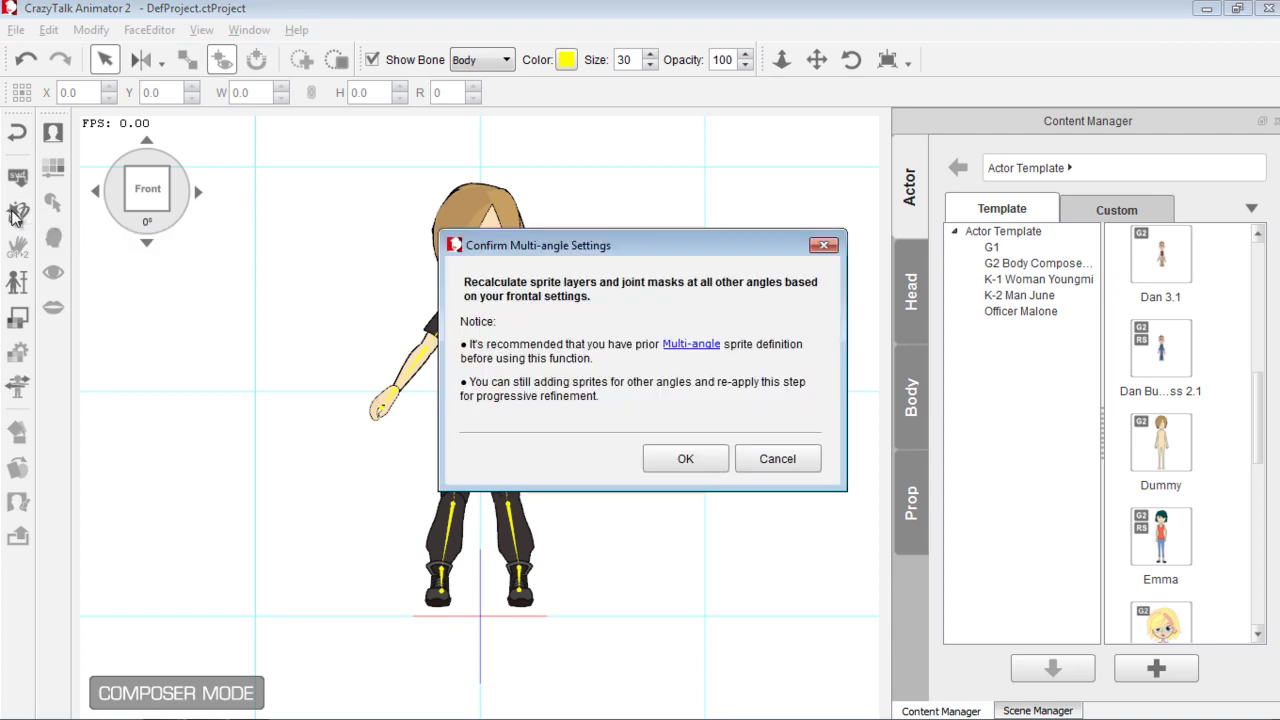
pyautogui.click(686, 458)
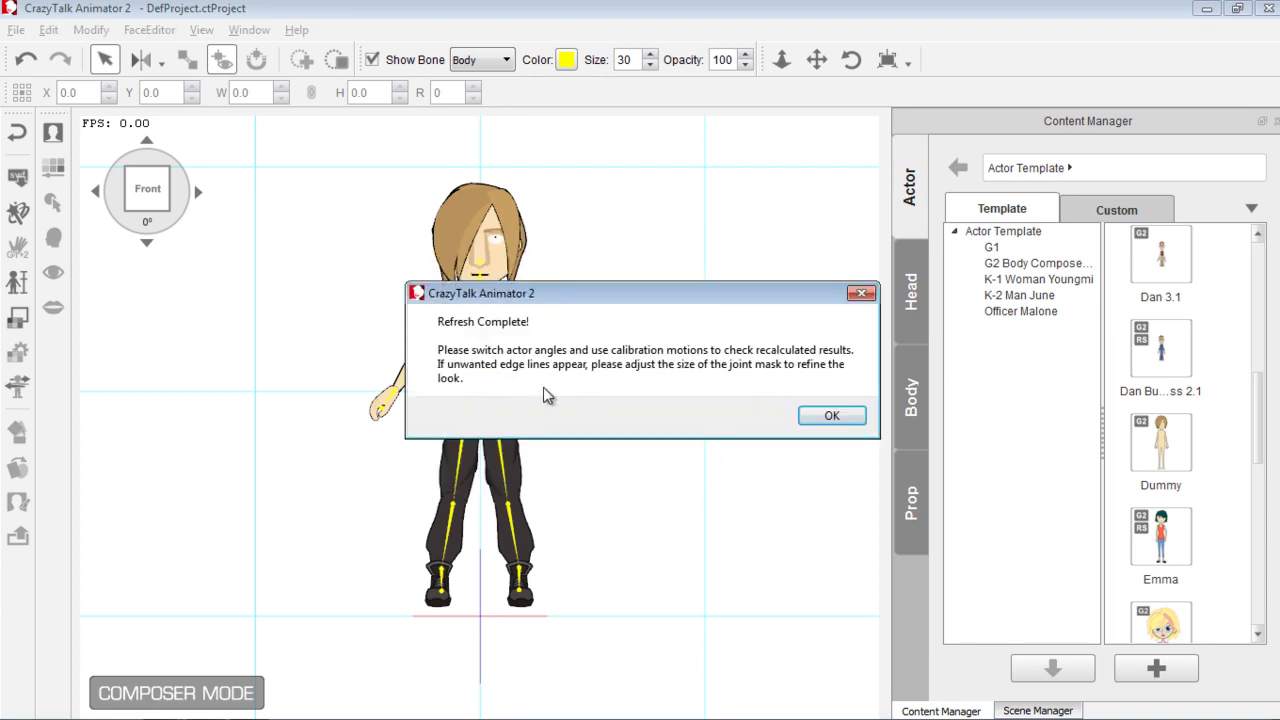
pyautogui.click(826, 415)
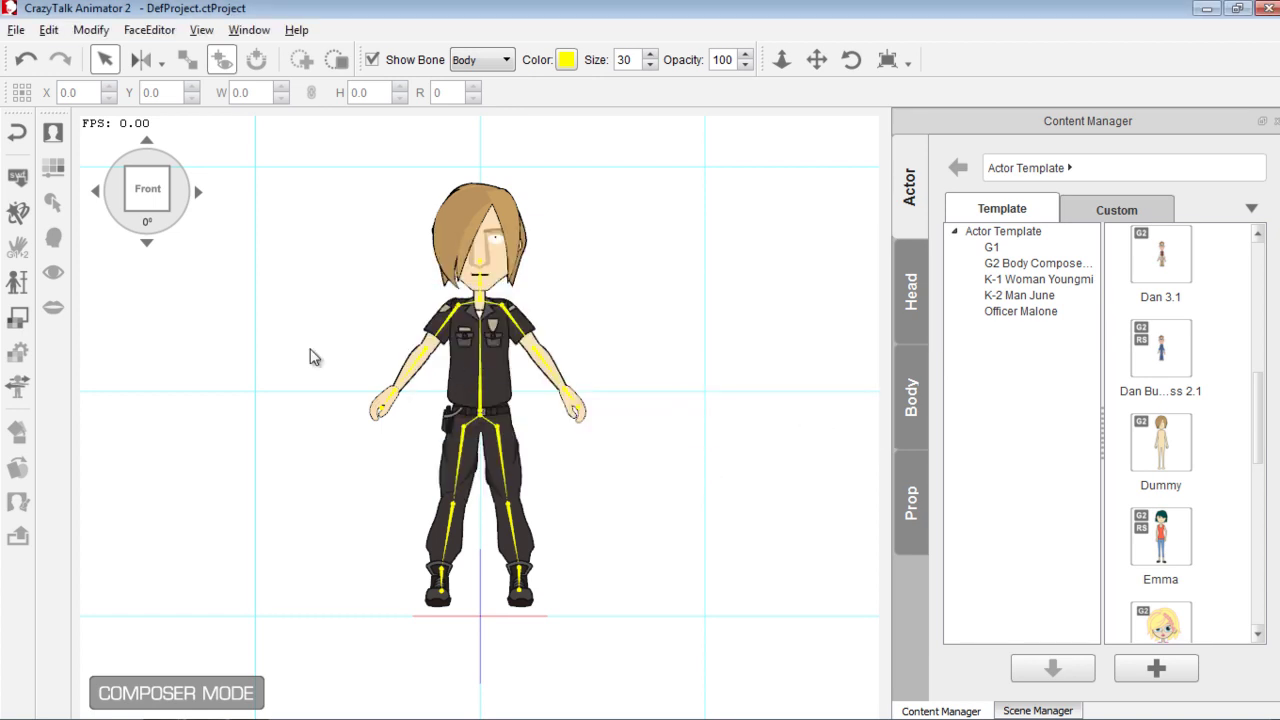
# Step: Check the officer at 45° and 315°, then return to Stage Mode
pyautogui.click(198, 191)
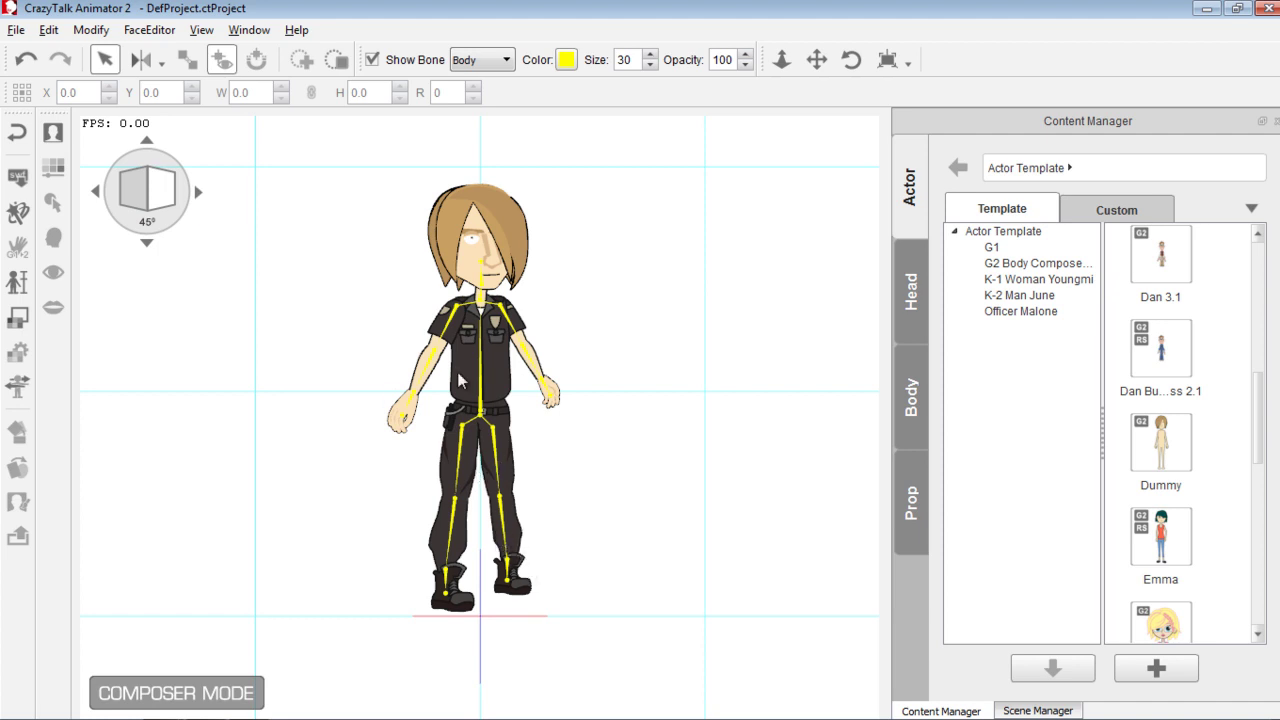
pyautogui.click(96, 192)
pyautogui.click(96, 192)
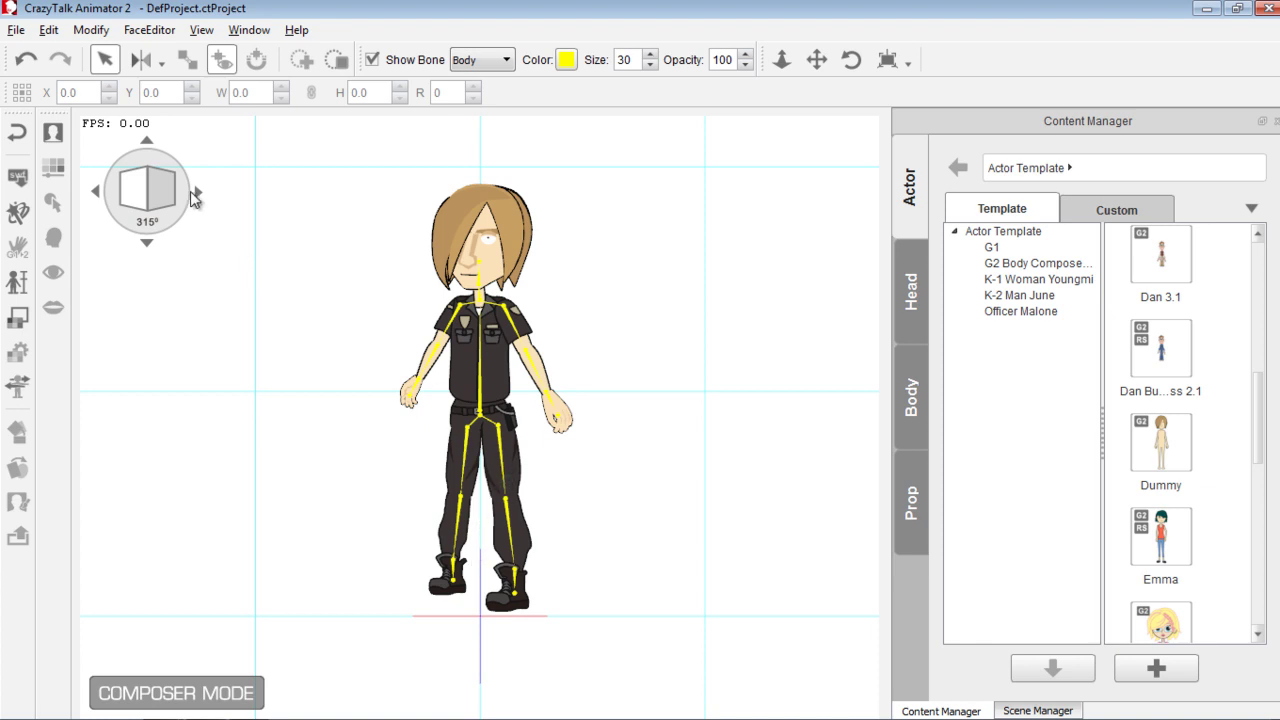
pyautogui.click(197, 193)
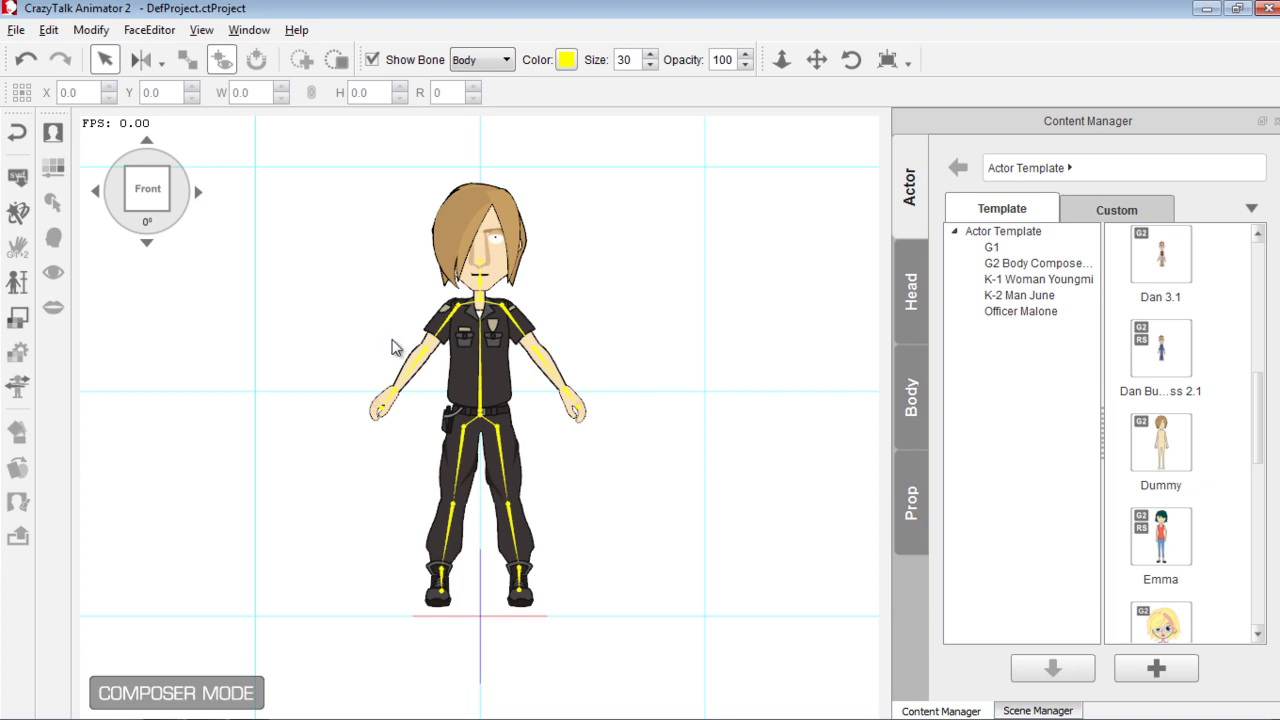
pyautogui.click(16, 137)
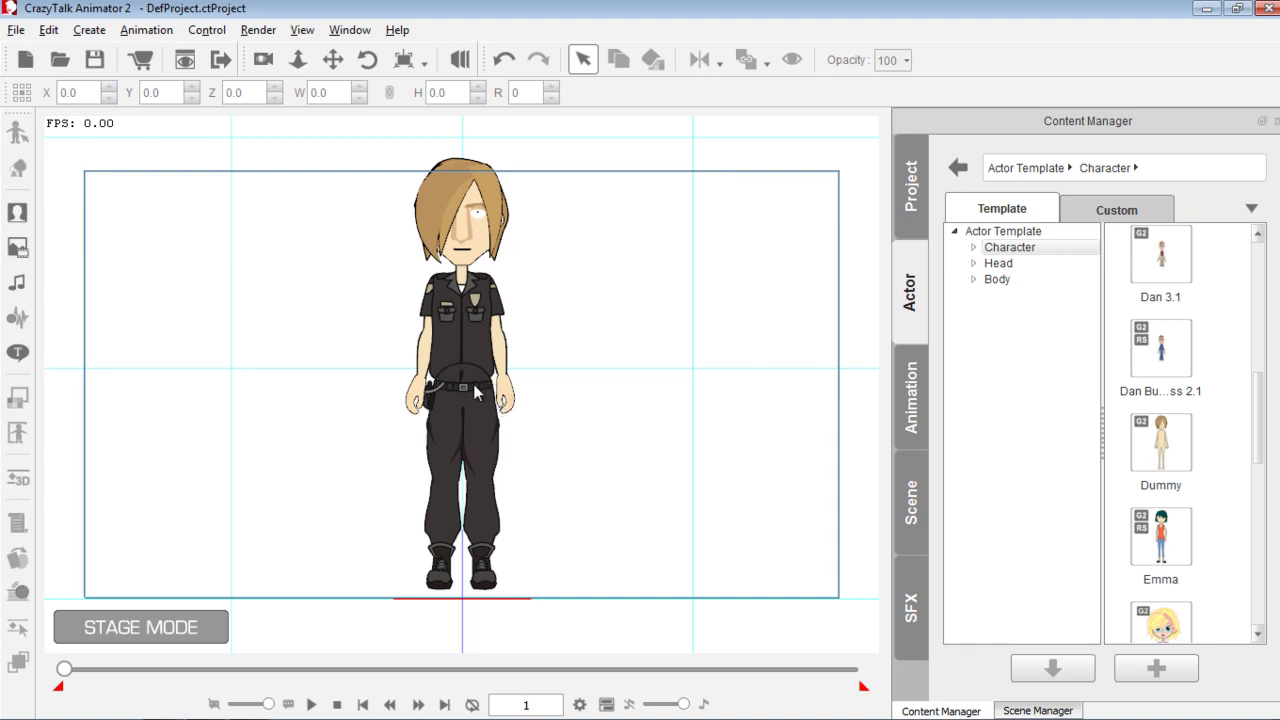
# Step: Scale the officer's pelvis joint mask to 249.9 in Runtime Composer and nudge it upward
pyautogui.click(458, 323)
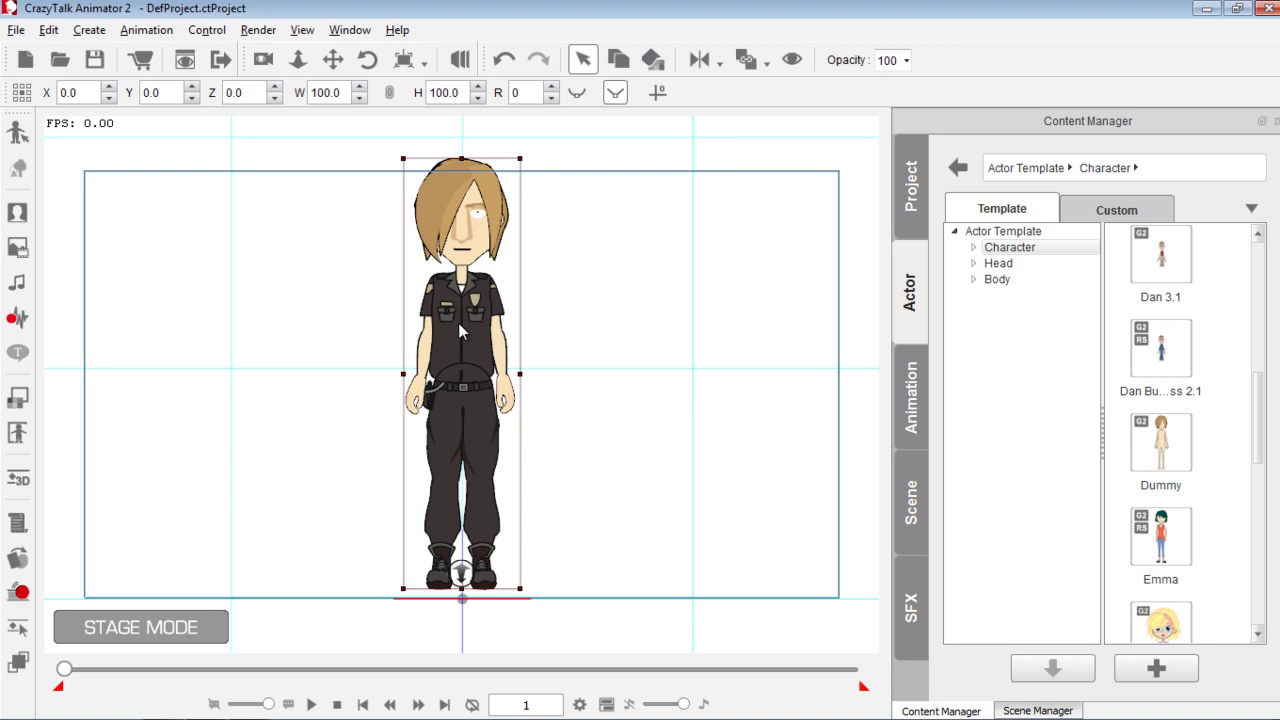
pyautogui.click(17, 432)
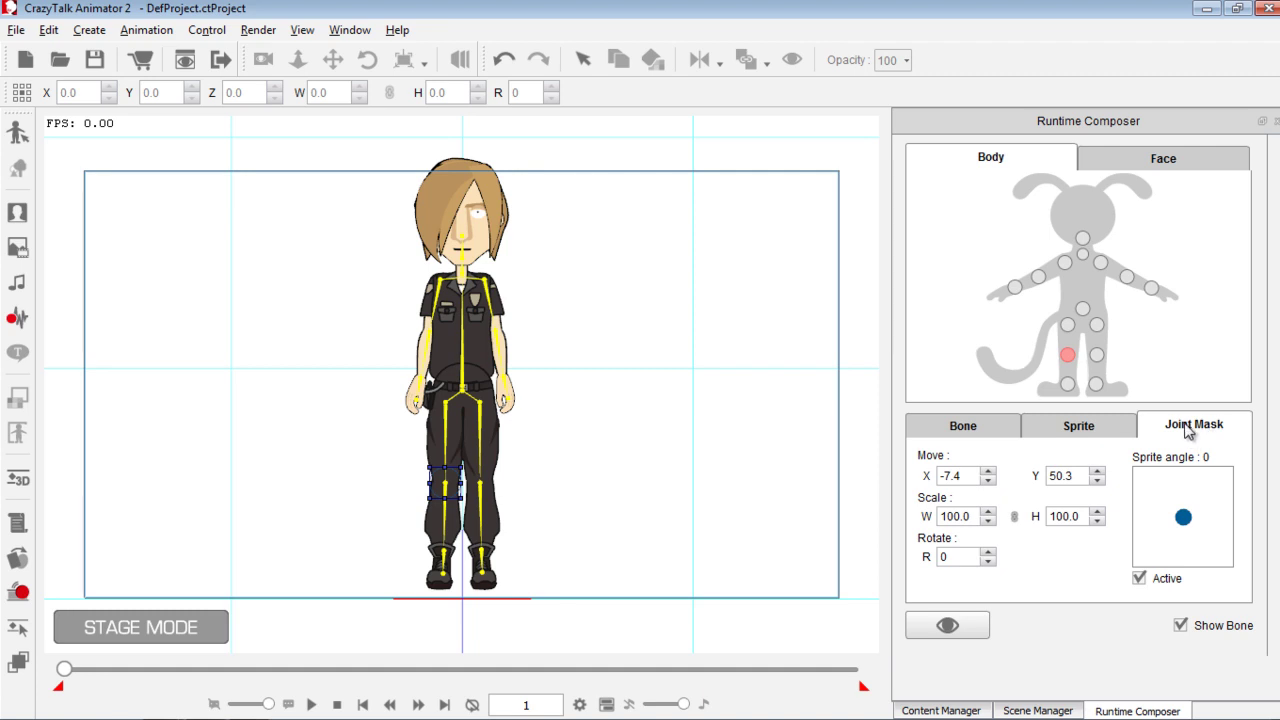
pyautogui.click(1085, 312)
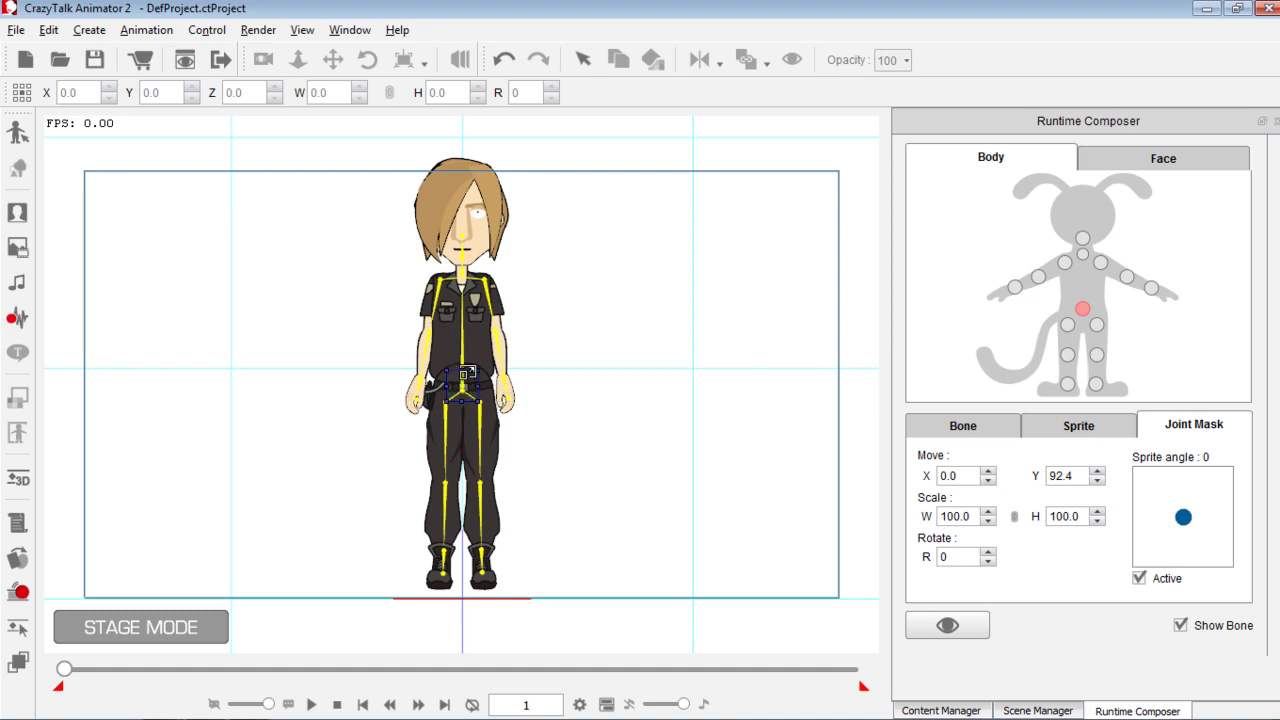
pyautogui.moveTo(477, 372); pyautogui.dragTo(501, 347)
pyautogui.moveTo(479, 389); pyautogui.dragTo(475, 387)
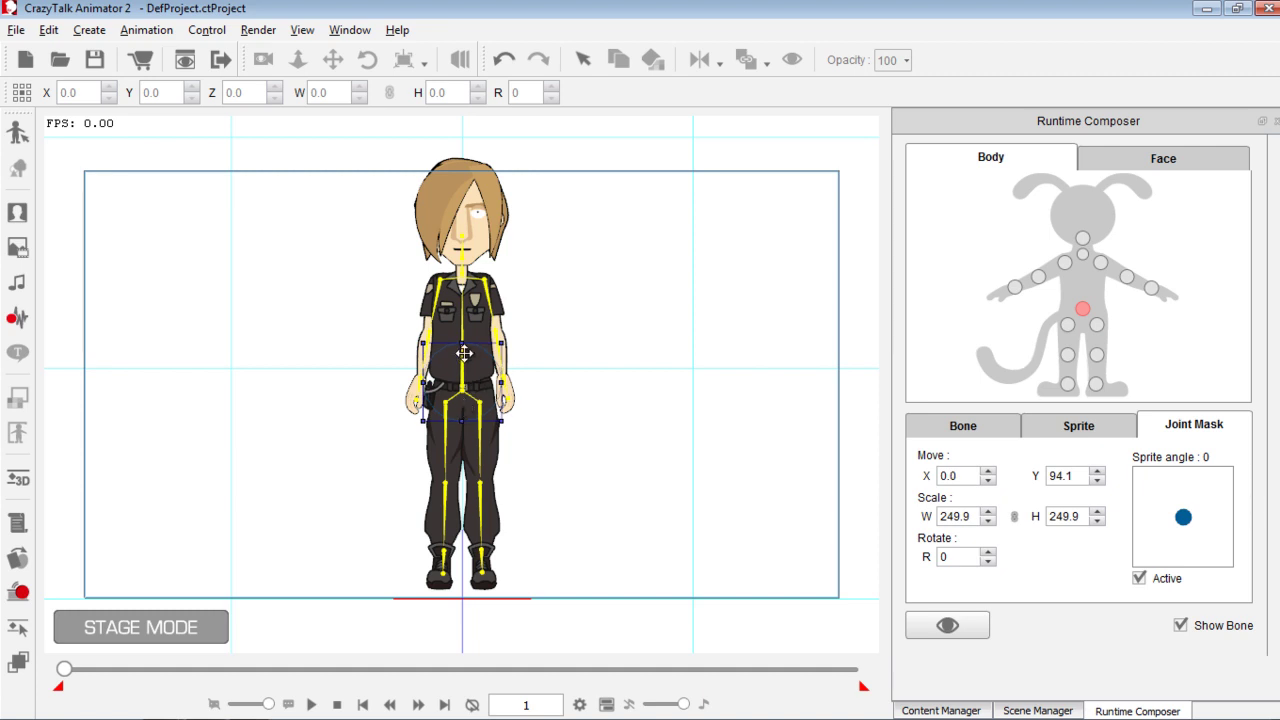
pyautogui.click(1273, 121)
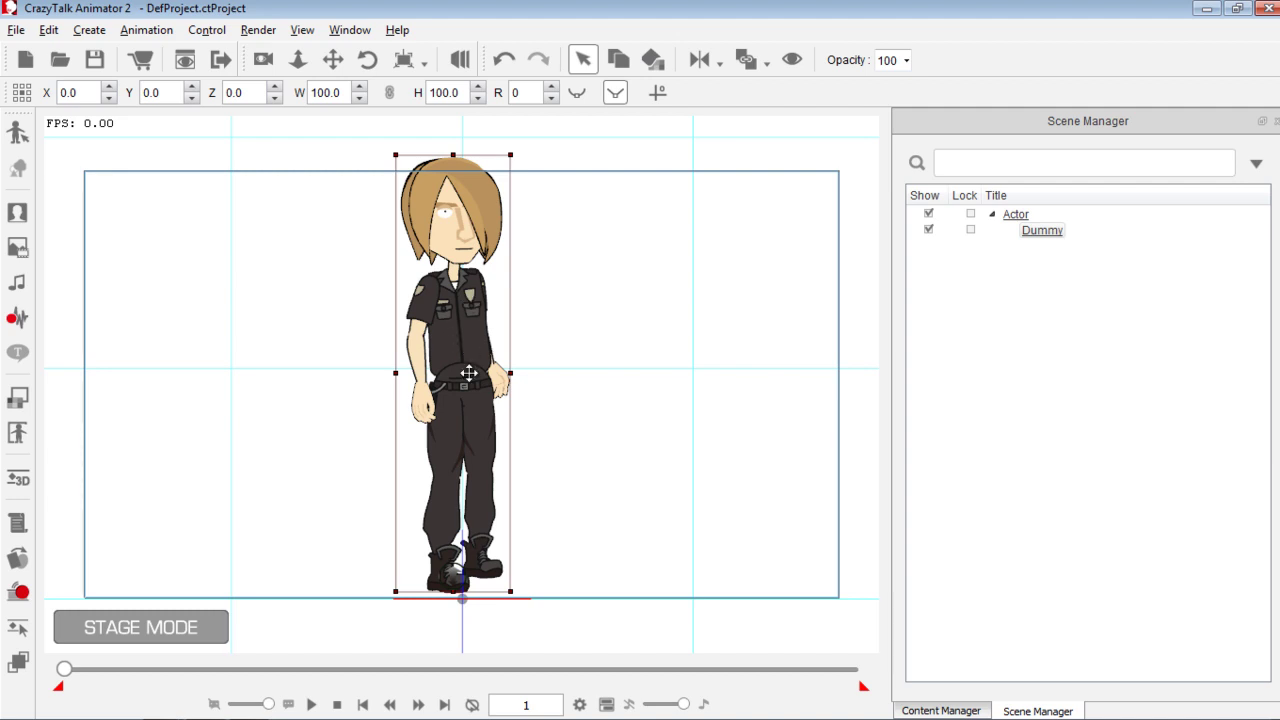
# Step: Enlarge the pelvis joint mask to 212.0 at the 45° angle
pyautogui.click(17, 432)
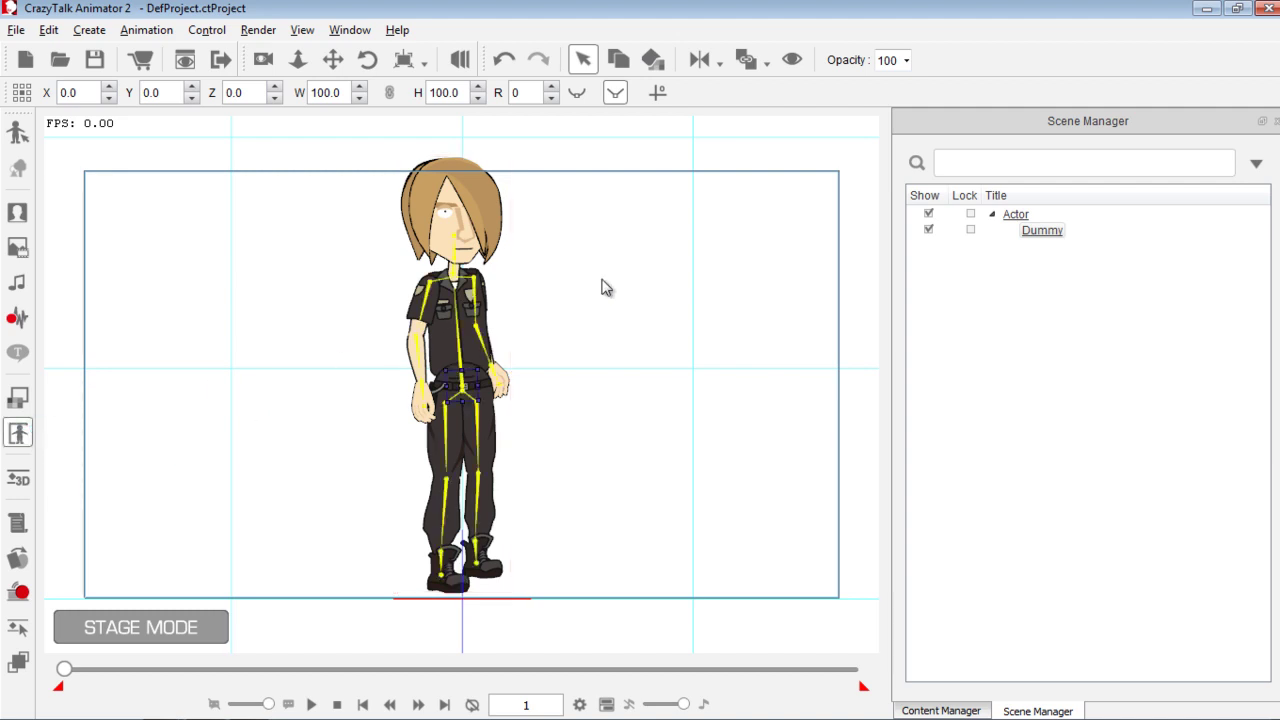
pyautogui.moveTo(483, 368)
pyautogui.mouseDown()
pyautogui.moveTo(512, 350)
pyautogui.moveTo(470, 377)
pyautogui.mouseUp()
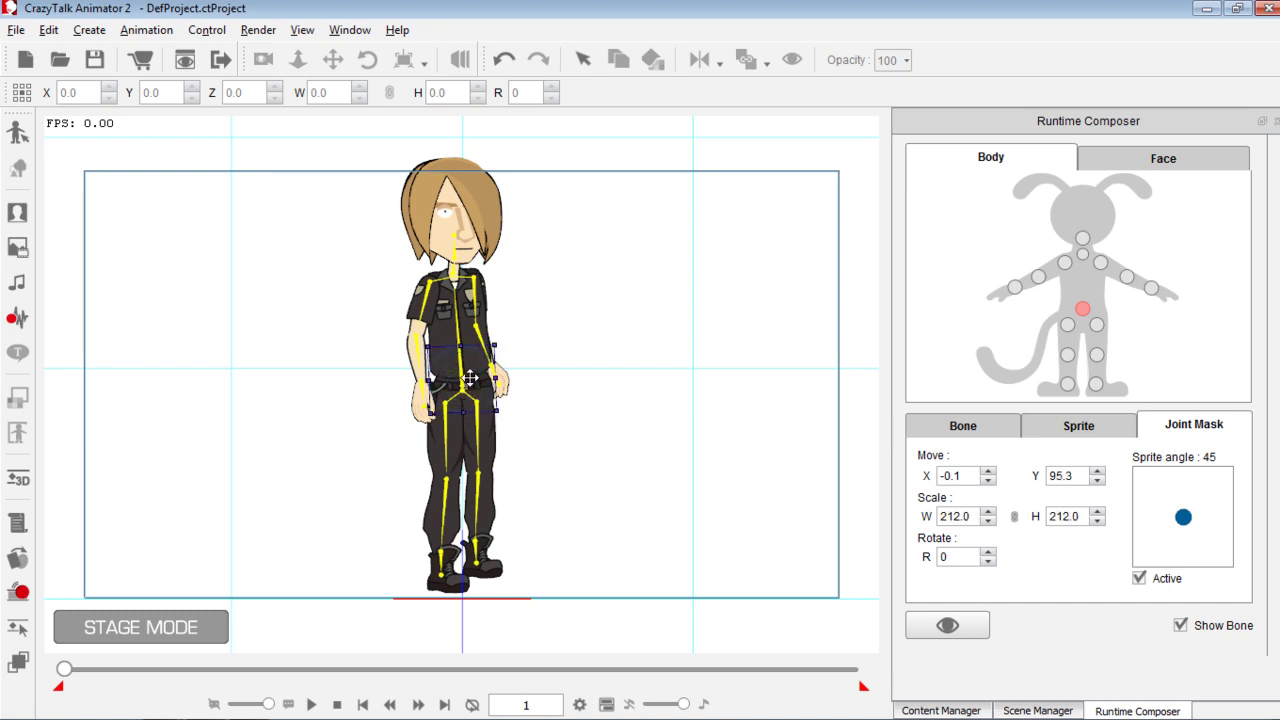
pyautogui.click(1275, 121)
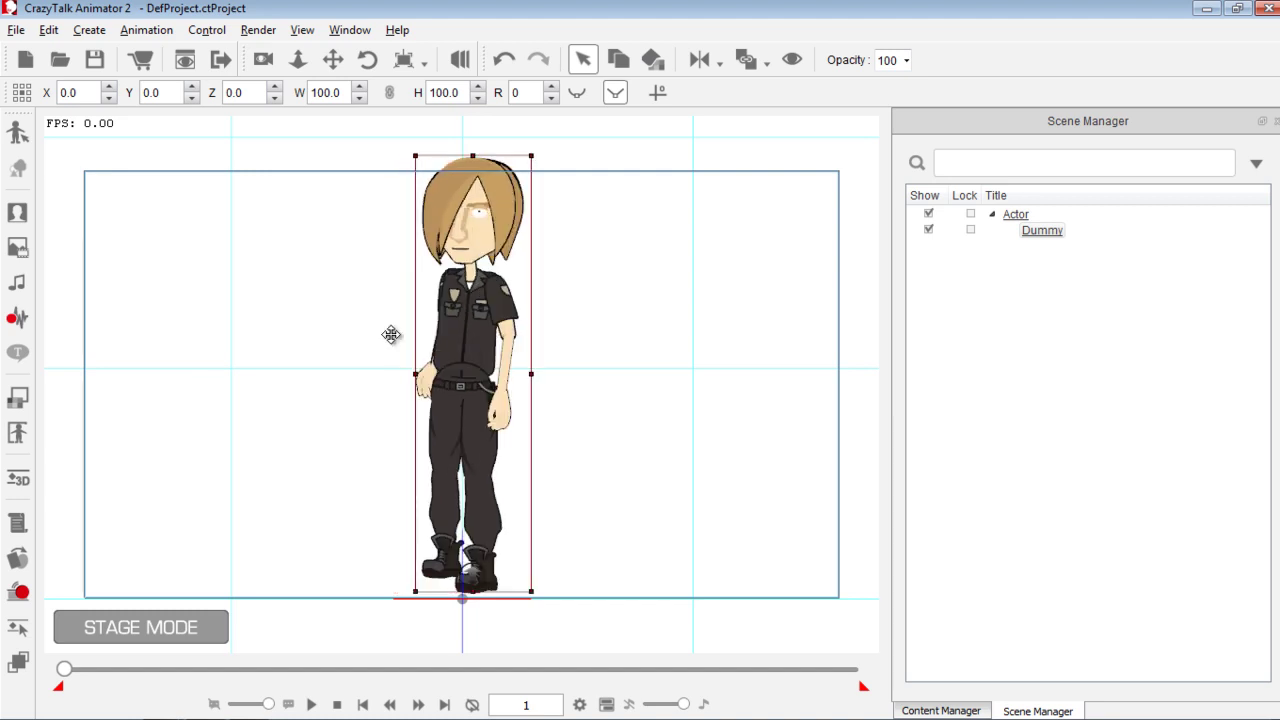
# Step: Enlarge the 315° pelvis joint mask to 226.2 and raise it to Y 94.1
pyautogui.click(17, 432)
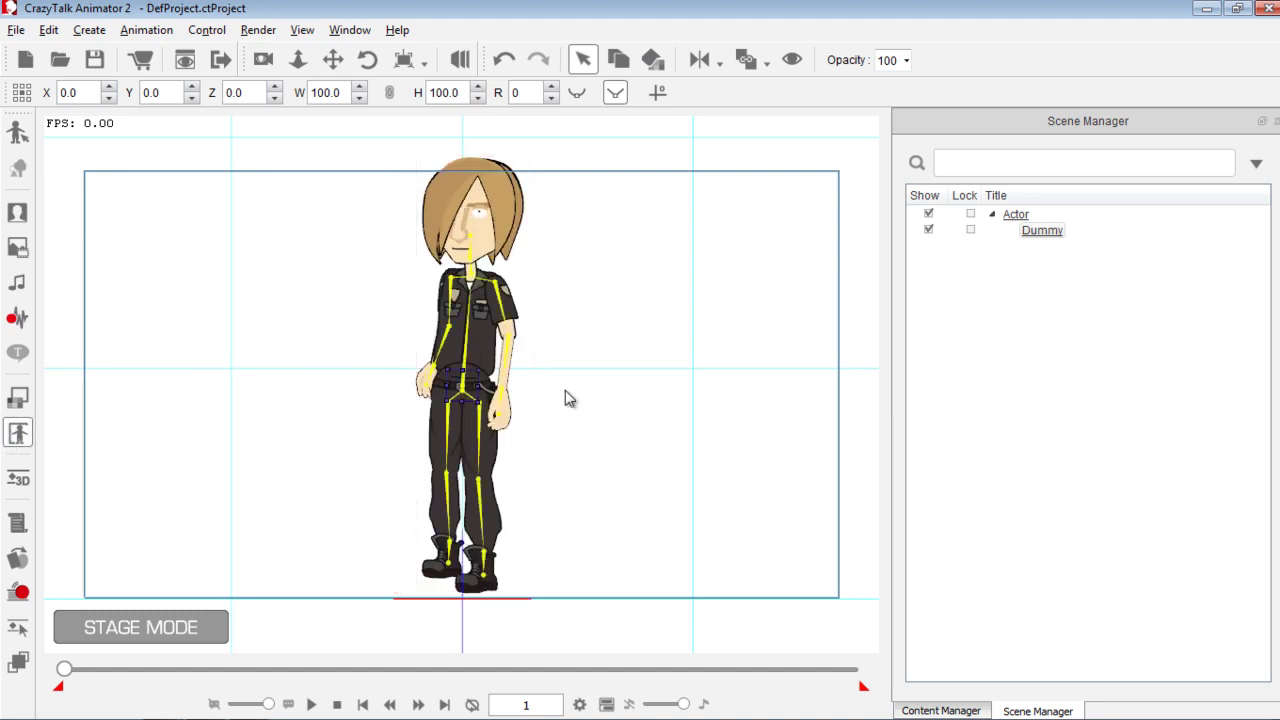
pyautogui.moveTo(483, 365); pyautogui.dragTo(522, 344)
pyautogui.moveTo(473, 386); pyautogui.dragTo(473, 382)
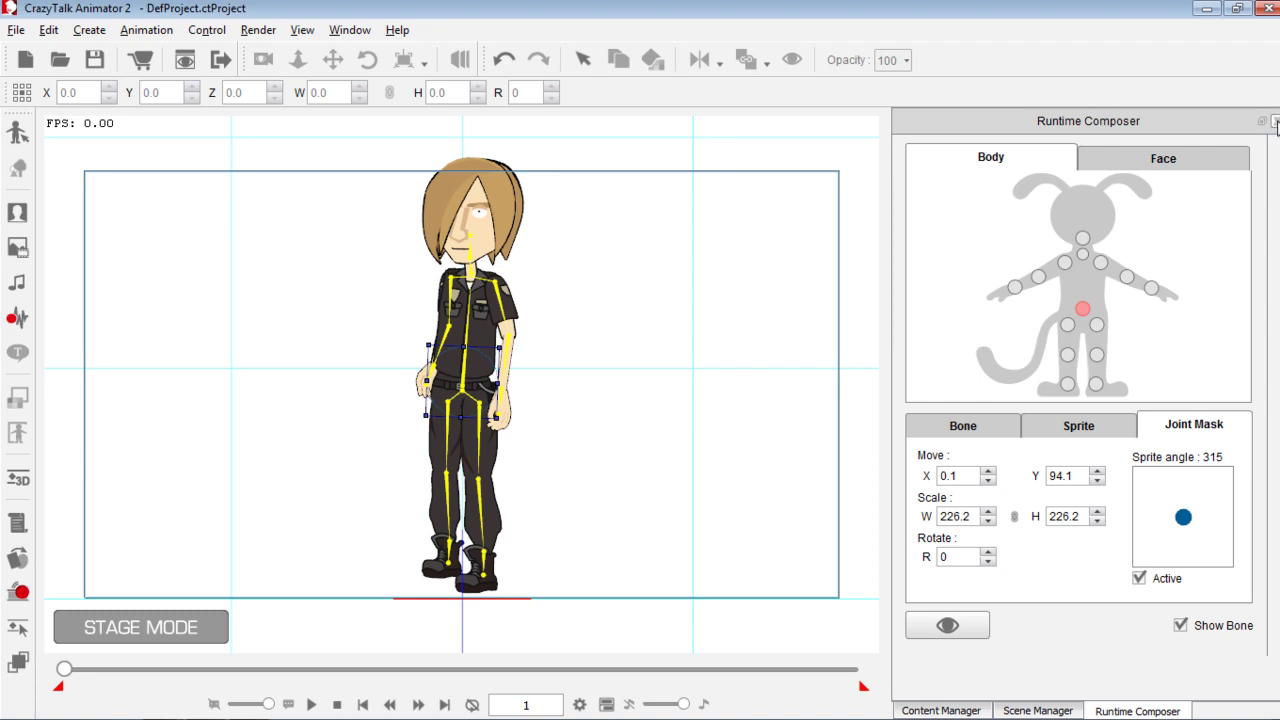
pyautogui.click(1275, 121)
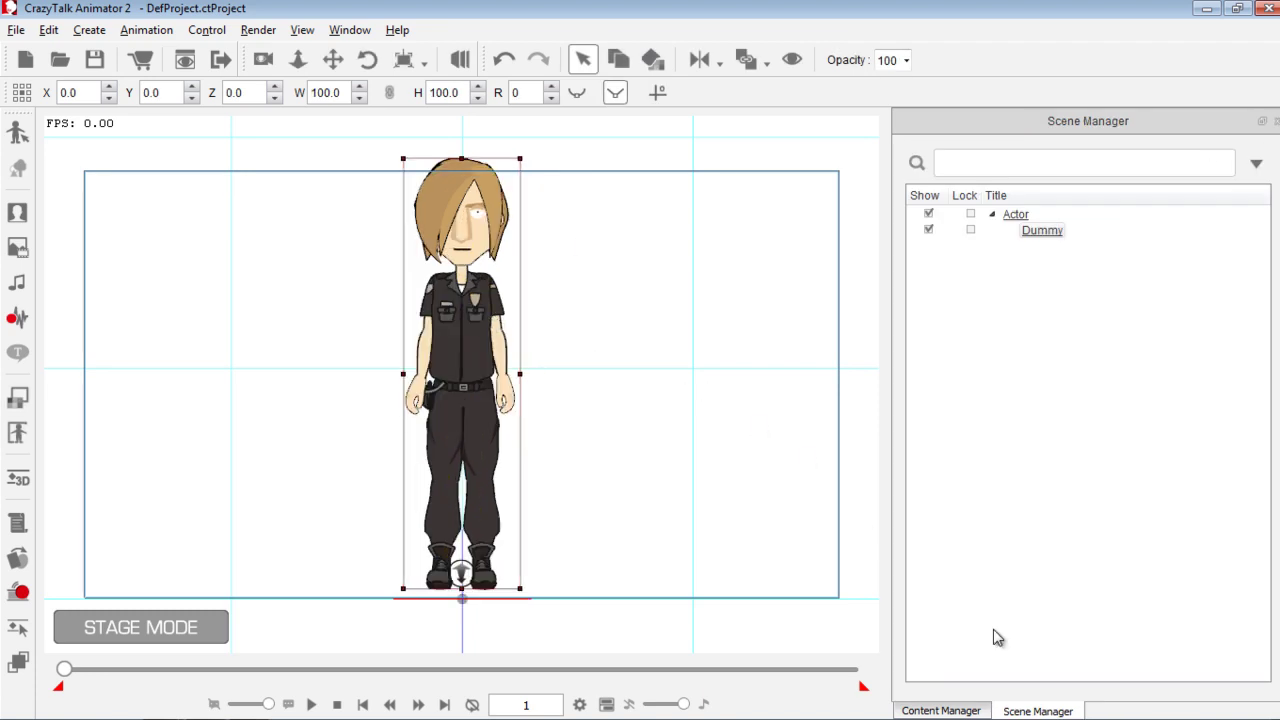
# Step: Apply the 3D 03_Talk Explain motion to the officer and scrub to frame 67
pyautogui.click(938, 710)
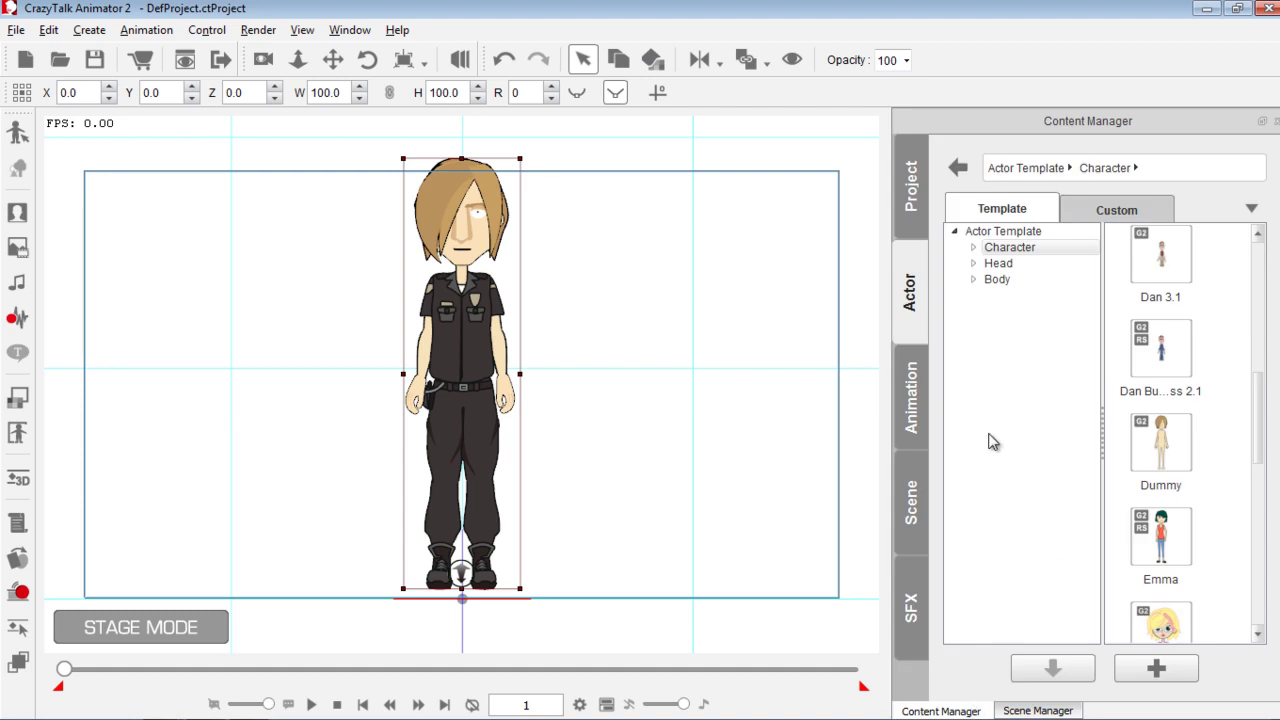
pyautogui.click(919, 378)
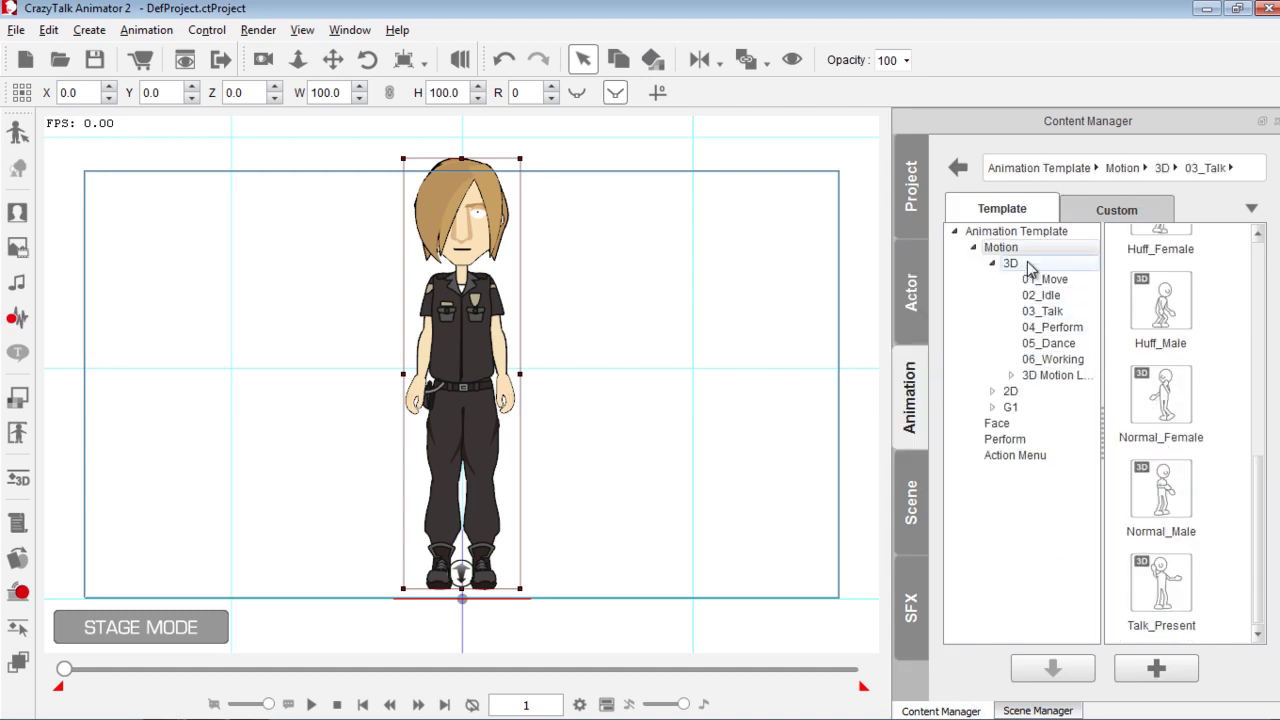
pyautogui.click(1052, 311)
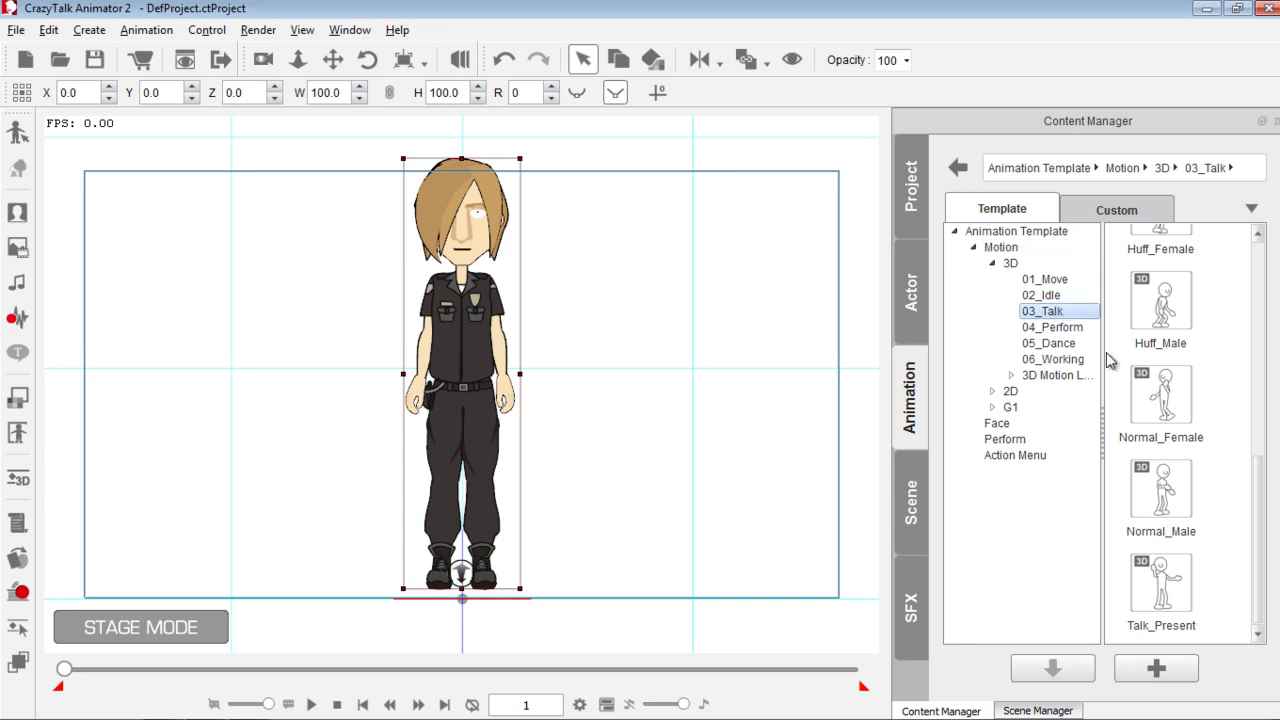
pyautogui.moveTo(1258, 478); pyautogui.dragTo(1259, 296)
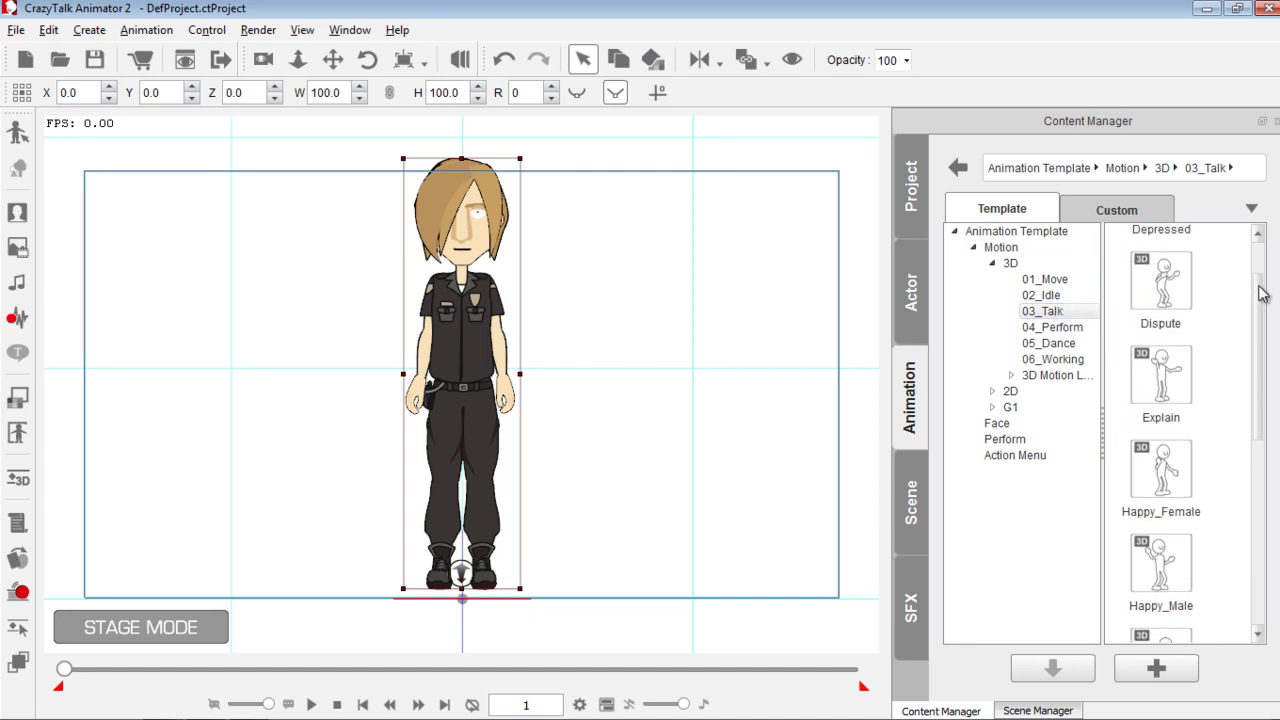
pyautogui.doubleClick(1172, 385)
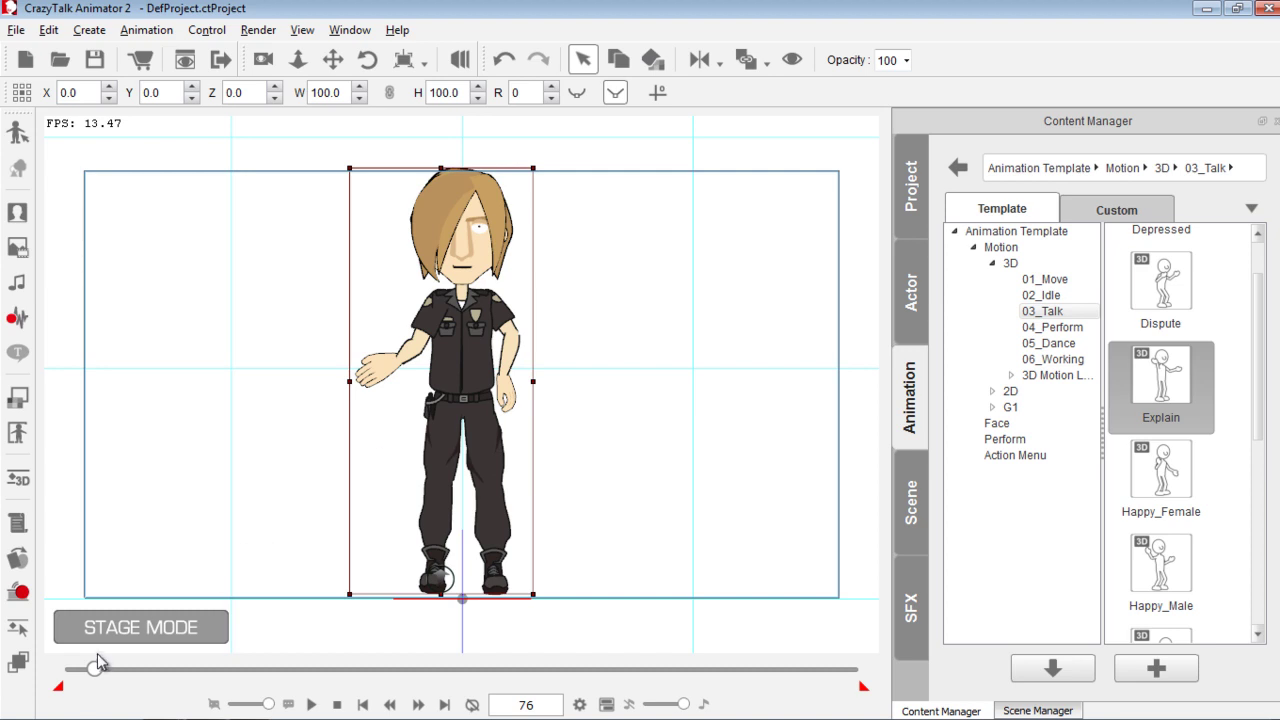
pyautogui.moveTo(97, 672); pyautogui.dragTo(88, 675)
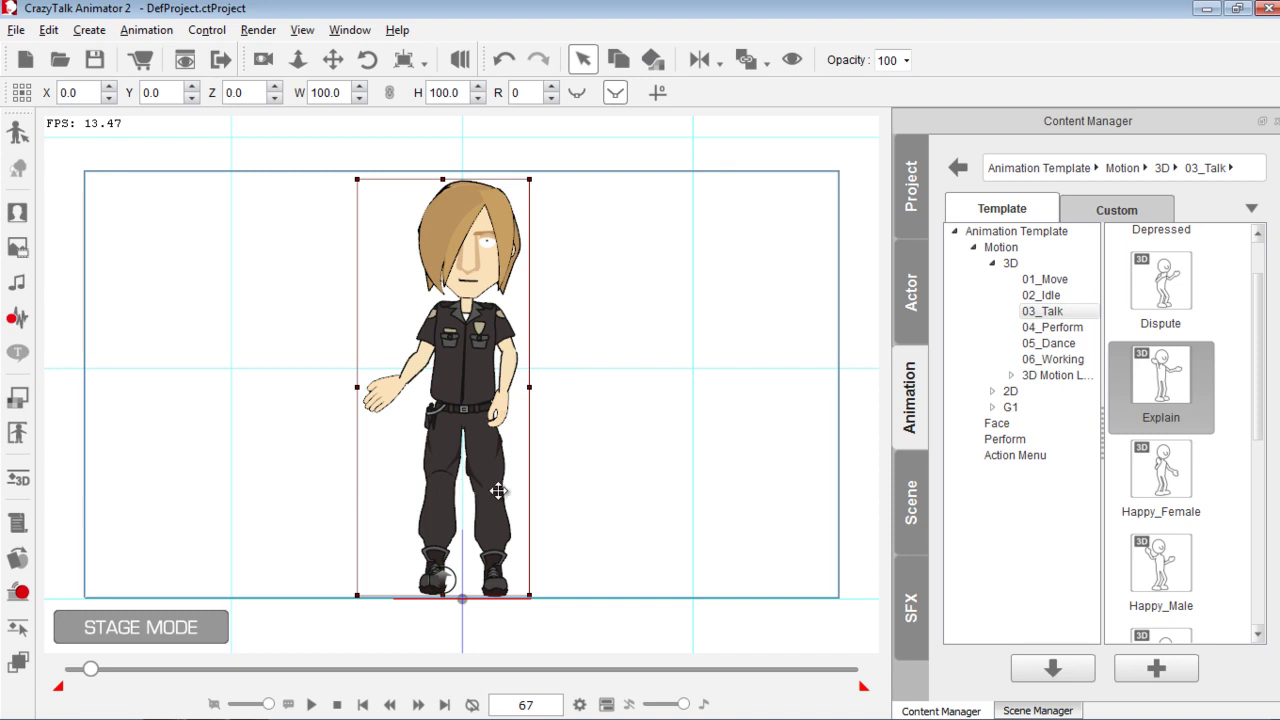
# Step: Stretch the right hip joint mask taller, placing it at X -9.8, Y 52.0
pyautogui.click(18, 433)
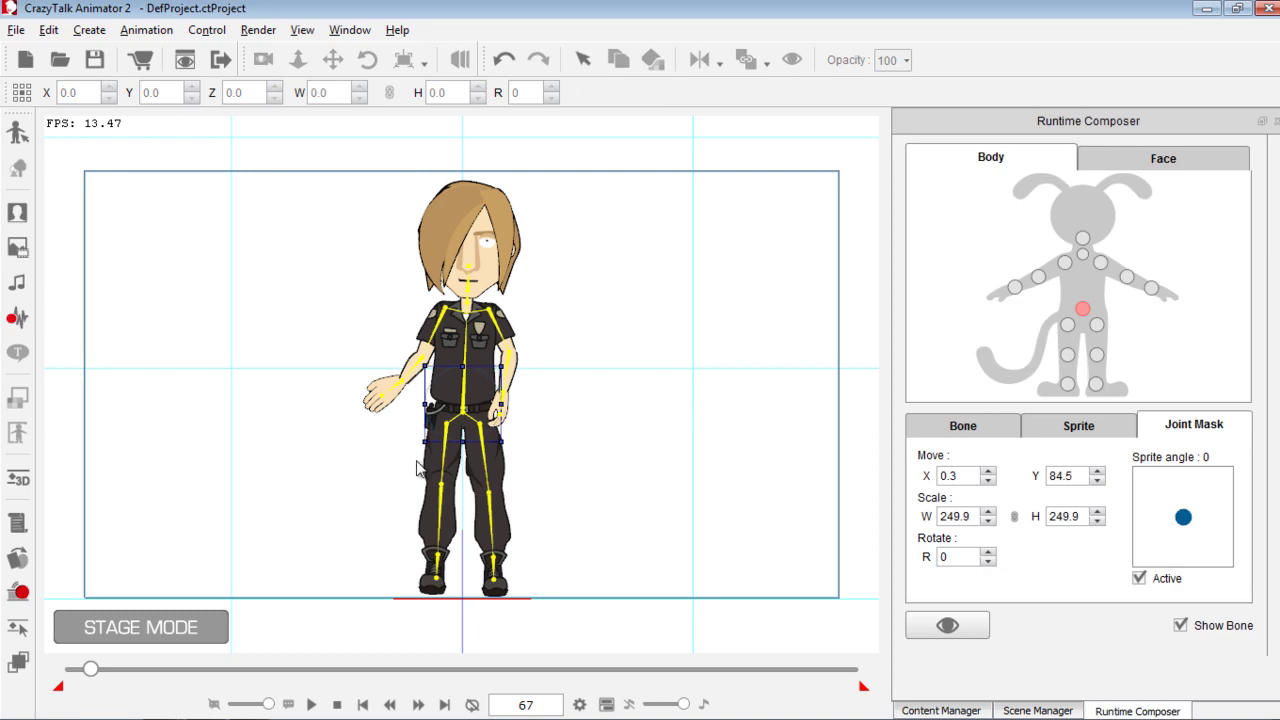
pyautogui.click(1069, 356)
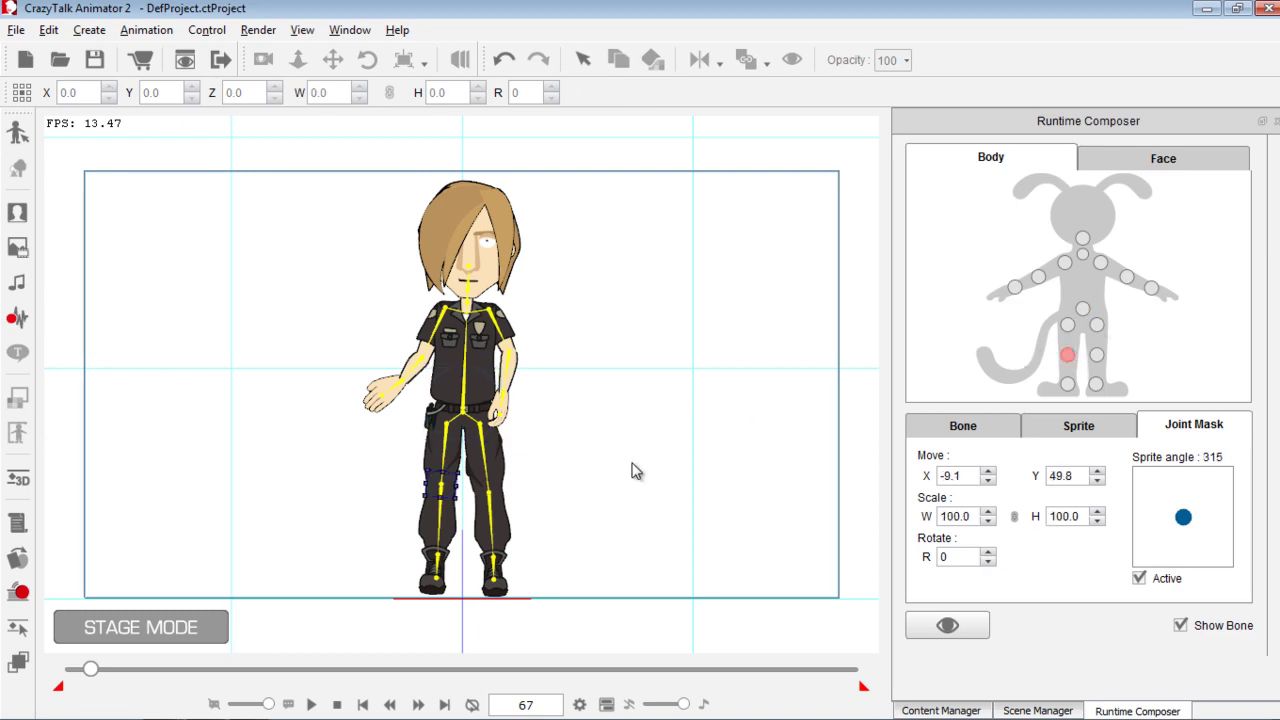
pyautogui.moveTo(443, 470); pyautogui.dragTo(442, 480)
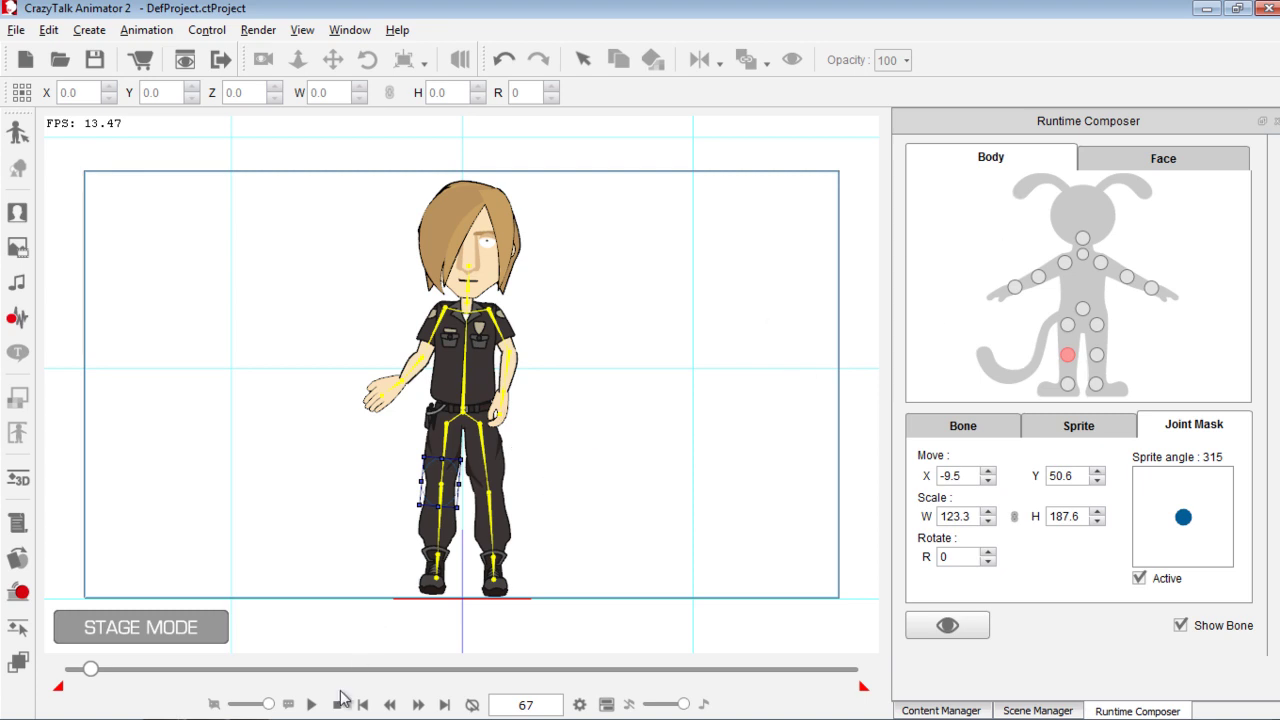
# Step: Play the dance, stop back at frame 1, and close Runtime Composer
pyautogui.click(312, 704)
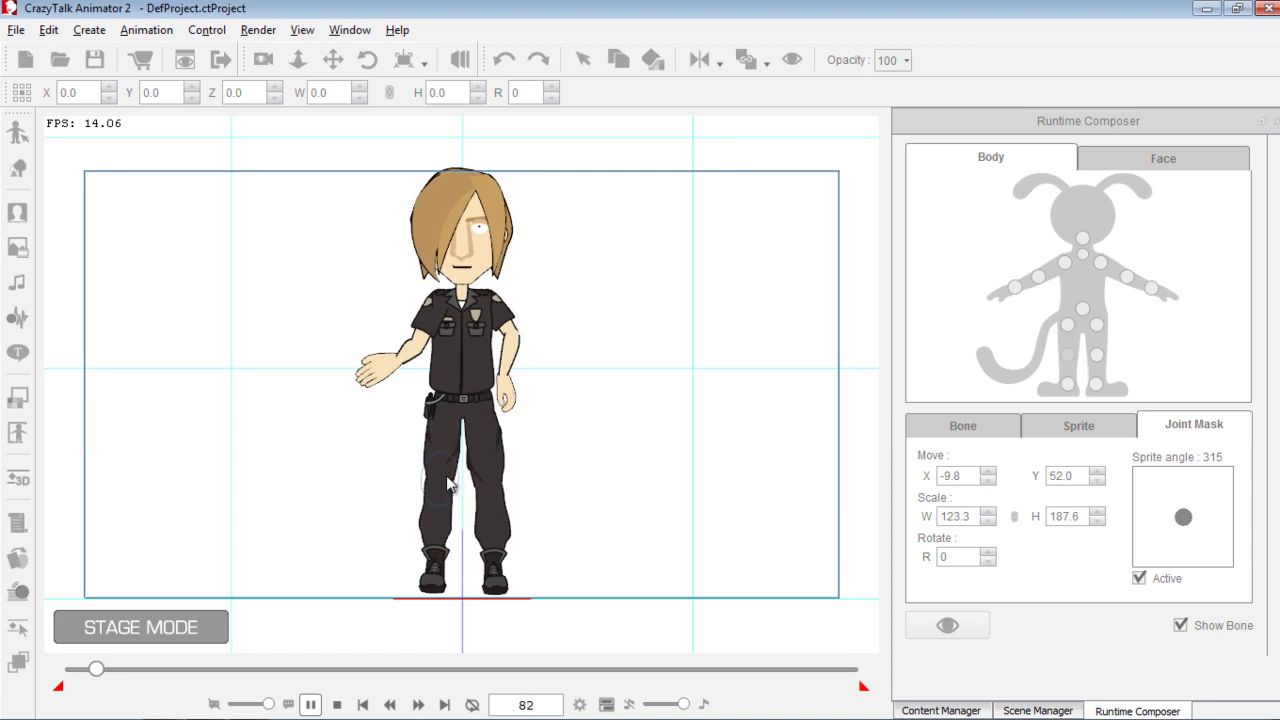
pyautogui.click(337, 704)
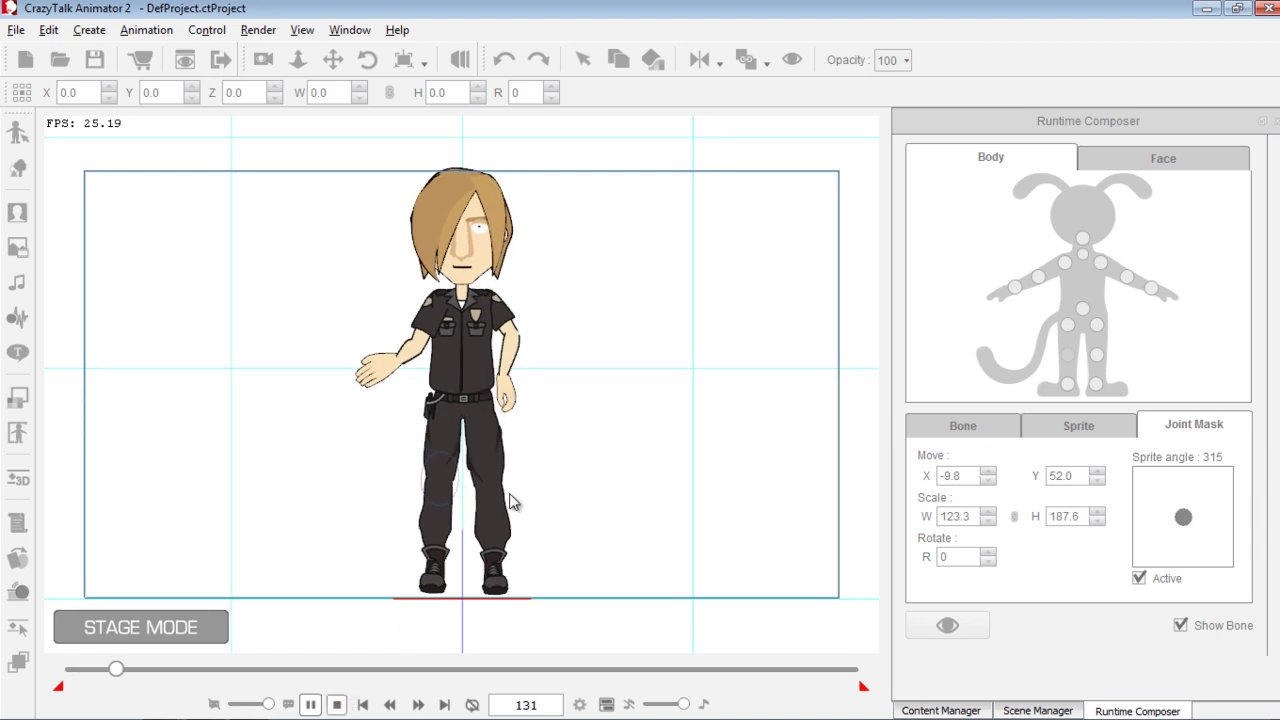
pyautogui.click(432, 467)
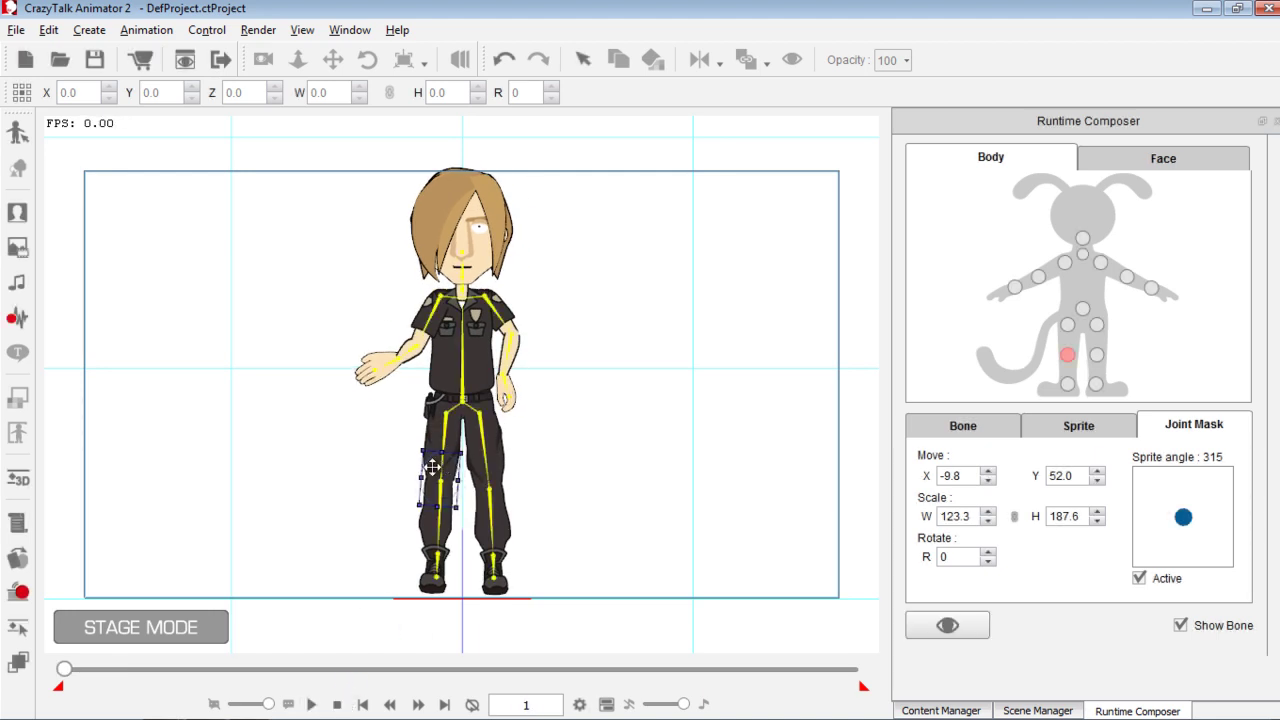
pyautogui.click(1275, 122)
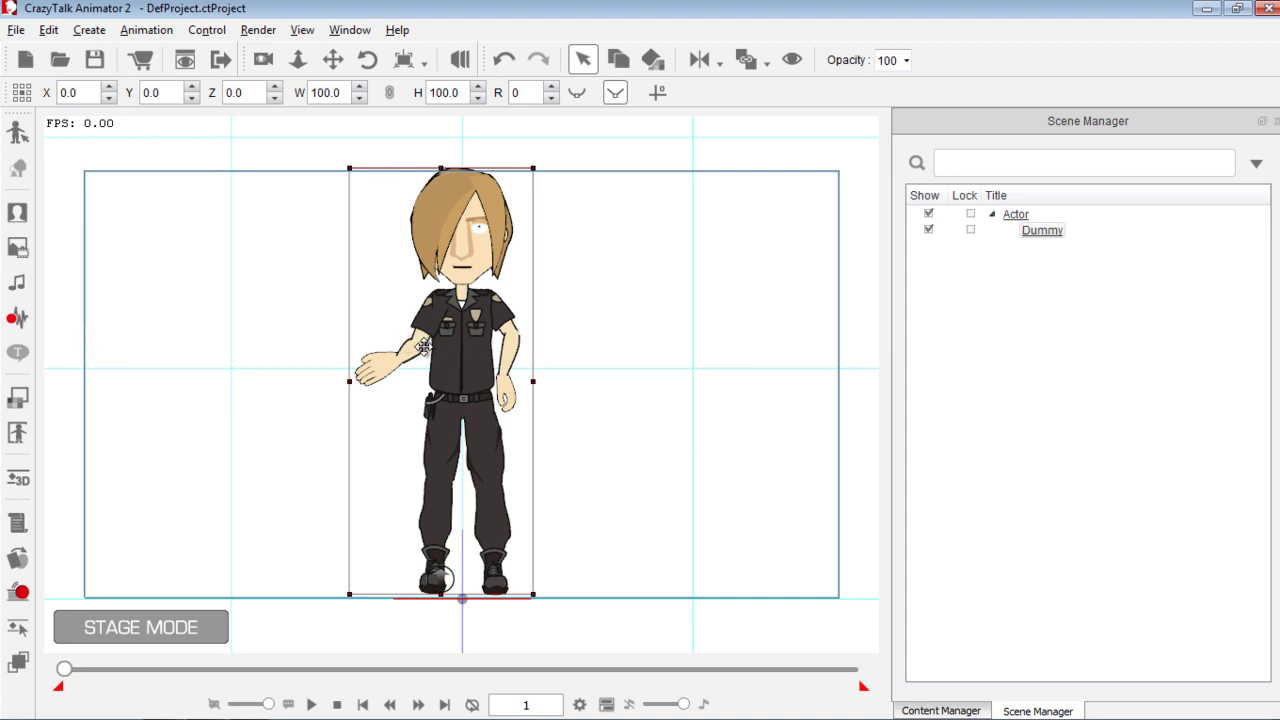
# Step: Move the police officer slightly left and up to X -15.4, Y 7.1
pyautogui.scroll(5, 410, 341)
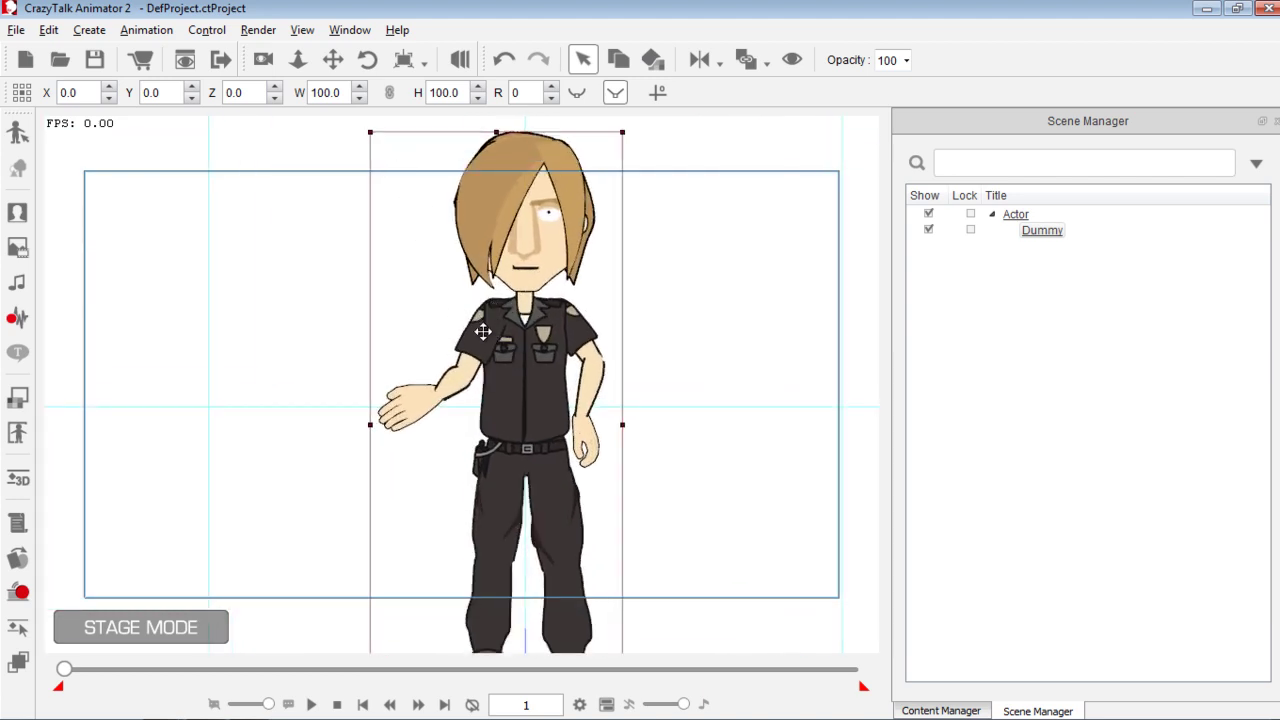
pyautogui.moveTo(543, 416); pyautogui.dragTo(500, 391)
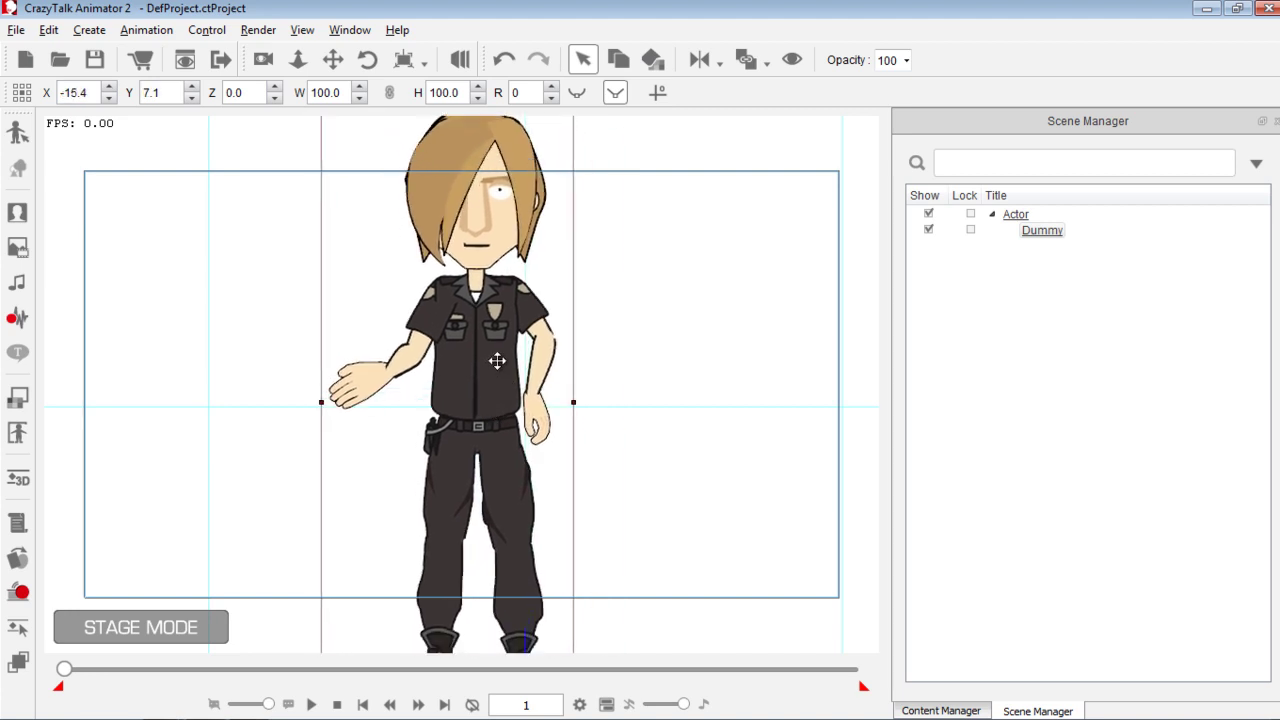
pyautogui.moveTo(505, 372); pyautogui.dragTo(507, 397)
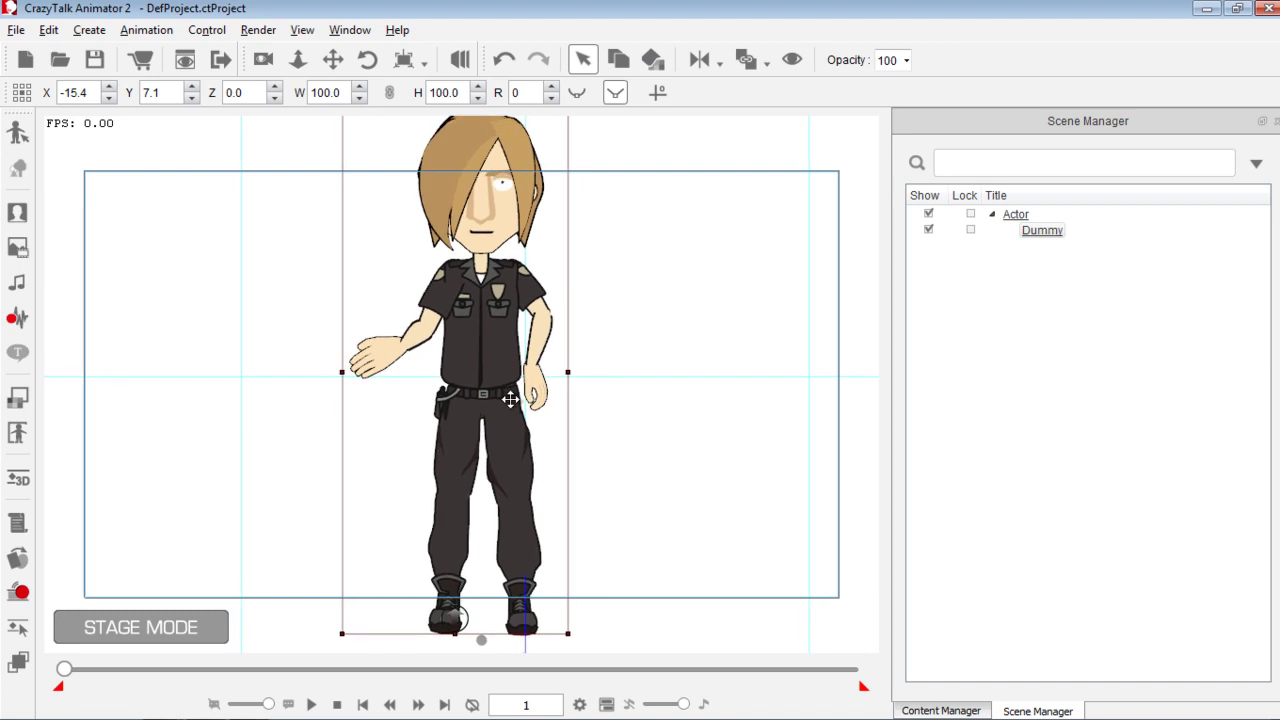
# Step: Send the officer's Right Arm sprite to the back in the Layer Editor
pyautogui.click(16, 661)
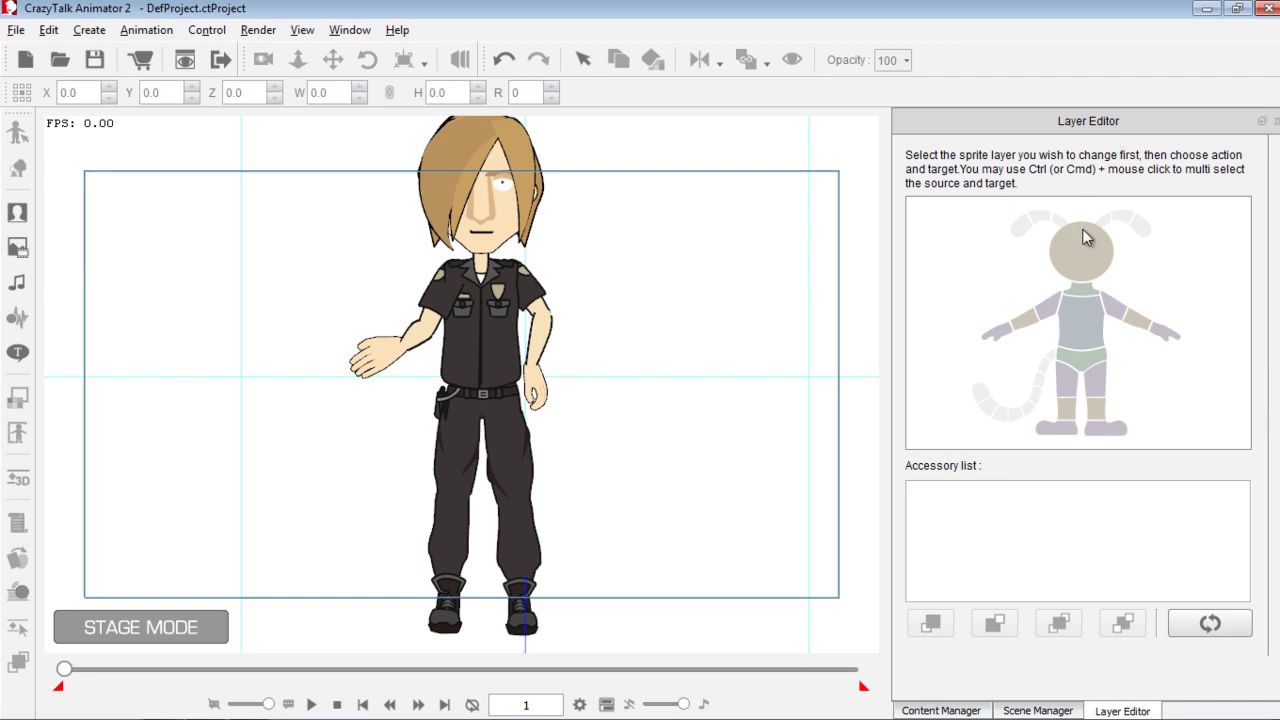
pyautogui.click(1052, 318)
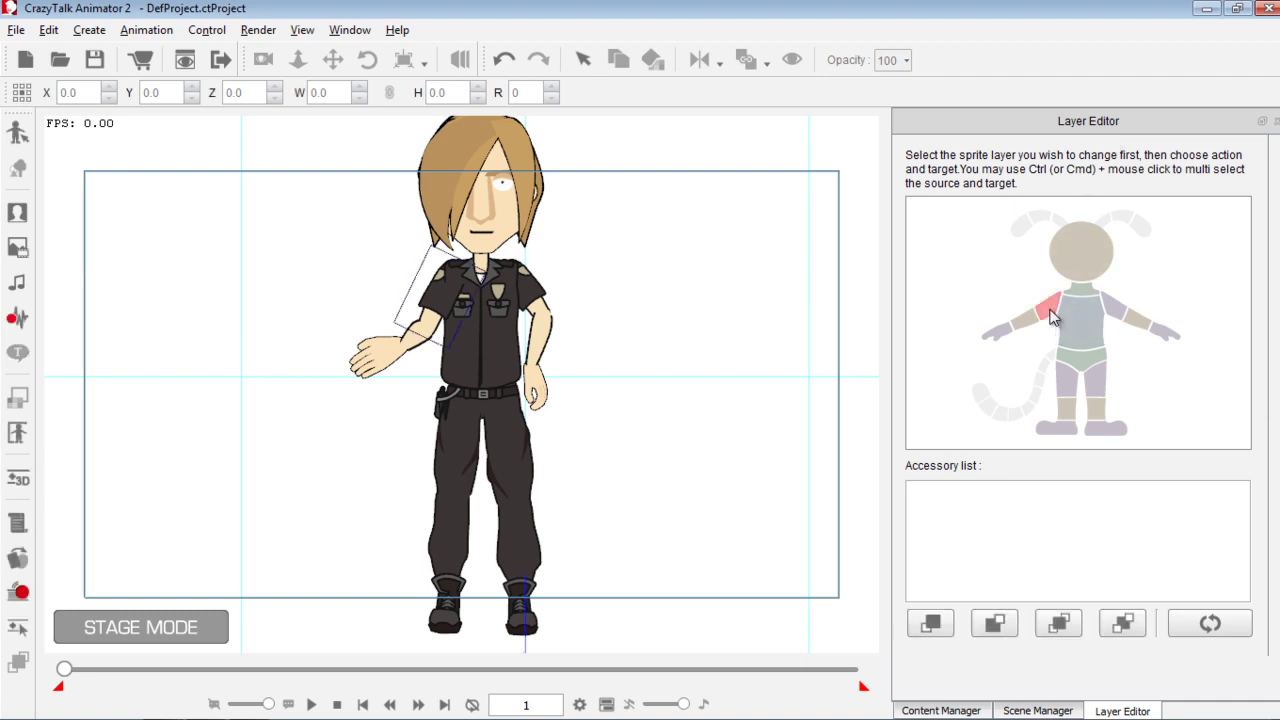
pyautogui.click(1008, 628)
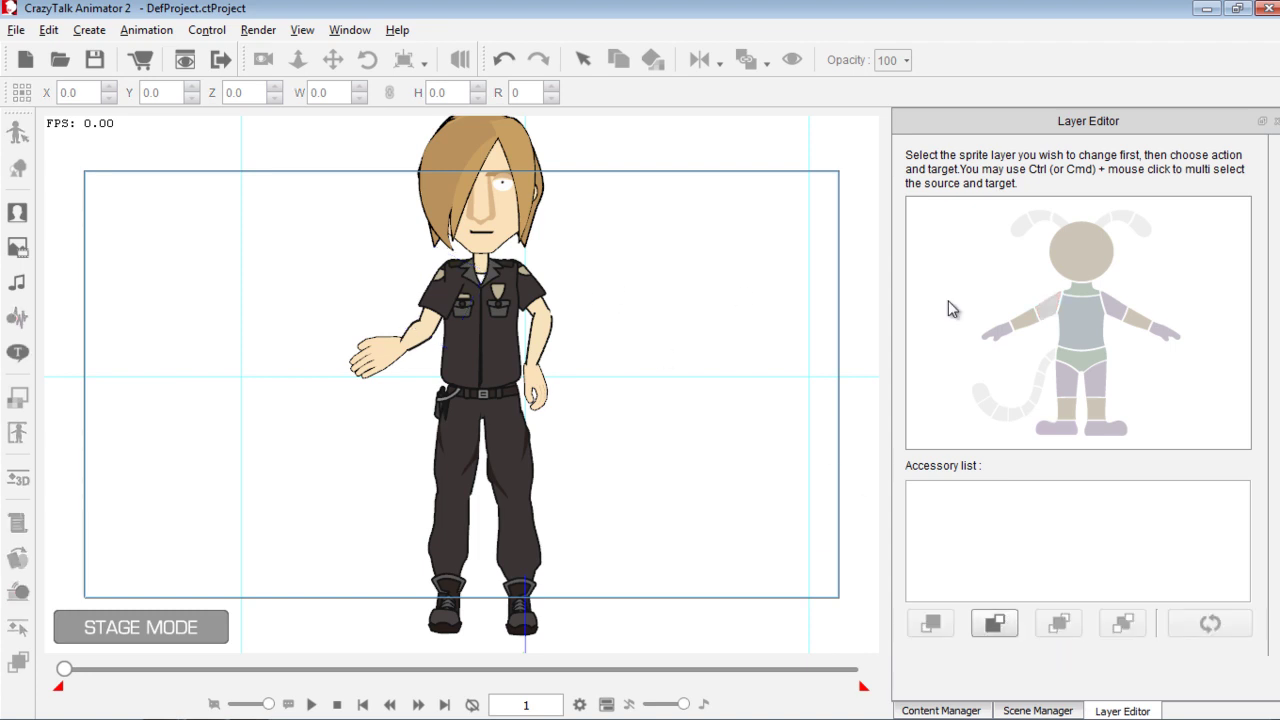
pyautogui.click(1086, 326)
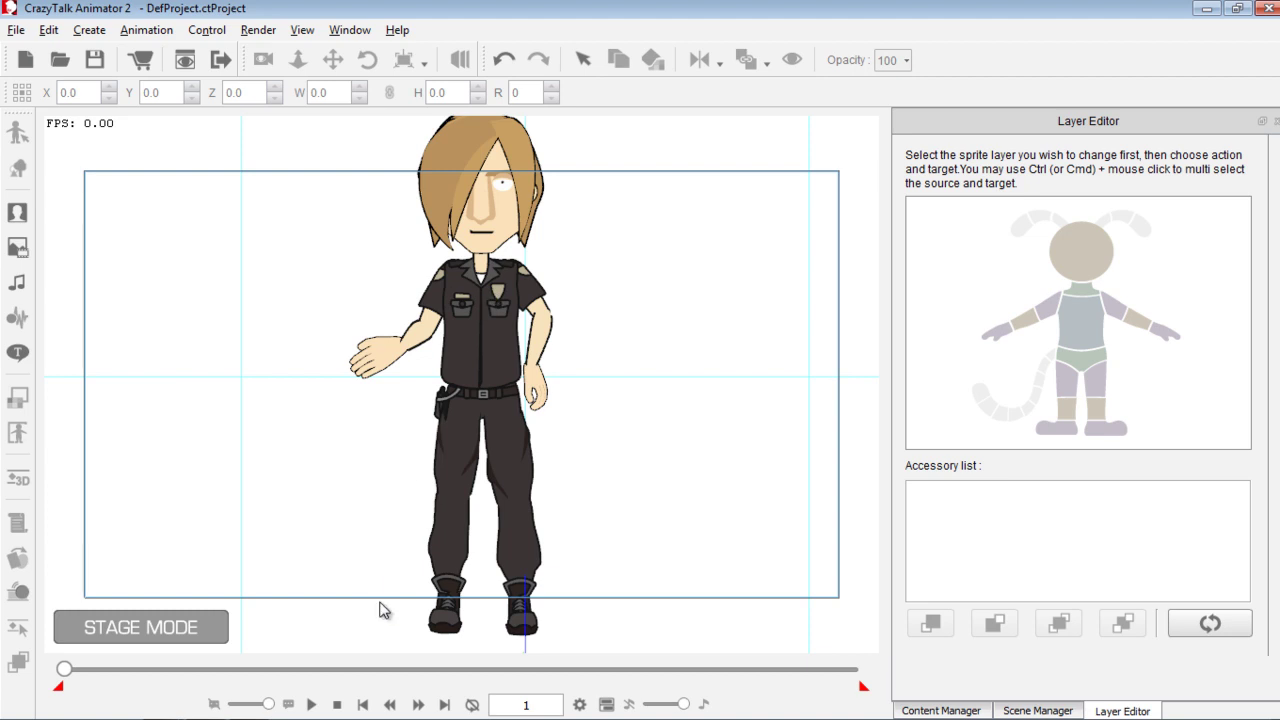
# Step: Play back to check the arm layering, stop at frame 1, and close the Layer Editor
pyautogui.click(311, 704)
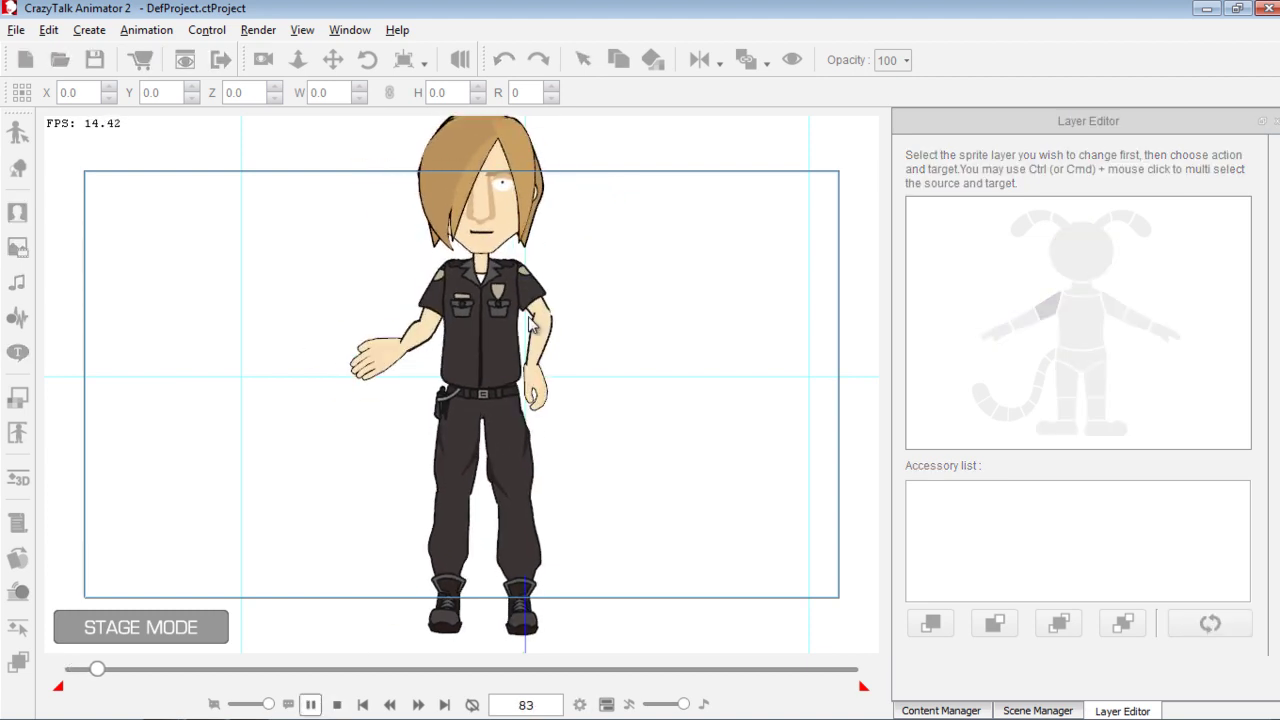
pyautogui.click(336, 703)
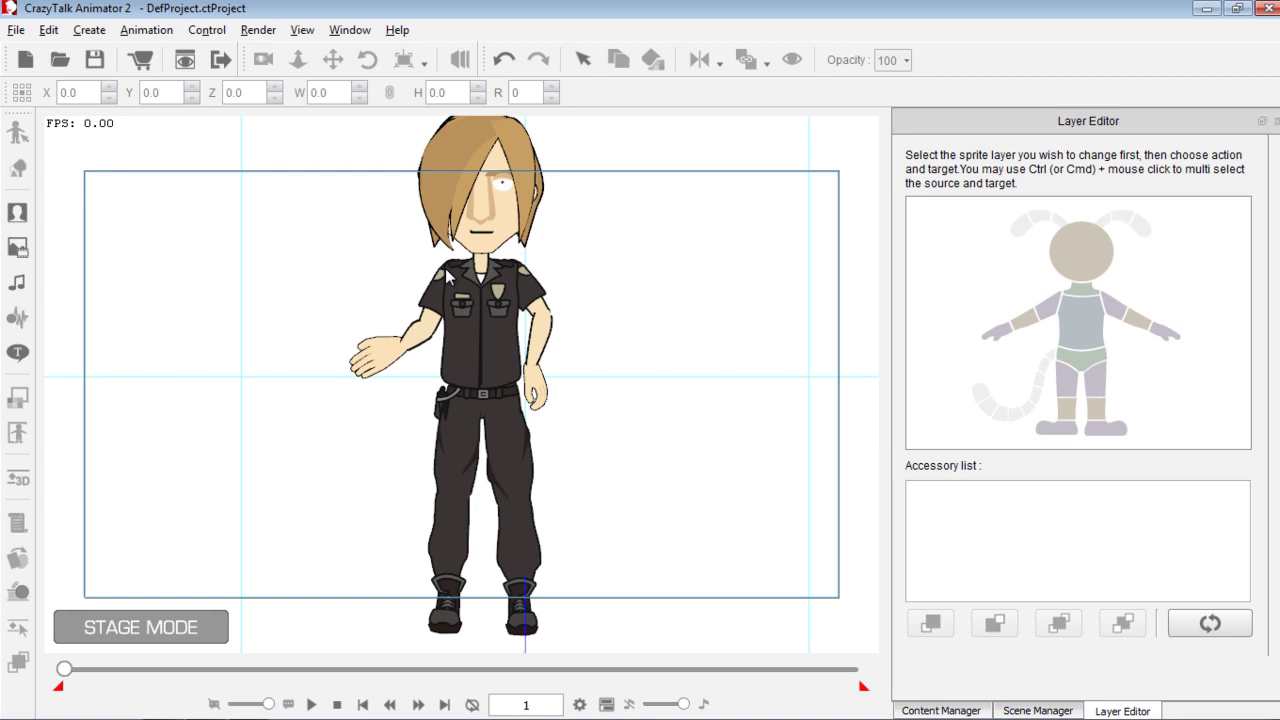
pyautogui.click(520, 282)
pyautogui.click(1276, 122)
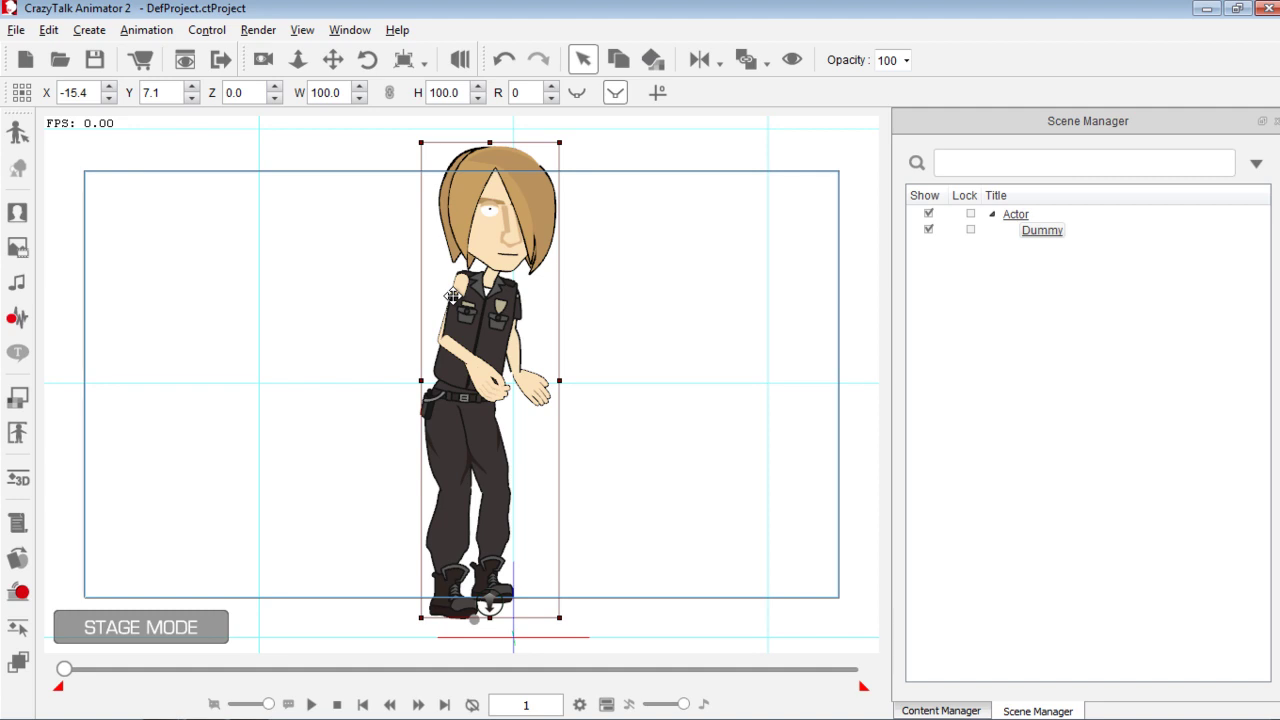
# Step: Drag the 3D Ref. Guy from the Actor Character library onto the stage, right of the officer
pyautogui.moveTo(654, 371); pyautogui.dragTo(466, 406)
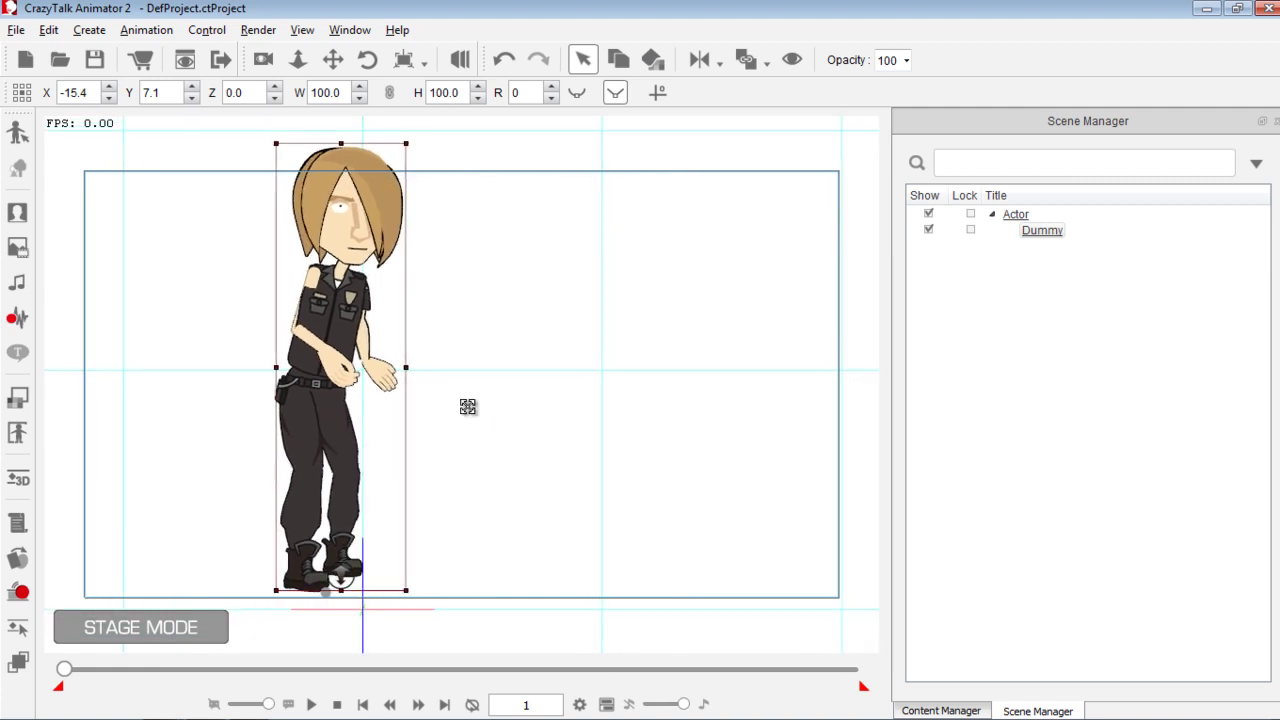
pyautogui.click(949, 710)
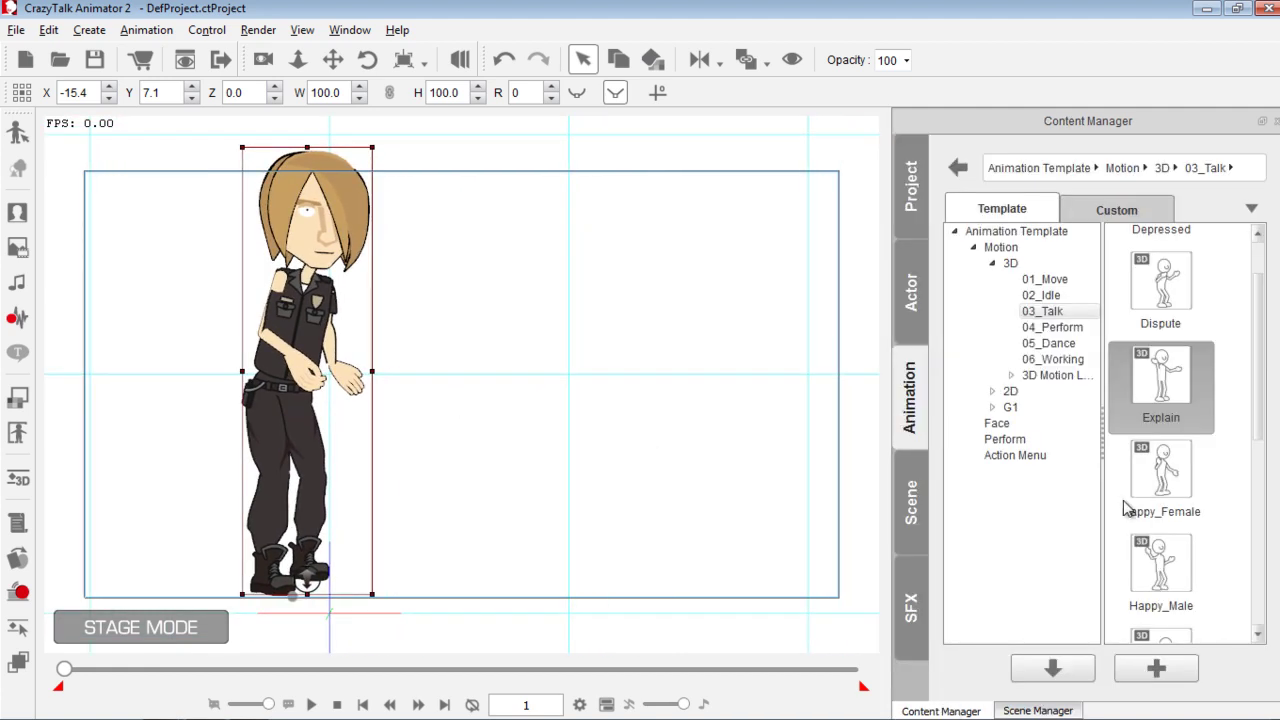
pyautogui.click(905, 300)
pyautogui.moveTo(1258, 285); pyautogui.dragTo(1258, 362)
pyautogui.moveTo(1160, 358); pyautogui.dragTo(591, 369)
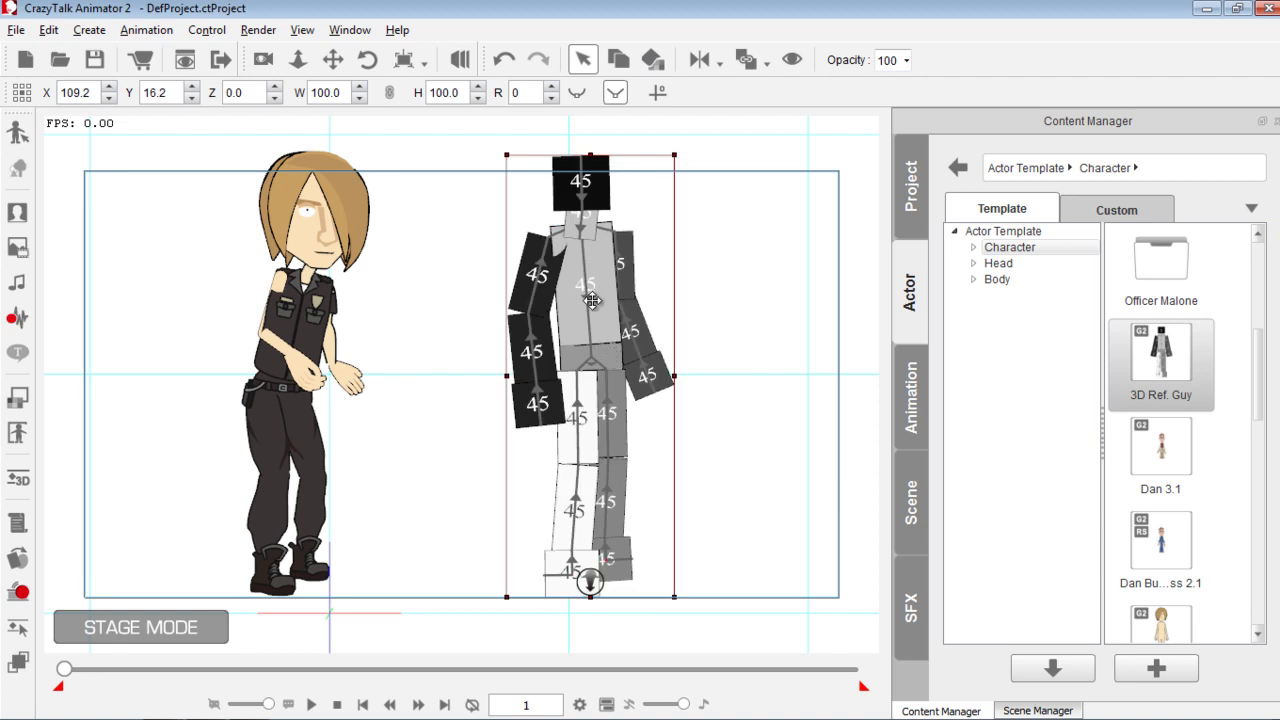
# Step: Play the 3D 03_Talk motion and pause it on the pose at frame 76
pyautogui.click(906, 396)
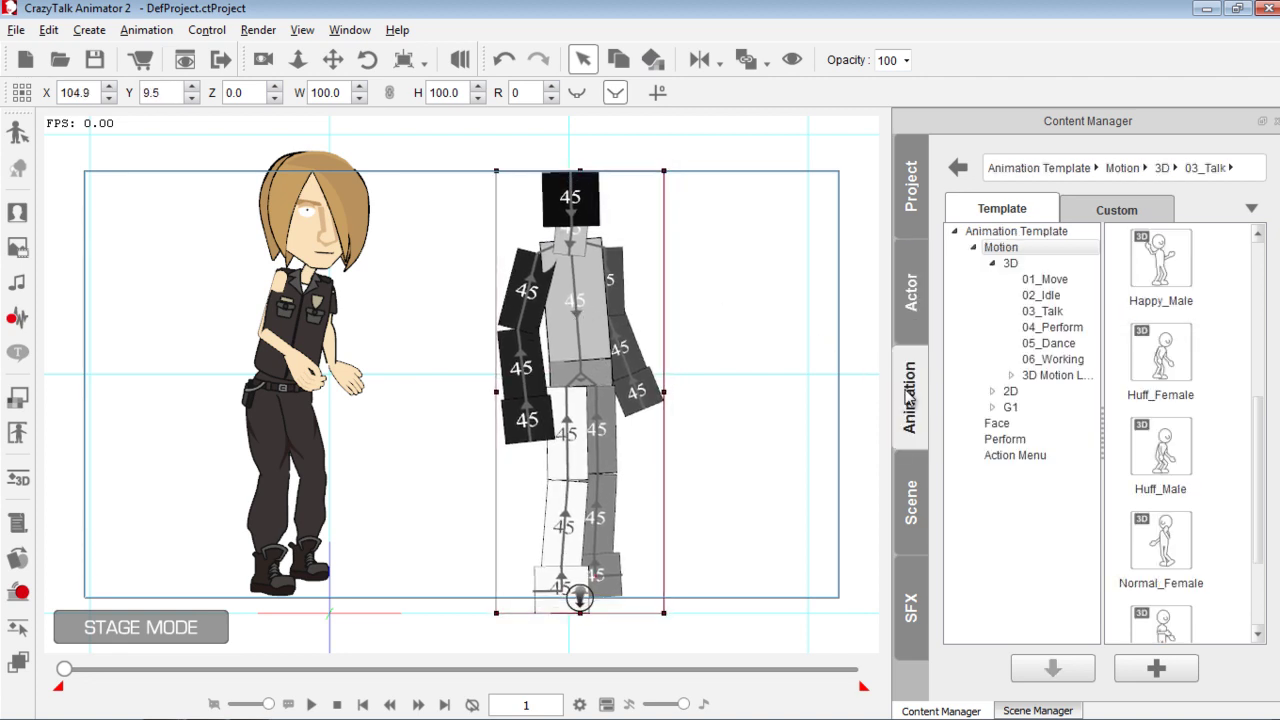
pyautogui.click(1053, 312)
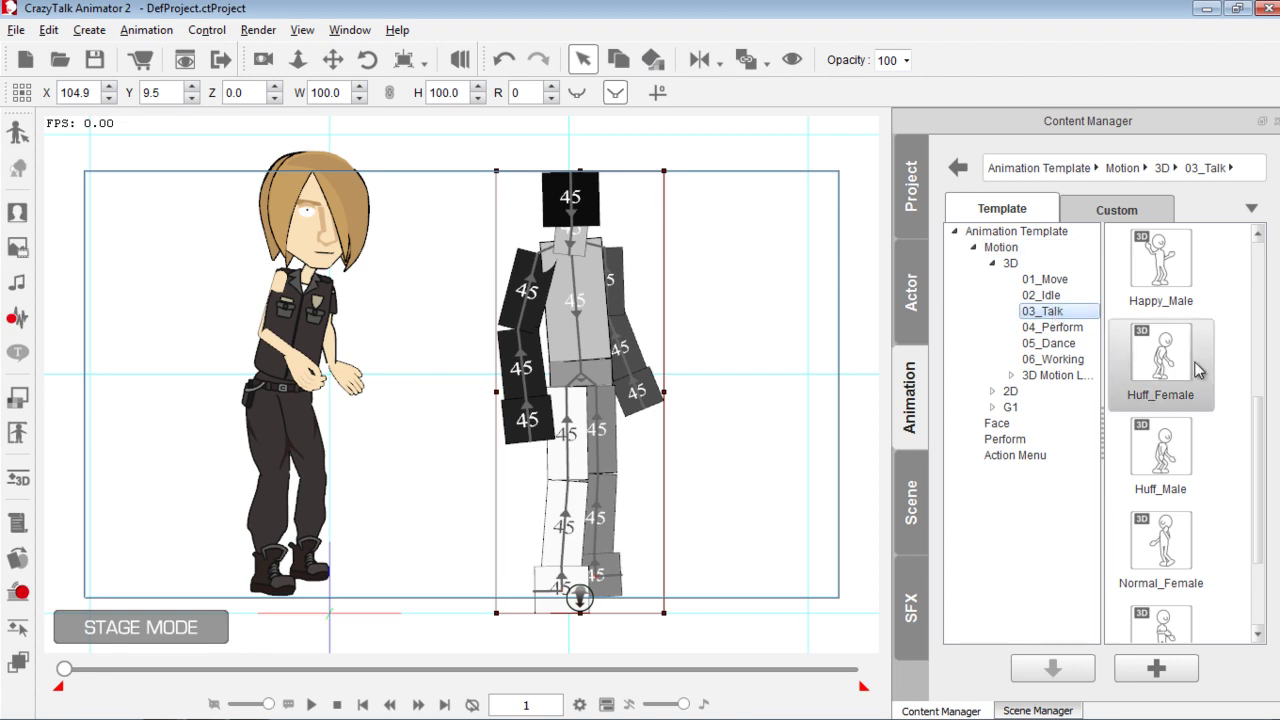
pyautogui.scroll(3, 1258, 443)
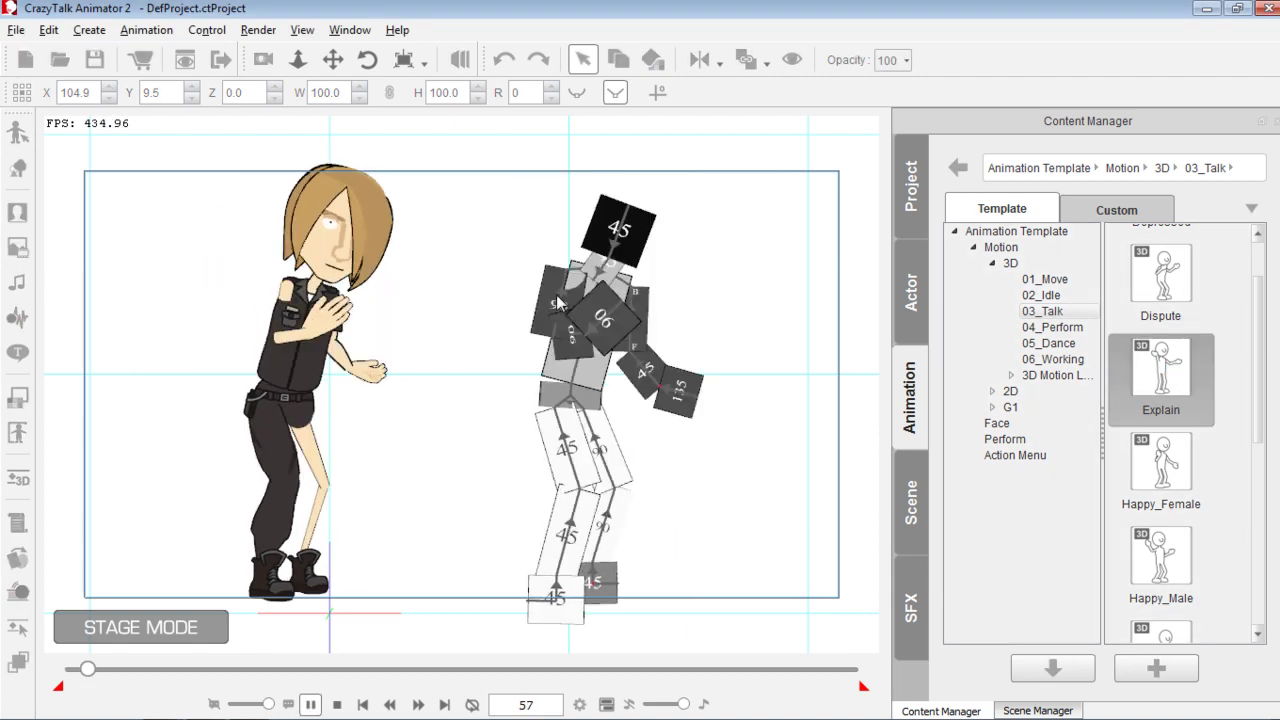
pyautogui.click(546, 303)
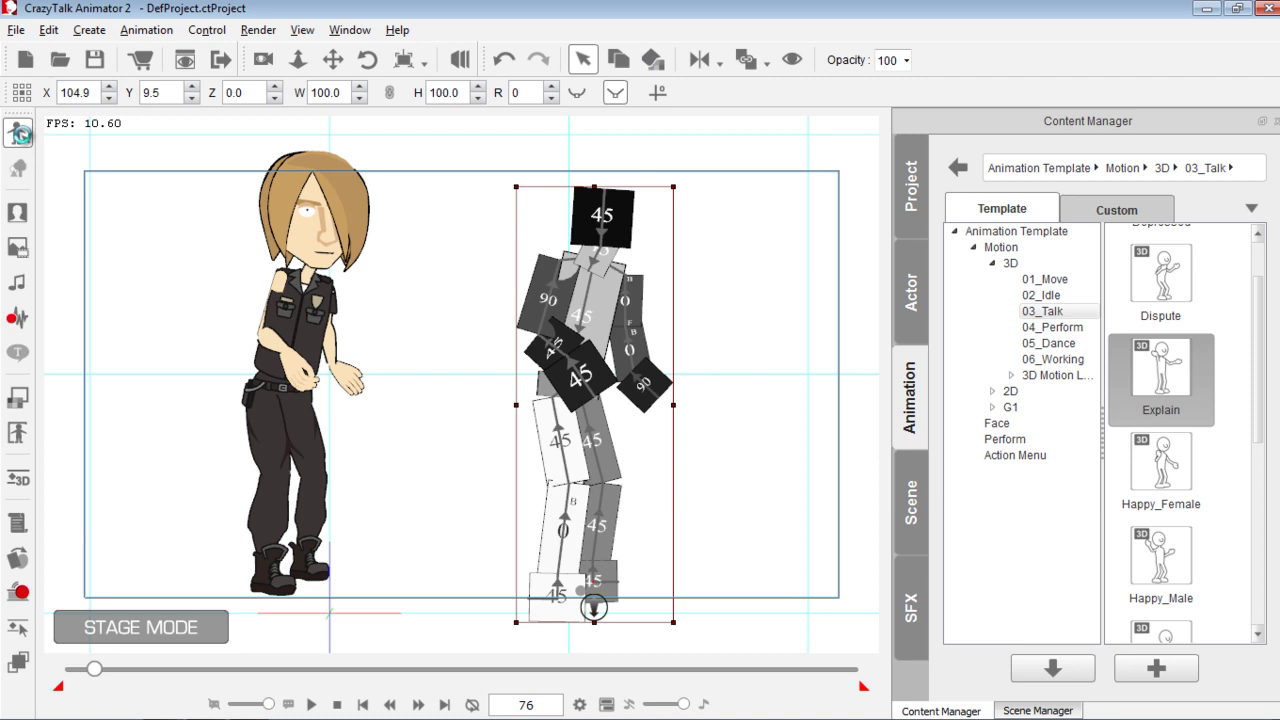
# Step: Select the police officer actor and switch over to DrawPlus X6
pyautogui.click(18, 133)
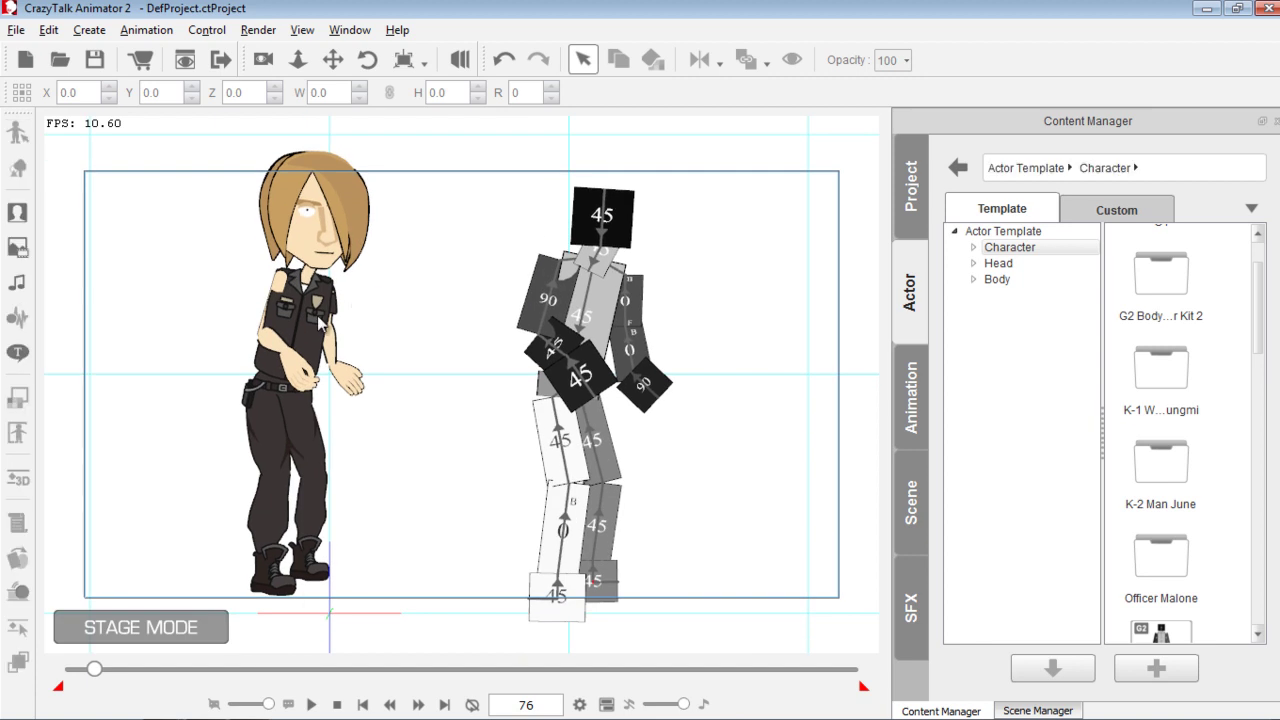
pyautogui.click(318, 322)
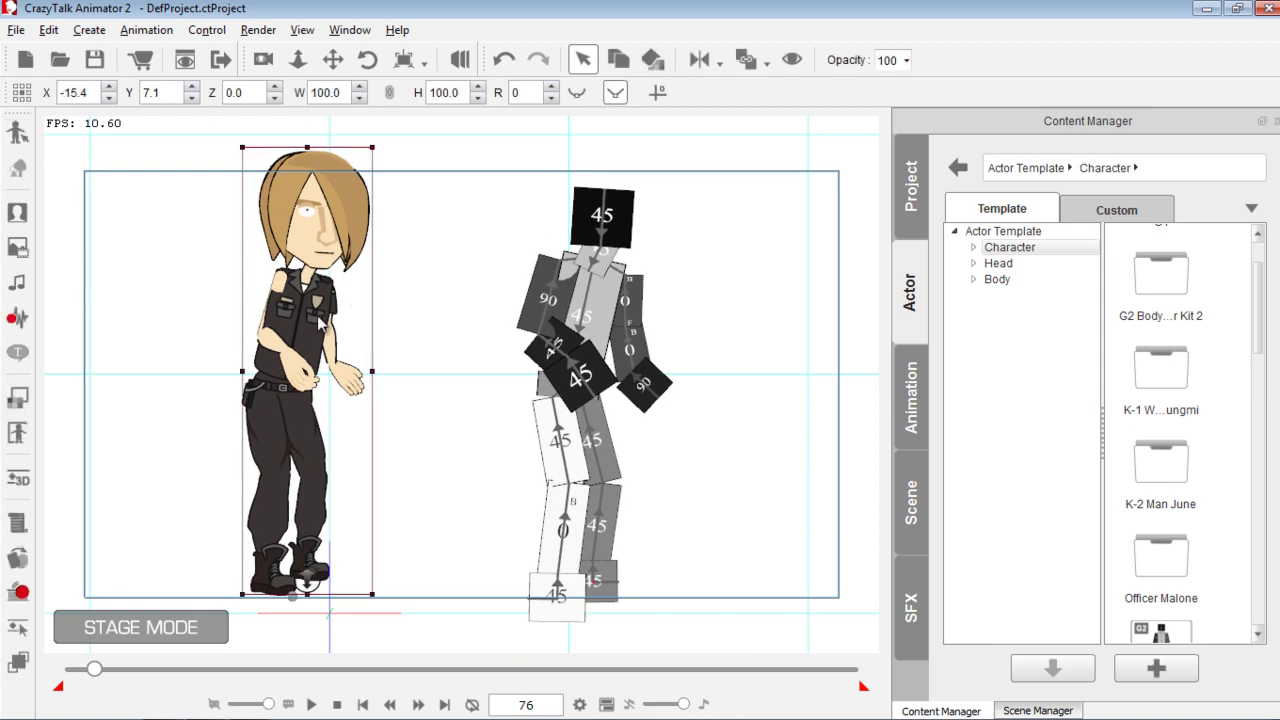
pyautogui.hotkey('alt', 'Tab')
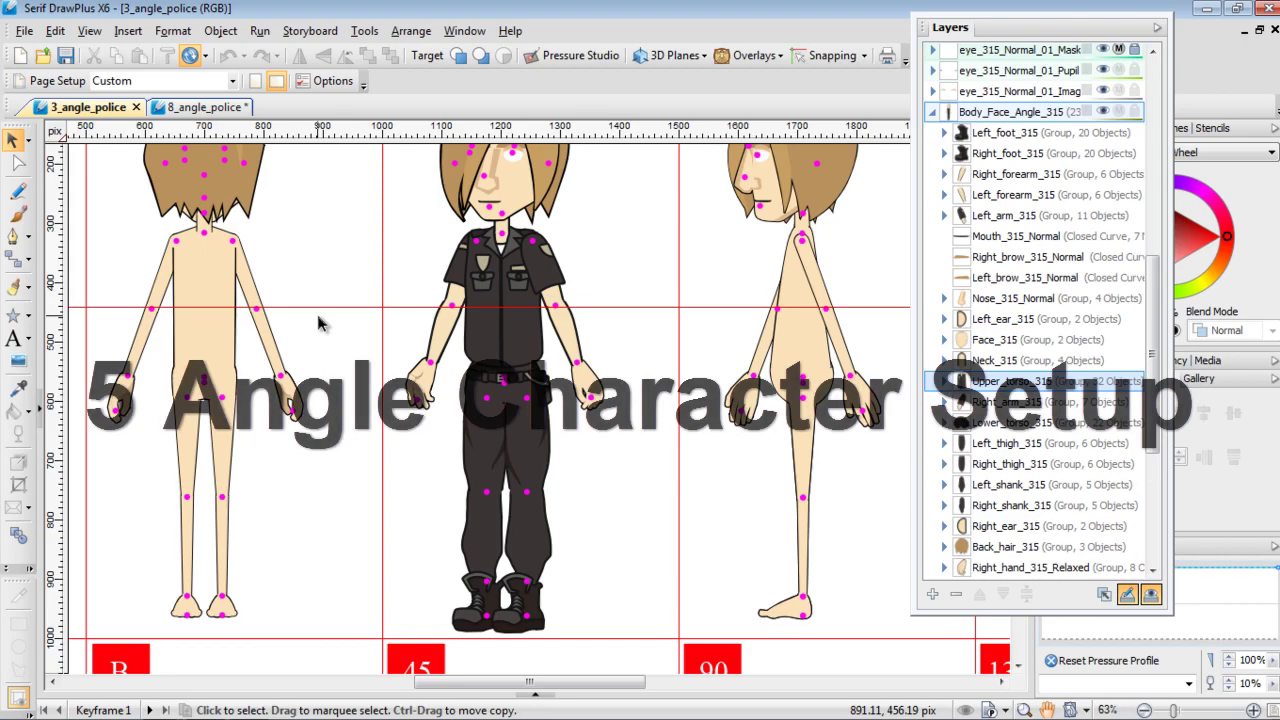
# Step: Open the 8_angle_police character sheet and zoom over its angle views
pyautogui.click(210, 107)
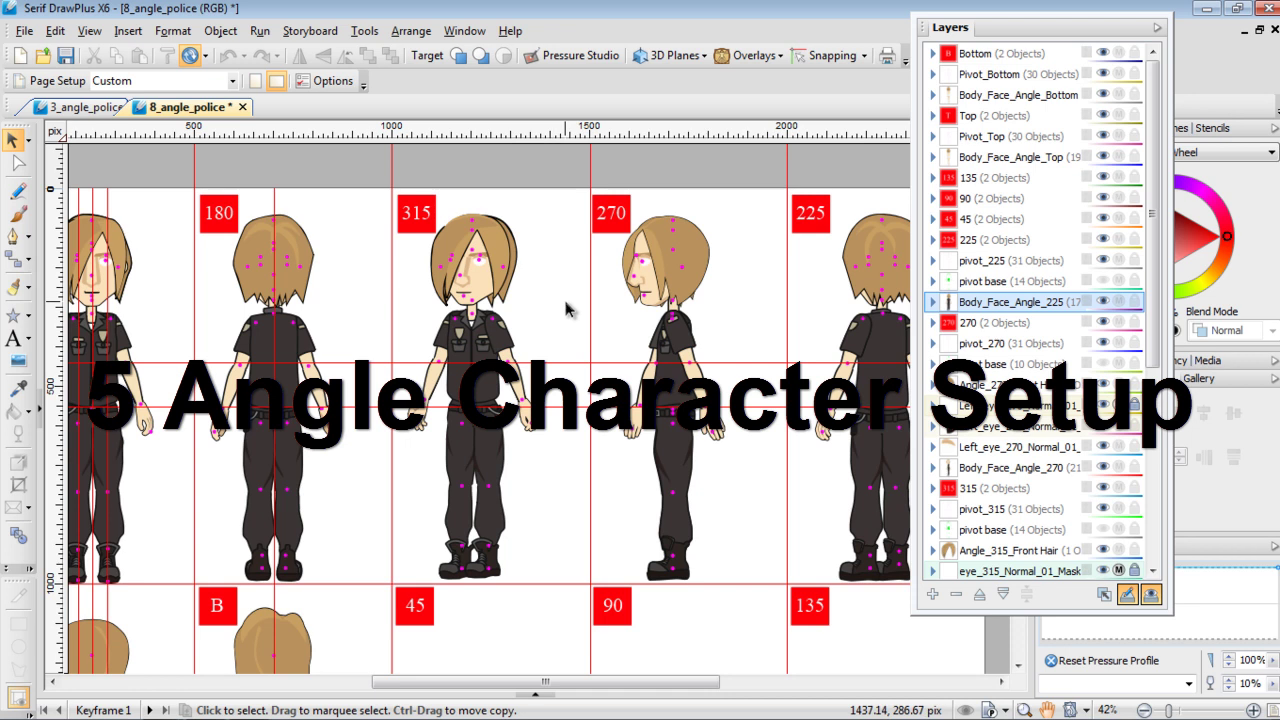
pyautogui.scroll(-1, 565, 308)
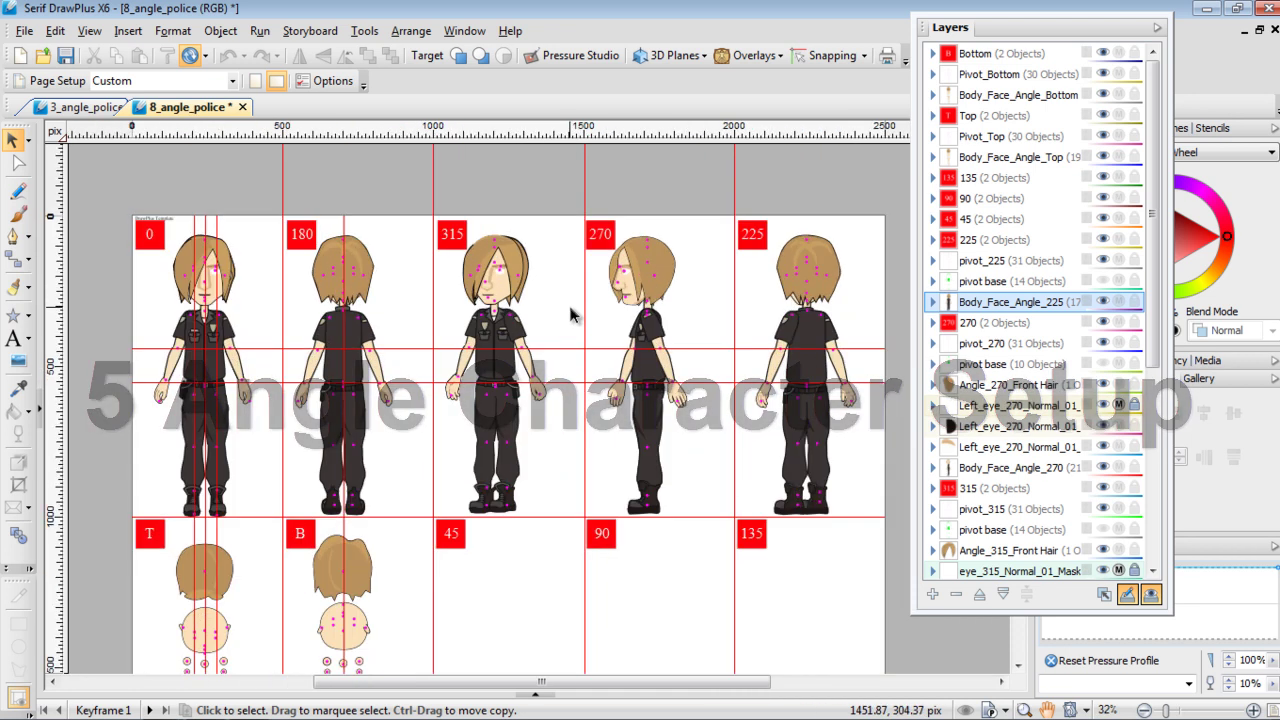
pyautogui.scroll(-1, 570, 315)
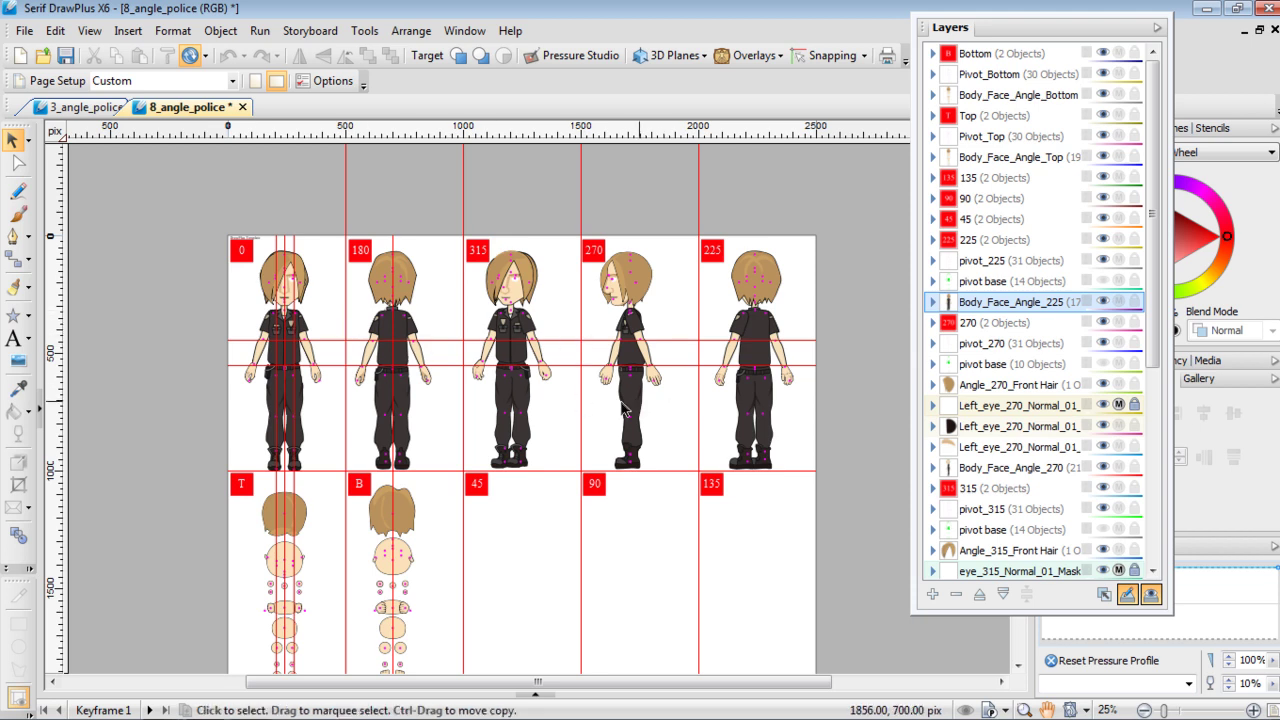
pyautogui.scroll(3, 850, 465)
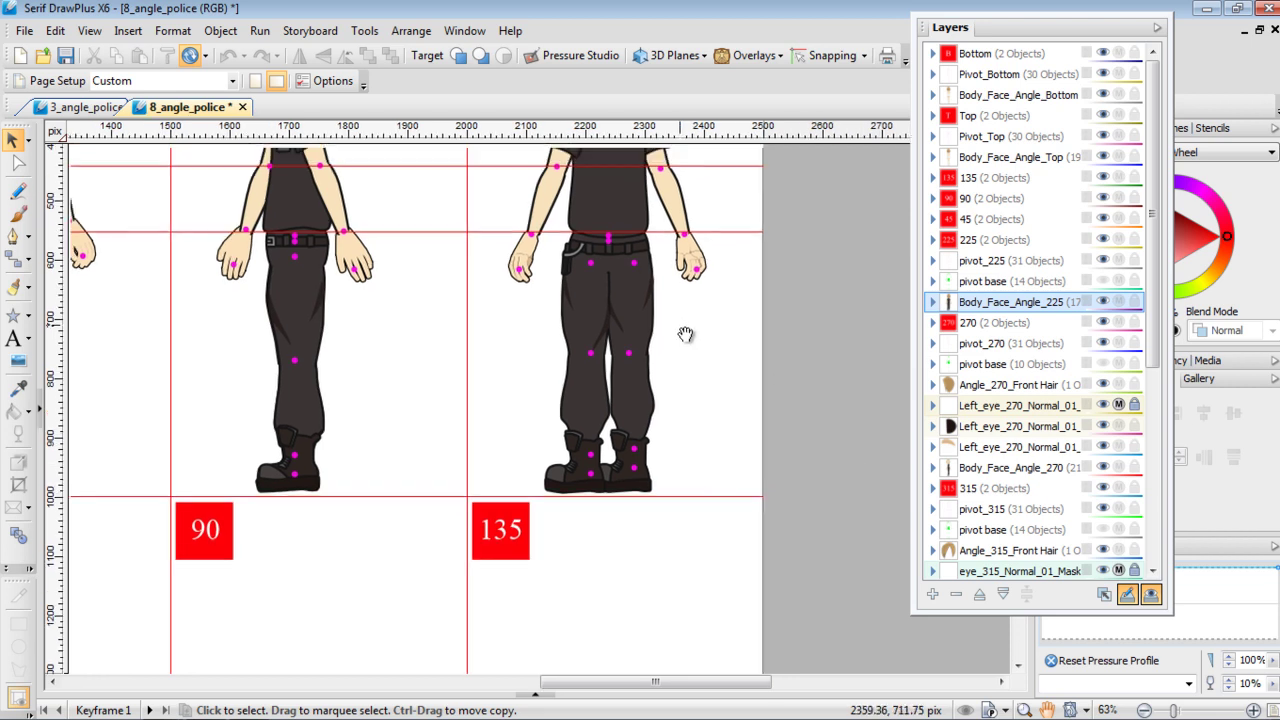
pyautogui.scroll(-2, 683, 337)
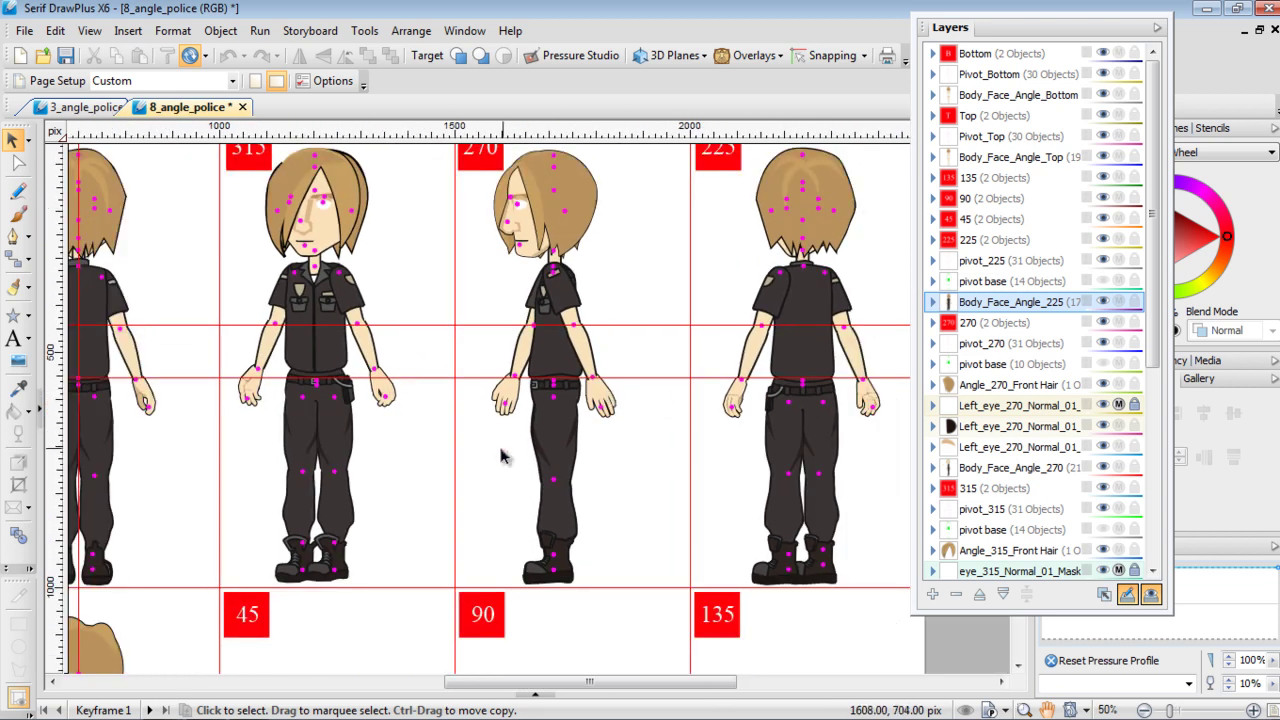
# Step: Pan across the sheet's 0, 180 and 225 views, then bring up the File menu
pyautogui.moveTo(398, 429); pyautogui.dragTo(500, 438)
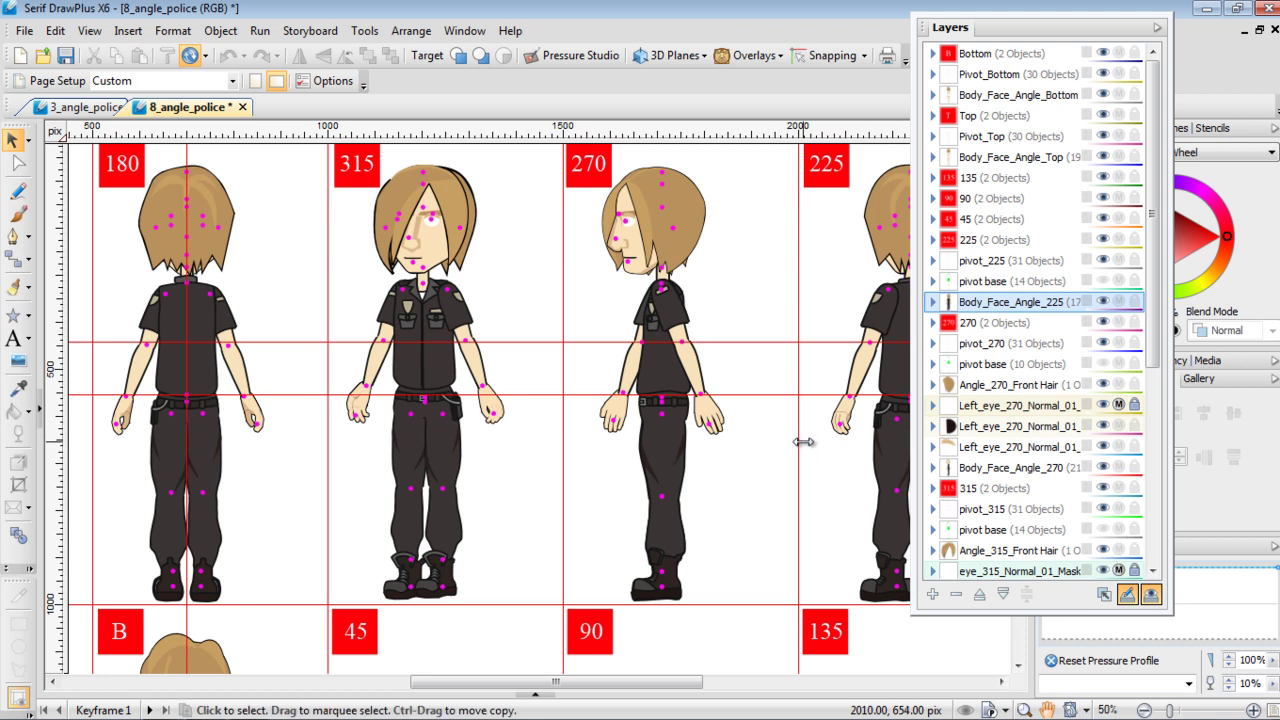
pyautogui.moveTo(826, 464); pyautogui.dragTo(709, 462)
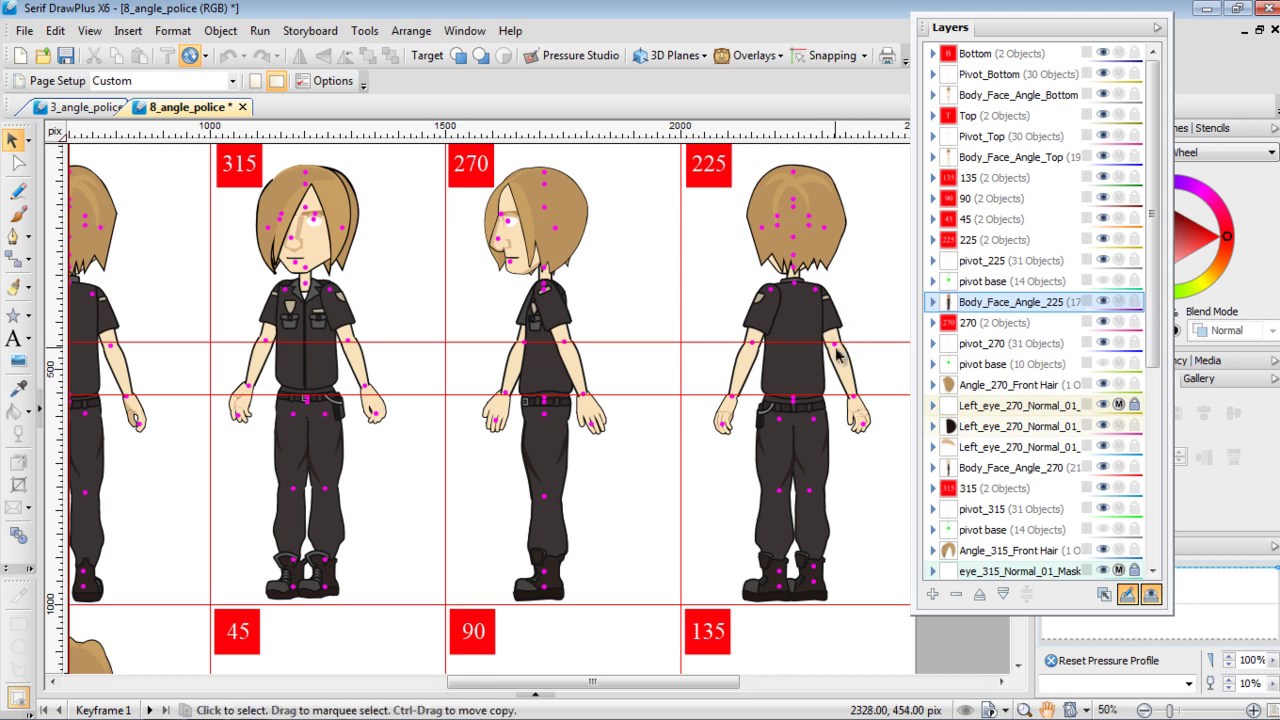
pyautogui.moveTo(313, 390); pyautogui.dragTo(331, 402)
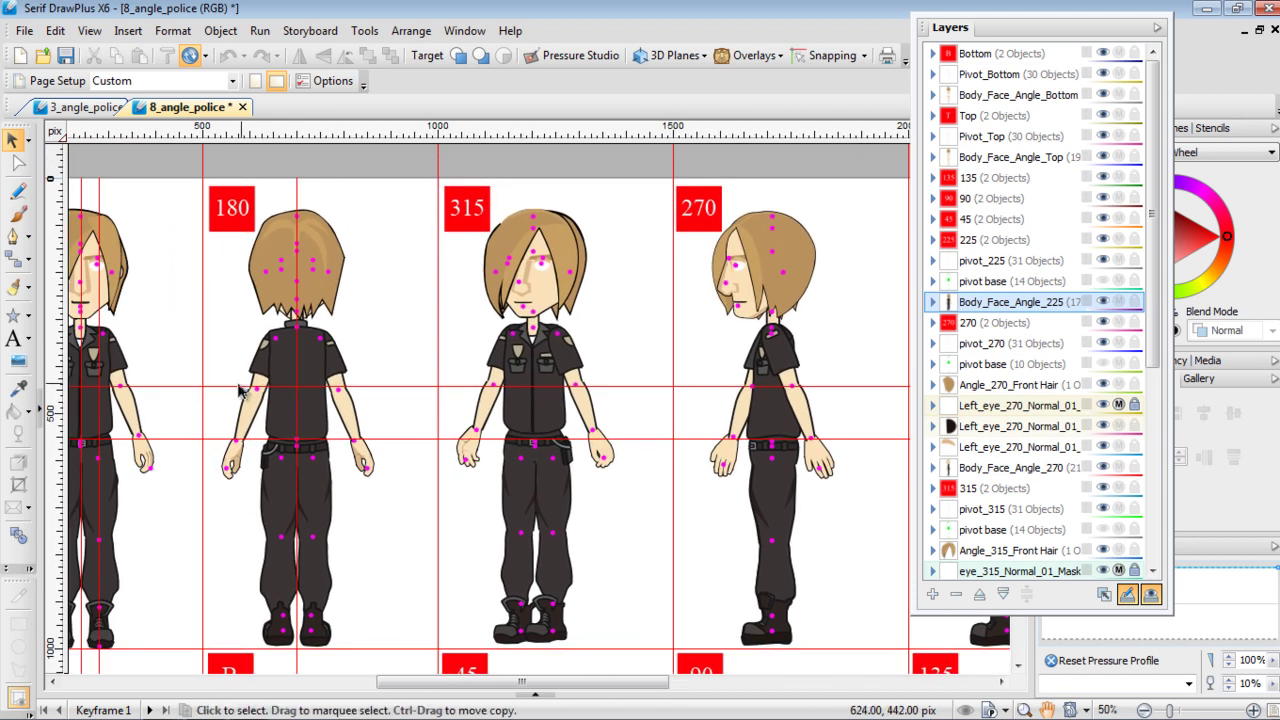
pyautogui.moveTo(258, 420); pyautogui.dragTo(437, 403)
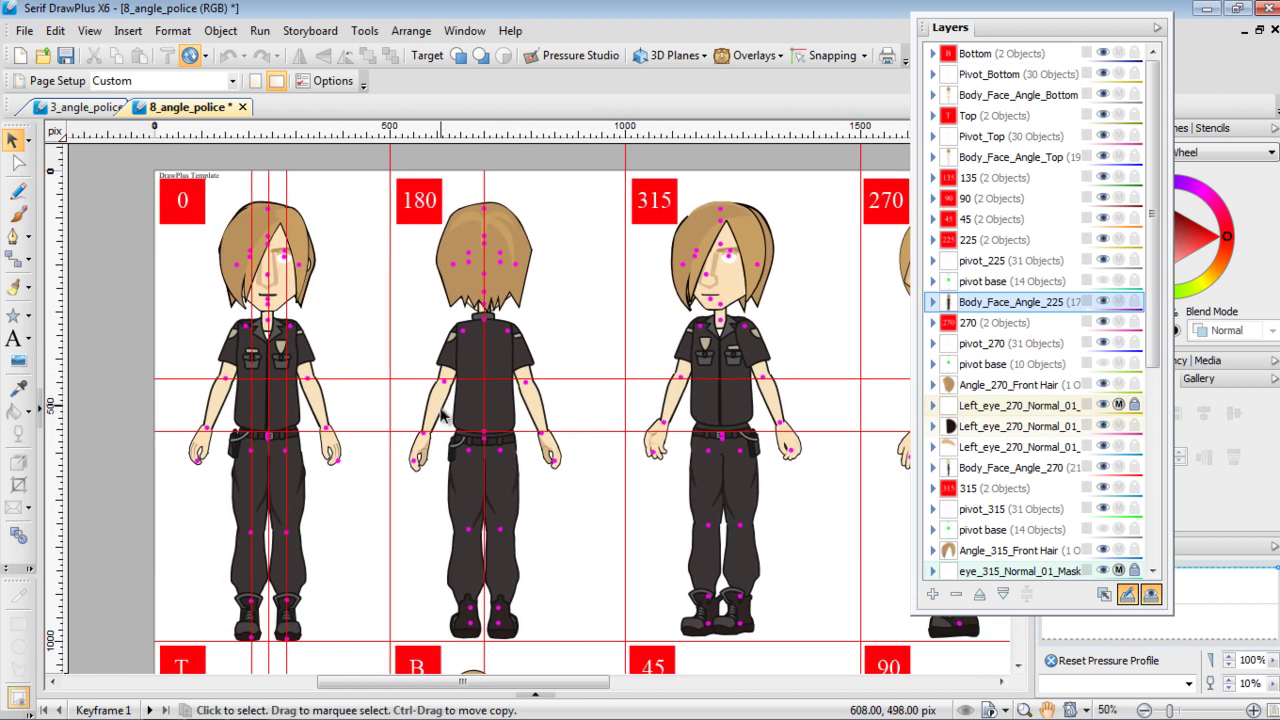
pyautogui.moveTo(853, 443); pyautogui.dragTo(484, 451)
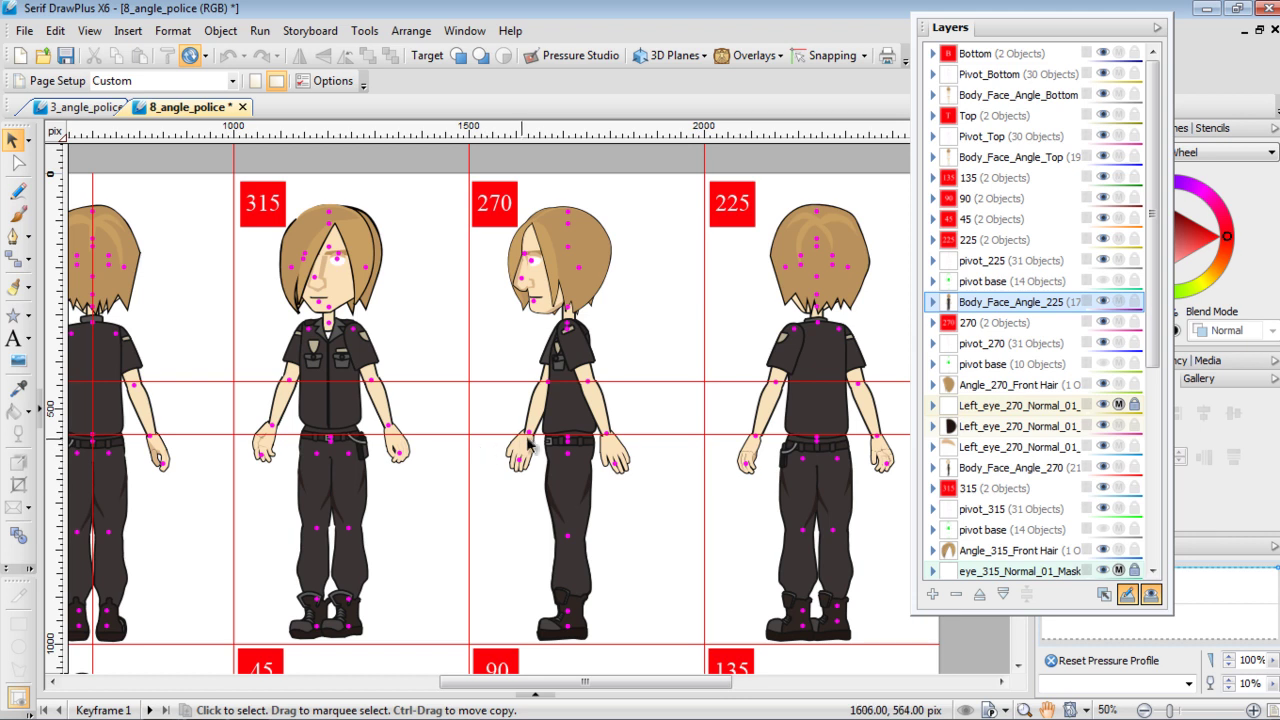
pyautogui.scroll(-2, 506, 472)
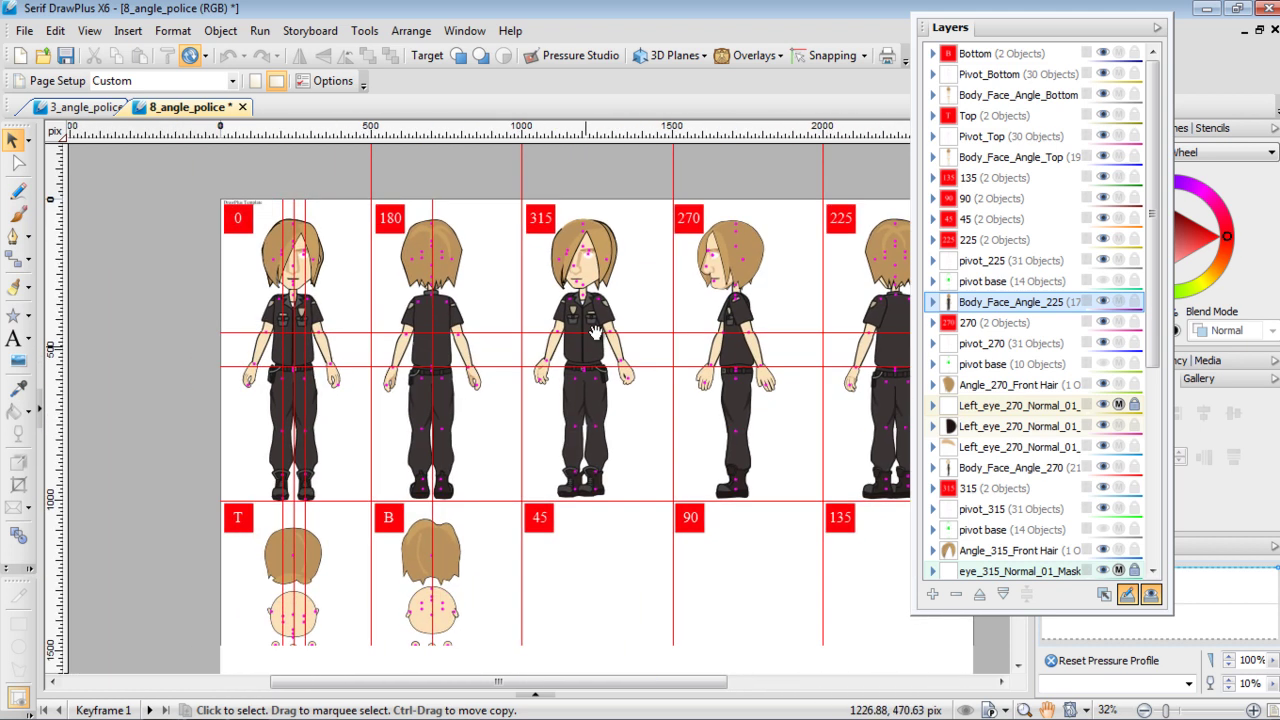
pyautogui.click(23, 31)
# Step: Export the sheet as Flash SWF '5angle' to the DrawPlus Whitepaper folder and return to CrazyTalk
pyautogui.moveTo(228, 340)
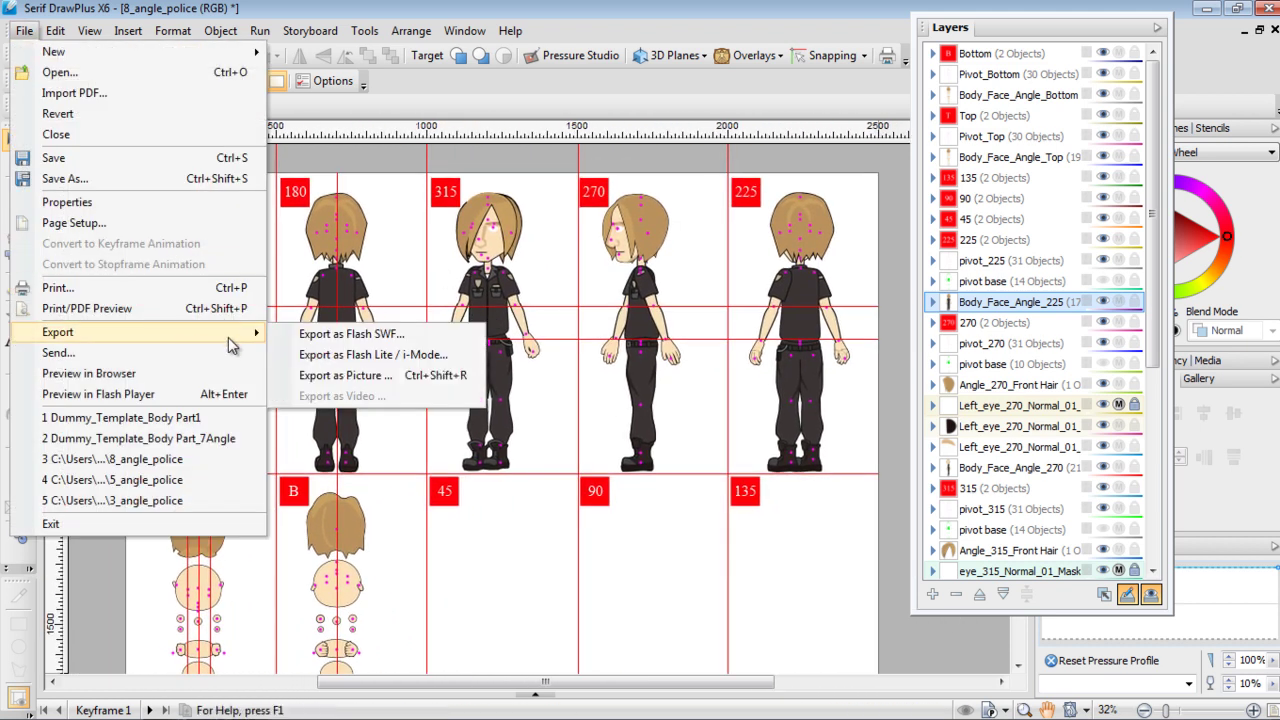
pyautogui.click(376, 340)
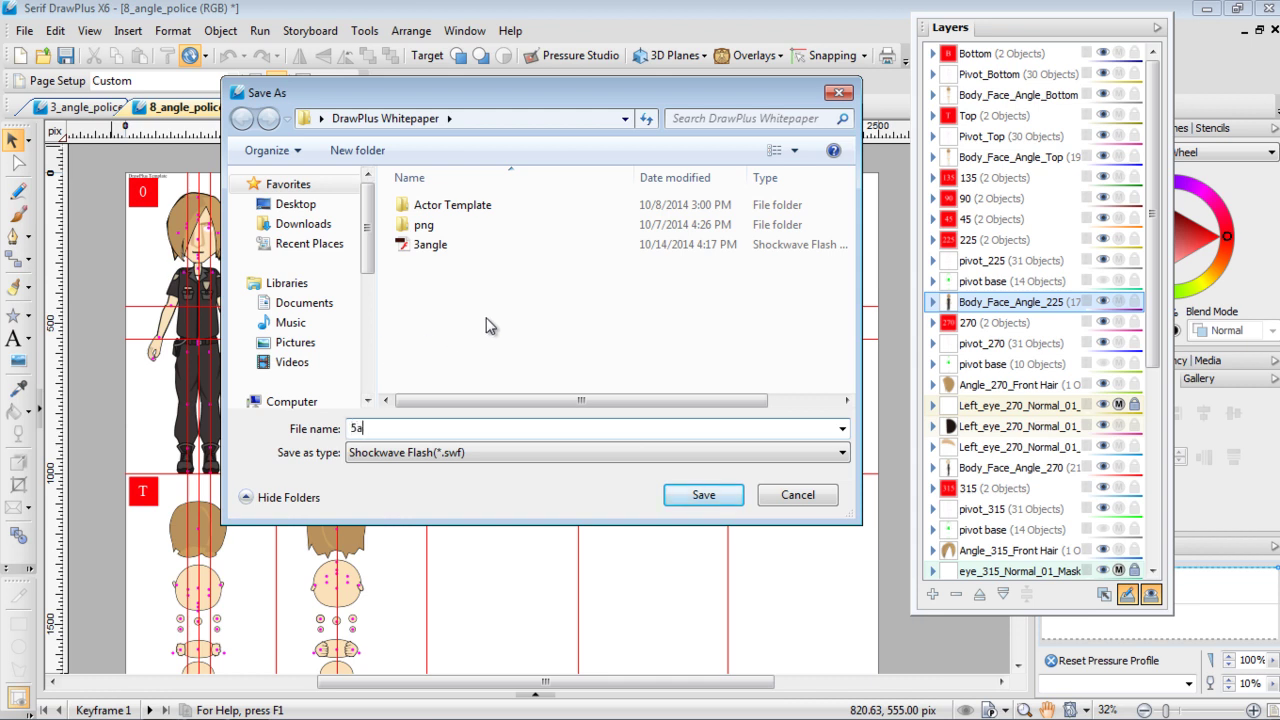
pyautogui.click(704, 494)
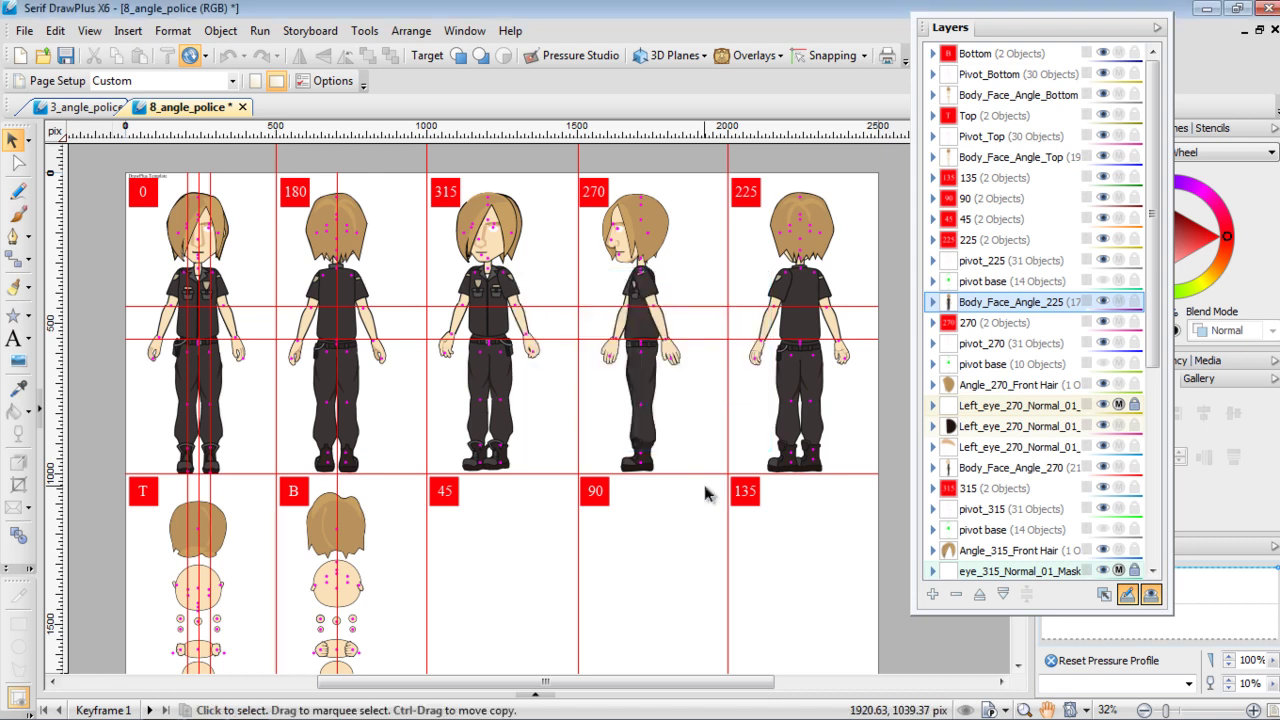
pyautogui.hotkey('alt', 'Tab')
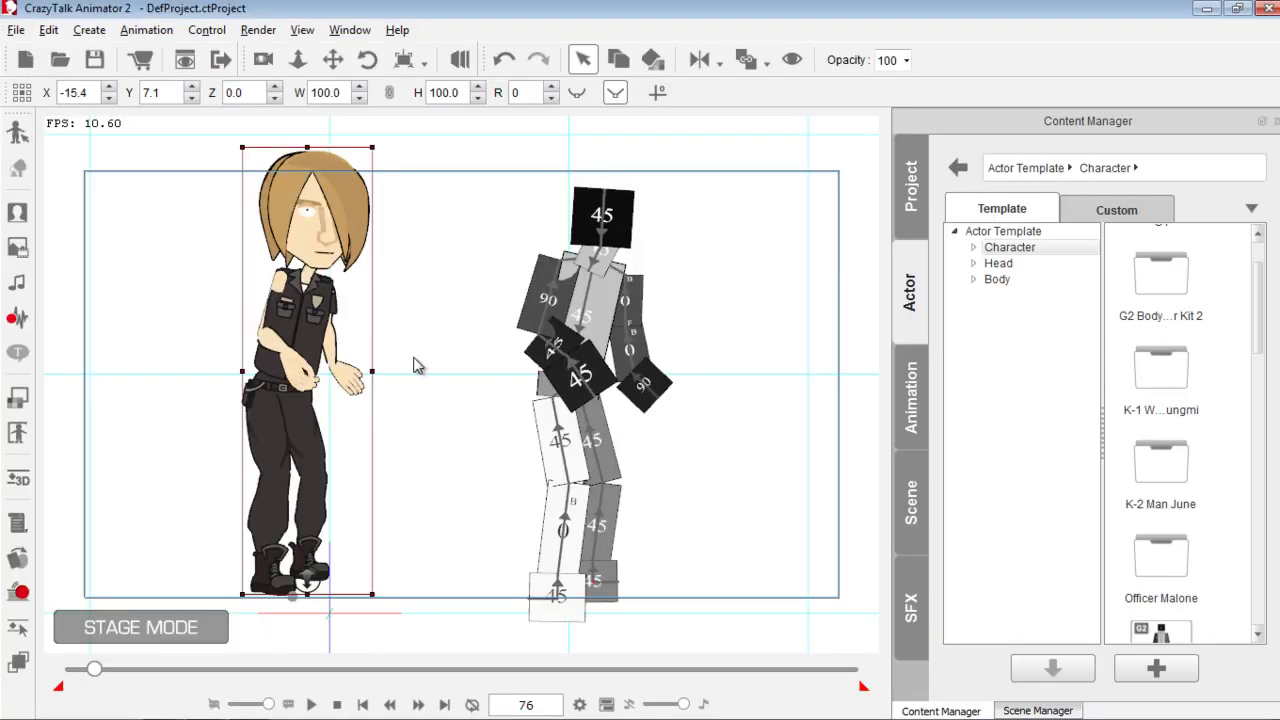
# Step: In Composer mode, update the officer actor from 5angle.swf with the default reload options
pyautogui.click(15, 133)
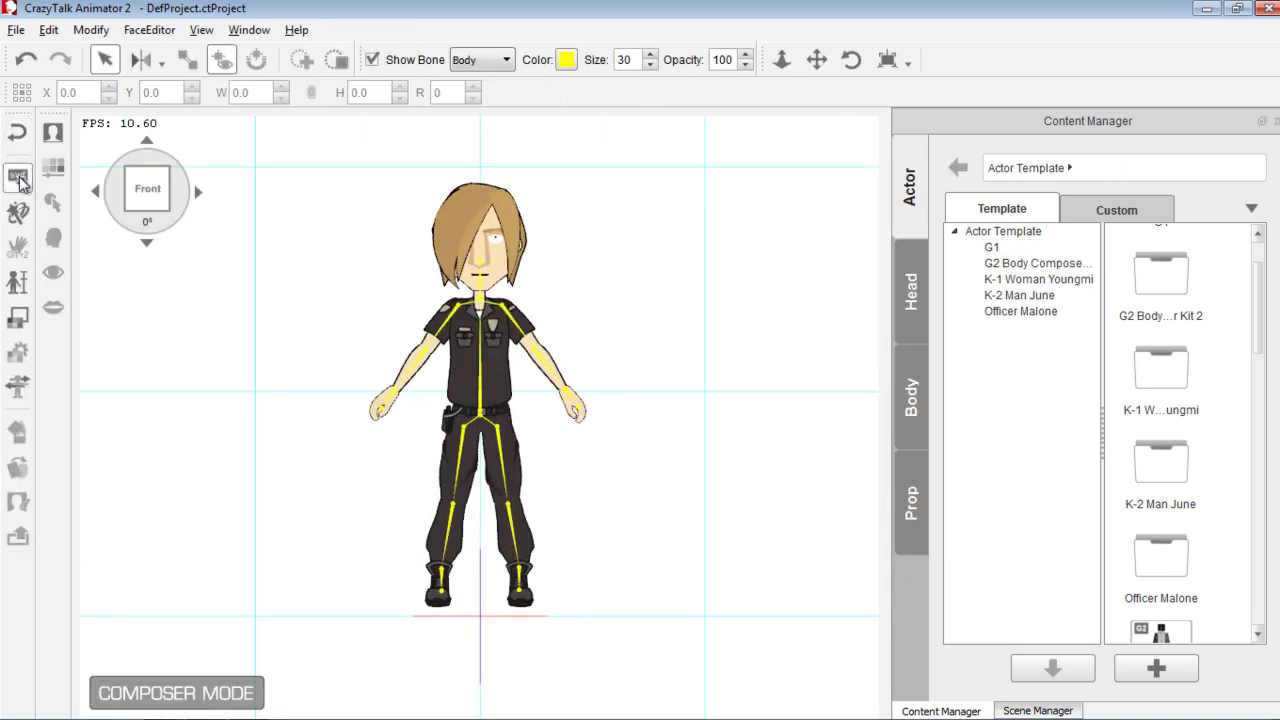
pyautogui.click(18, 177)
pyautogui.click(210, 208)
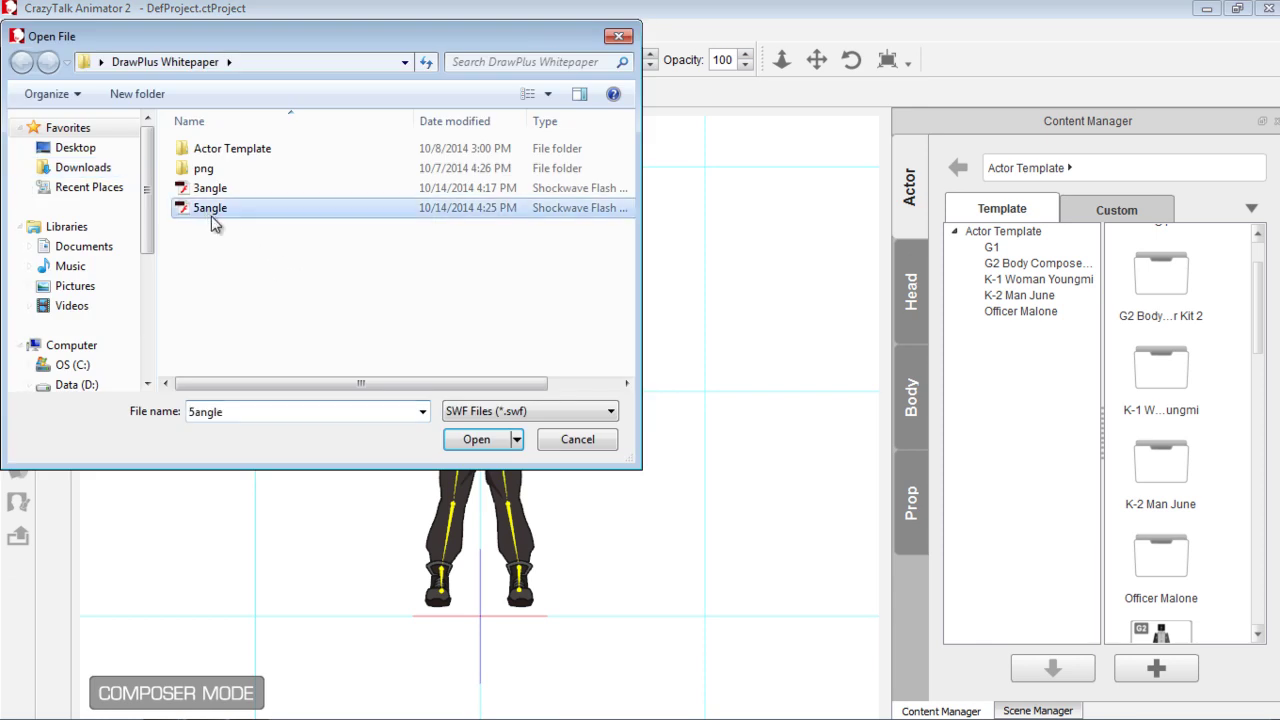
pyautogui.click(476, 440)
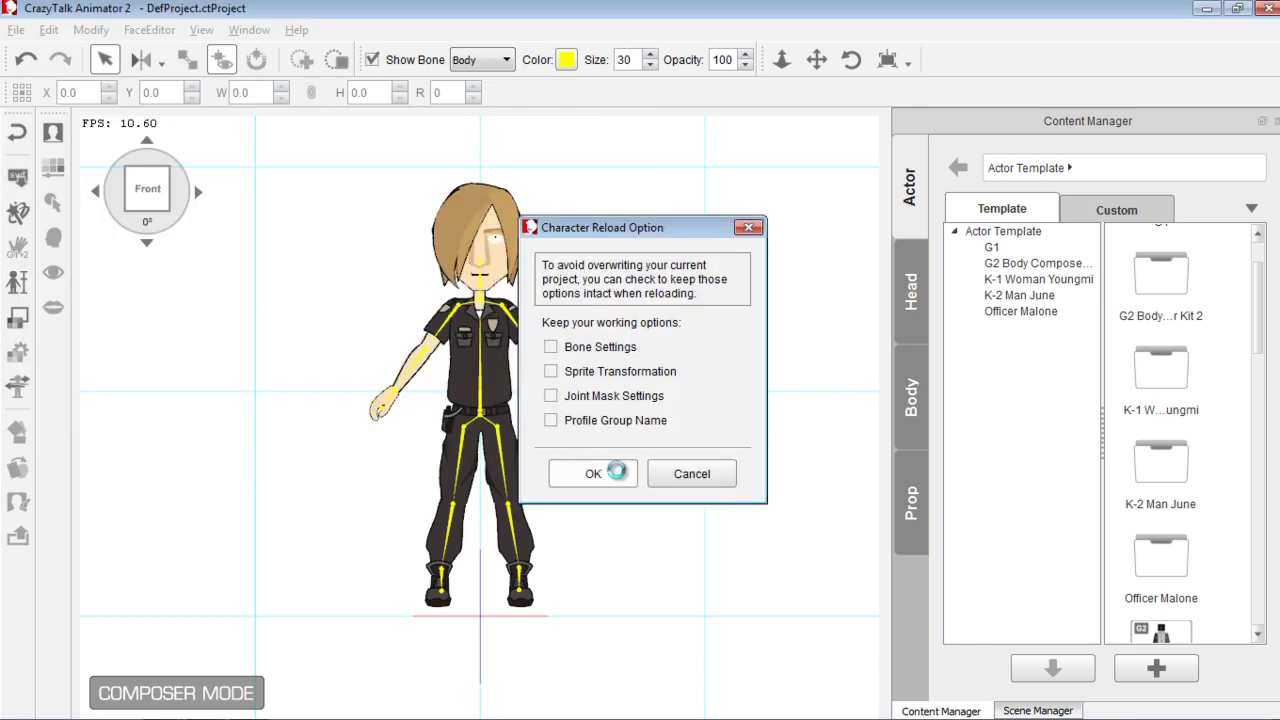
pyautogui.click(592, 470)
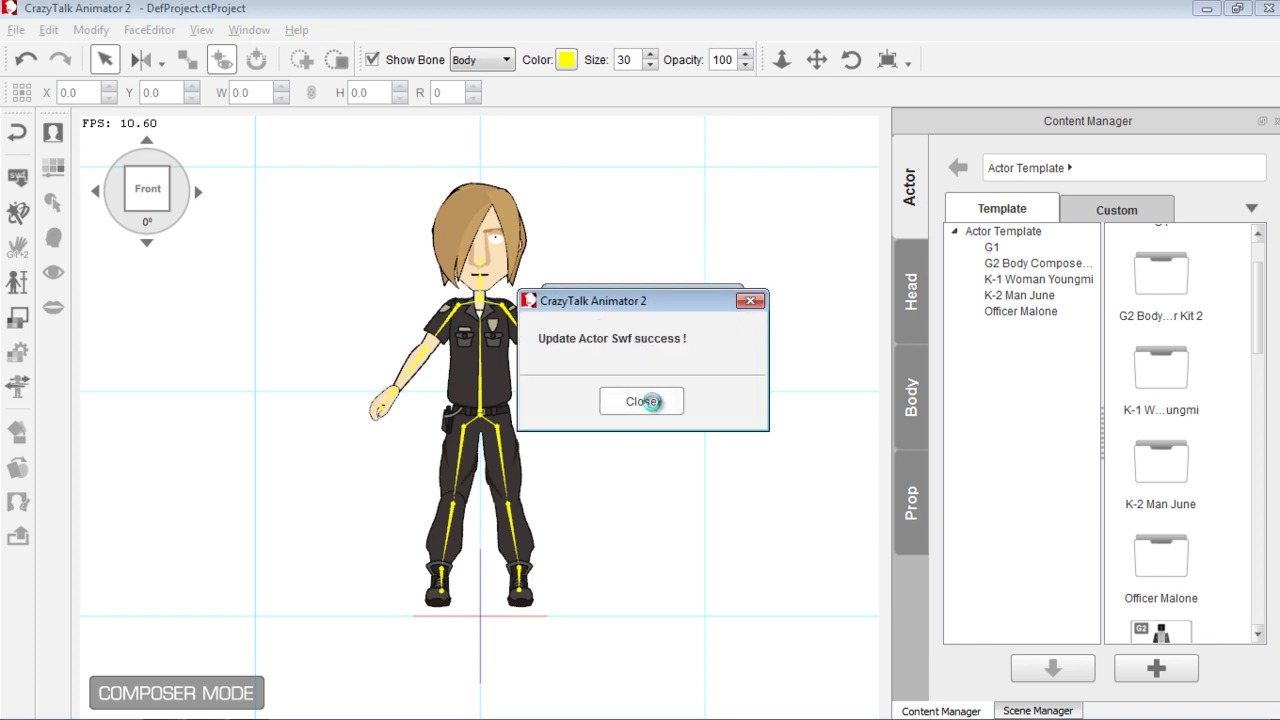
pyautogui.click(641, 401)
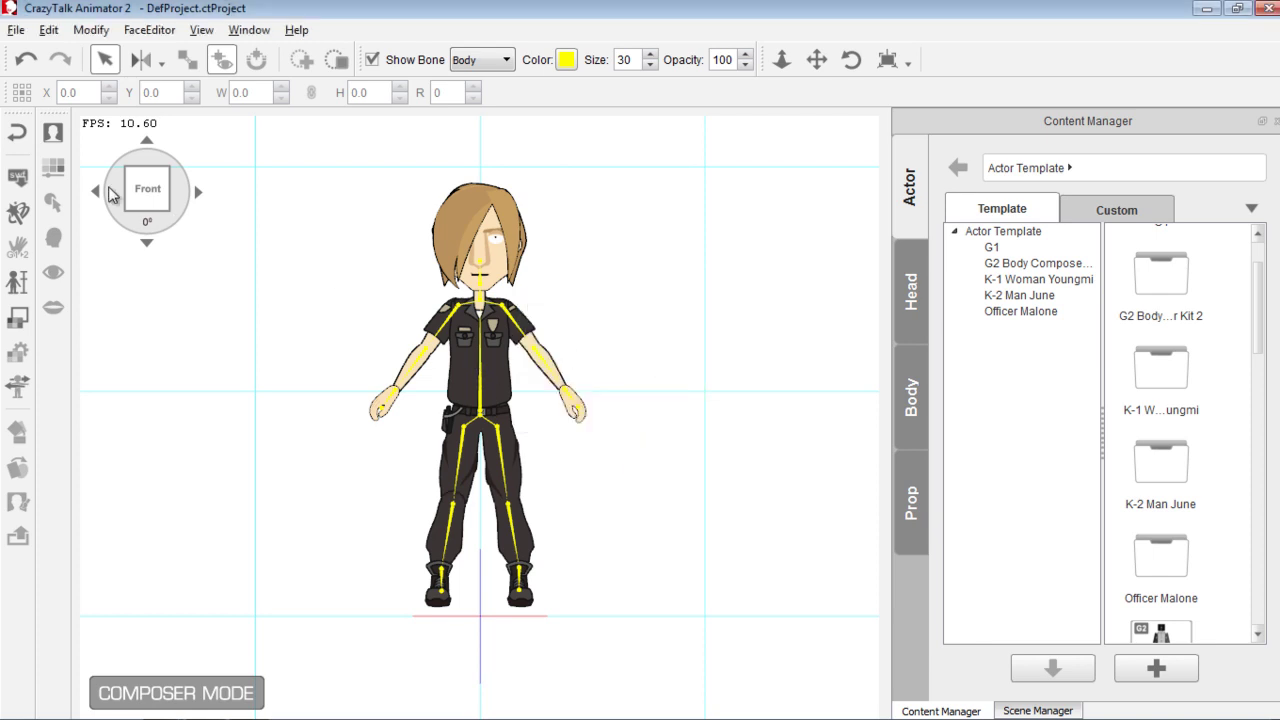
# Step: Recalculate the officer's sprites and joint masks for all other angles via Multi-angle Settings
pyautogui.click(17, 214)
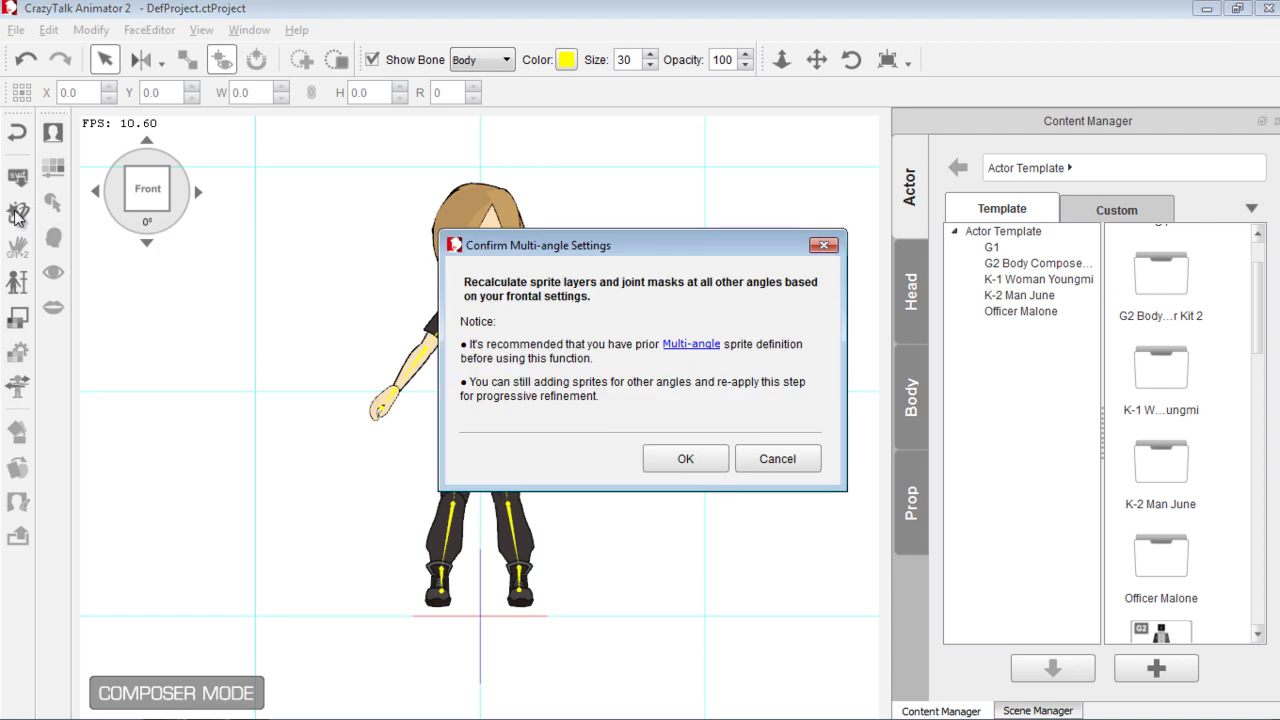
pyautogui.click(686, 465)
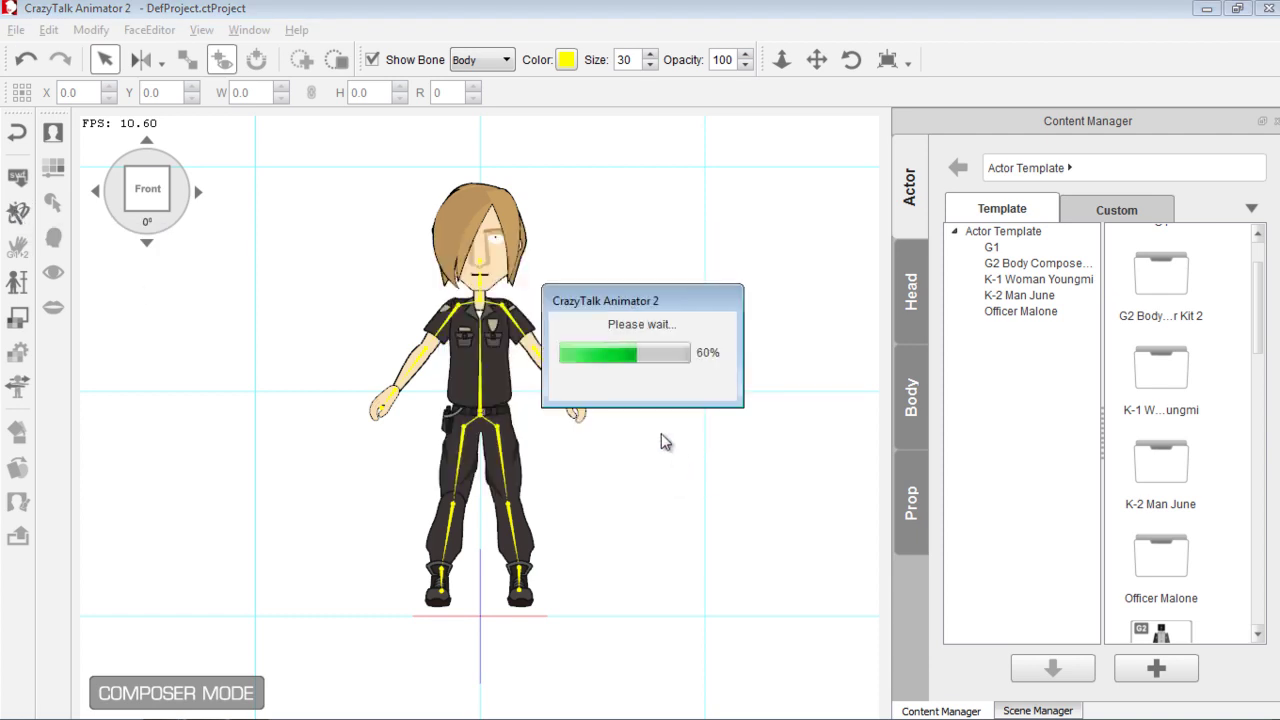
pyautogui.click(826, 419)
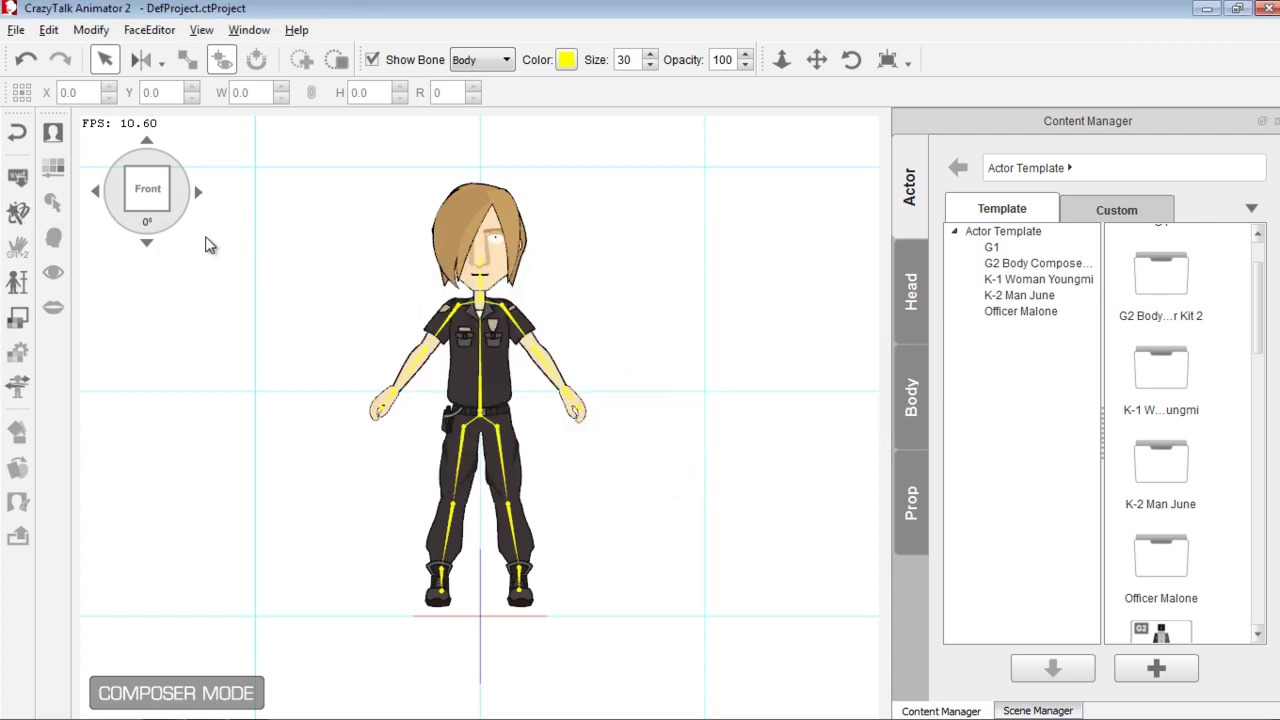
# Step: Step the actor through every view angle to 135°, then show the Scene Manager body parts
pyautogui.click(197, 192)
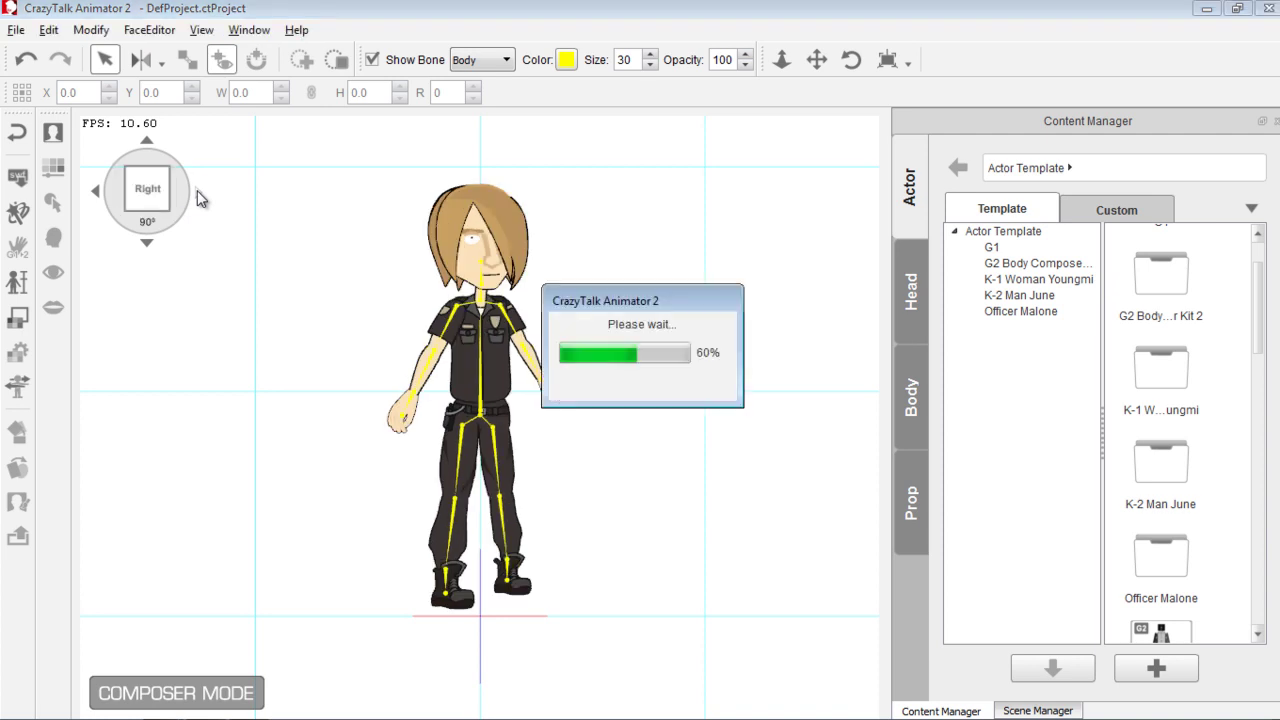
pyautogui.click(197, 199)
pyautogui.click(197, 199)
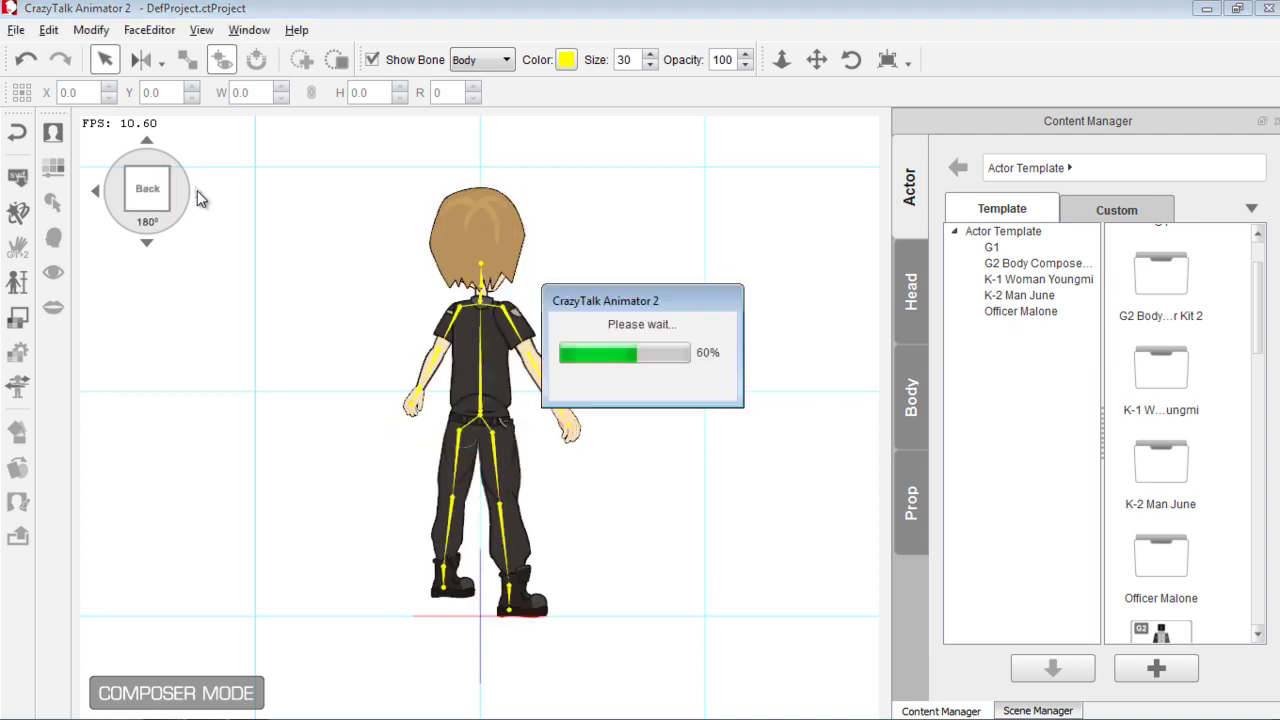
pyautogui.click(197, 199)
pyautogui.click(197, 199)
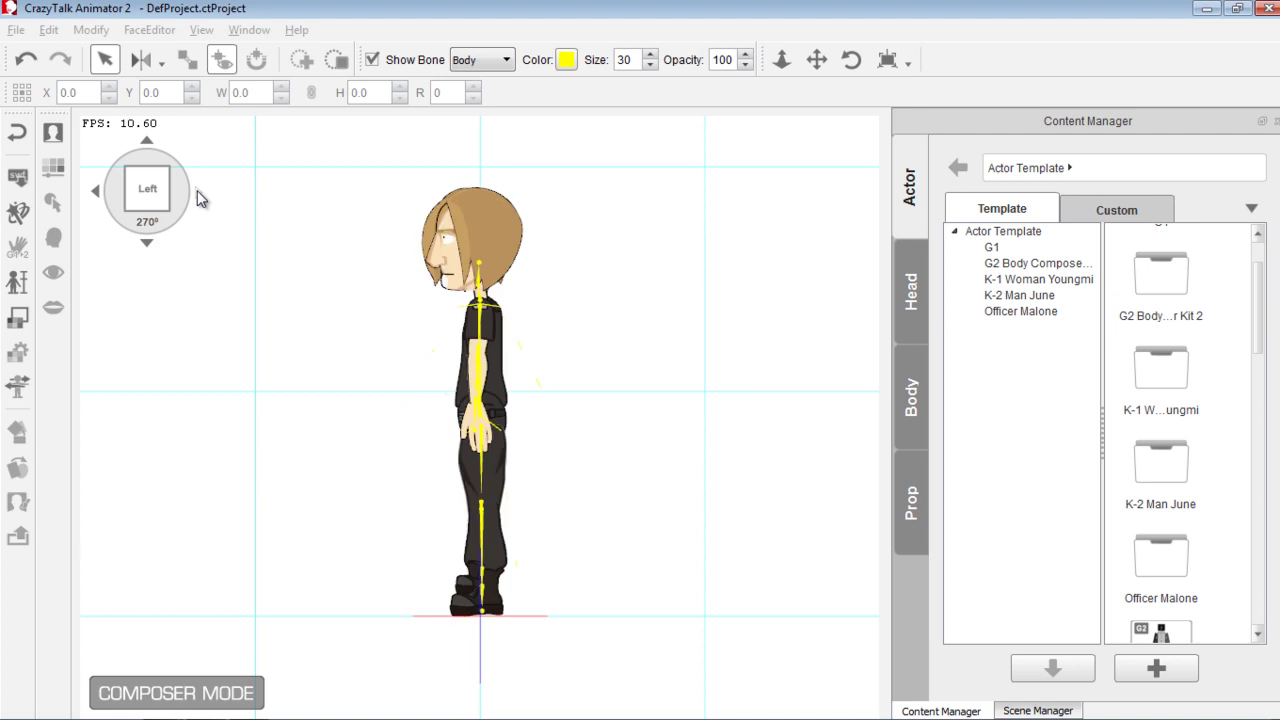
pyautogui.click(197, 199)
pyautogui.click(197, 199)
pyautogui.click(197, 199)
pyautogui.click(197, 199)
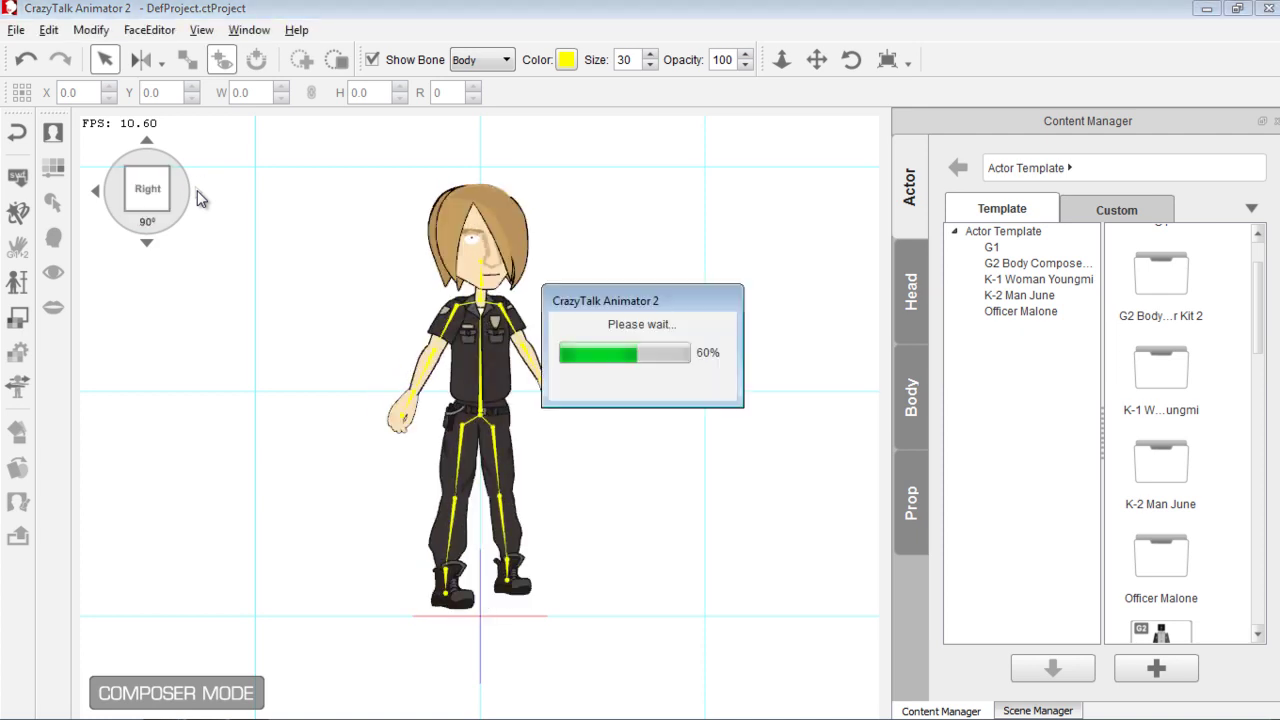
pyautogui.click(197, 199)
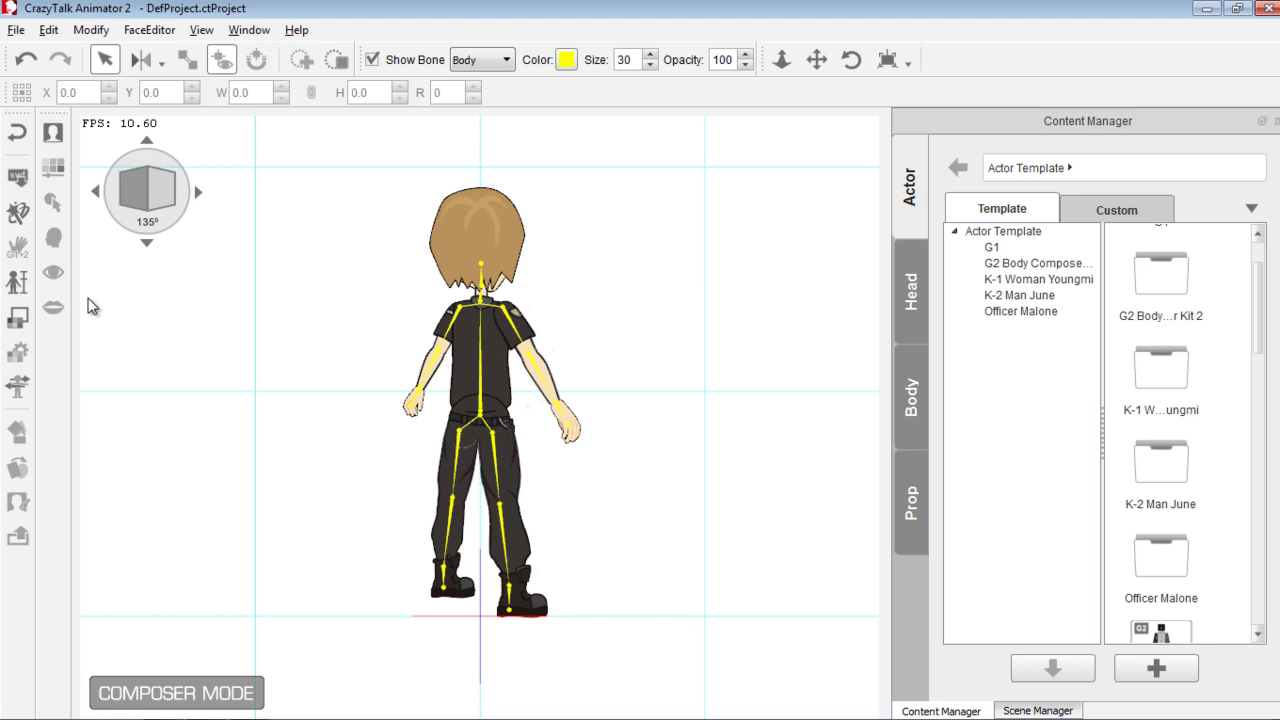
pyautogui.click(1030, 710)
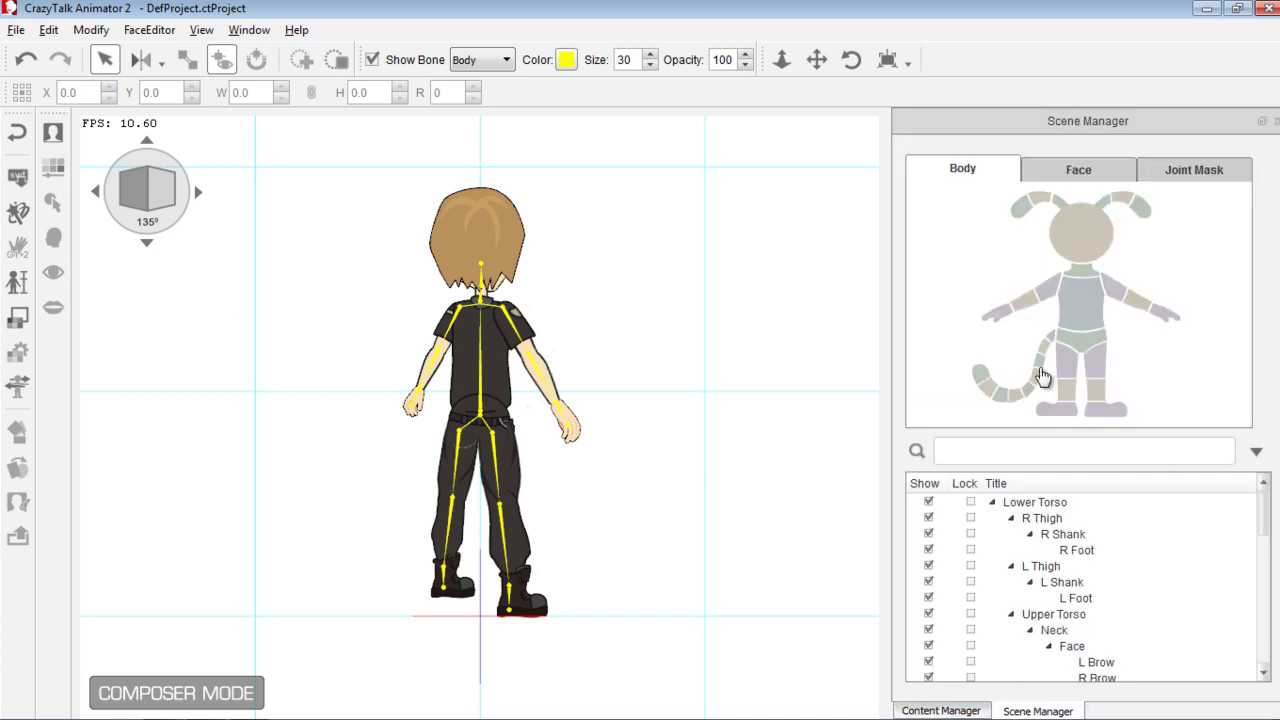
# Step: Select the Upper Torso joint mask and check it from 180° around to 45°
pyautogui.click(1192, 169)
pyautogui.click(1088, 328)
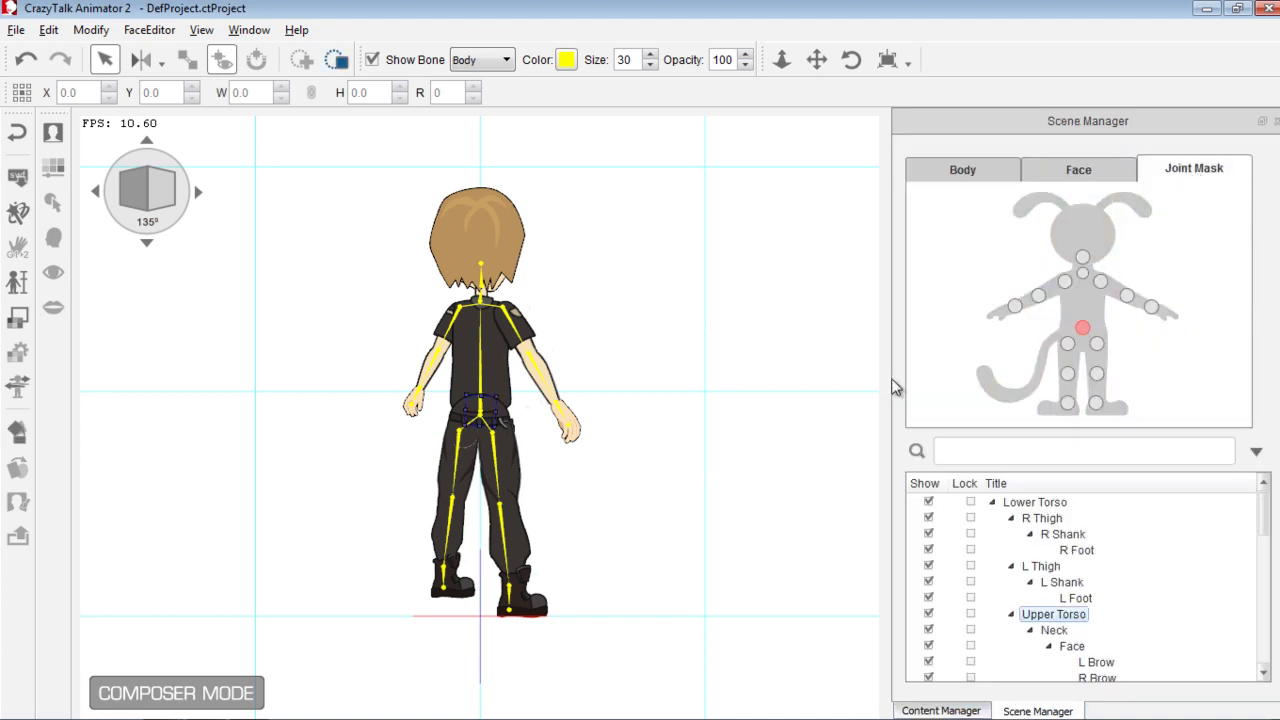
pyautogui.click(199, 194)
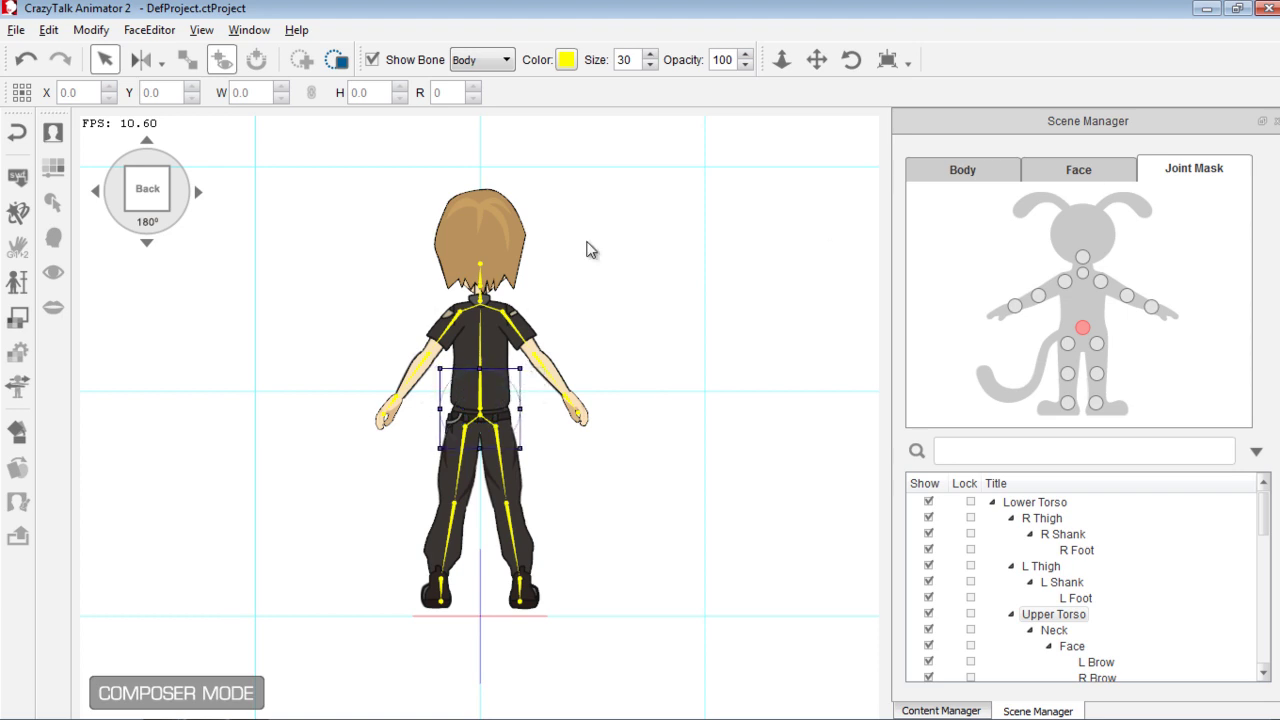
pyautogui.click(198, 192)
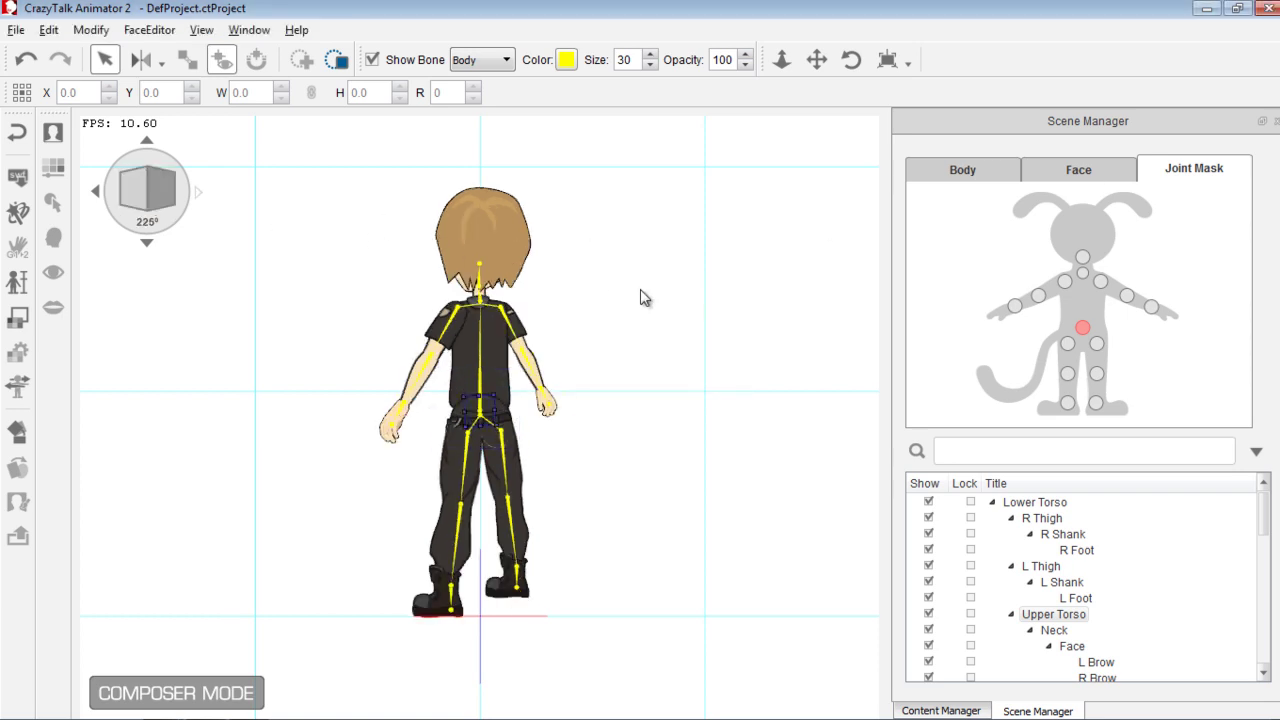
pyautogui.click(198, 194)
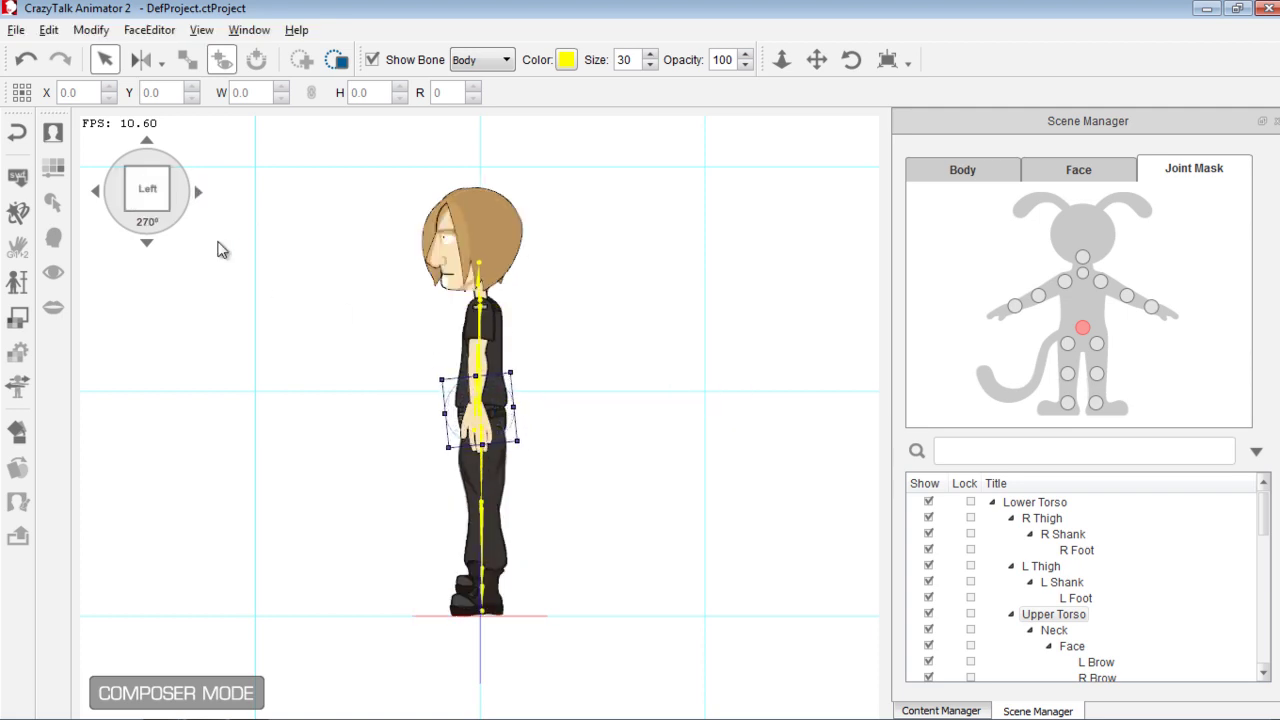
pyautogui.click(198, 195)
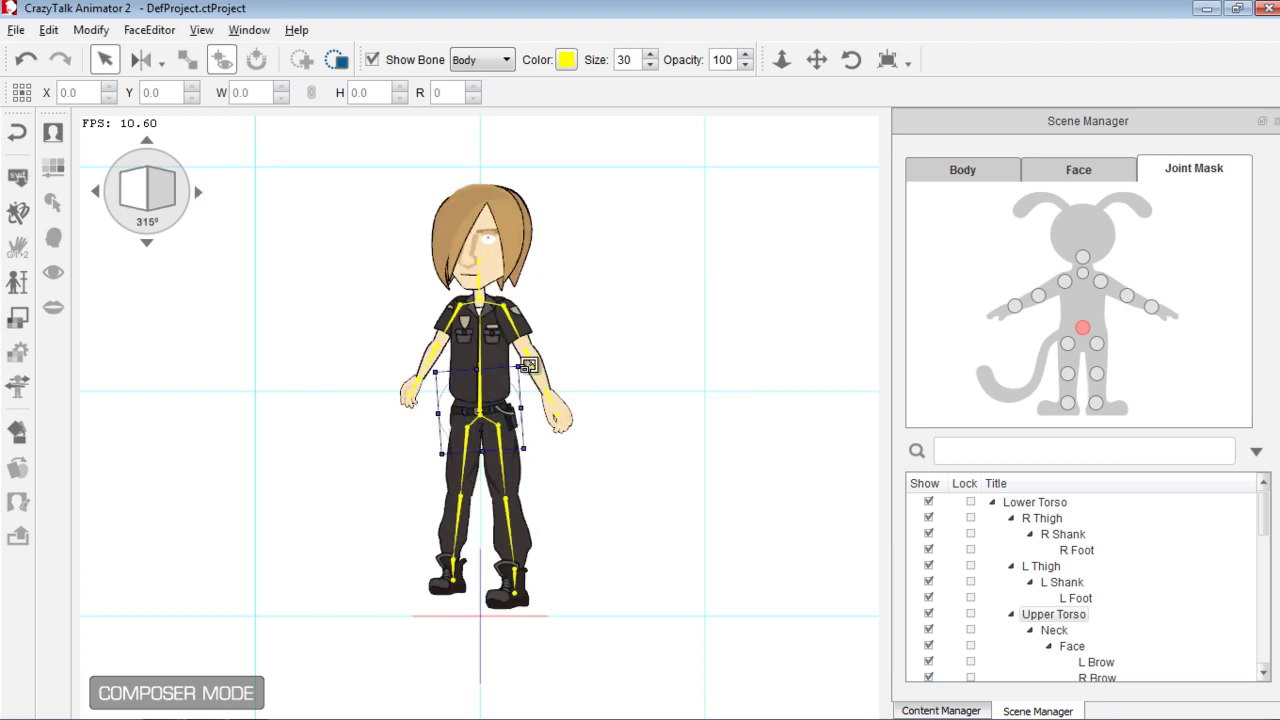
pyautogui.click(197, 200)
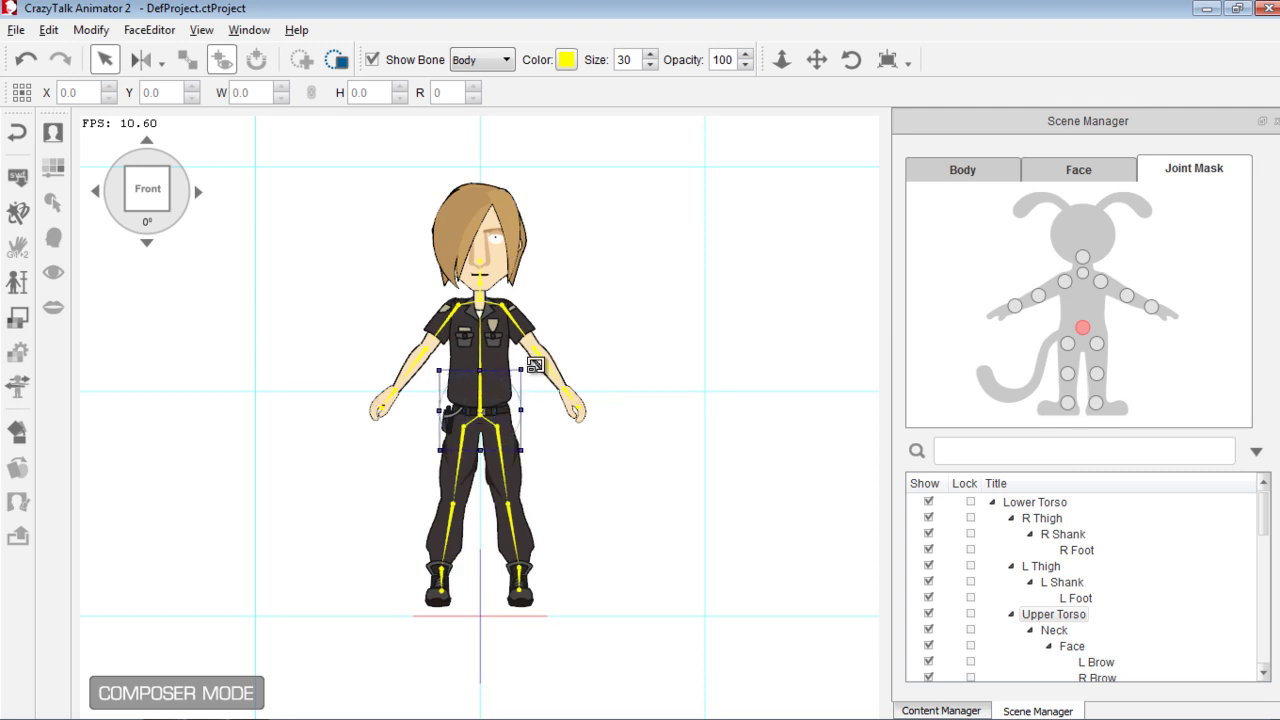
pyautogui.click(197, 196)
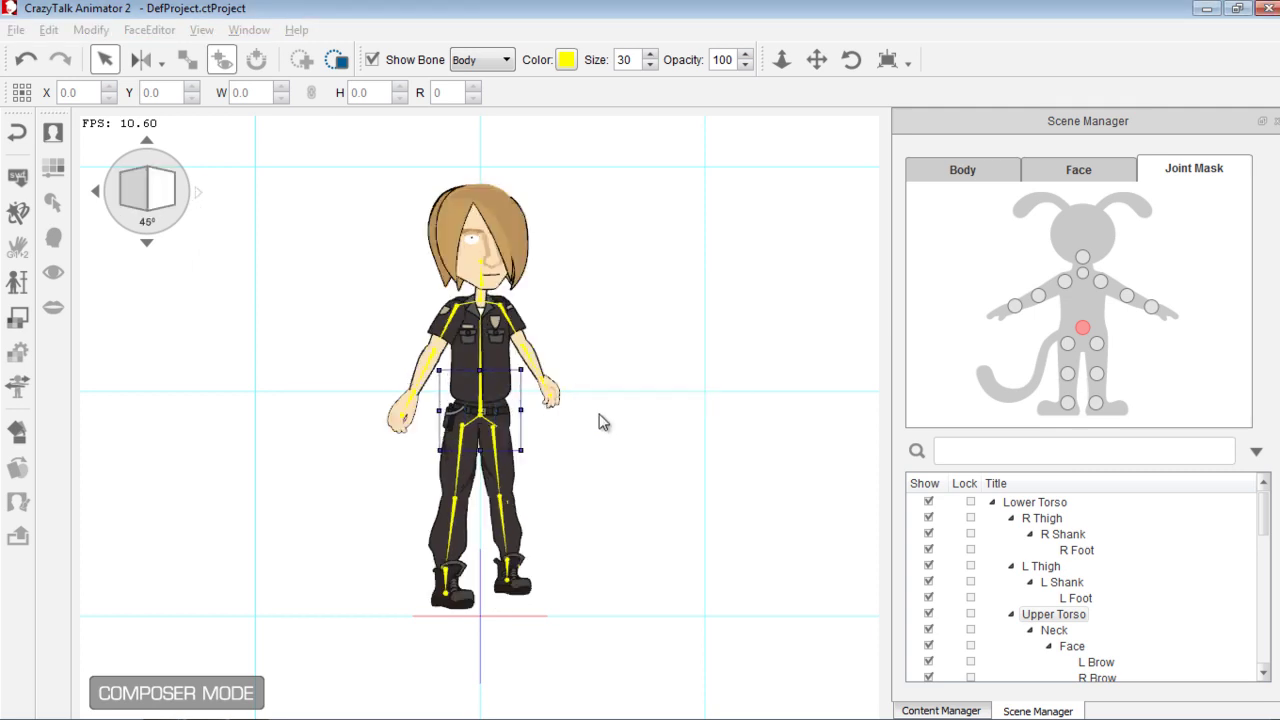
# Step: Rotate the arm sprite in the side view, return to three-quarter view, and go back to stage
pyautogui.click(199, 195)
pyautogui.moveTo(503, 393); pyautogui.dragTo(543, 366)
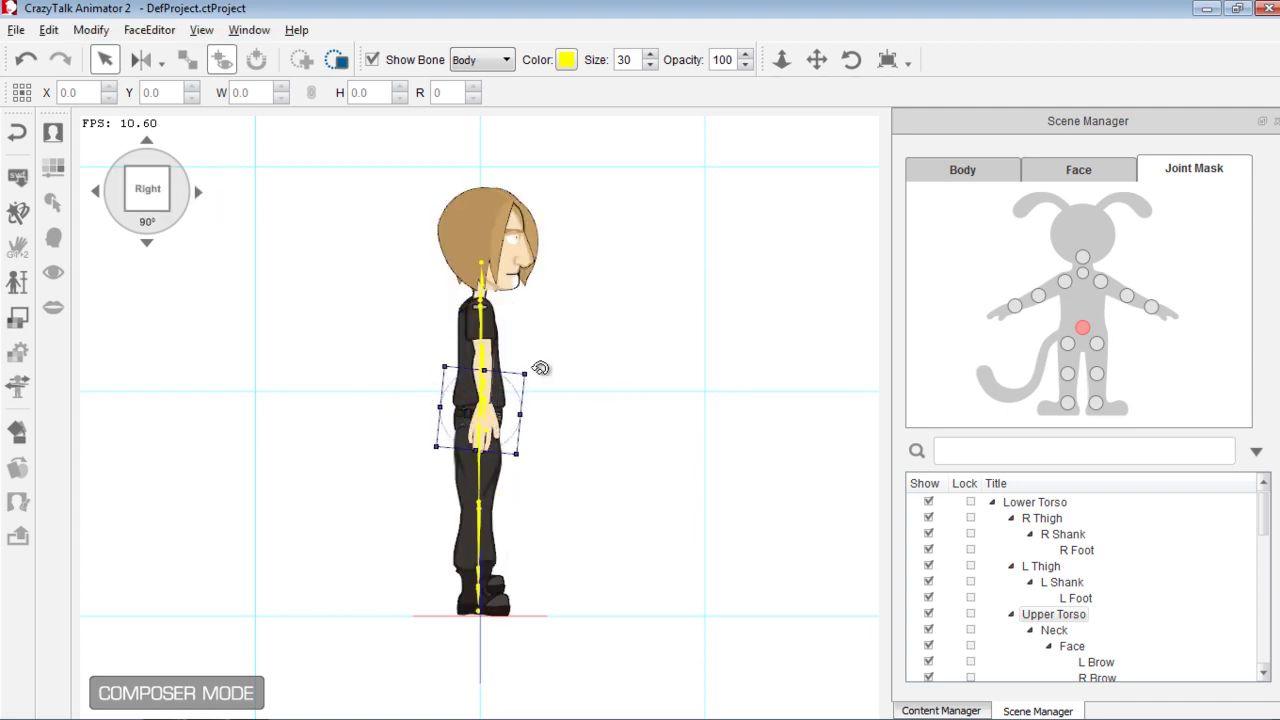
pyautogui.click(97, 193)
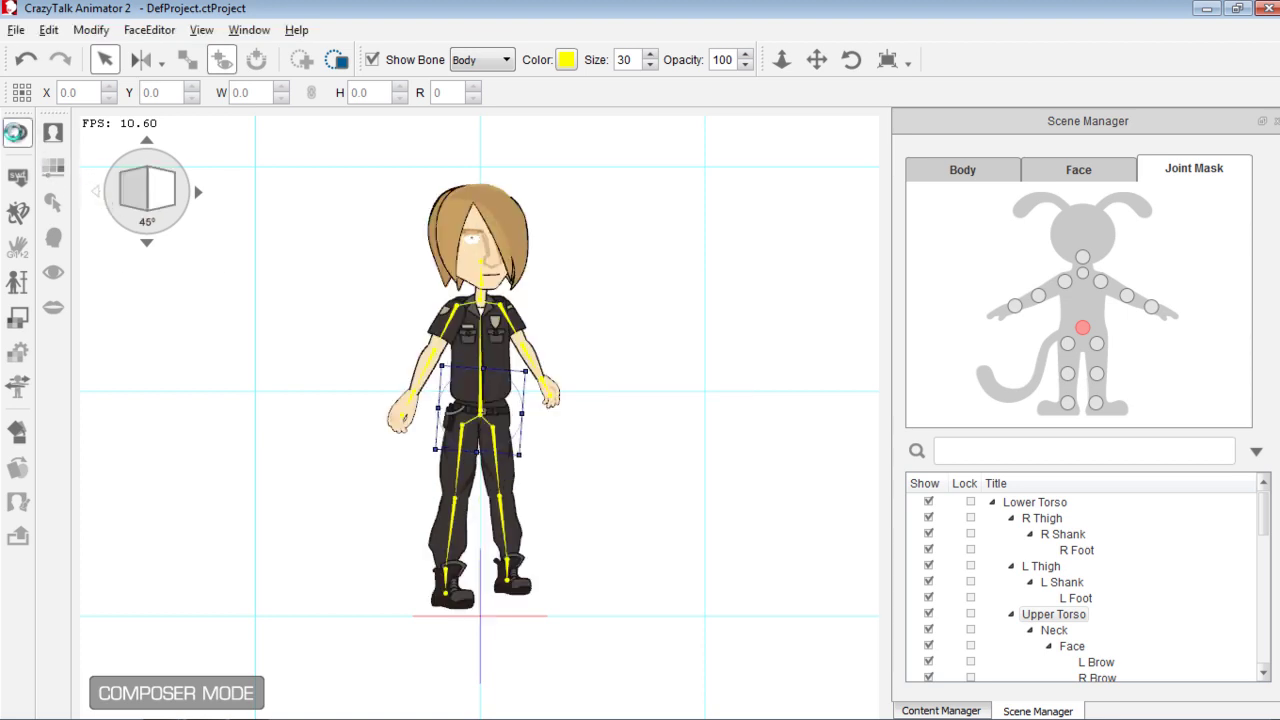
pyautogui.click(17, 134)
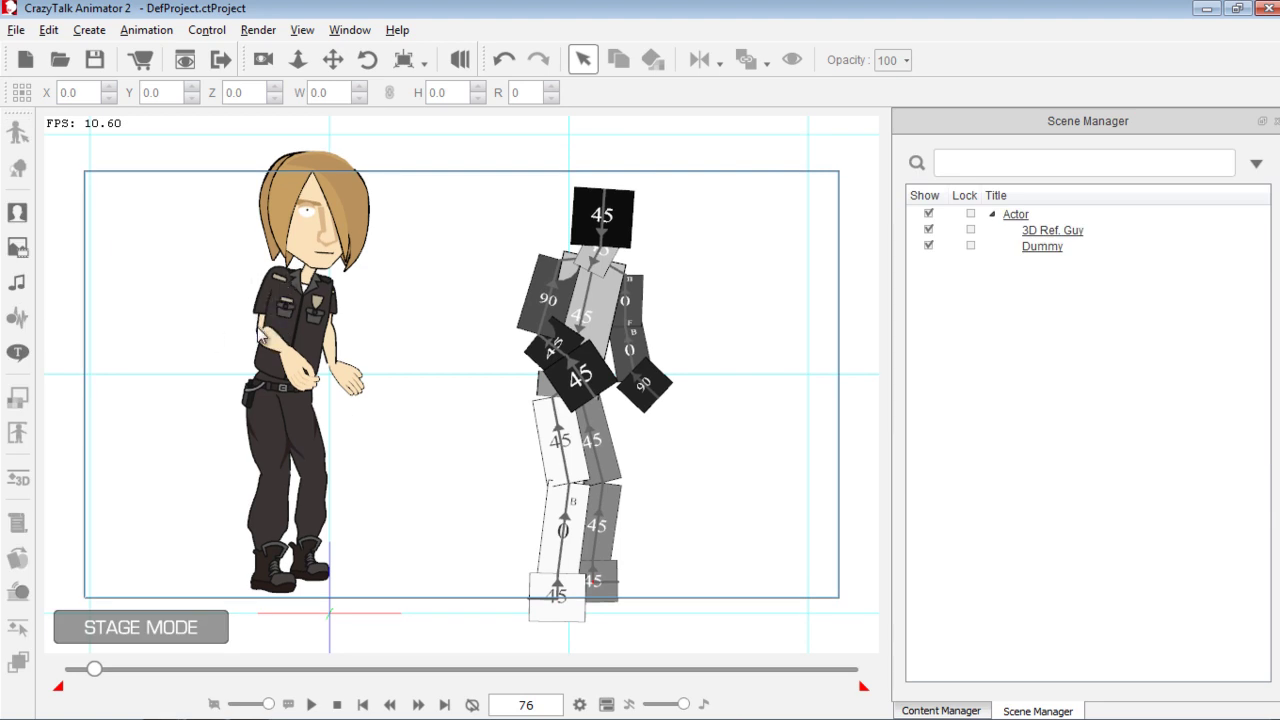
# Step: In the Layer Editor, send the officer's left upper arm sprite in front of the torso
pyautogui.click(337, 704)
pyautogui.click(308, 322)
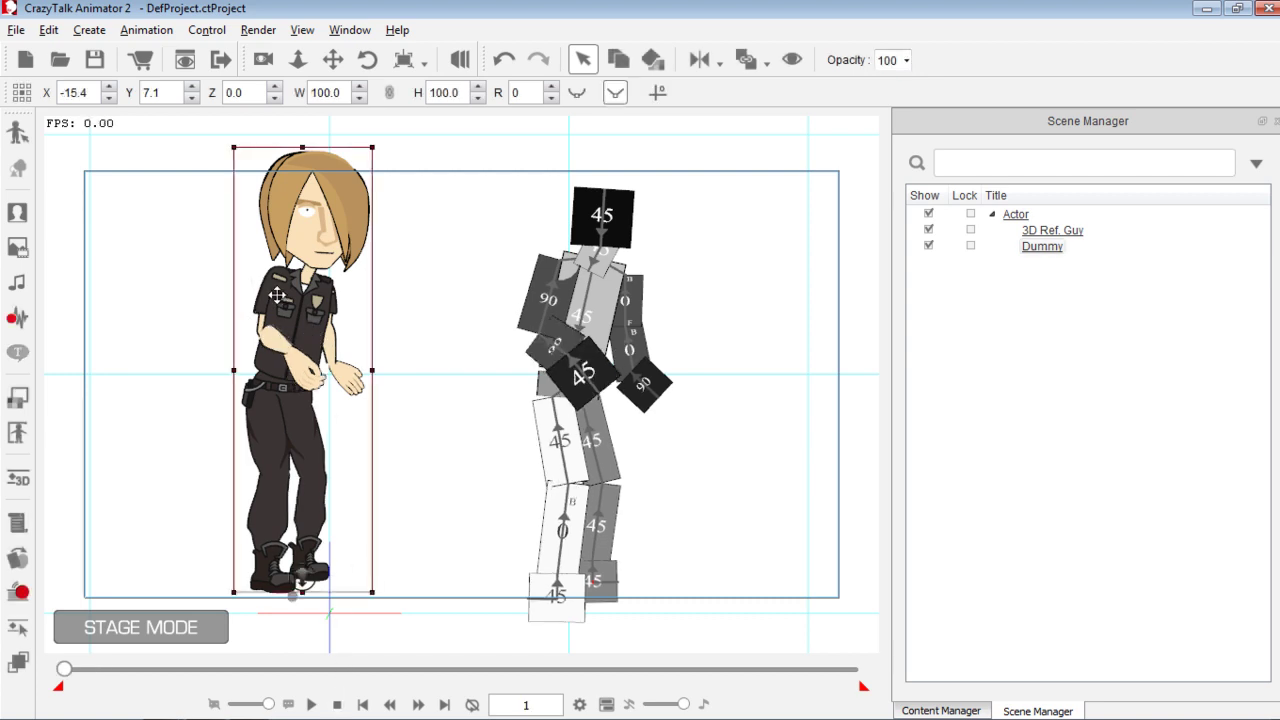
pyautogui.click(966, 709)
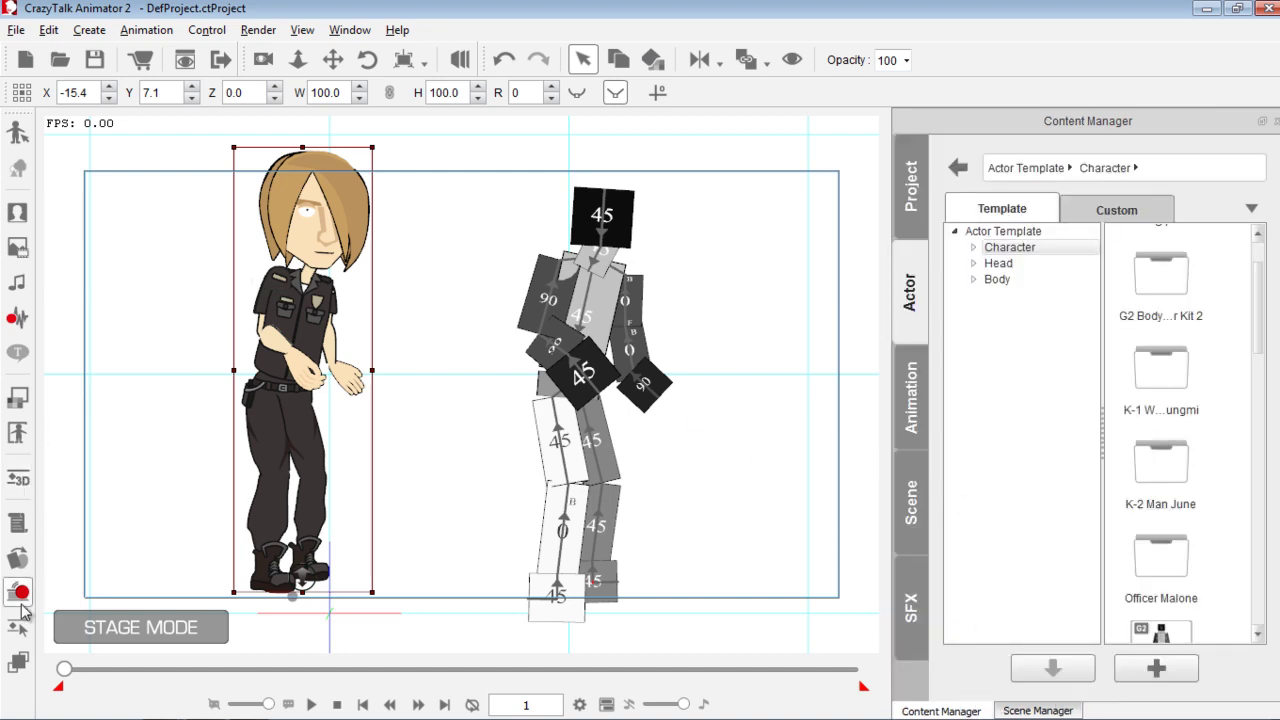
pyautogui.click(17, 662)
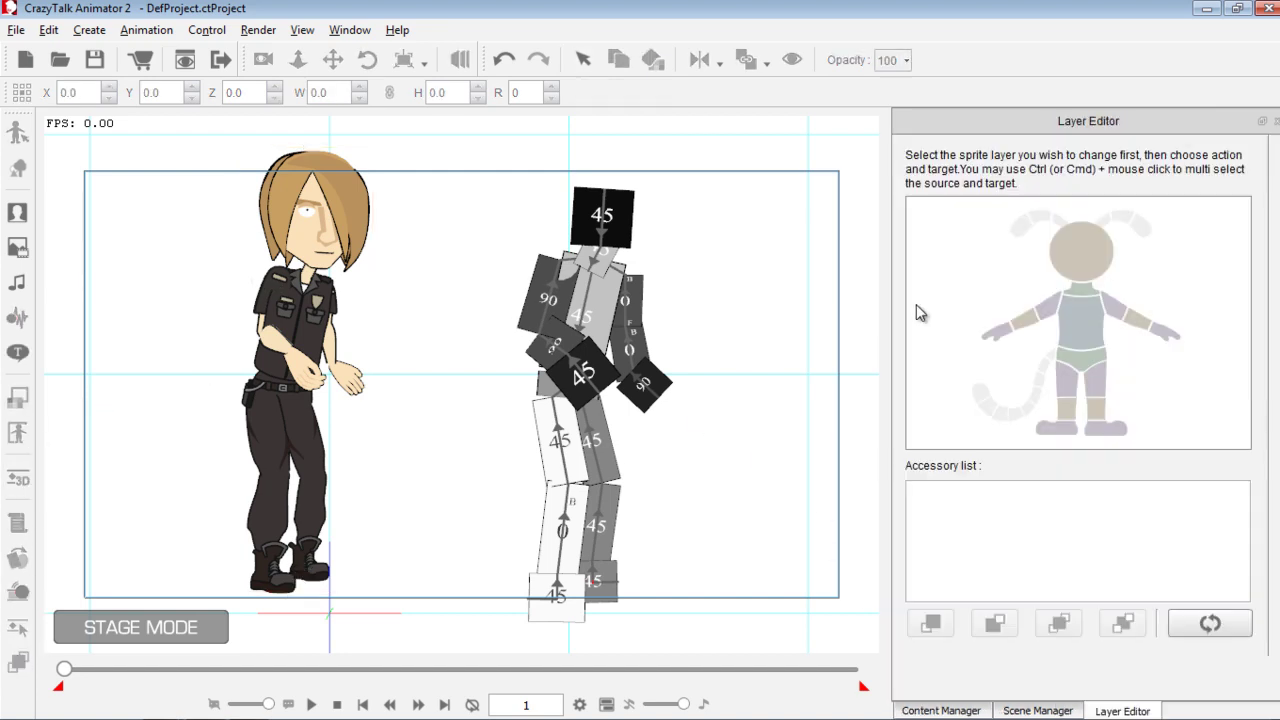
pyautogui.click(1050, 312)
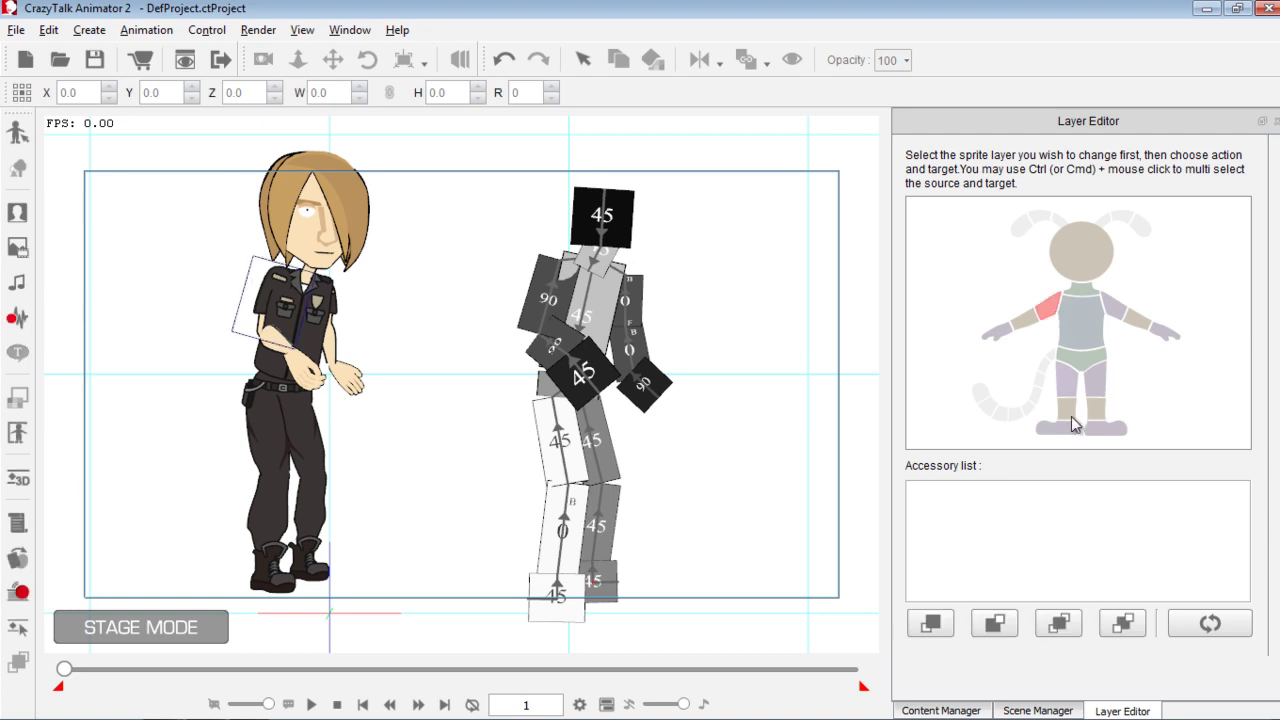
pyautogui.click(940, 625)
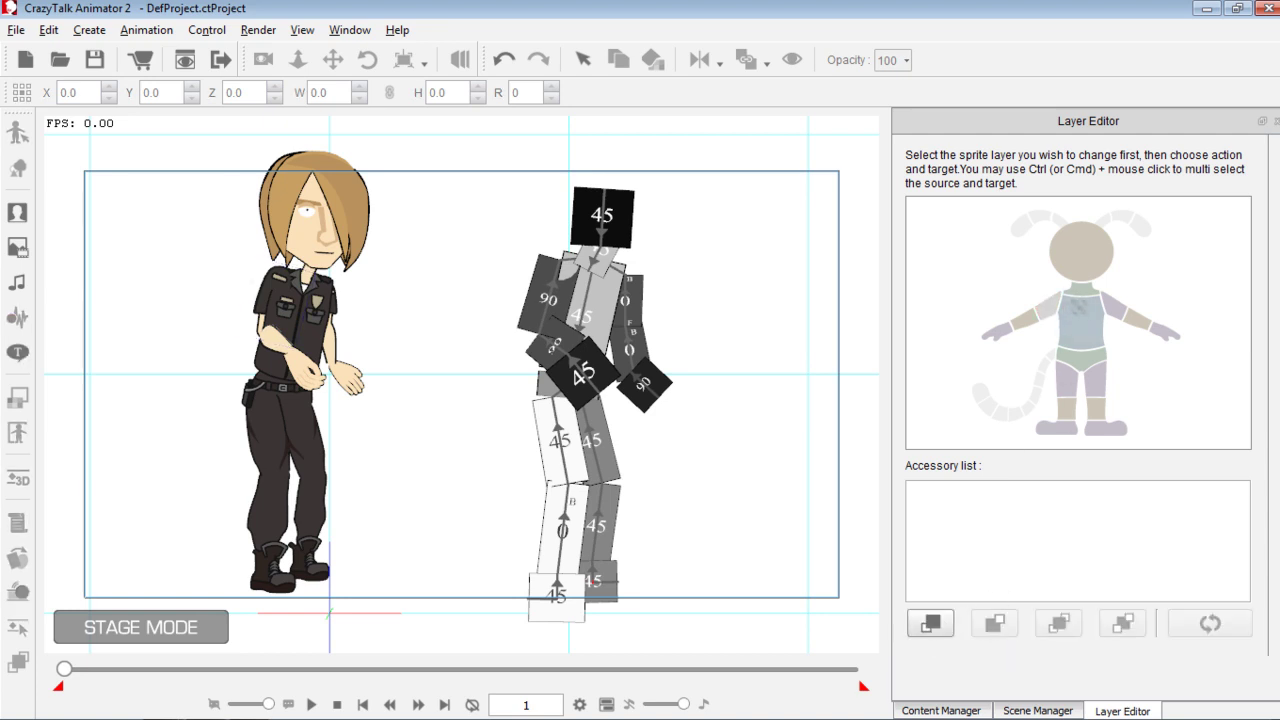
pyautogui.click(1080, 323)
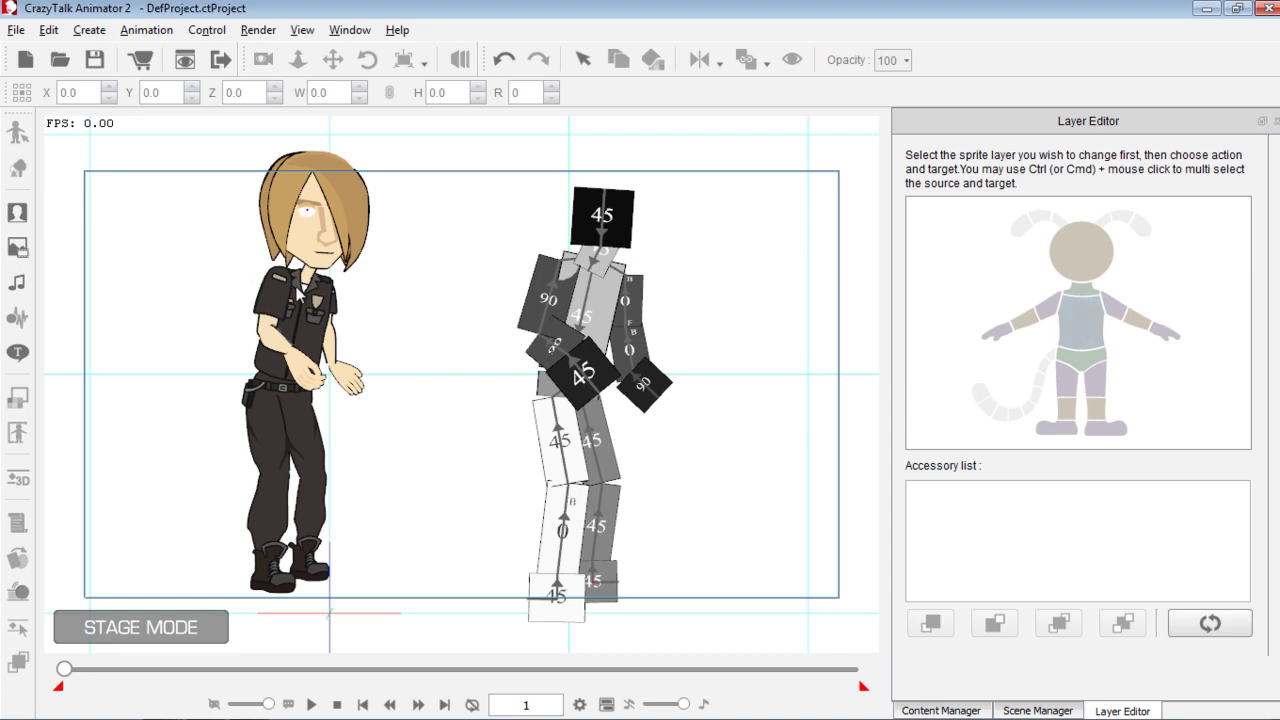
# Step: Play the dance to check the arm layering, rewind to frame 1, and close Layer Editor
pyautogui.click(318, 705)
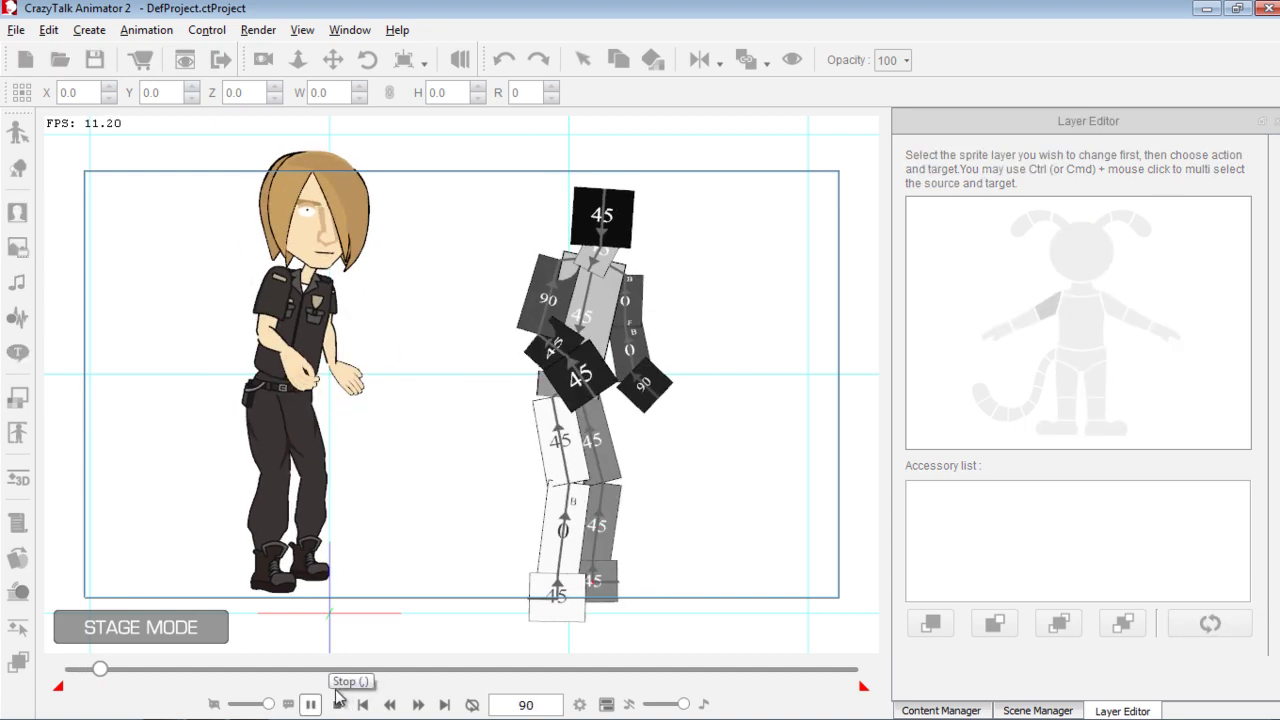
pyautogui.click(337, 704)
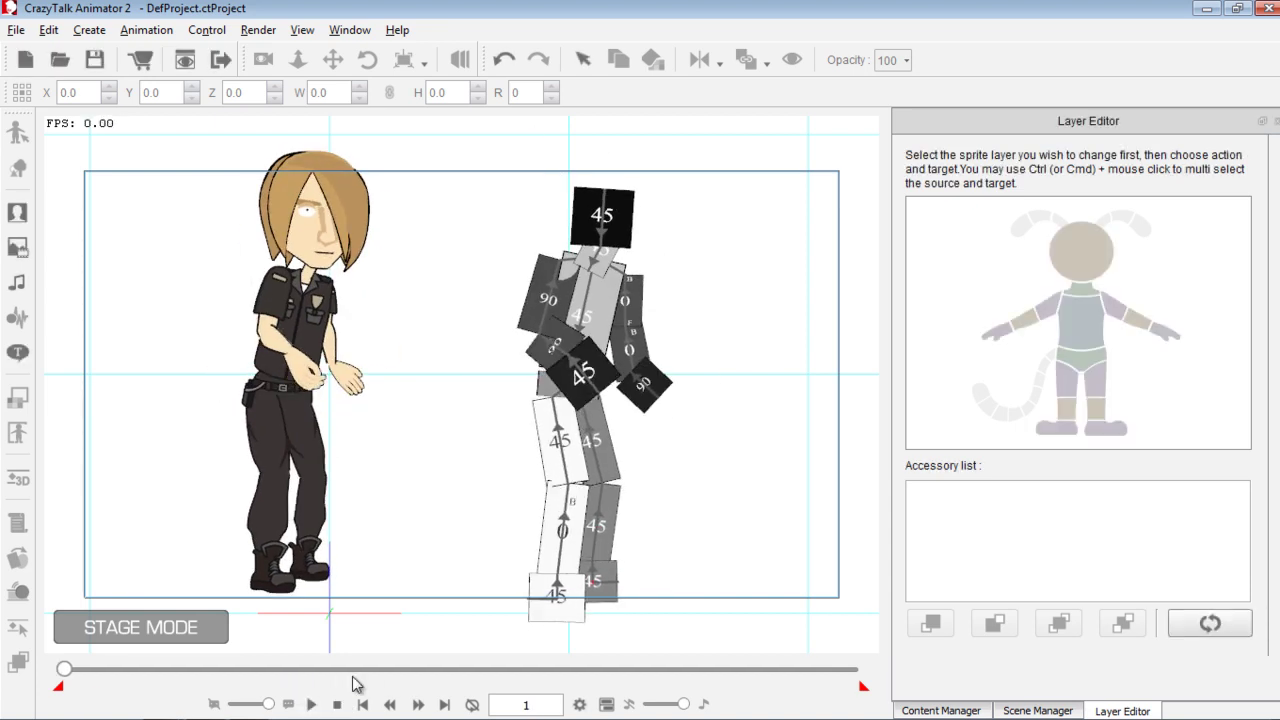
pyautogui.click(297, 308)
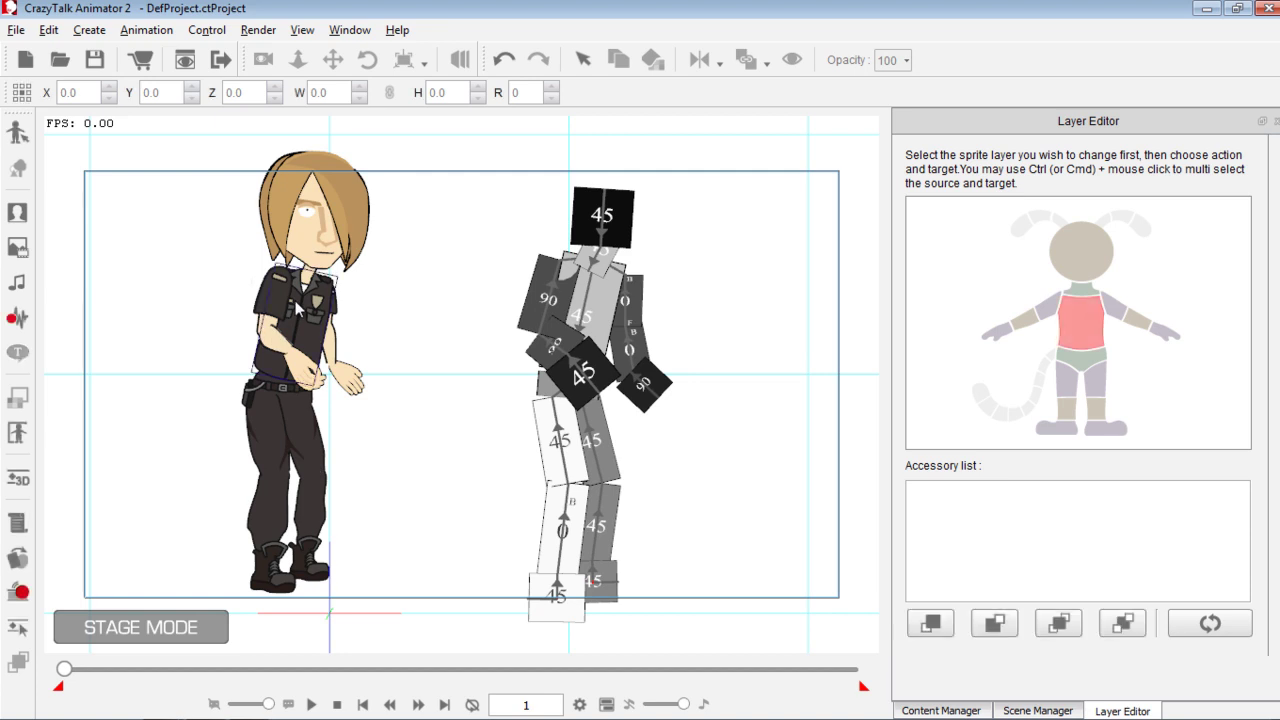
pyautogui.click(1275, 123)
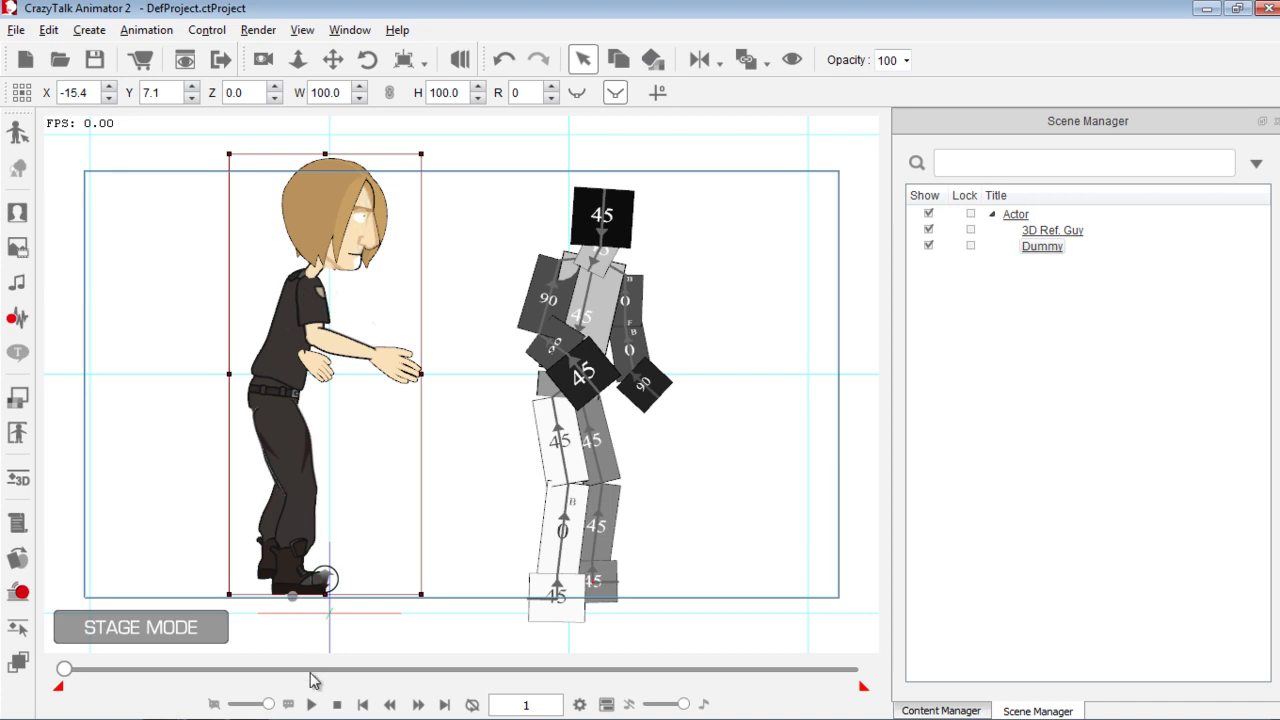
# Step: Preview the dance, select the policeman, and rewind to the start
pyautogui.click(311, 704)
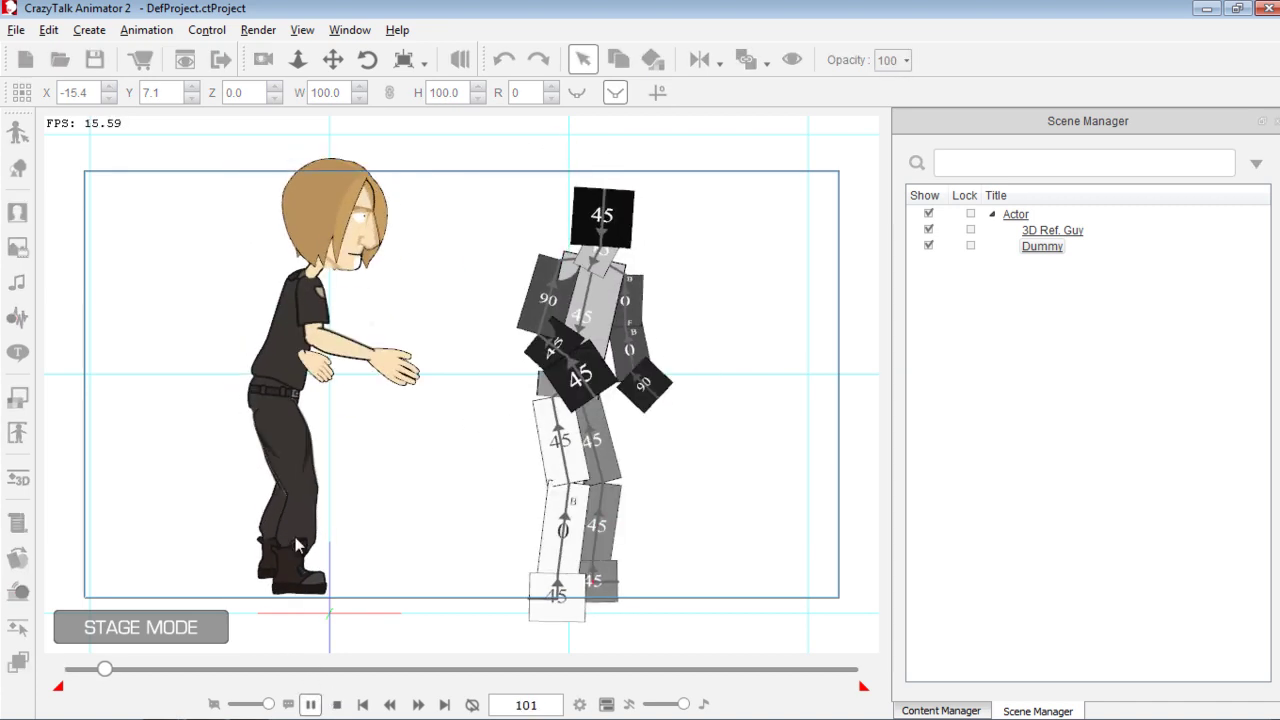
pyautogui.click(311, 704)
pyautogui.click(318, 362)
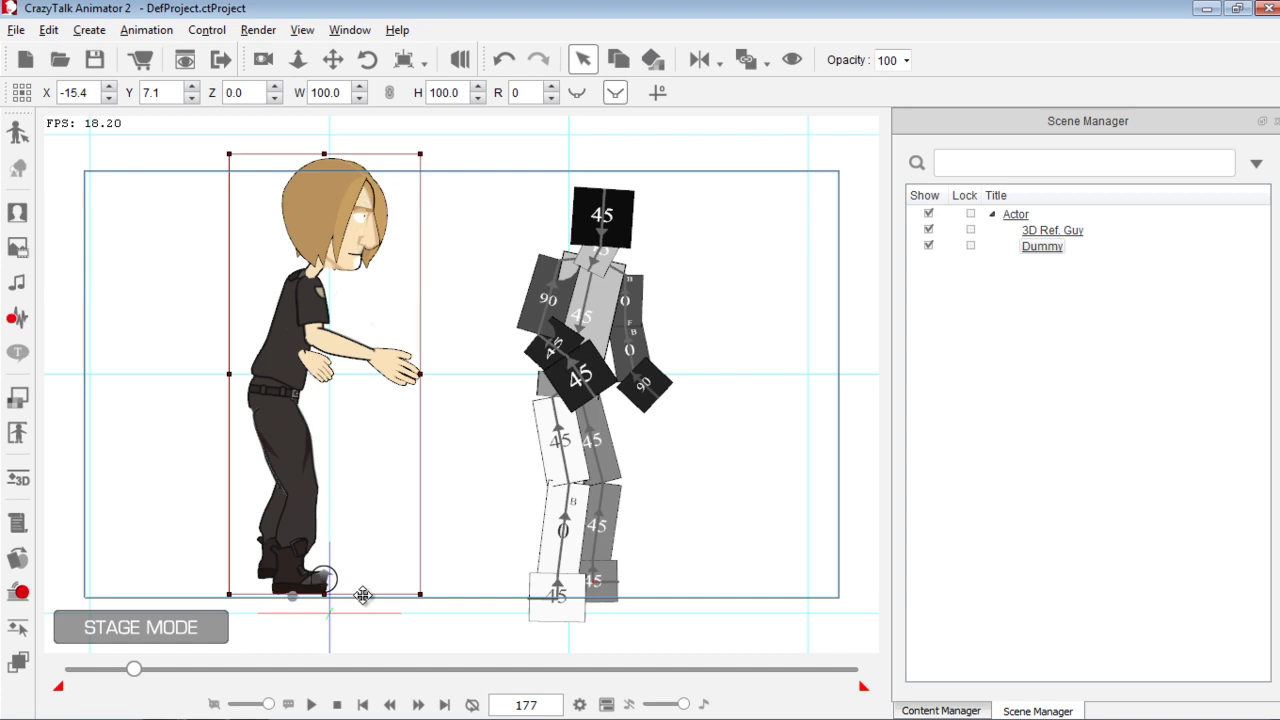
pyautogui.click(336, 704)
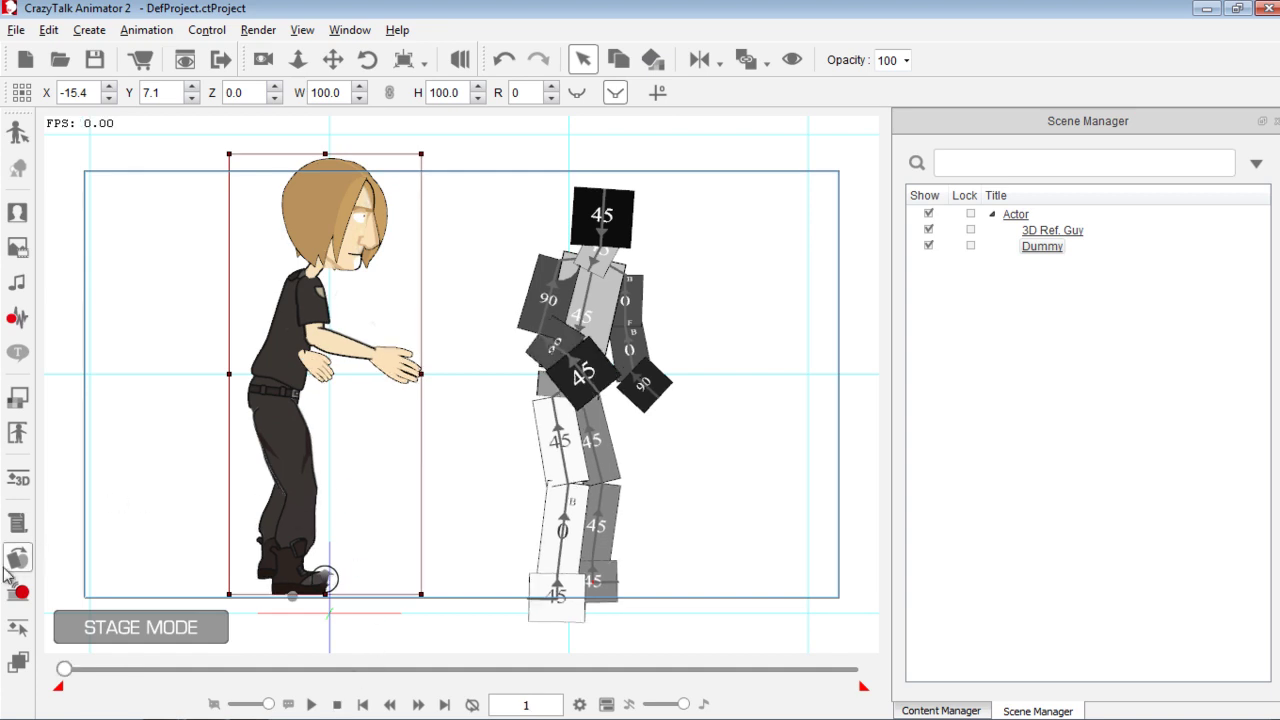
# Step: Bring the right hand sprite forward relative to the torso, then play and rewind to check
pyautogui.click(20, 658)
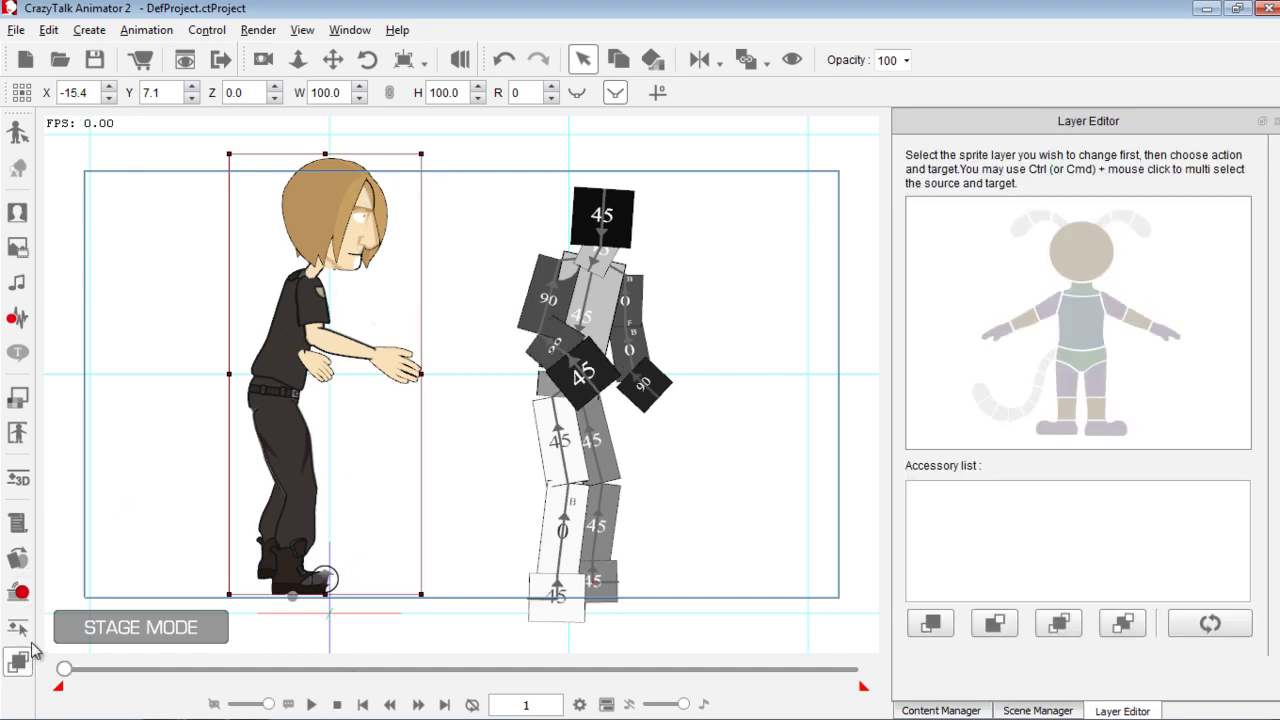
pyautogui.click(1170, 338)
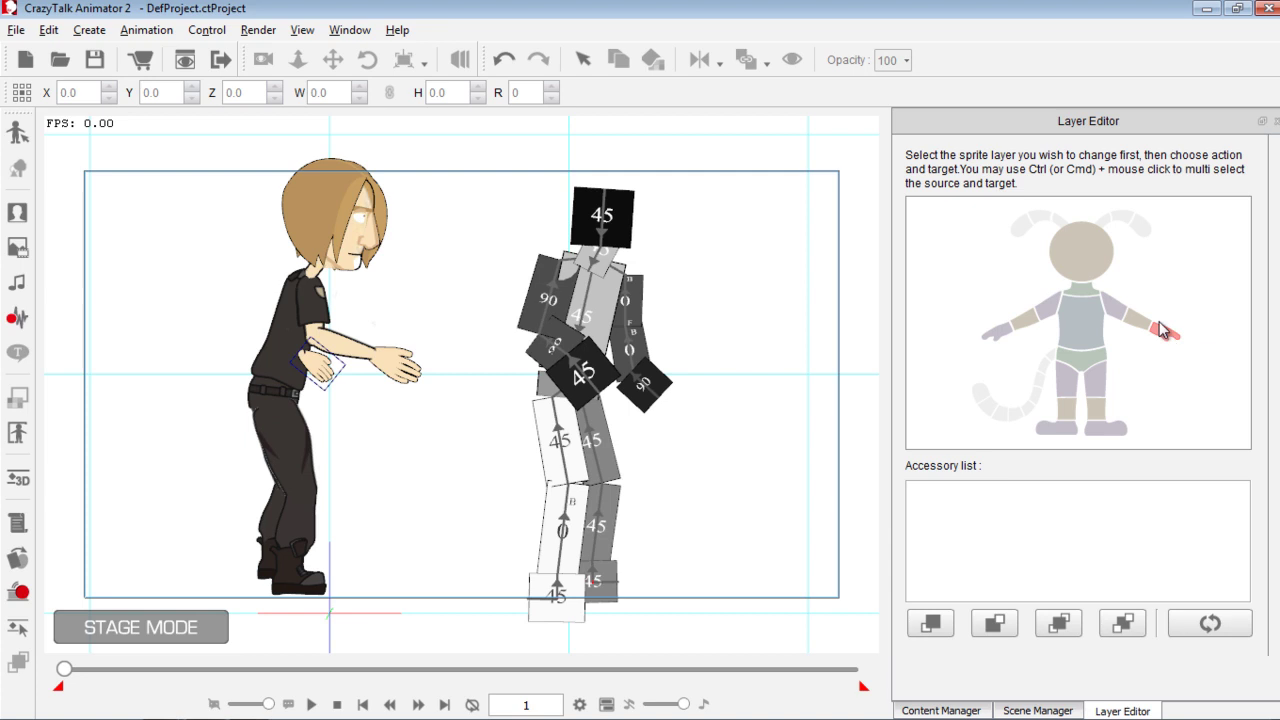
pyautogui.click(996, 620)
pyautogui.click(1088, 334)
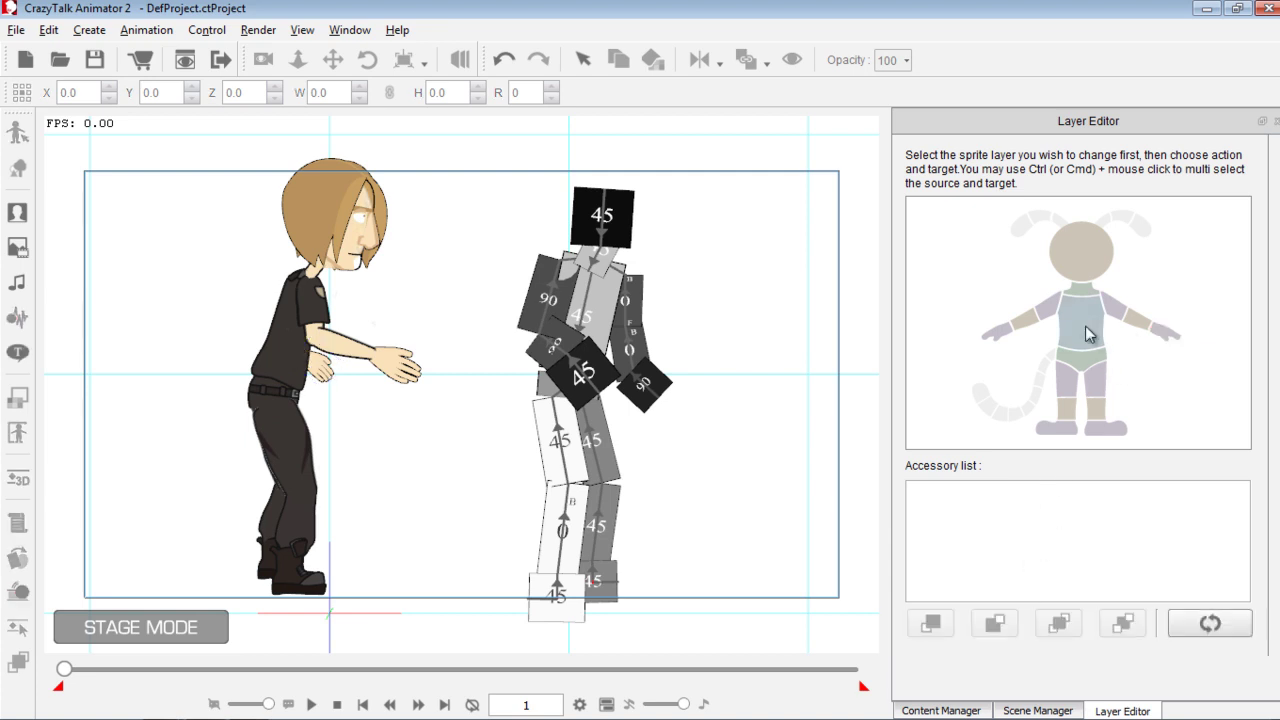
pyautogui.click(311, 704)
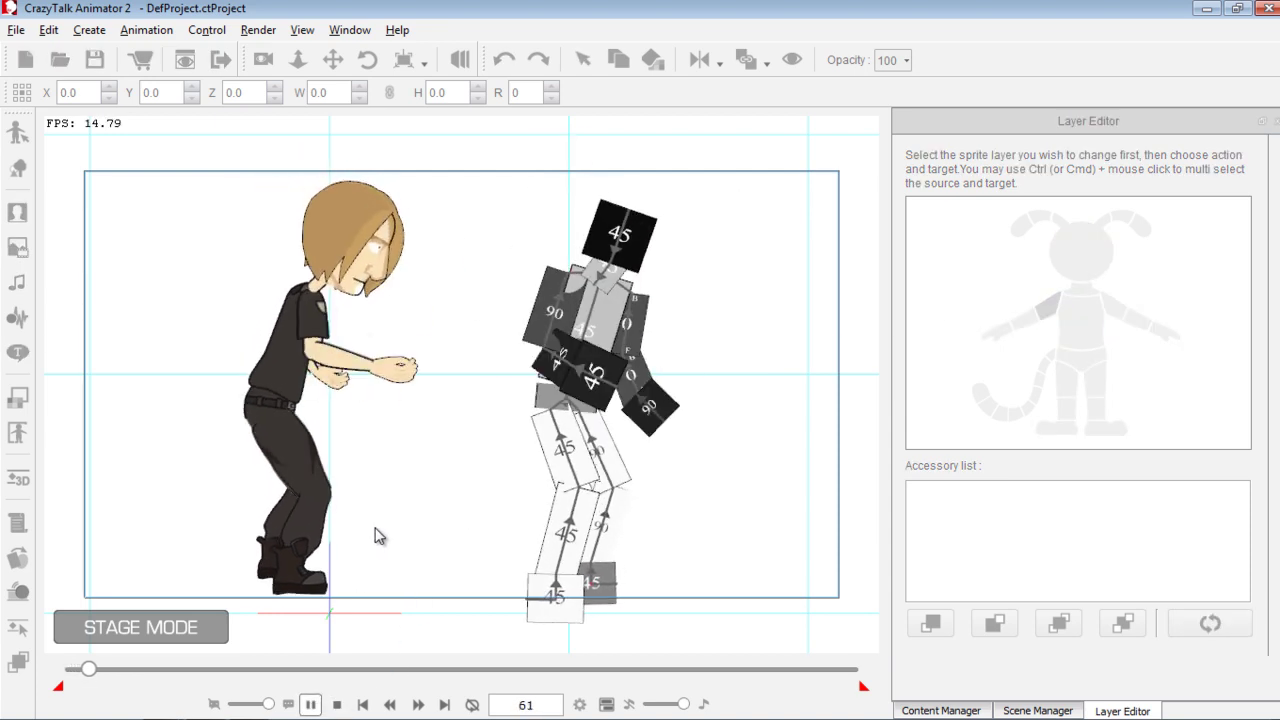
pyautogui.click(337, 704)
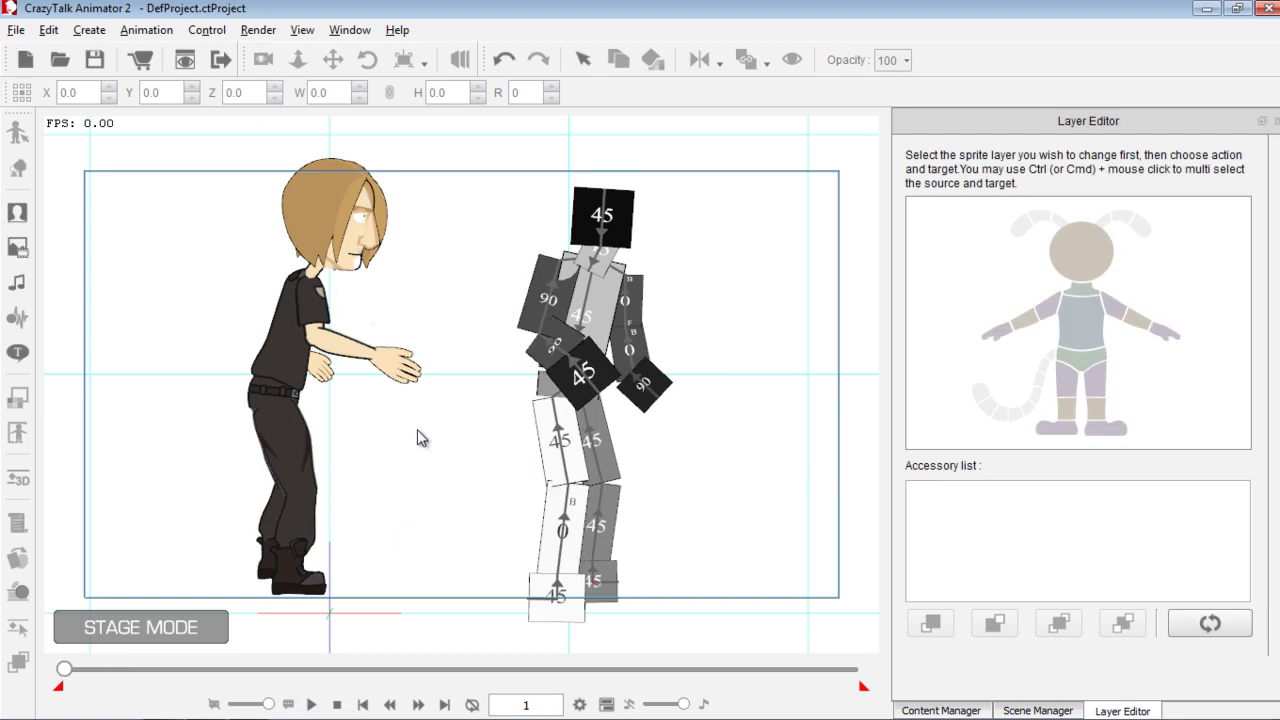
# Step: Close Layer Editor, play the dance with the officer in back view, then turn him front again
pyautogui.click(289, 350)
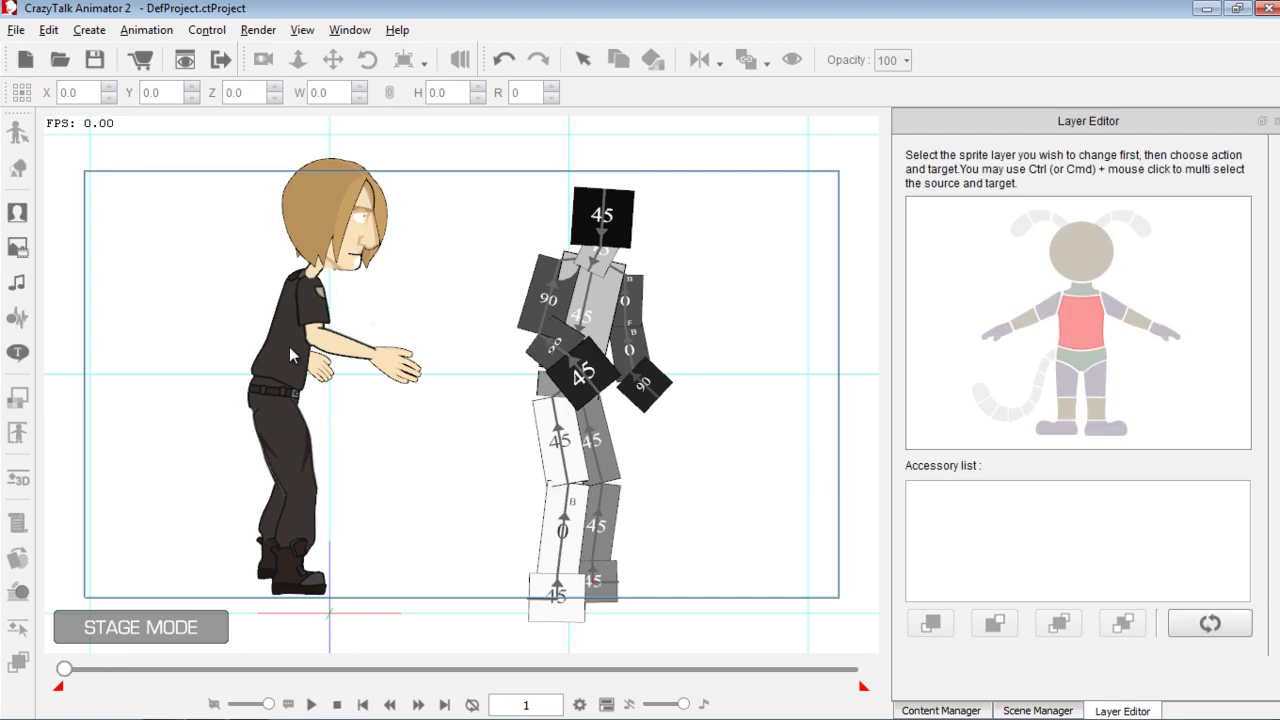
pyautogui.click(1276, 124)
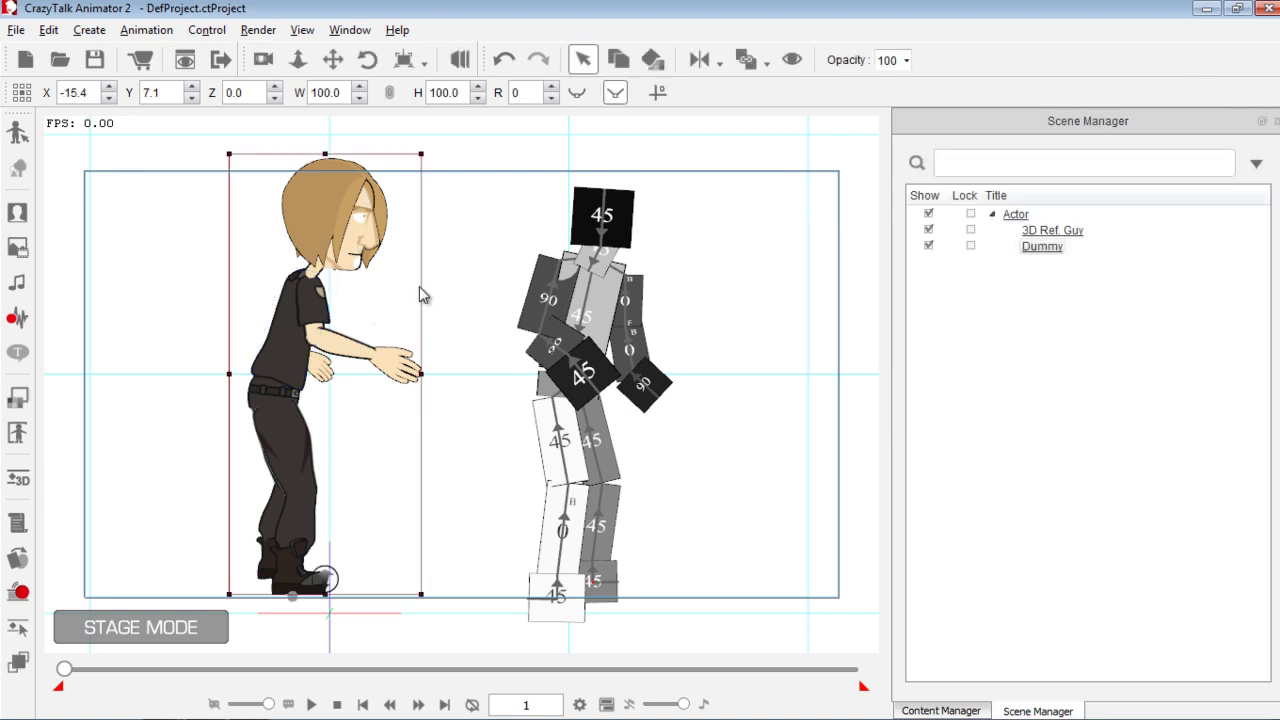
pyautogui.click(324, 292)
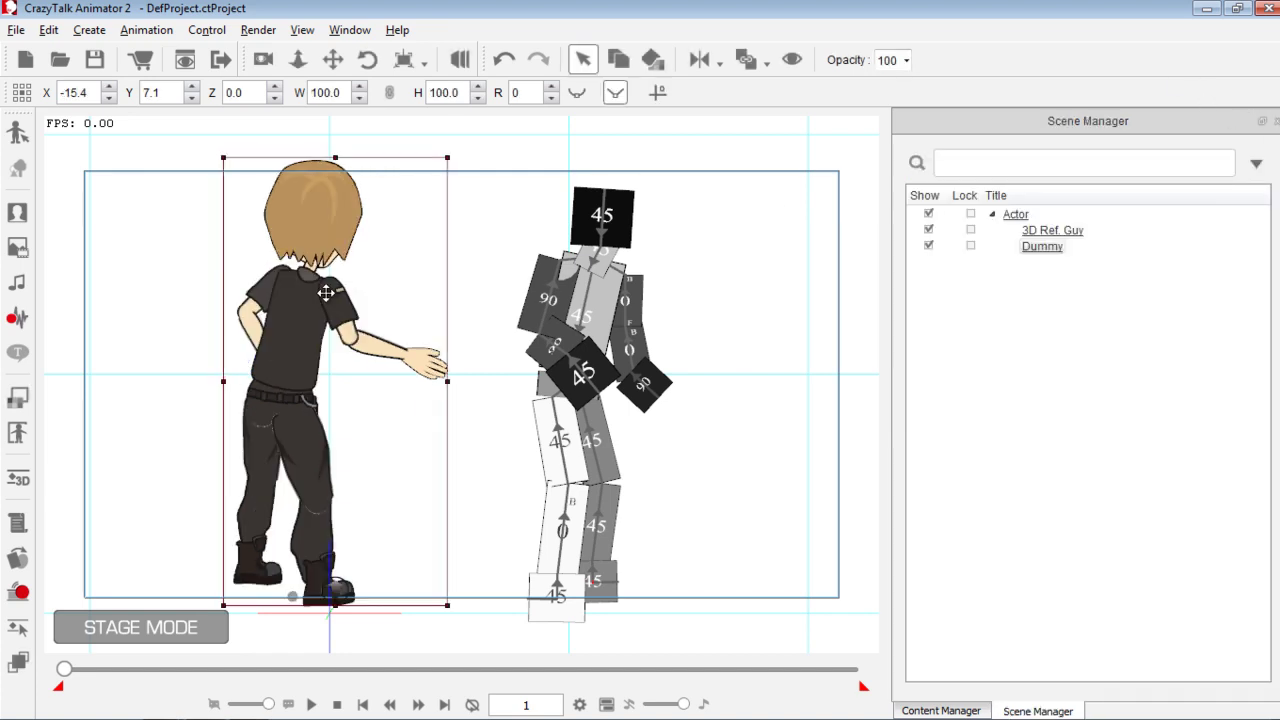
pyautogui.click(331, 373)
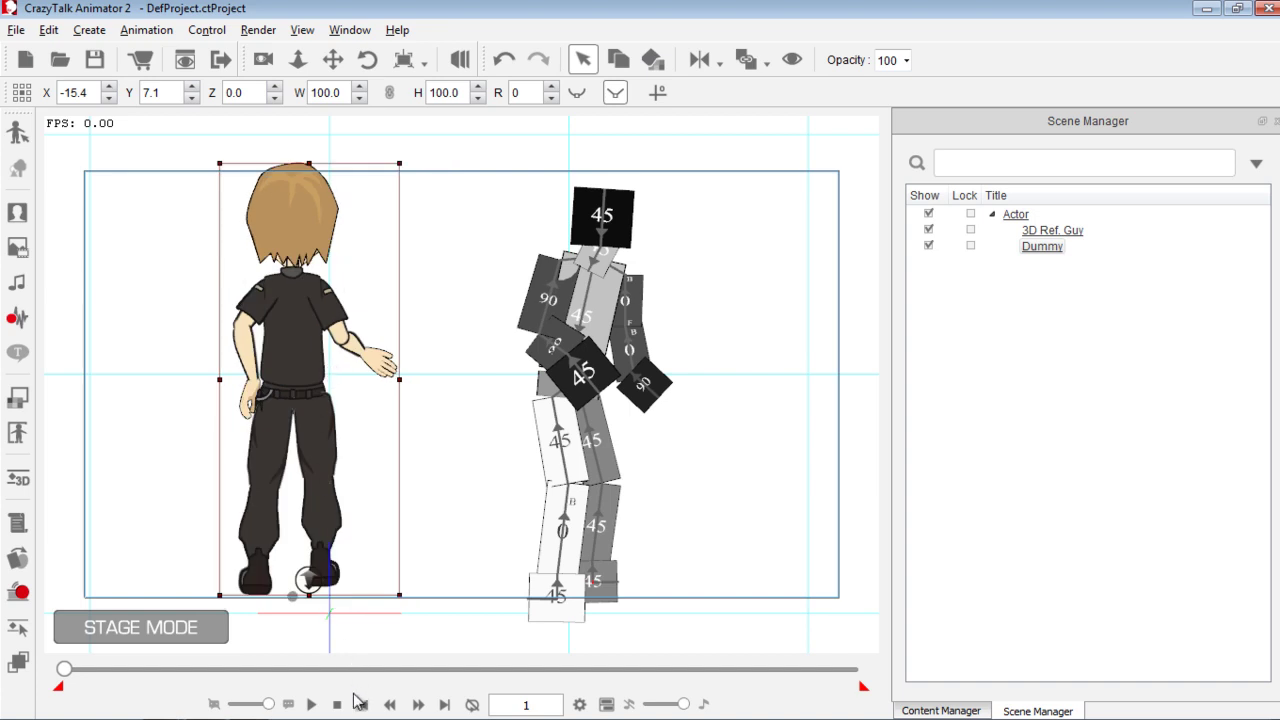
pyautogui.click(313, 706)
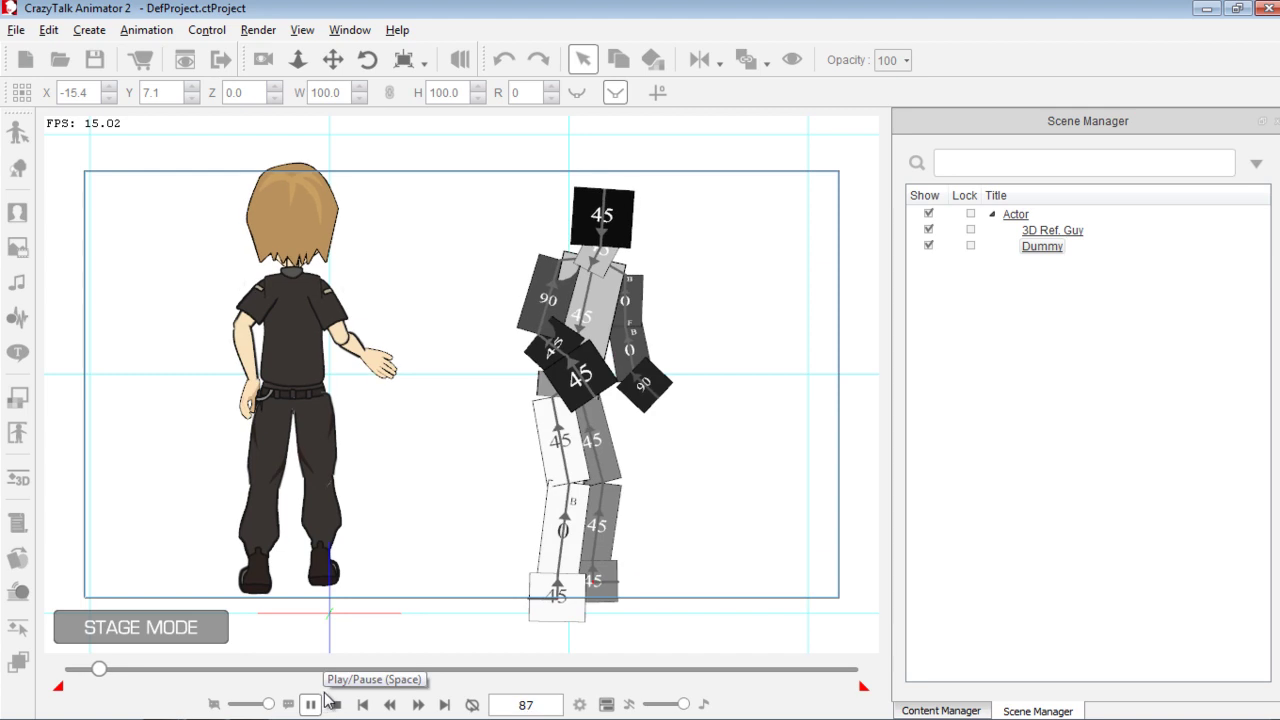
pyautogui.click(335, 705)
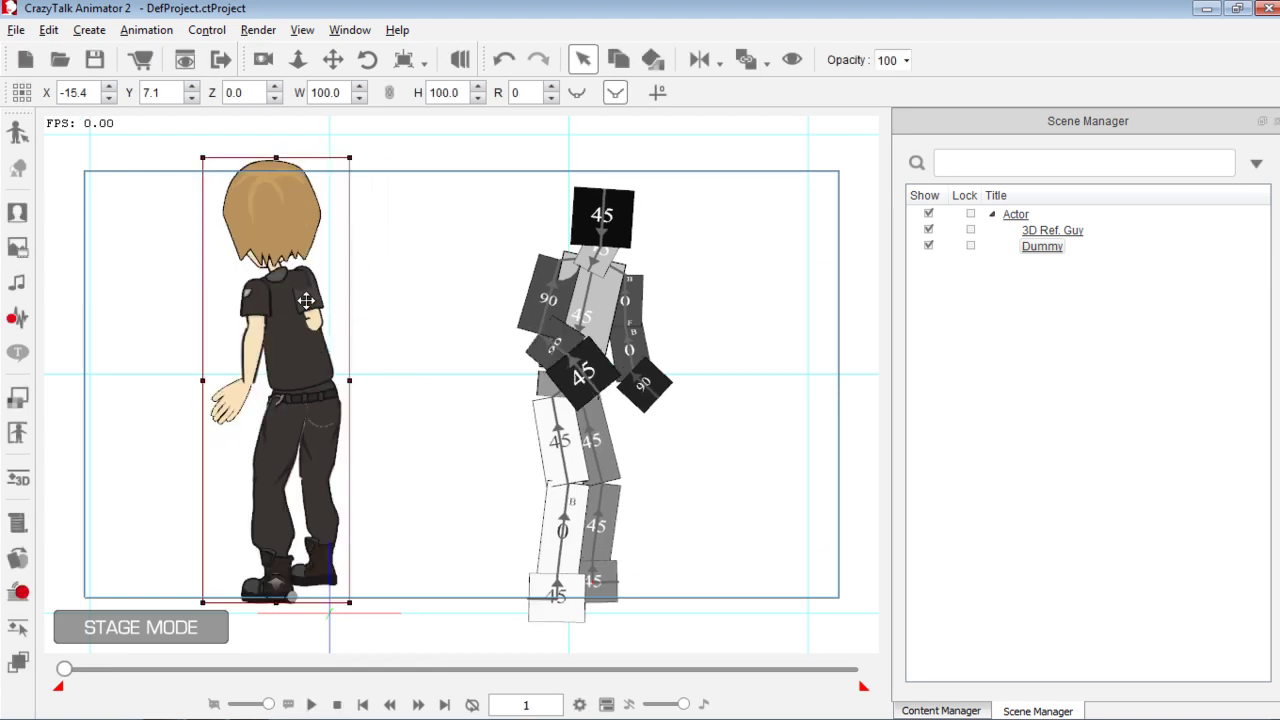
pyautogui.scroll(2, 345, 334)
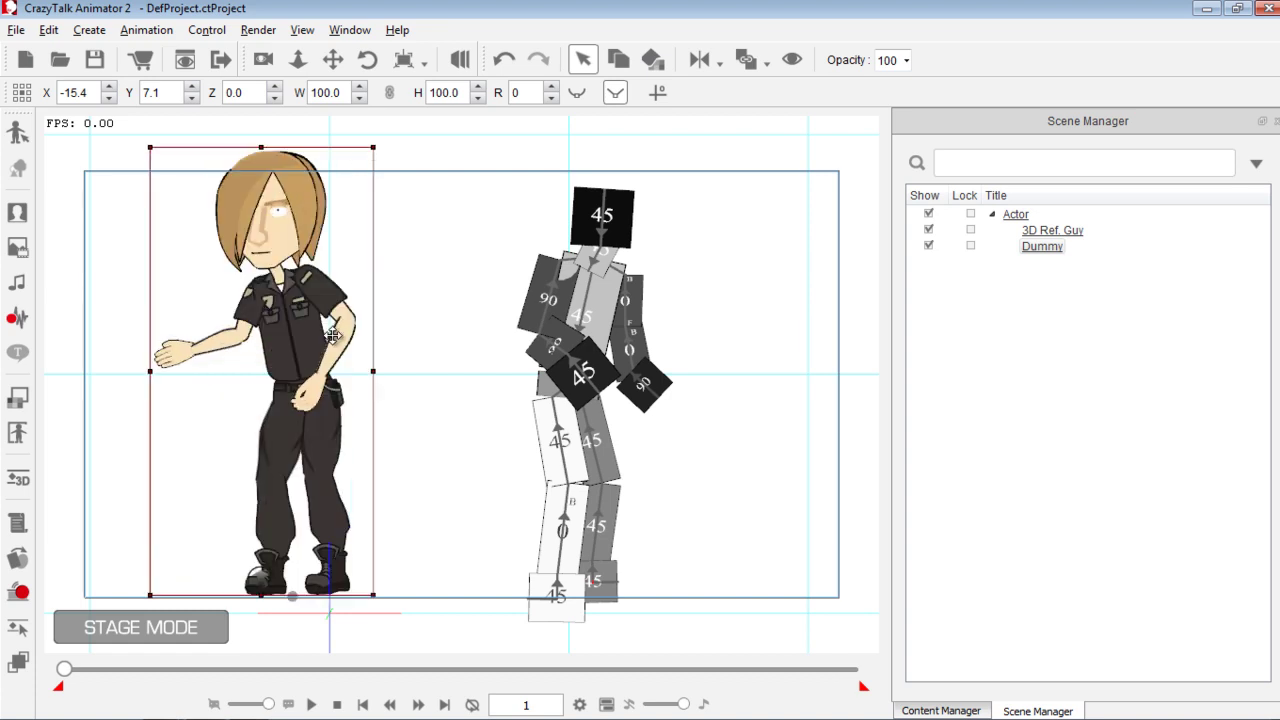
pyautogui.scroll(1, 333, 335)
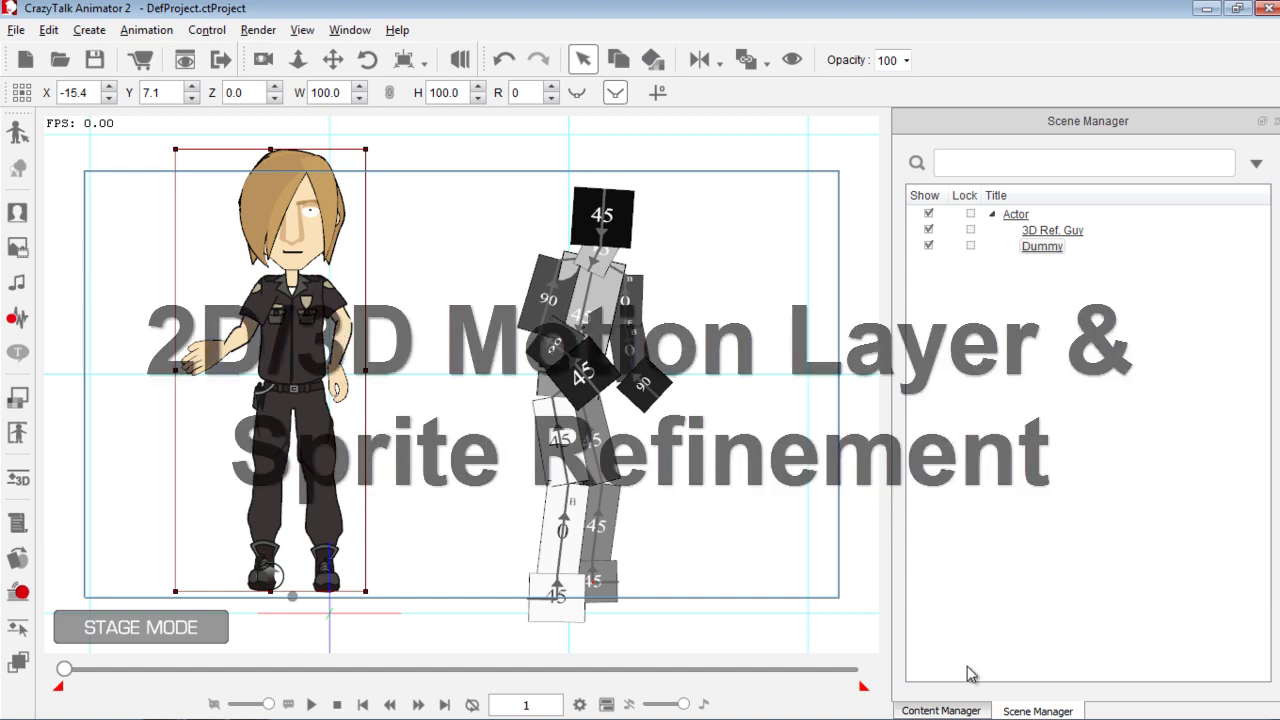
# Step: Apply the 3D 05_Dance 'MJ' motion to the officer and scrub the timeline to preview it
pyautogui.click(941, 711)
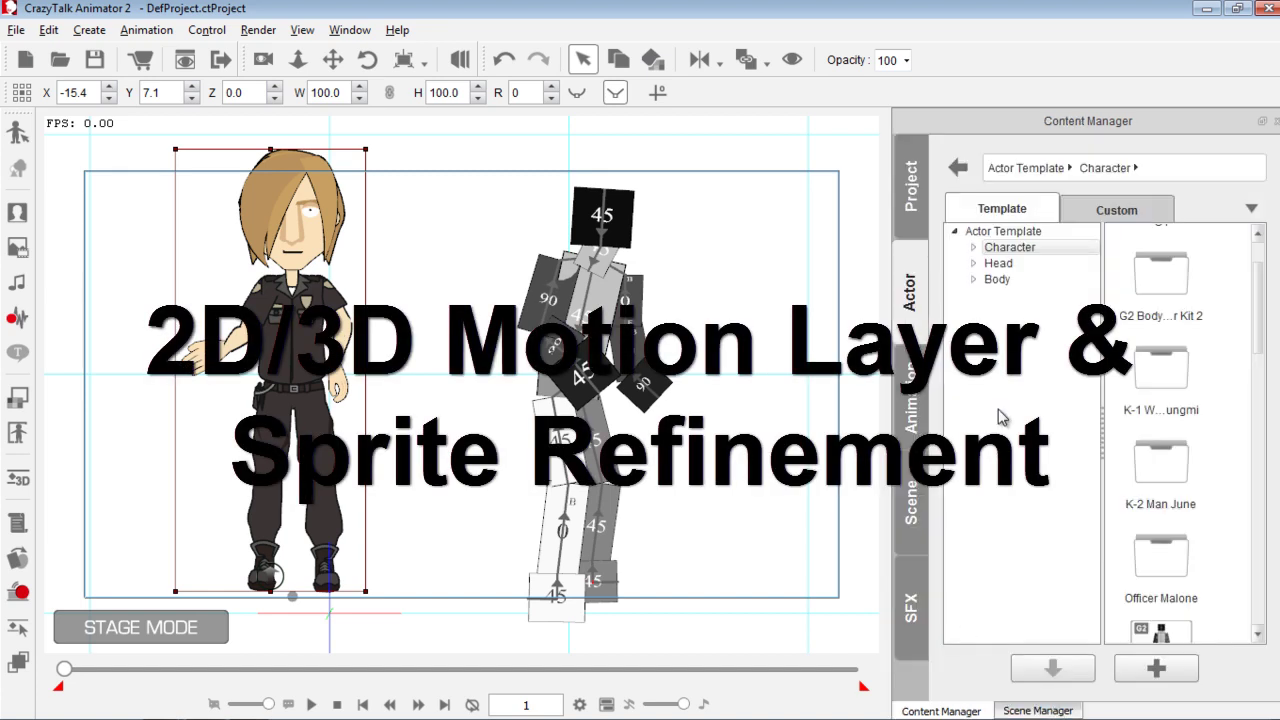
pyautogui.click(910, 392)
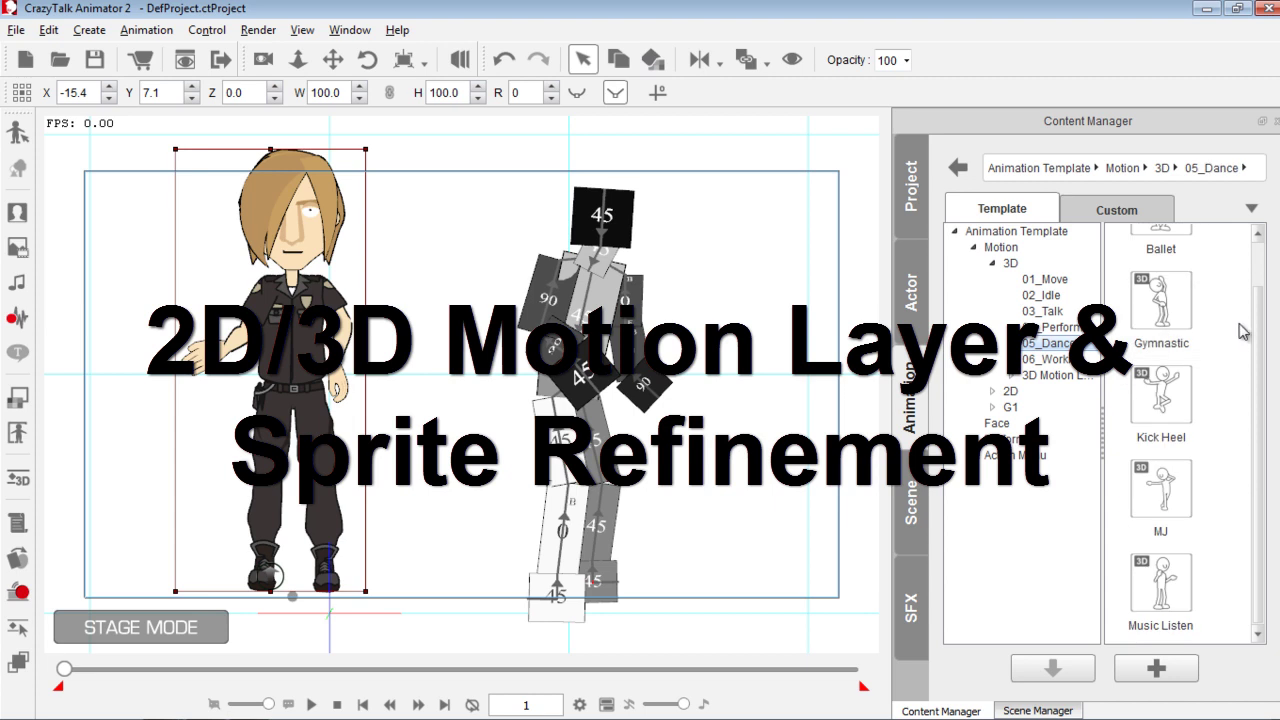
pyautogui.doubleClick(1219, 507)
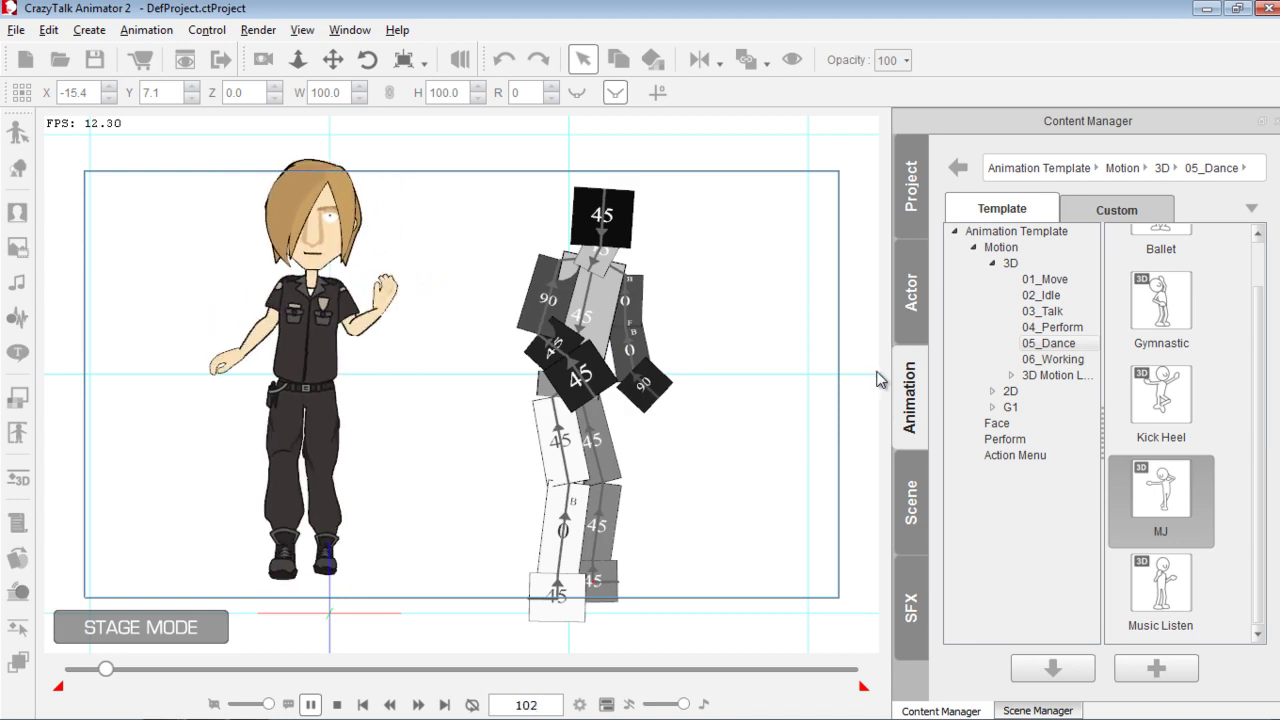
pyautogui.moveTo(113, 669); pyautogui.dragTo(84, 672)
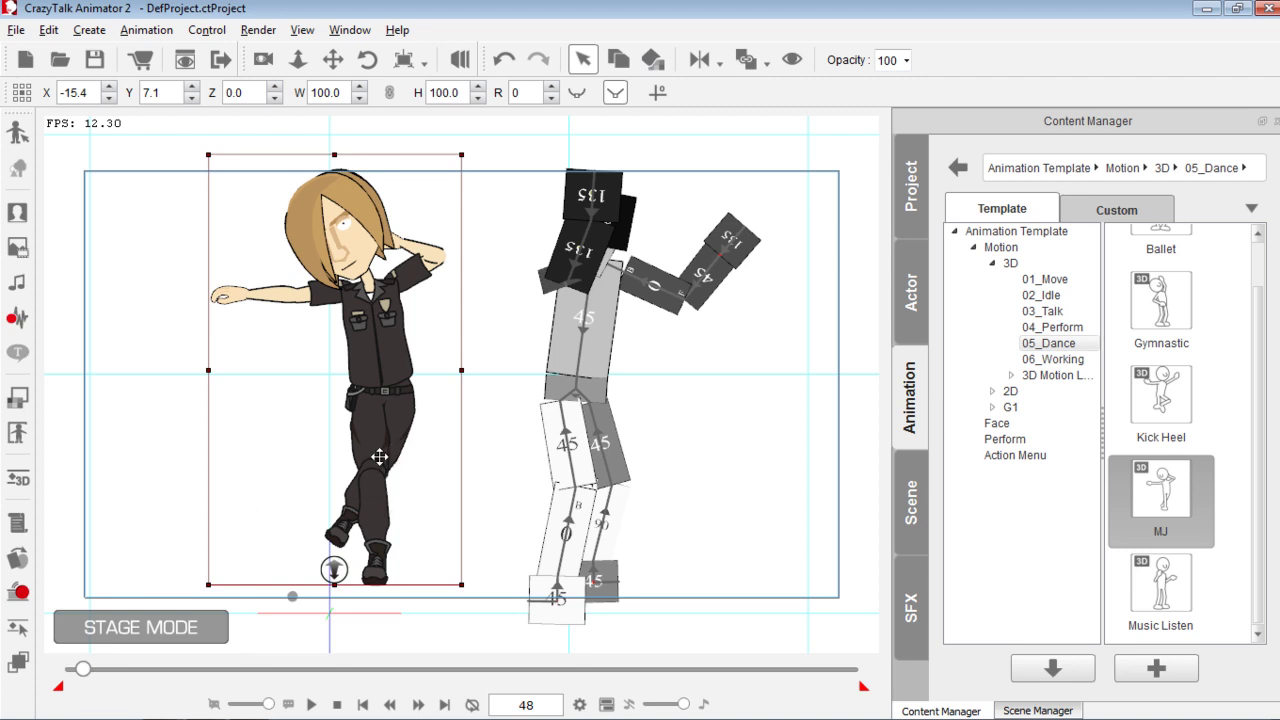
pyautogui.moveTo(85, 676)
pyautogui.mouseDown()
pyautogui.moveTo(97, 676)
pyautogui.moveTo(81, 676)
pyautogui.mouseUp()
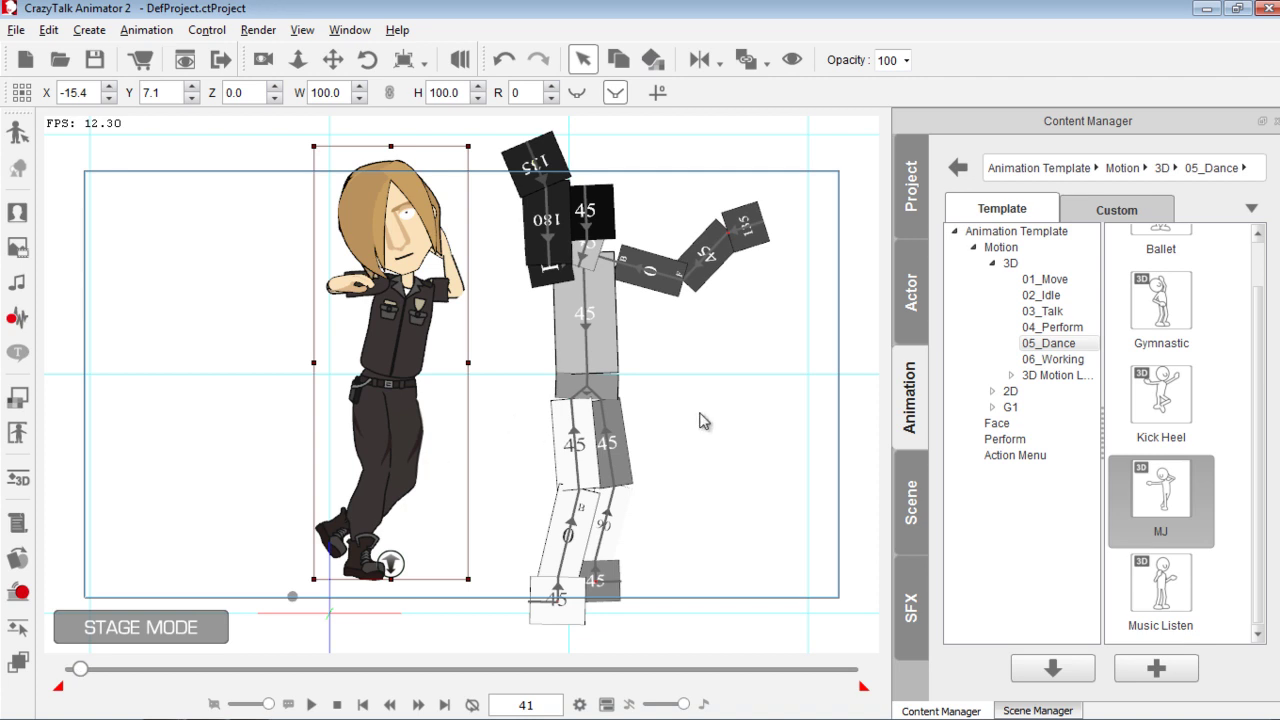
# Step: Send the right lower-leg sprite to the back in the Layer Editor and bring up the Timeline
pyautogui.click(17, 662)
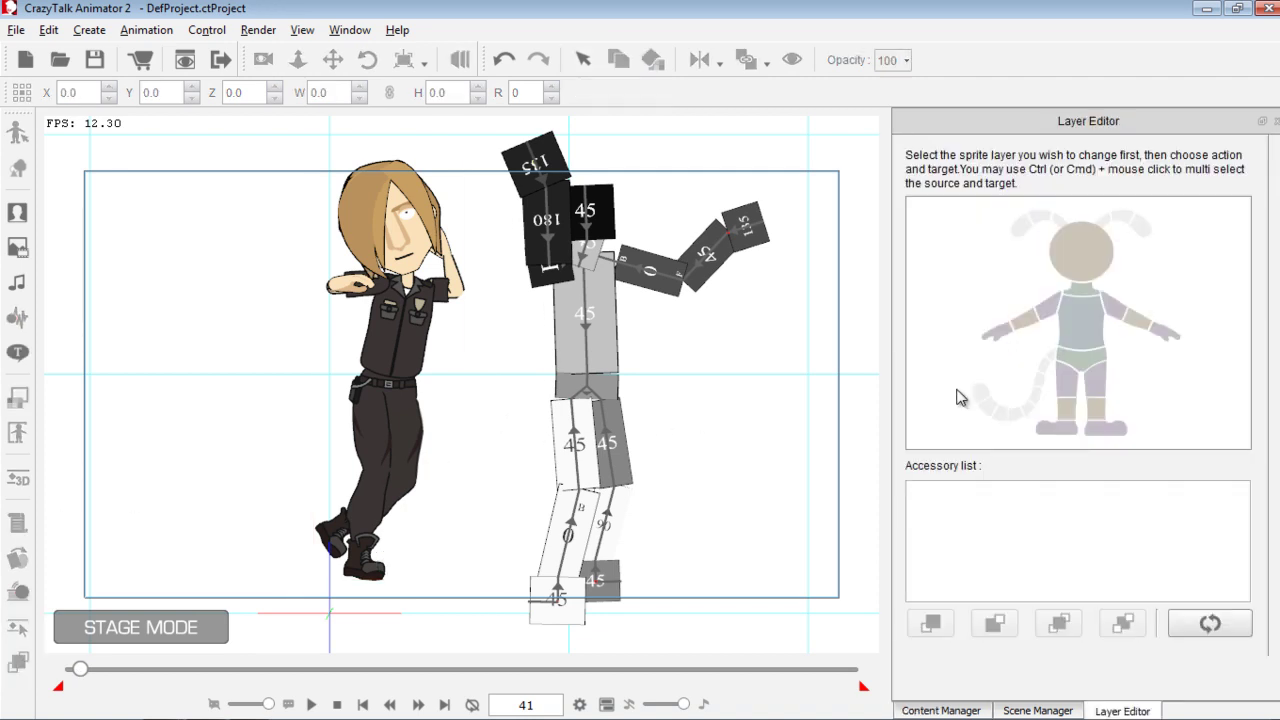
pyautogui.click(1096, 408)
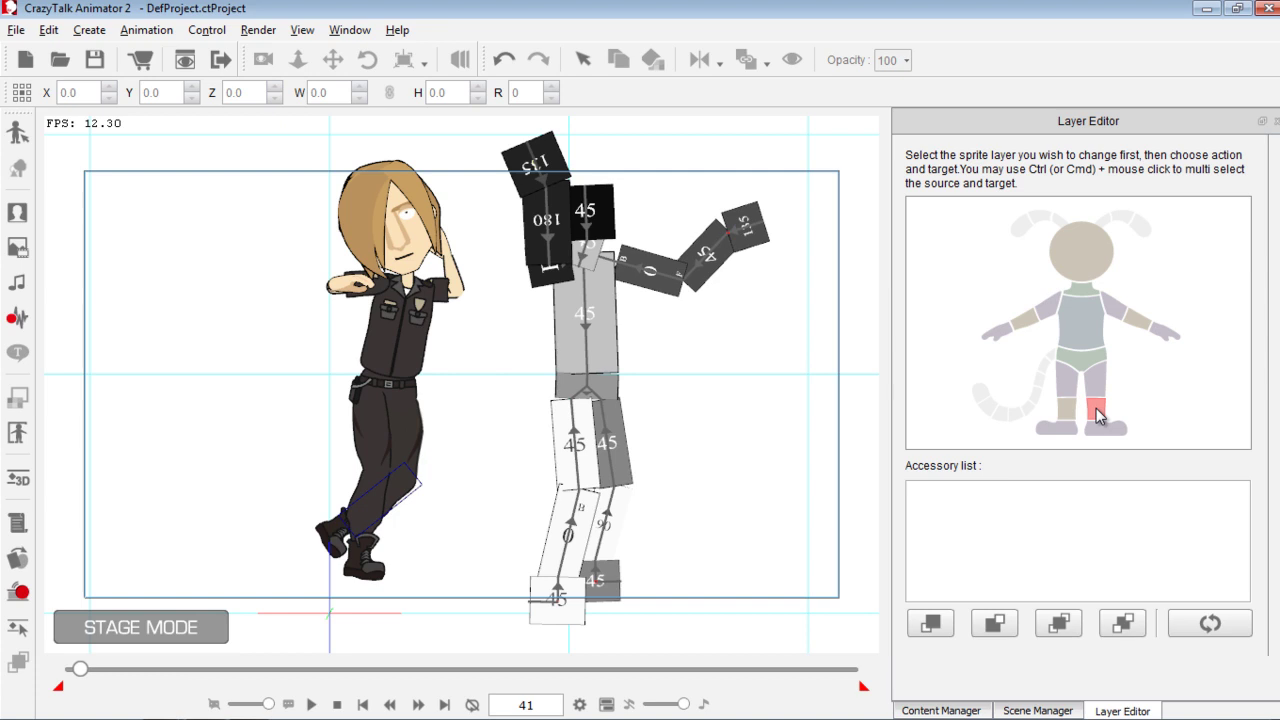
pyautogui.click(997, 625)
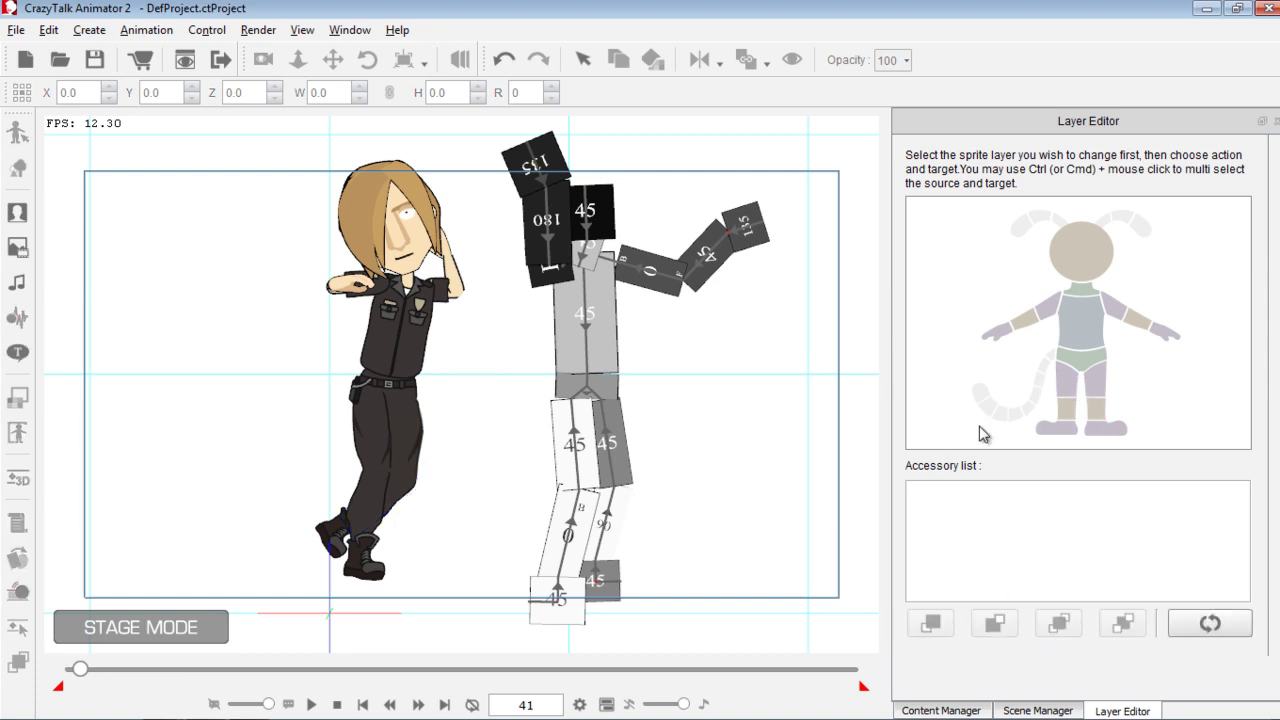
pyautogui.moveTo(84, 670); pyautogui.dragTo(93, 670)
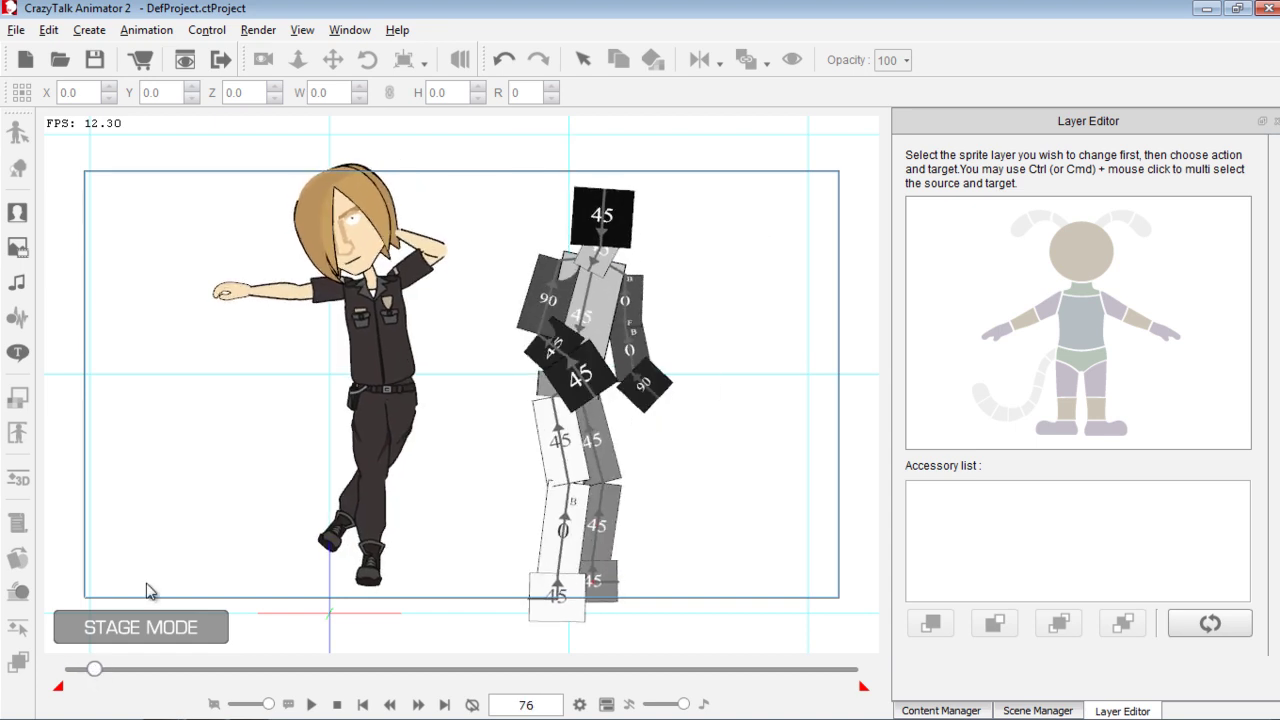
pyautogui.press('F3')
pyautogui.moveTo(224, 121); pyautogui.dragTo(187, 132)
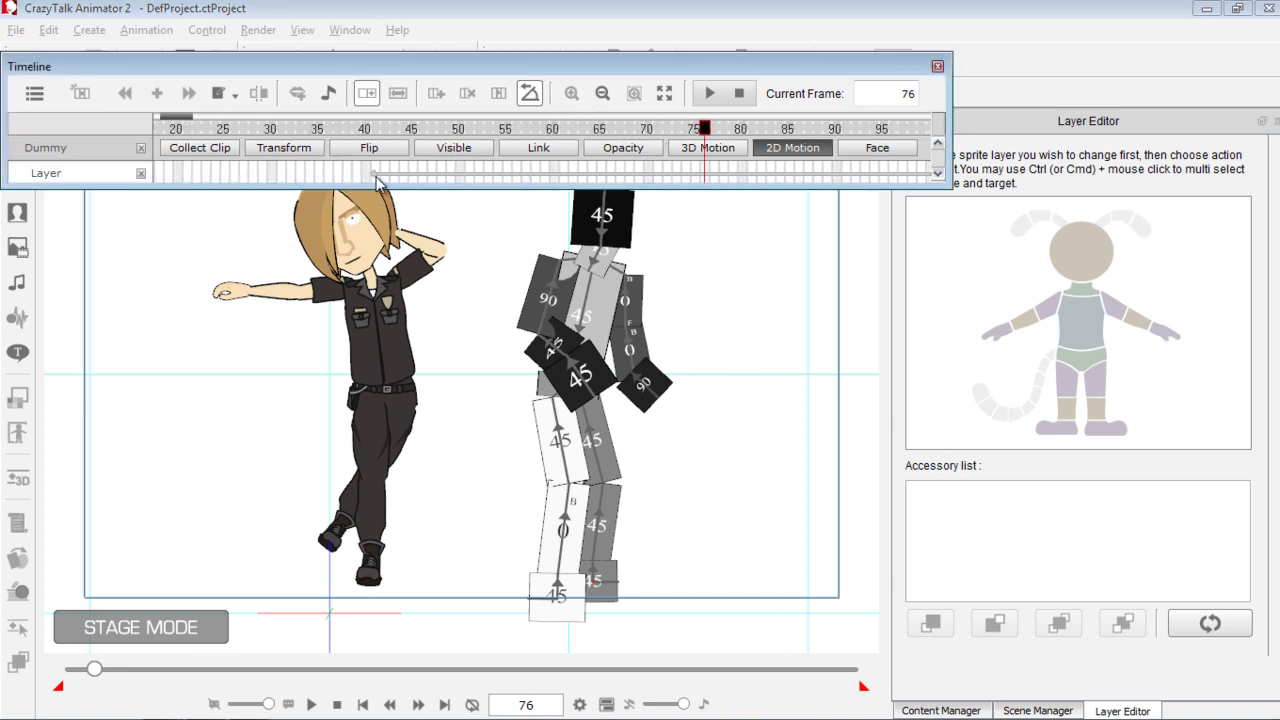
# Step: Scrub back to frame 50, close the Layer Editor and open the officer's 3D Motion Key Editor
pyautogui.moveTo(362, 128); pyautogui.dragTo(753, 155)
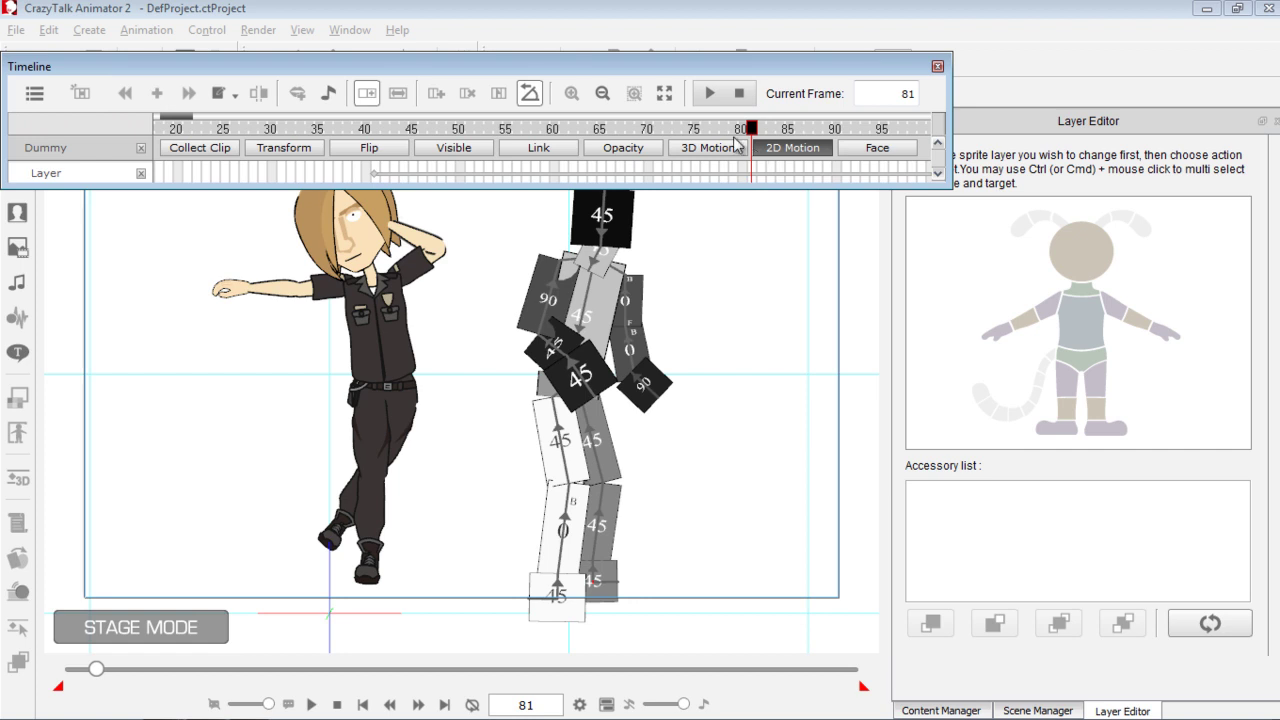
pyautogui.moveTo(736, 135); pyautogui.dragTo(517, 155)
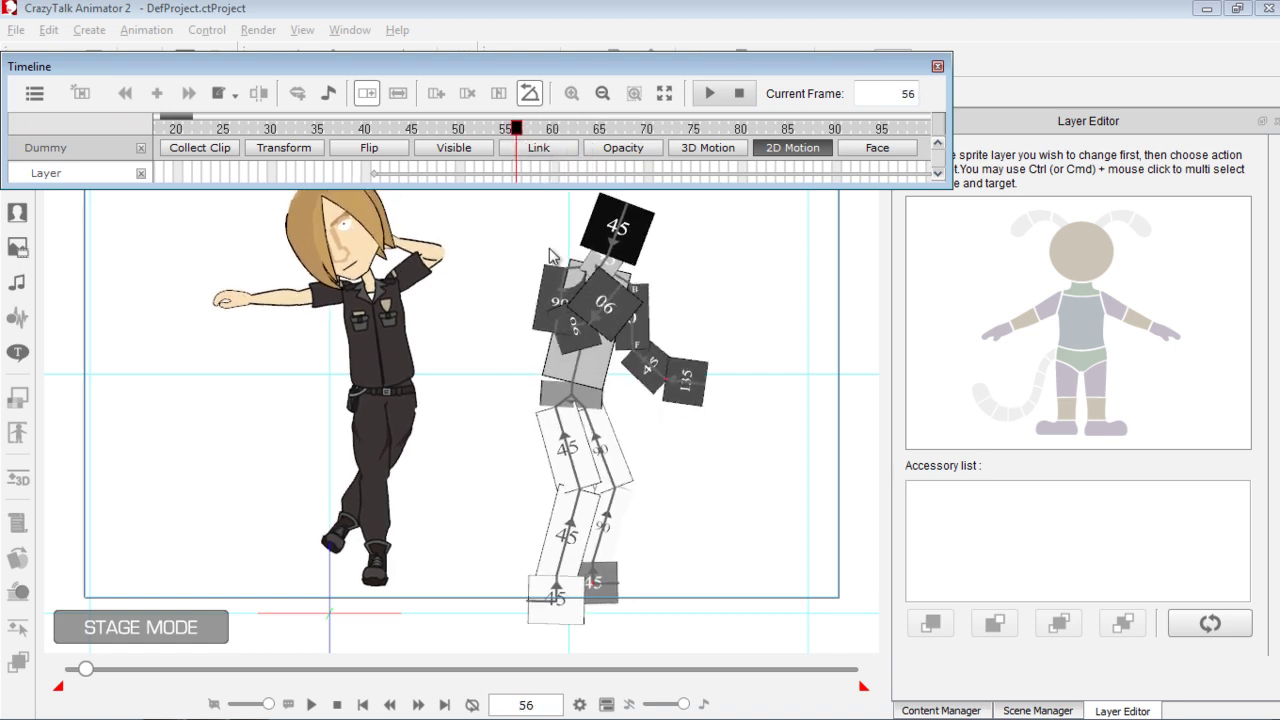
pyautogui.click(1274, 121)
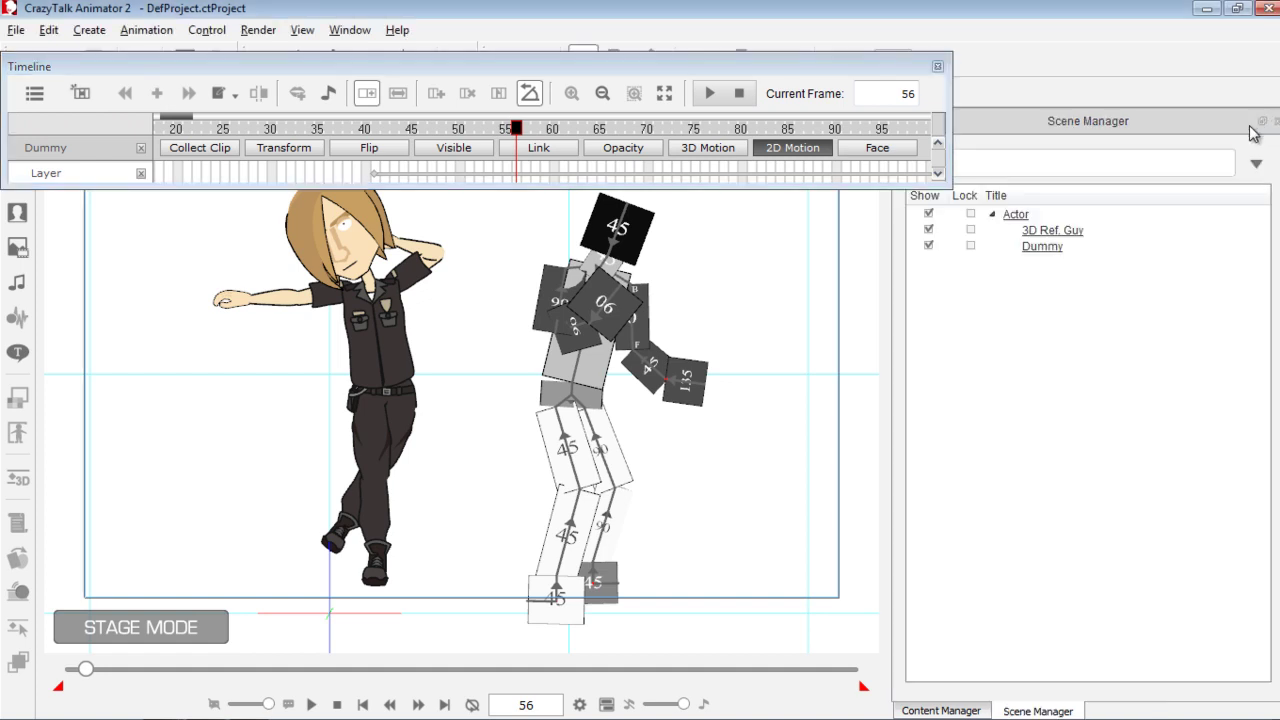
pyautogui.click(368, 357)
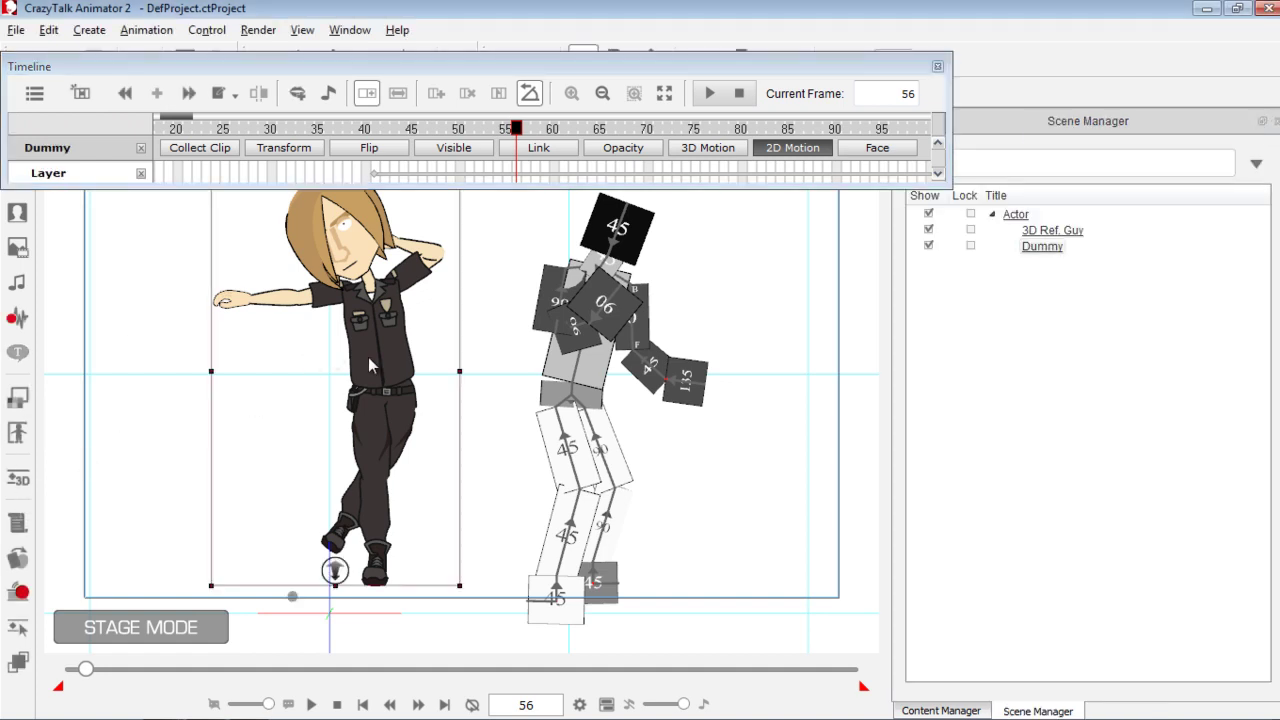
pyautogui.click(19, 478)
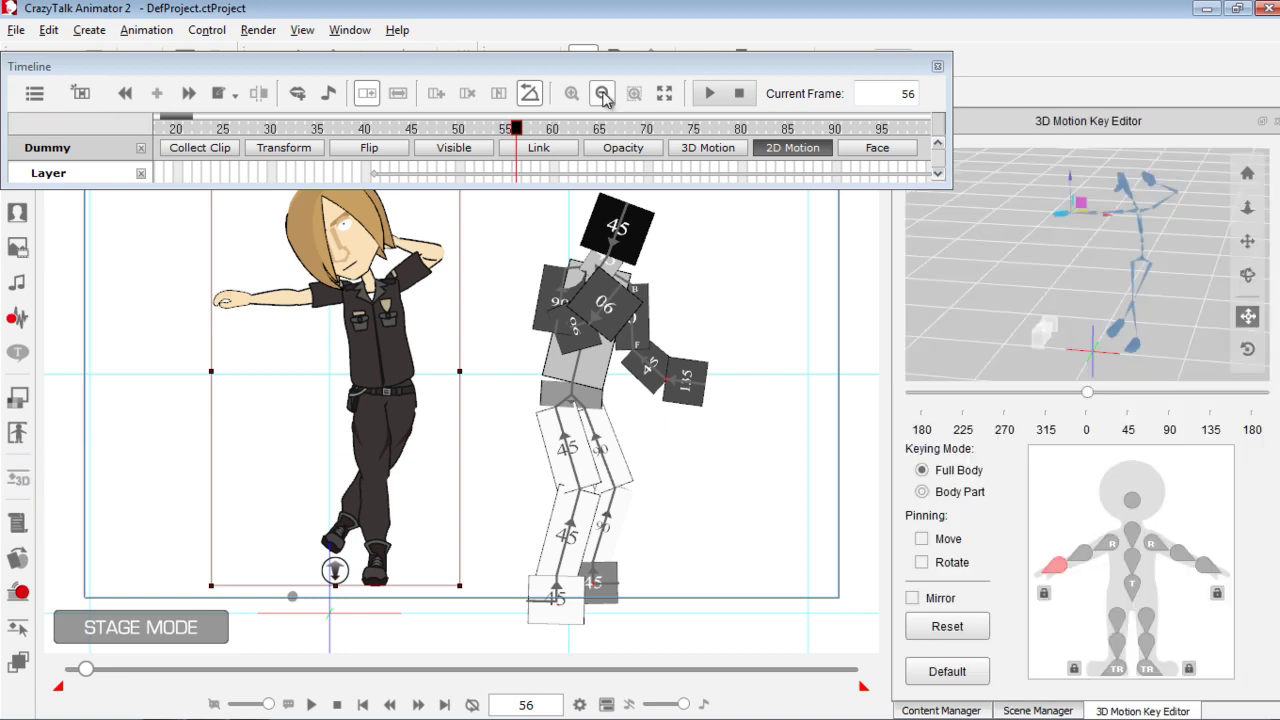
# Step: Show the 3D Motion tracks, key the 3D Motion Layer at frame 56, then move to frame 77
pyautogui.moveTo(606, 70); pyautogui.dragTo(621, 20)
pyautogui.click(708, 96)
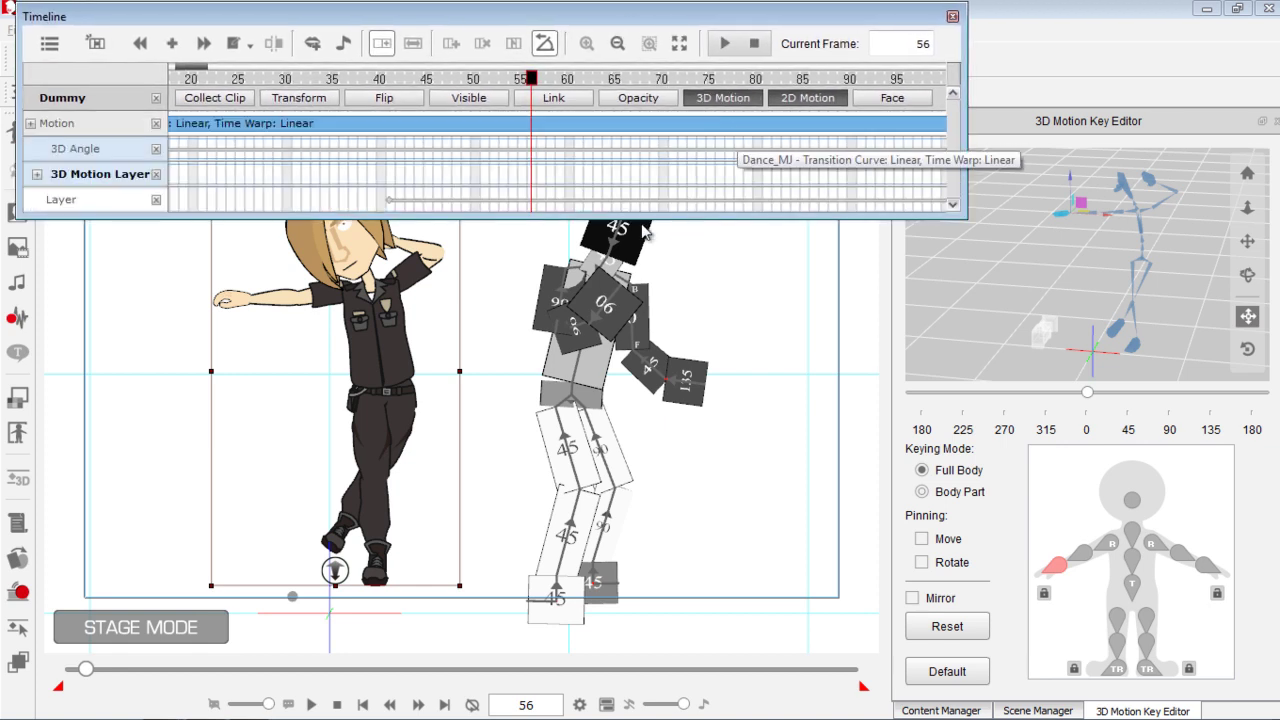
pyautogui.moveTo(514, 267); pyautogui.dragTo(522, 353)
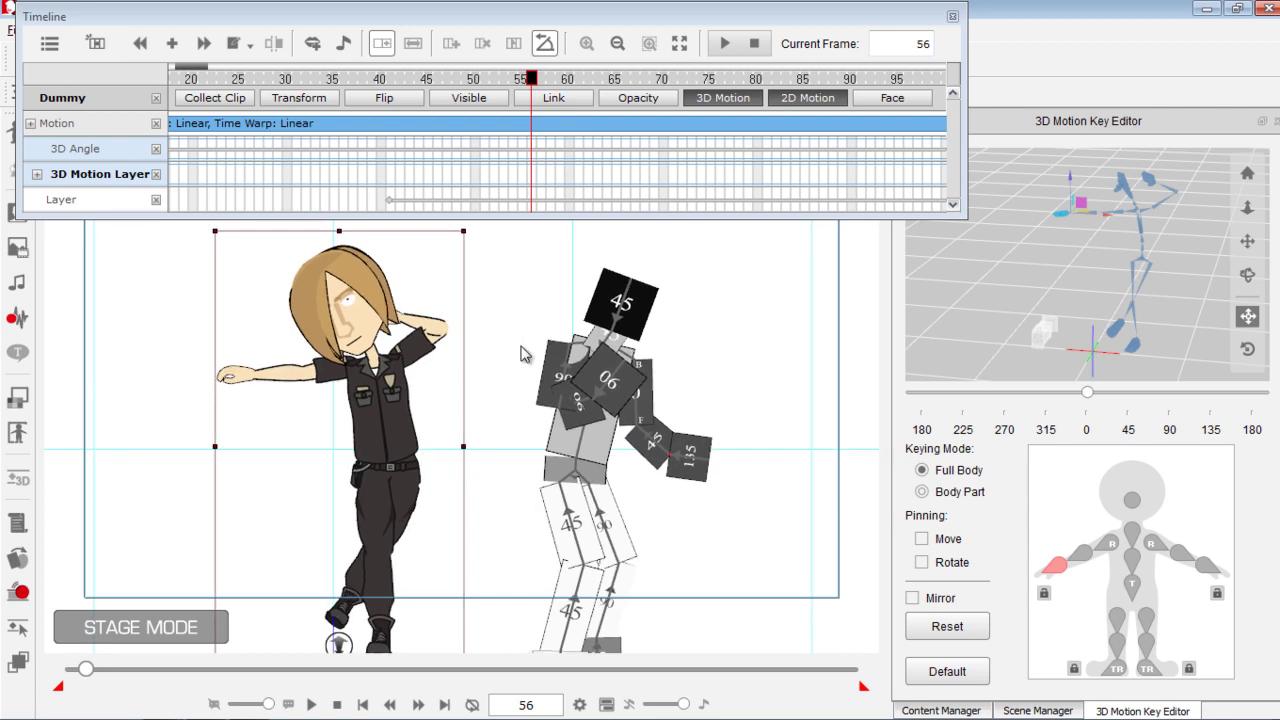
pyautogui.click(535, 184)
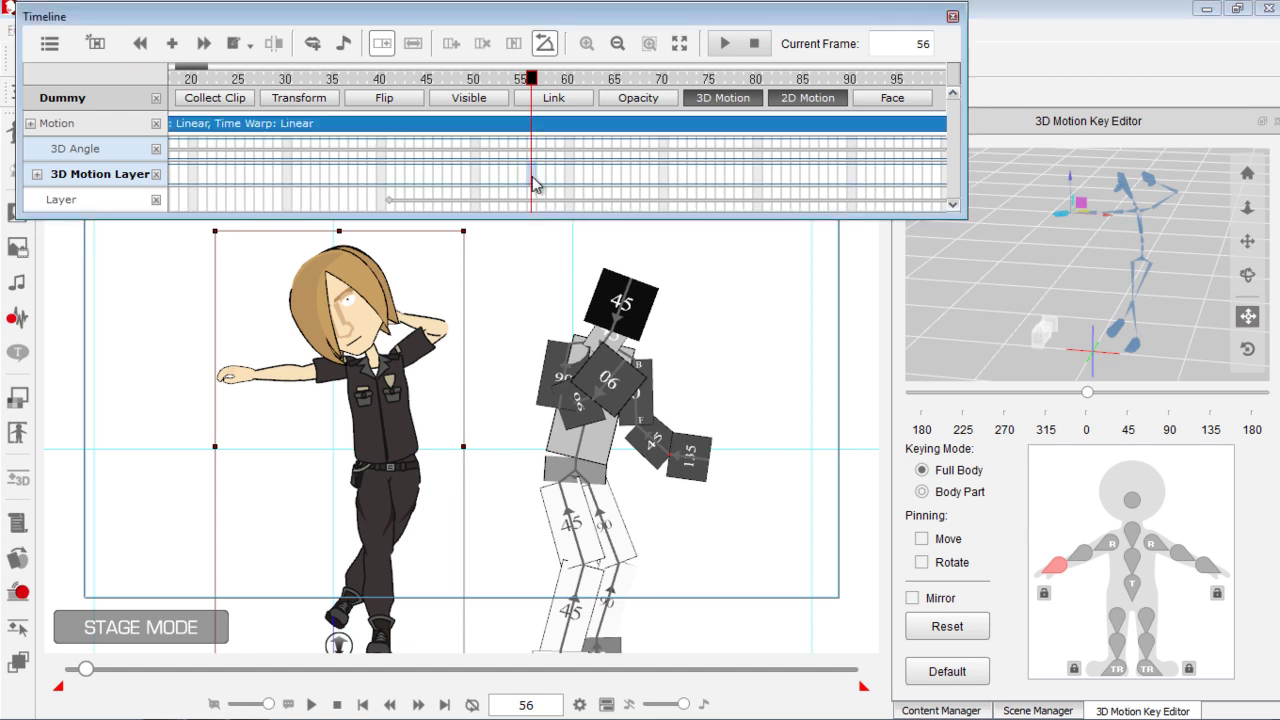
pyautogui.moveTo(532, 79); pyautogui.dragTo(660, 72)
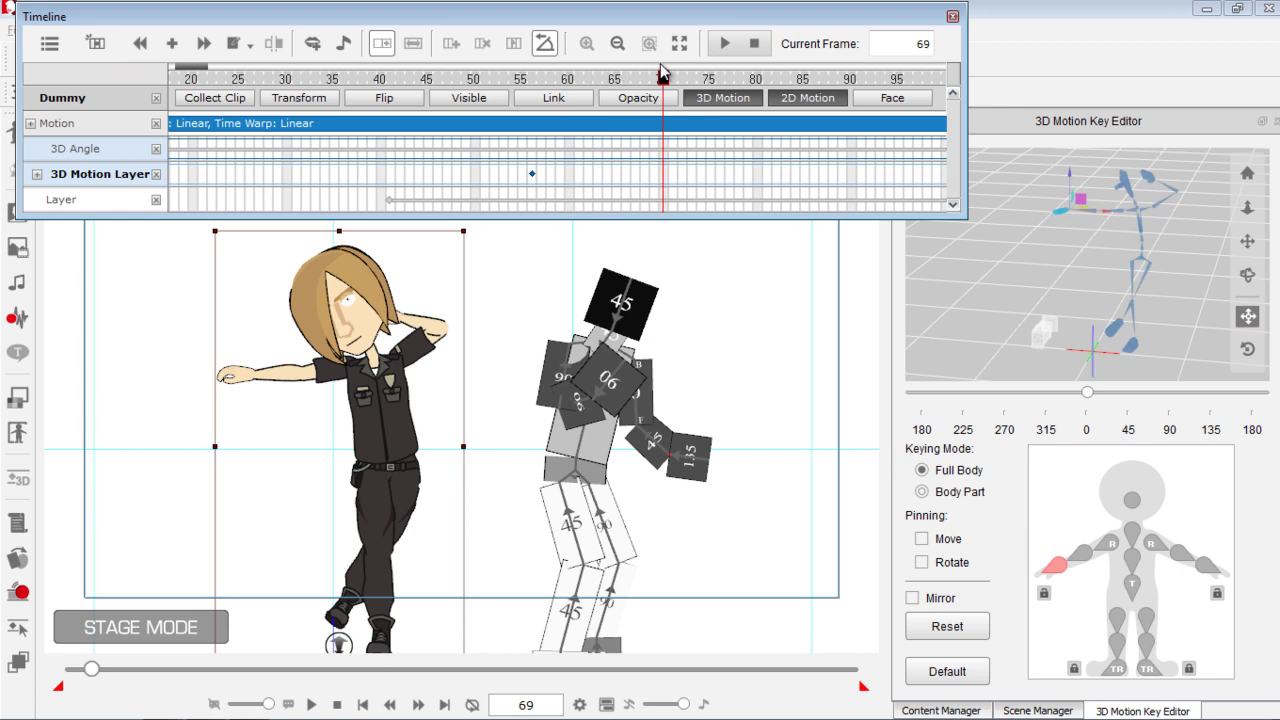
pyautogui.click(728, 82)
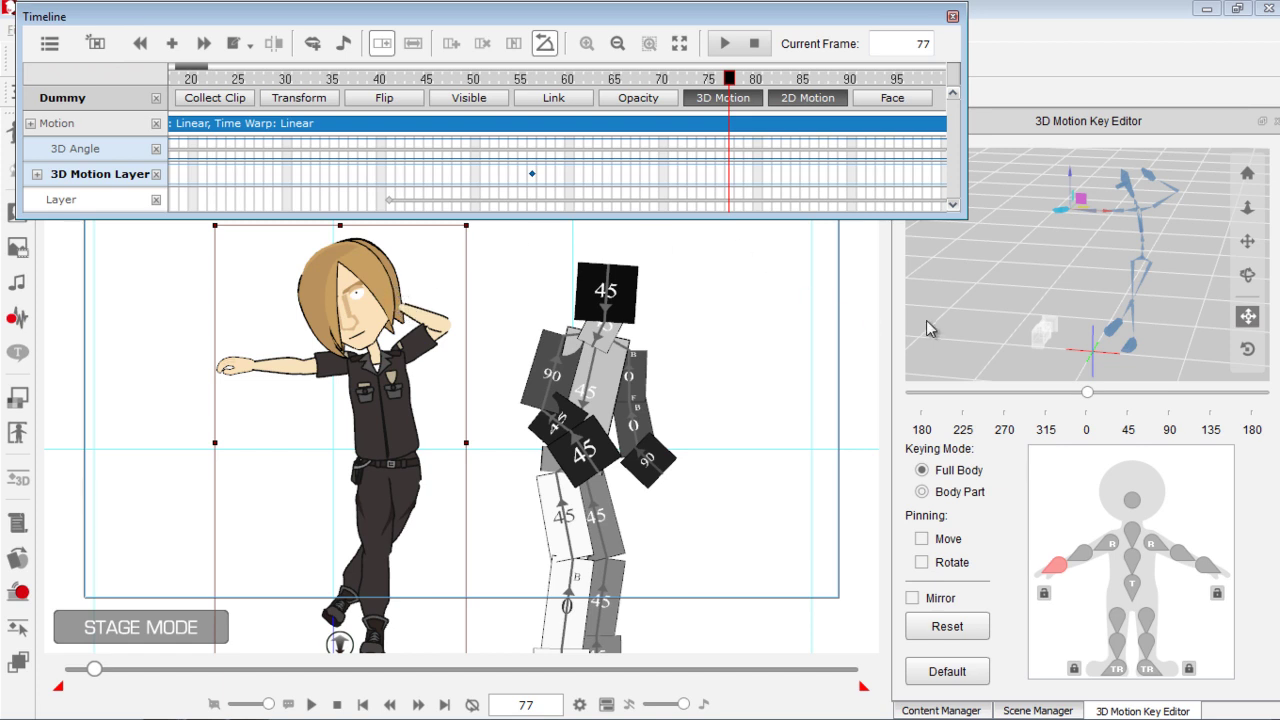
pyautogui.moveTo(1176, 242); pyautogui.dragTo(1131, 283)
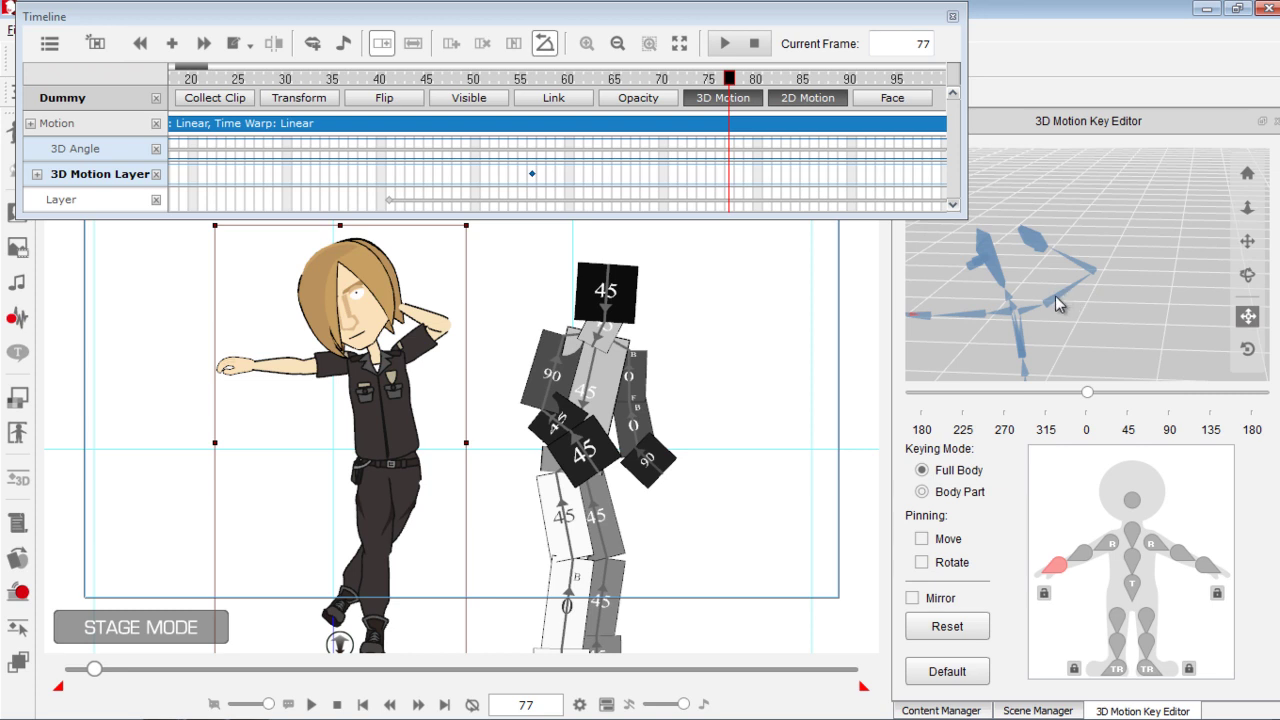
# Step: Rotate the officer's raised arm, then shift the new arm key earlier to about frame 61
pyautogui.press('e')
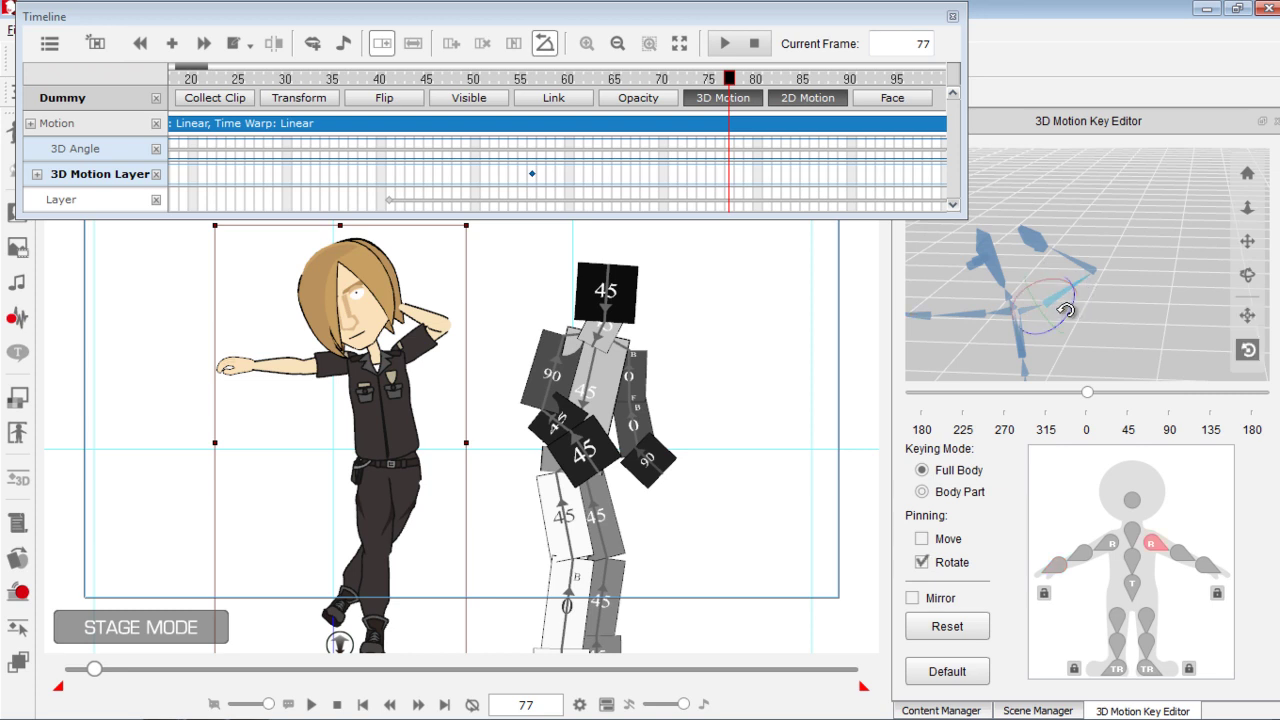
pyautogui.moveTo(1065, 310); pyautogui.dragTo(1080, 302)
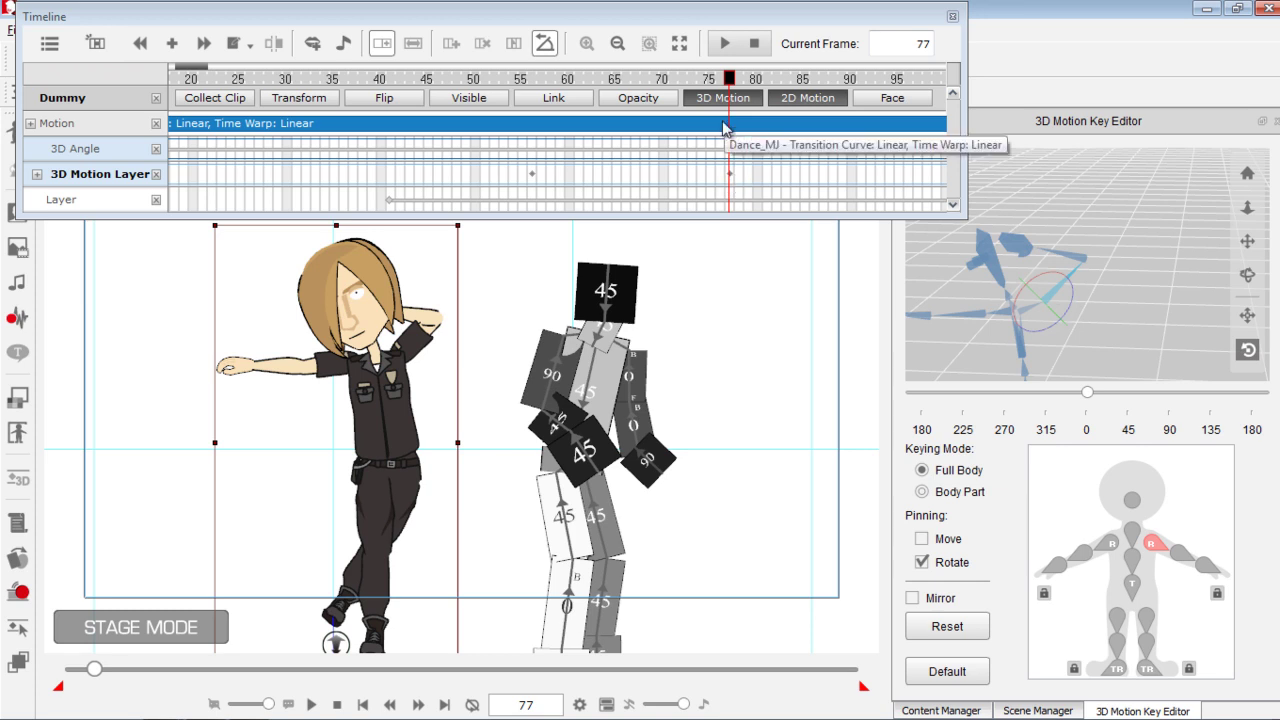
pyautogui.click(436, 78)
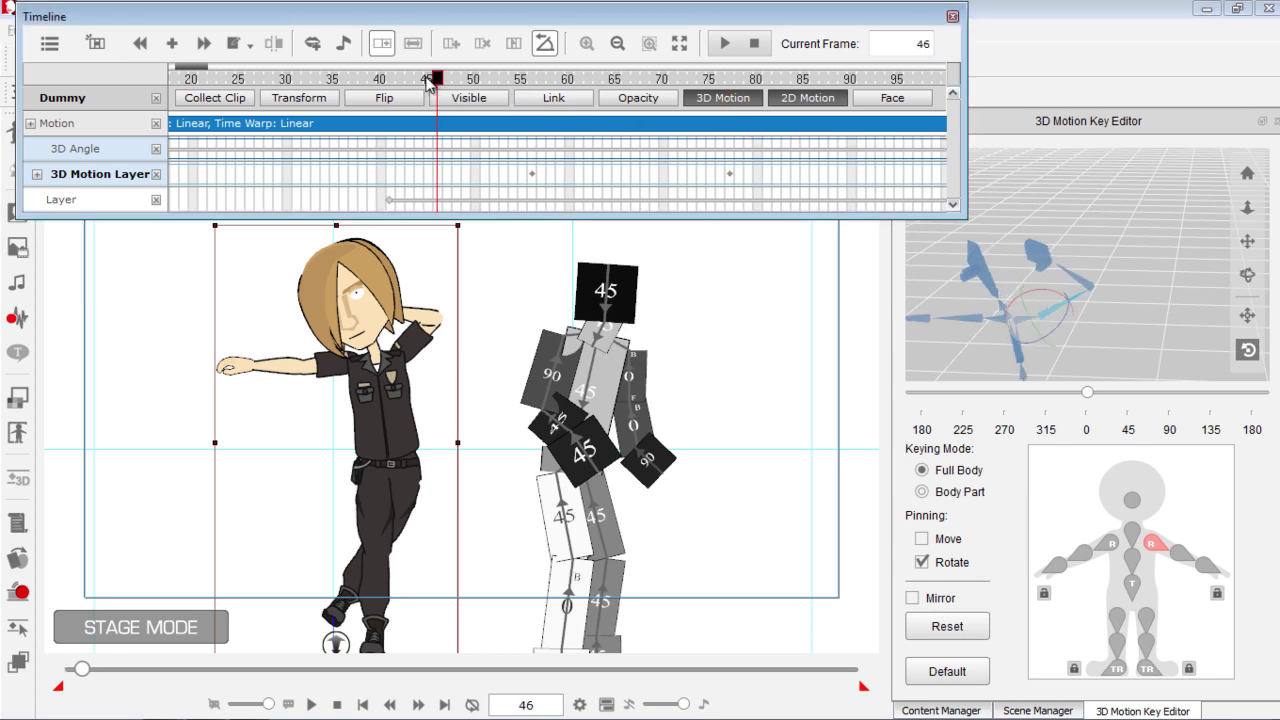
pyautogui.press('space')
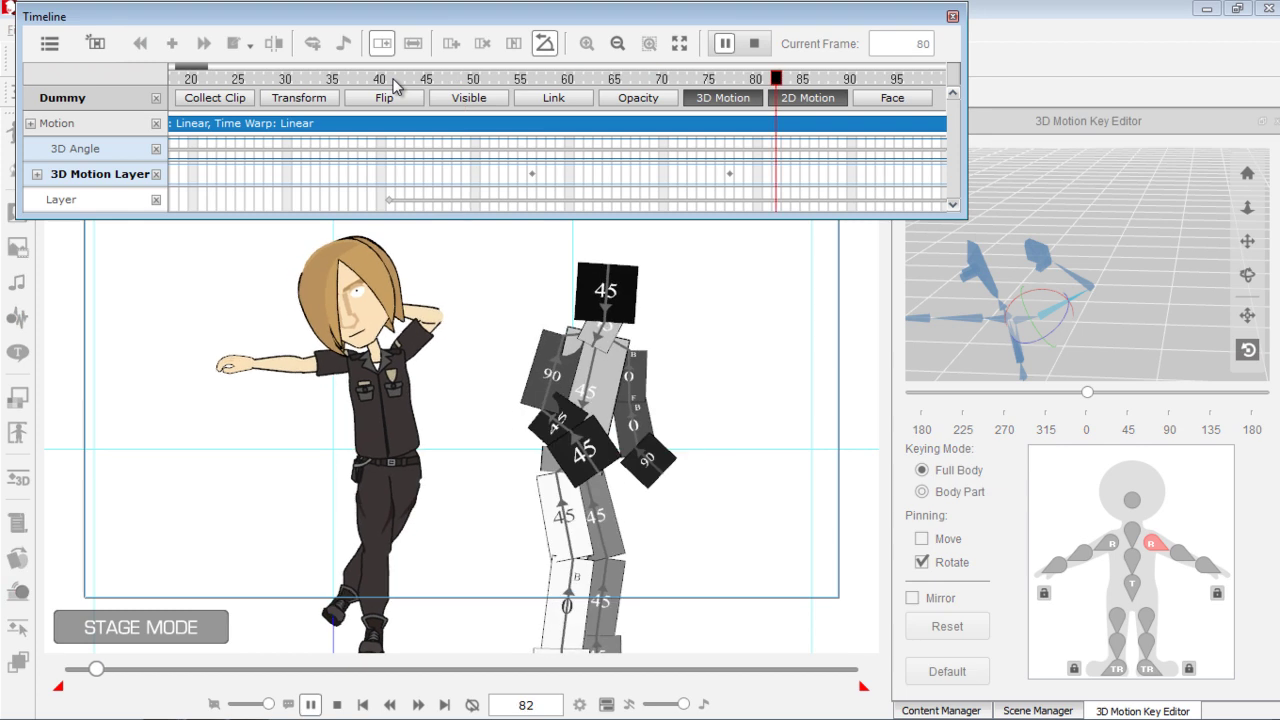
pyautogui.press('space')
pyautogui.moveTo(732, 180); pyautogui.dragTo(643, 180)
pyautogui.press('space')
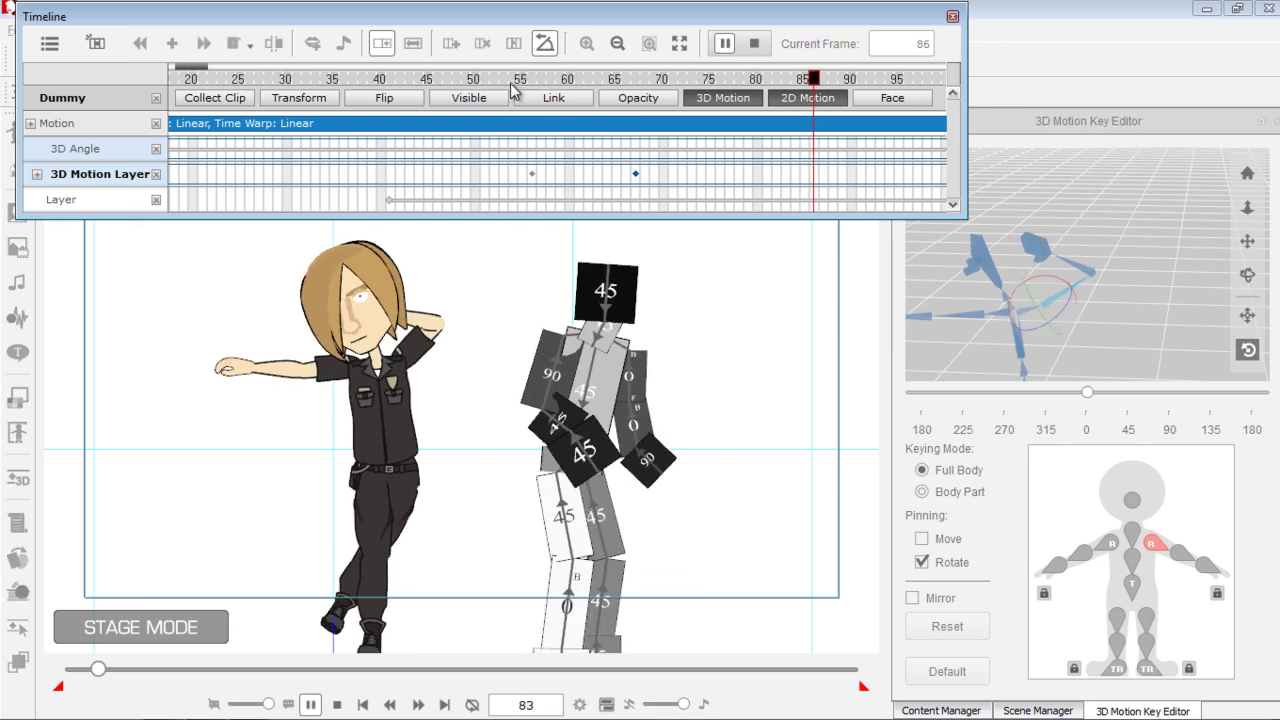
pyautogui.click(633, 175)
pyautogui.moveTo(637, 178); pyautogui.dragTo(579, 176)
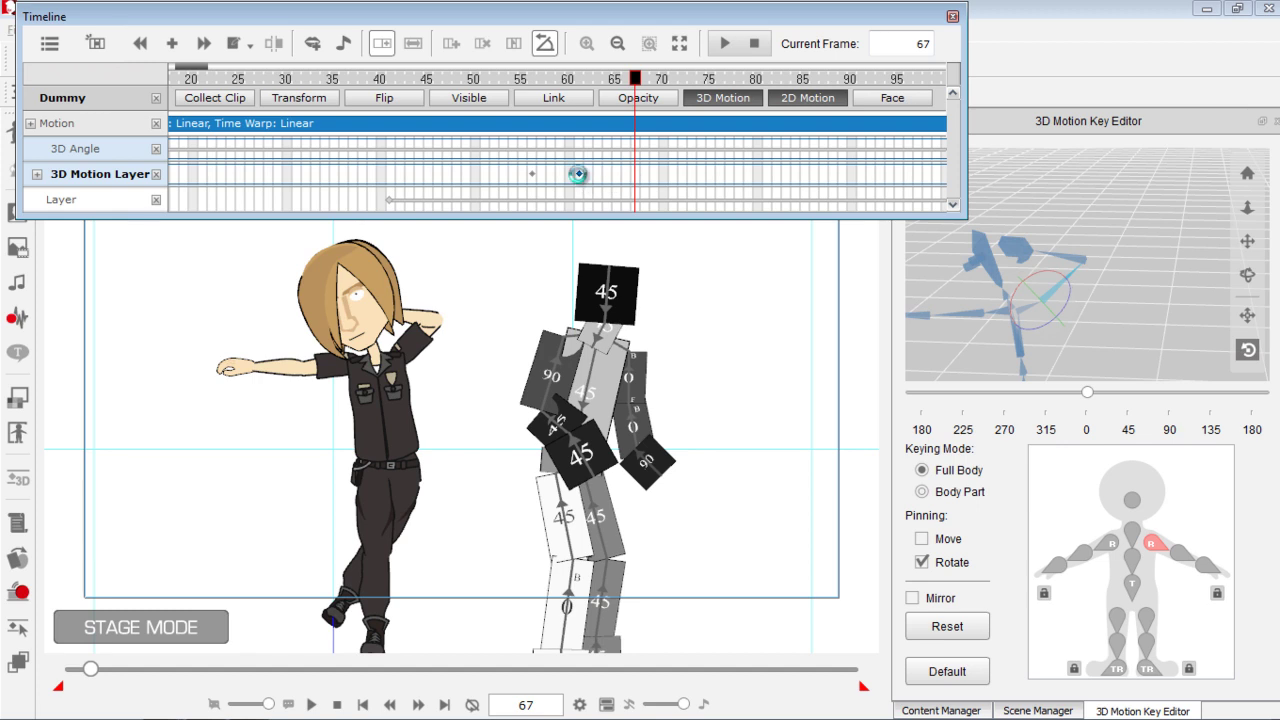
# Step: Replay the motion from frames 55, 51, 61 and 39 to check the arm timing
pyautogui.click(493, 80)
pyautogui.press('space')
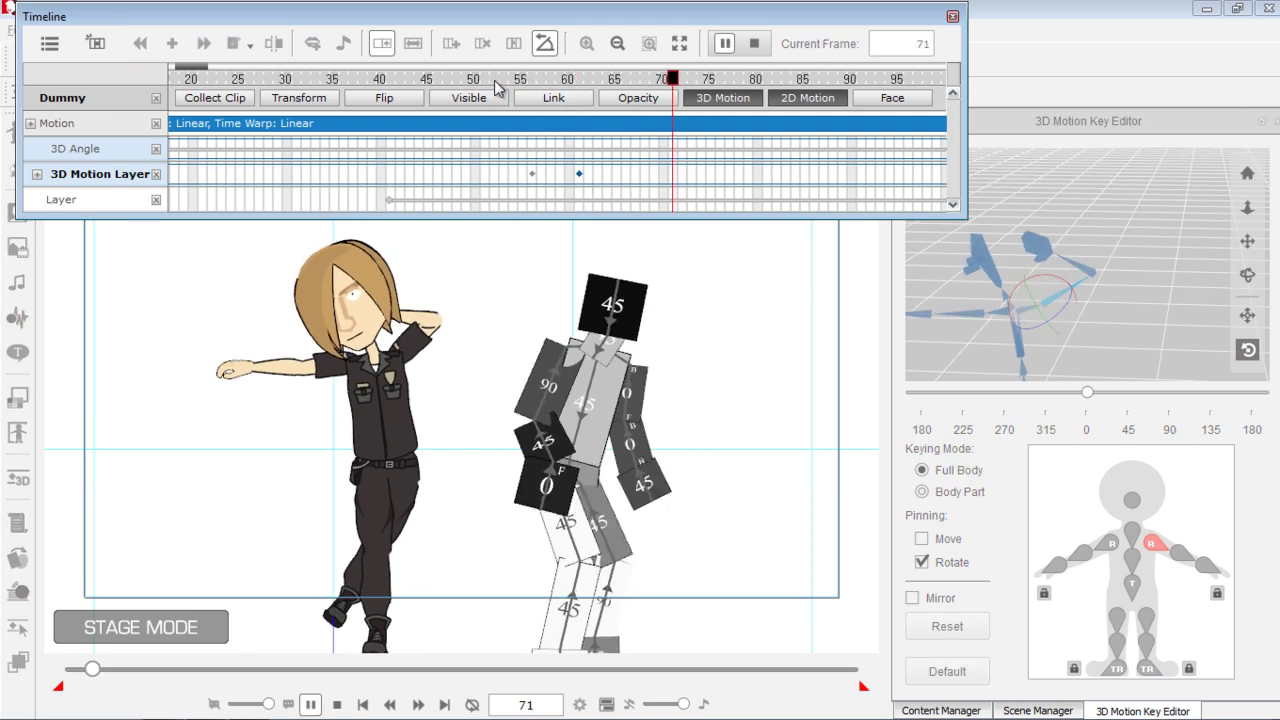
pyautogui.press('space')
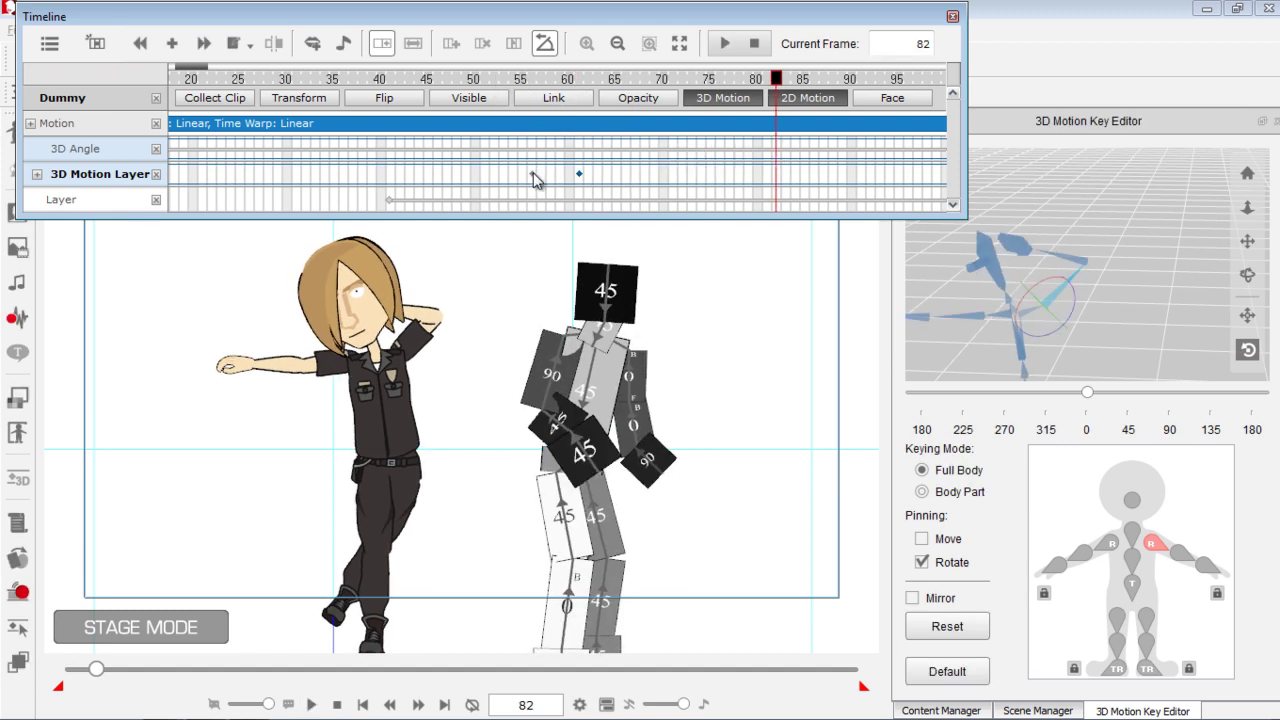
pyautogui.click(530, 178)
pyautogui.click(485, 178)
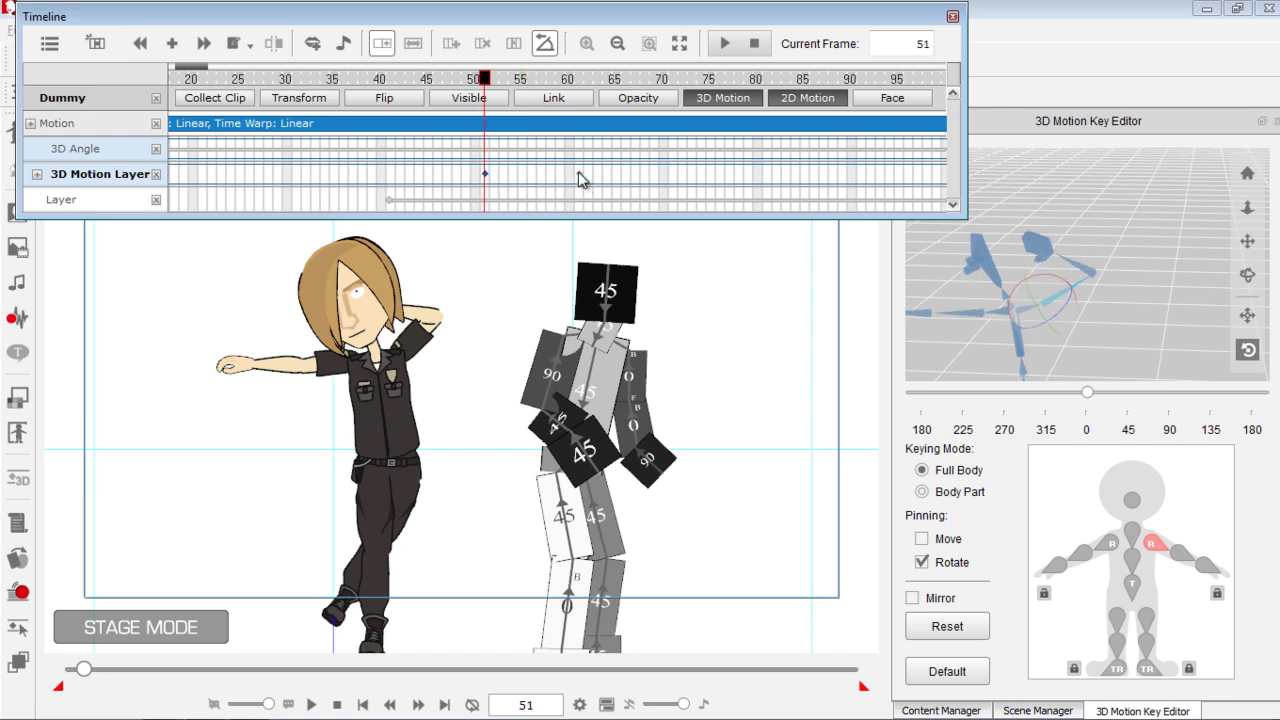
pyautogui.click(581, 178)
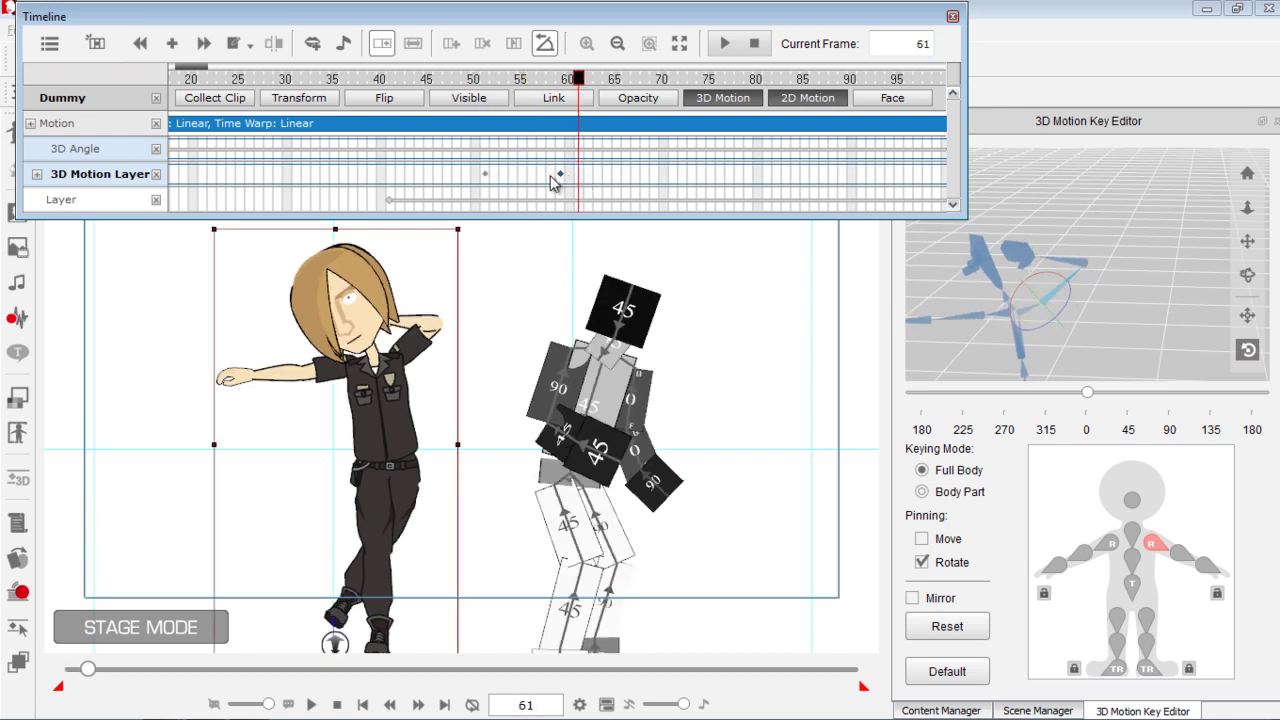
pyautogui.press('space')
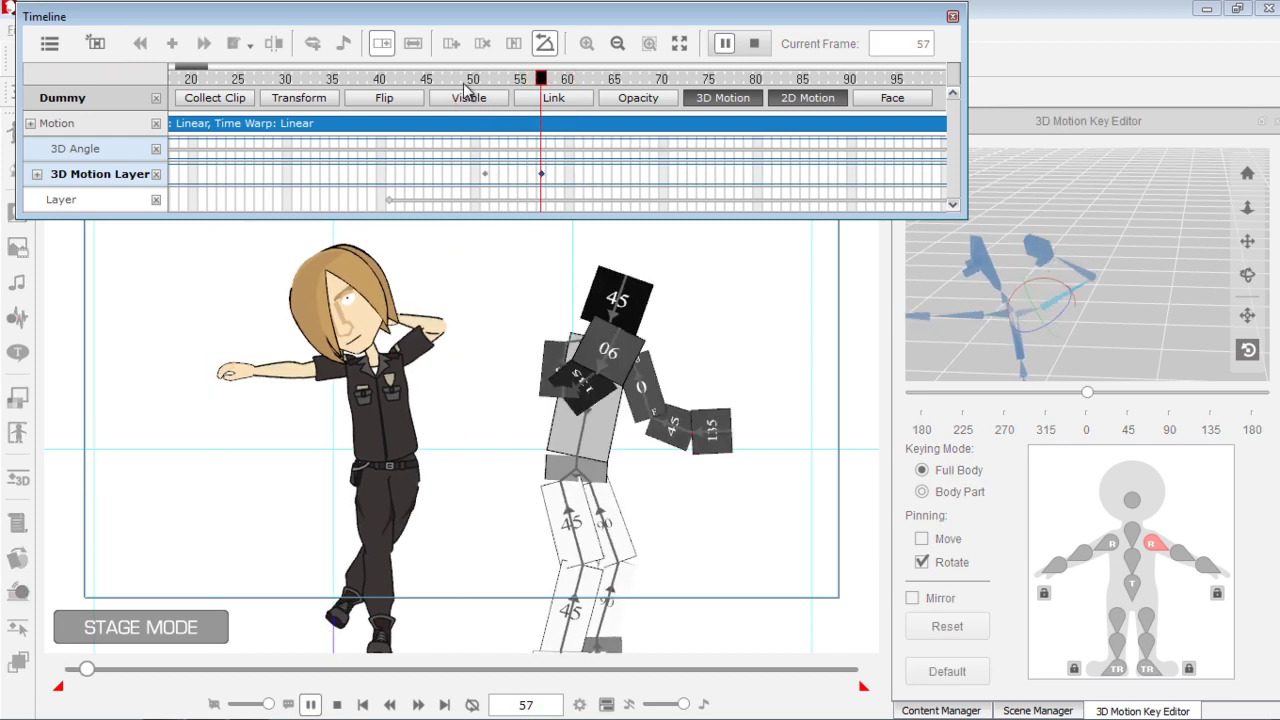
pyautogui.press('space')
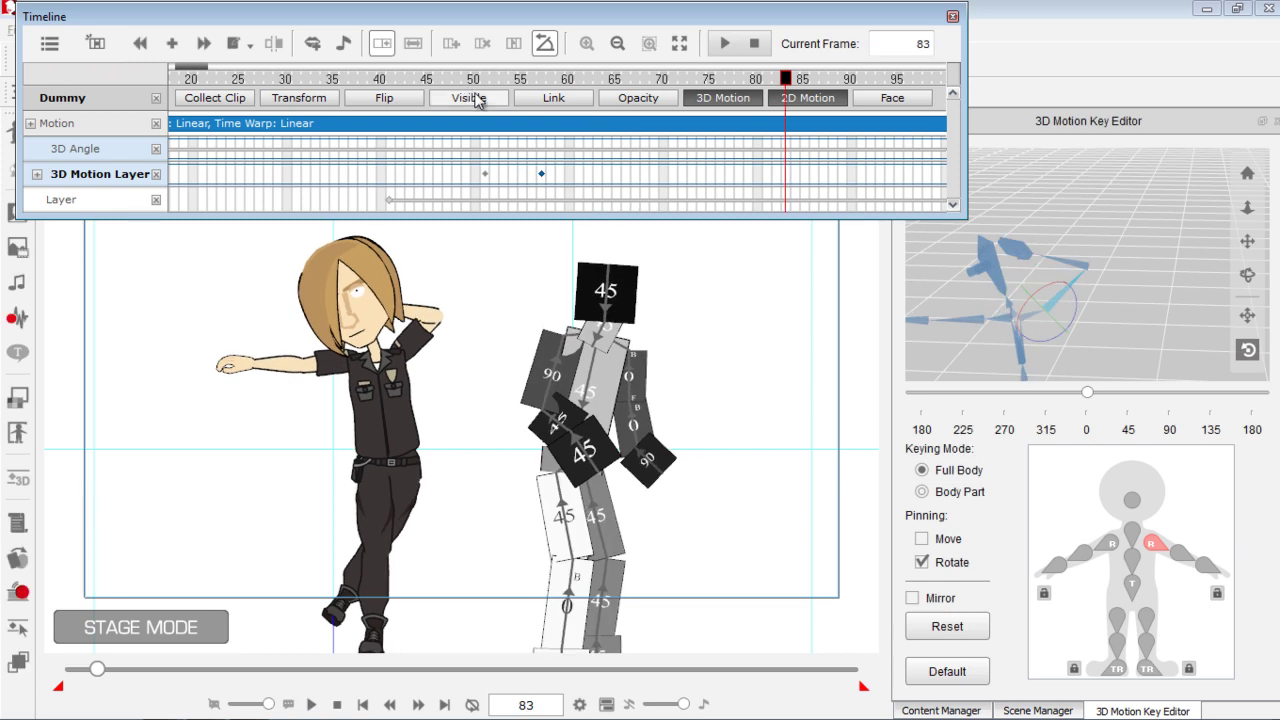
pyautogui.click(371, 79)
pyautogui.press('space')
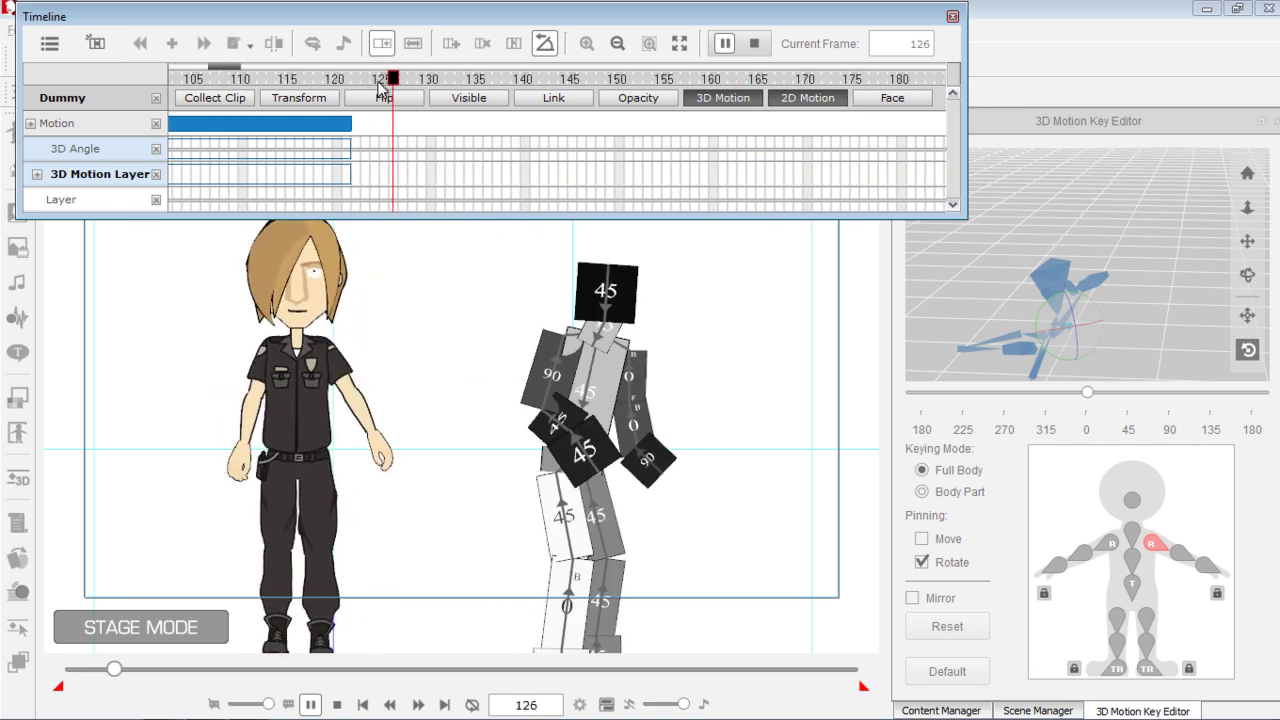
pyautogui.press('space')
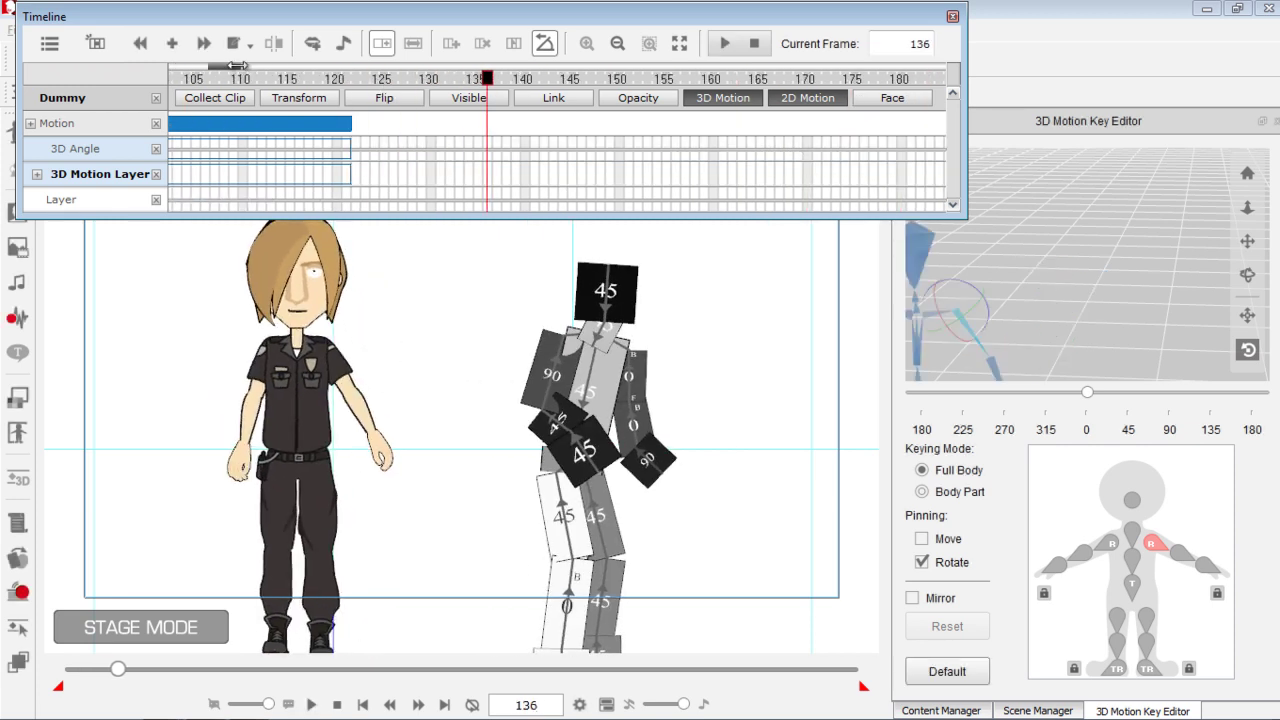
pyautogui.moveTo(235, 72); pyautogui.dragTo(210, 70)
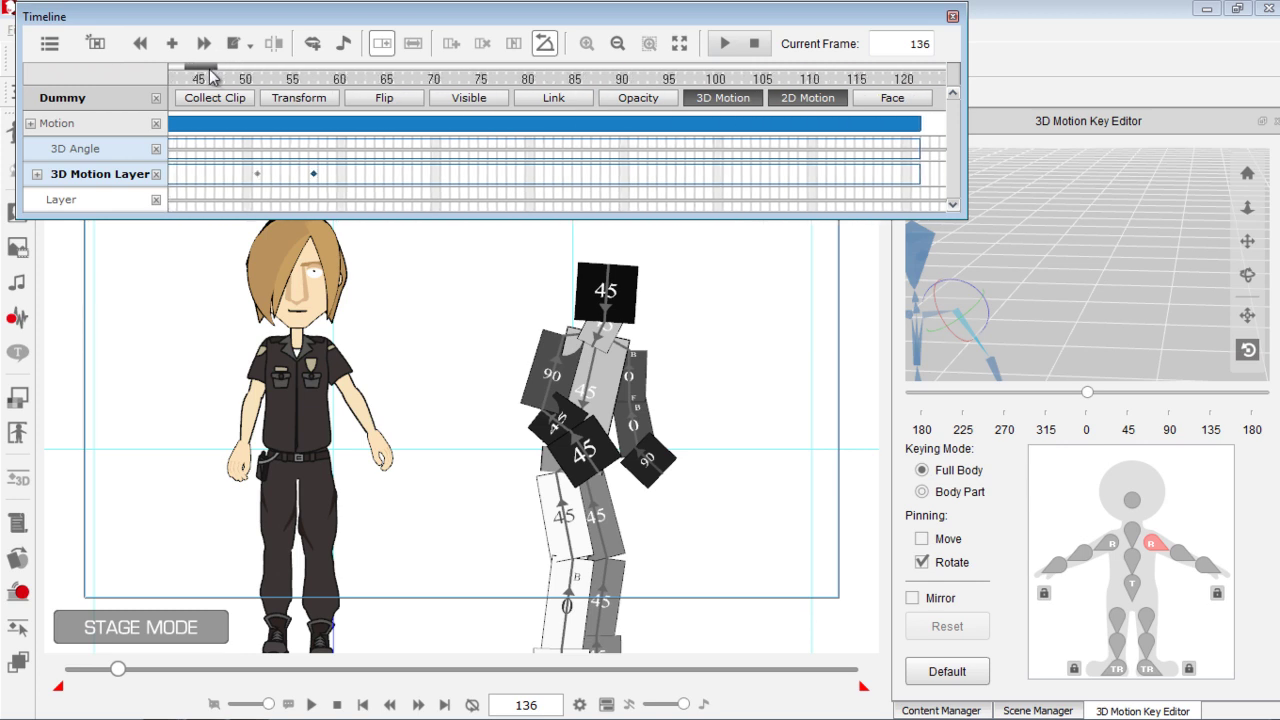
# Step: Copy the arm key at frame 57 and paste it at frame 98
pyautogui.click(314, 176)
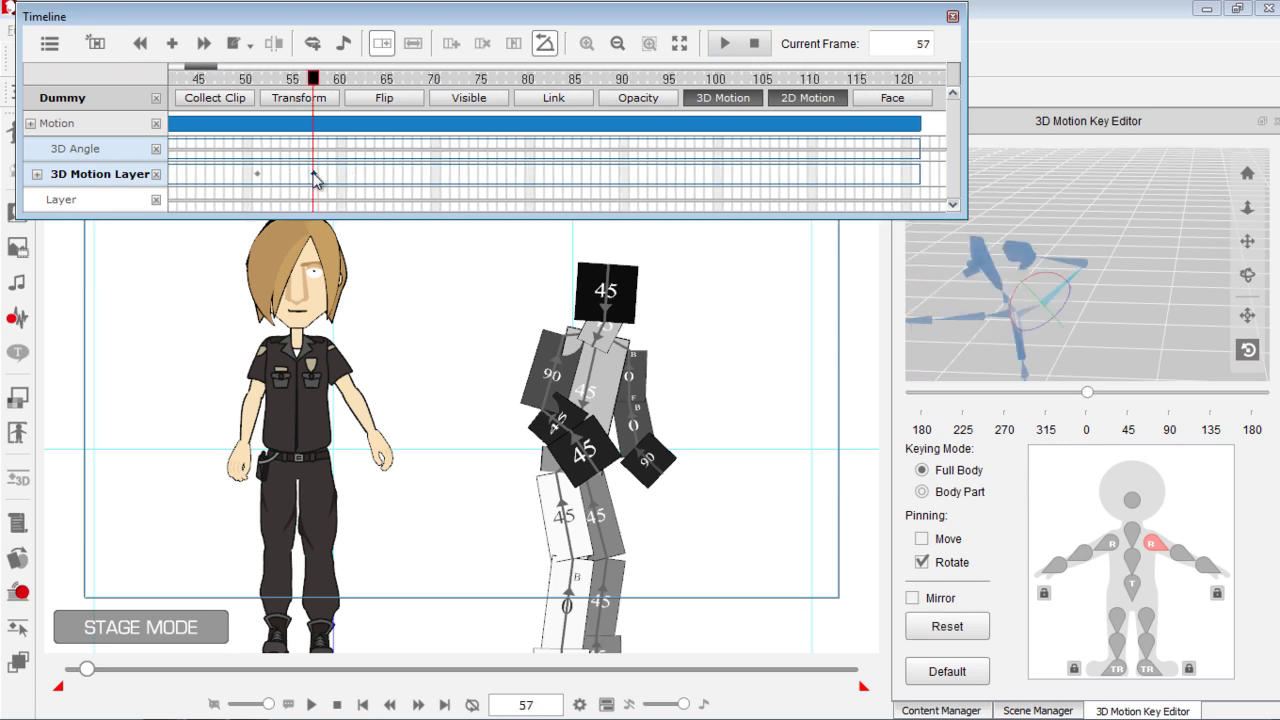
pyautogui.rightClick(315, 179)
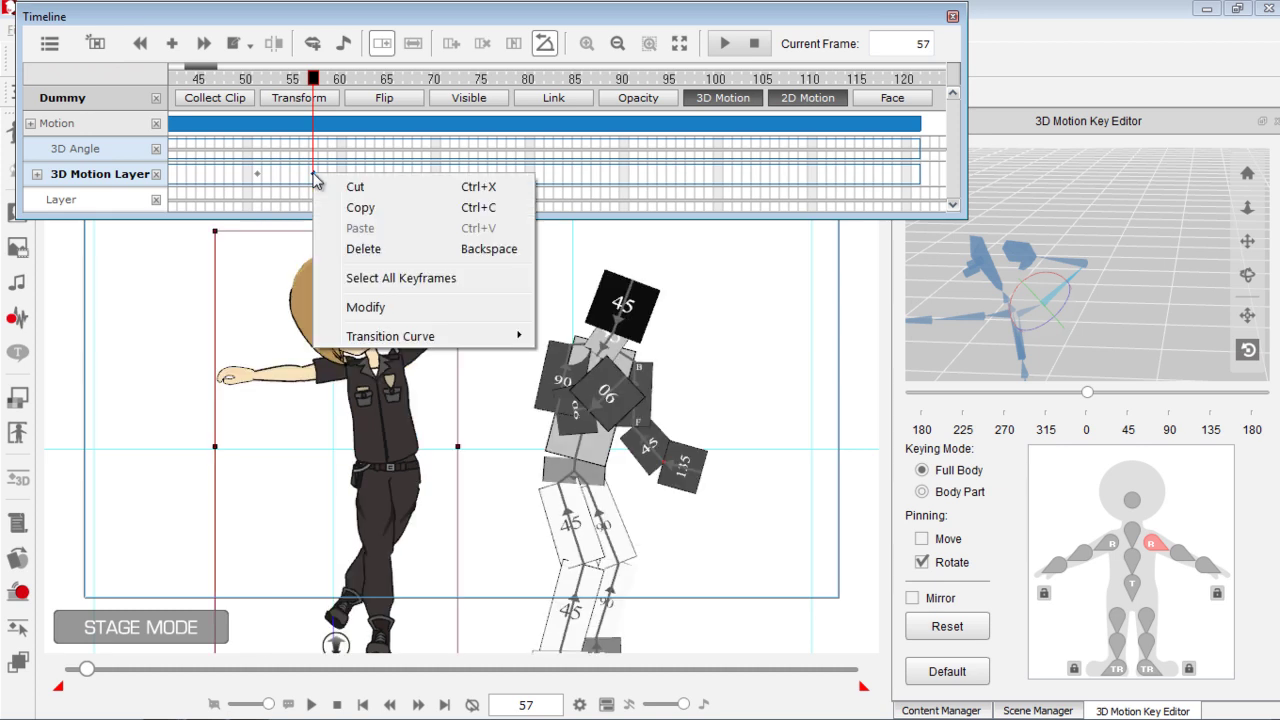
pyautogui.click(360, 207)
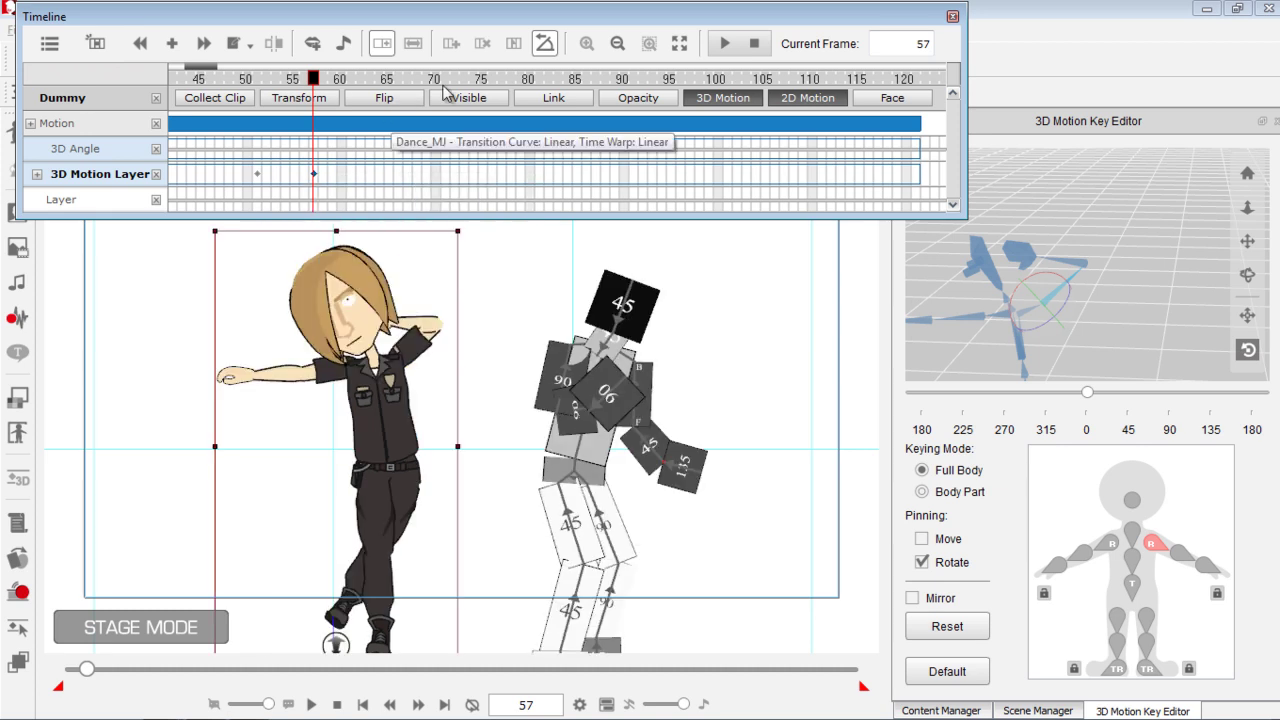
pyautogui.click(529, 79)
pyautogui.press('space')
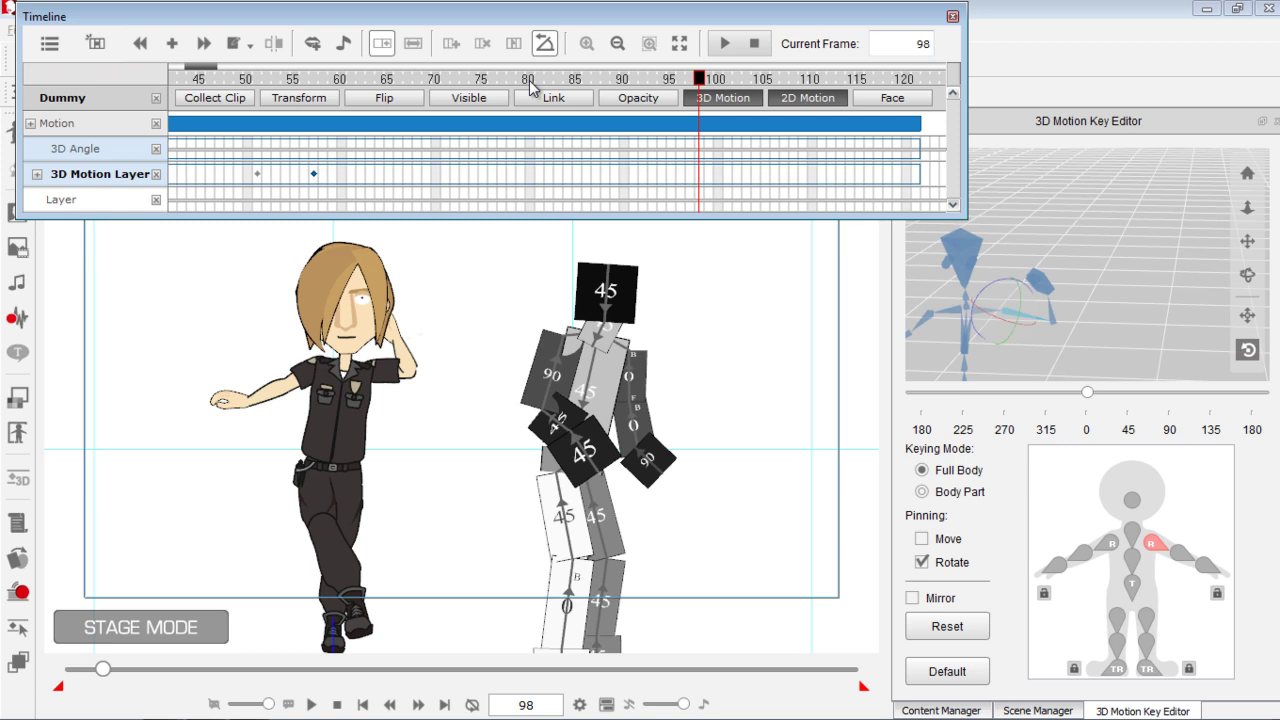
pyautogui.click(699, 178)
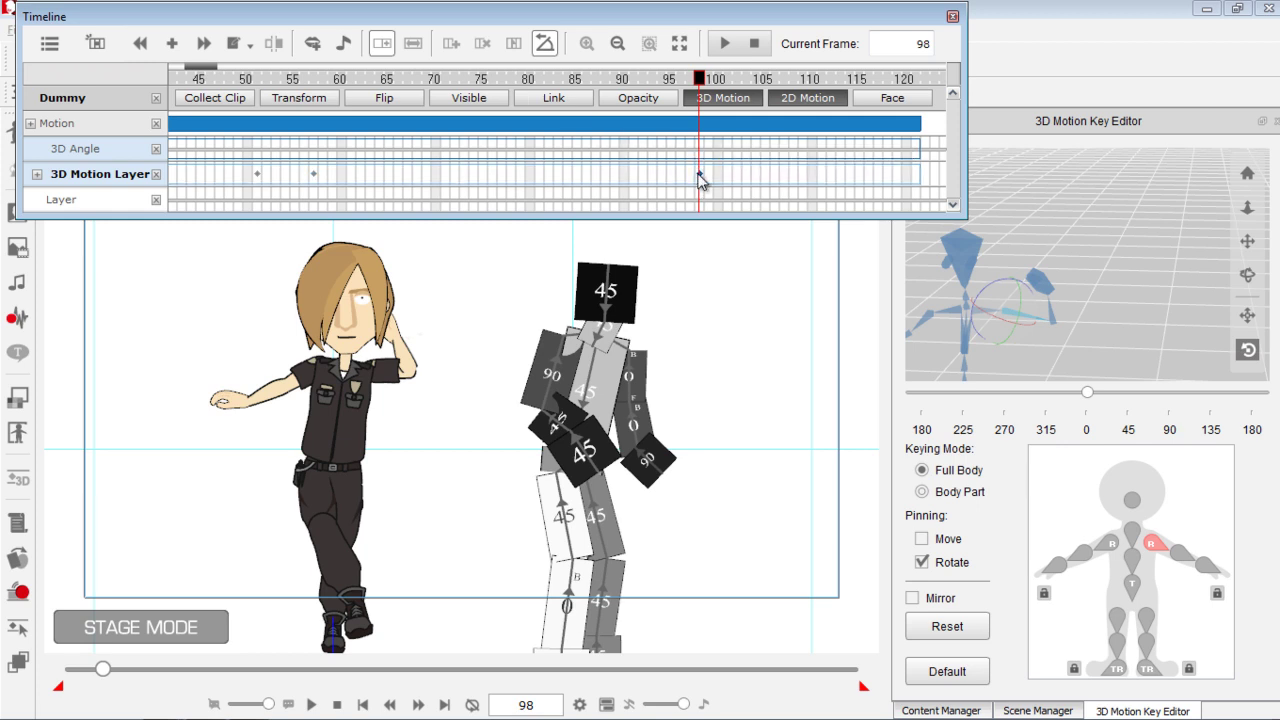
# Step: Reset the arm to its rest pose at frame 105 and play back the result
pyautogui.click(765, 79)
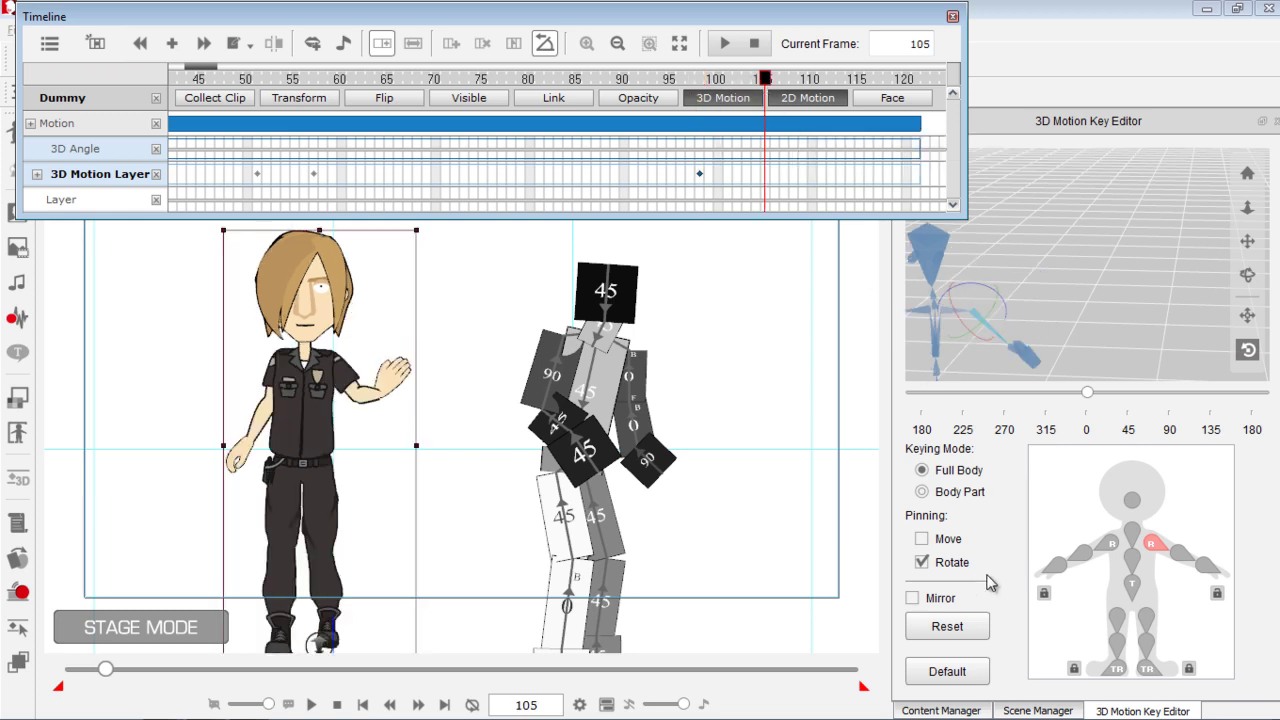
pyautogui.click(948, 628)
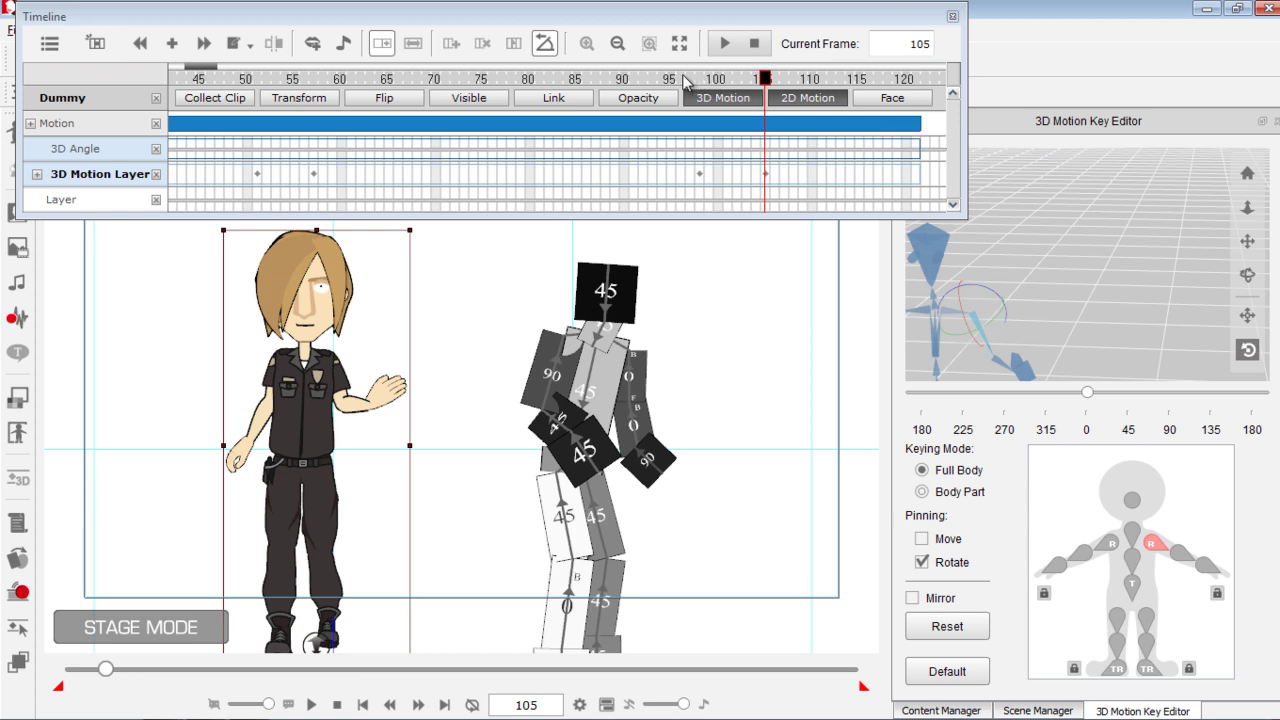
pyautogui.click(632, 79)
pyautogui.press('space')
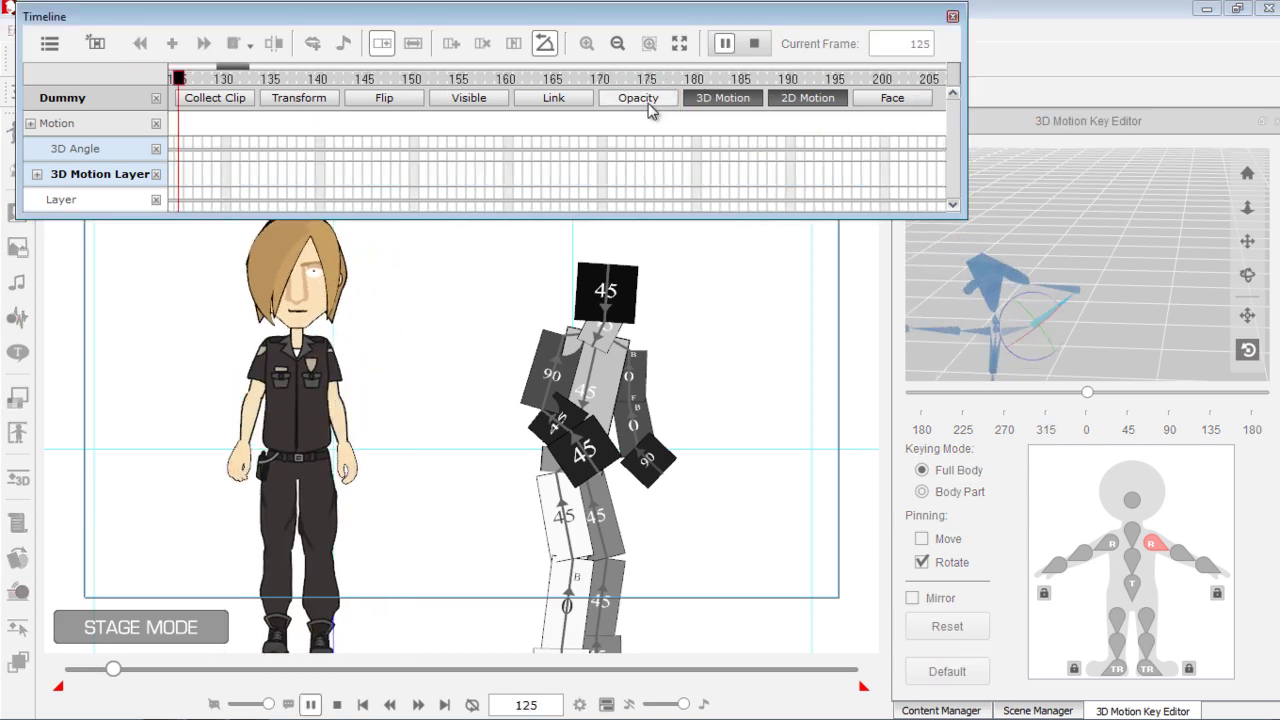
pyautogui.press('space')
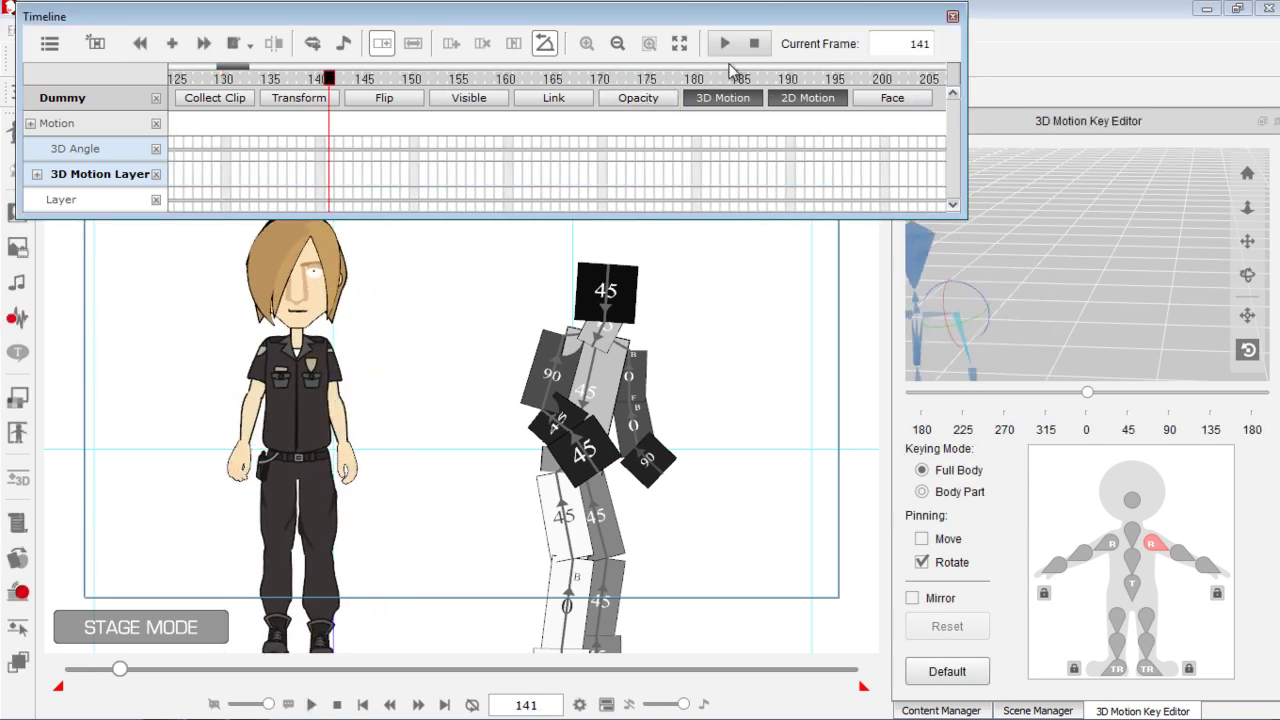
pyautogui.click(952, 16)
pyautogui.click(337, 704)
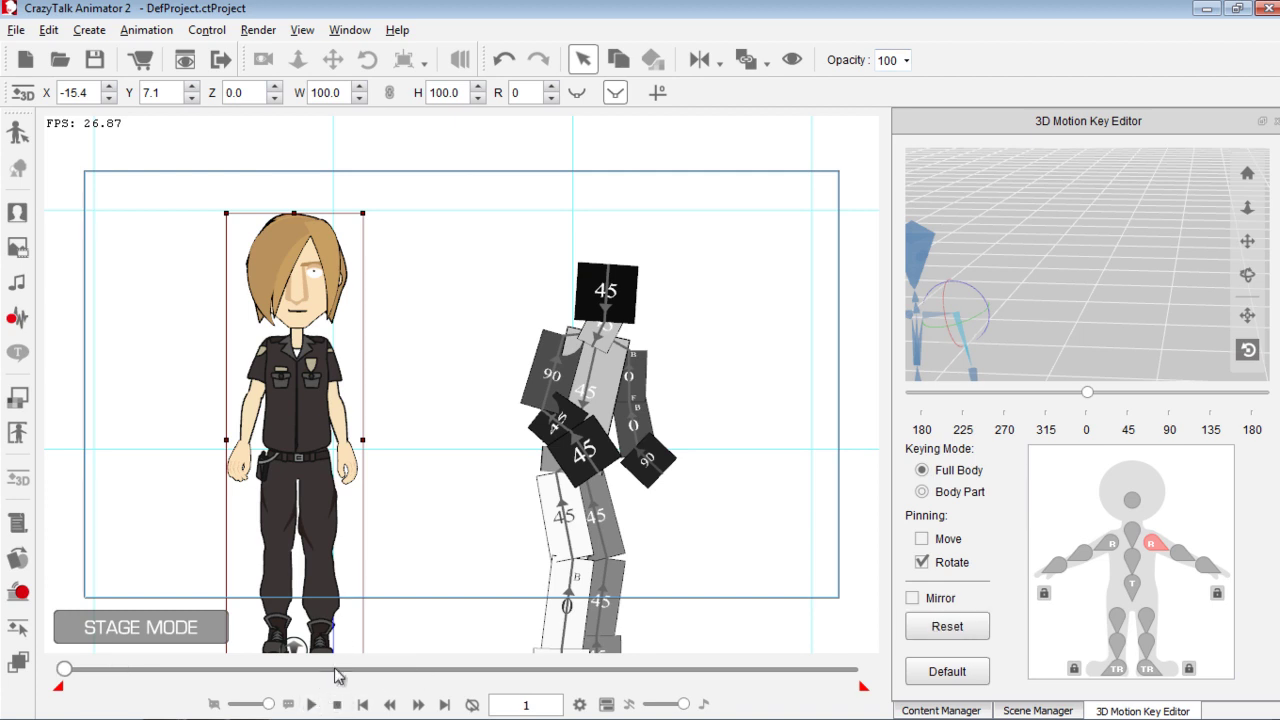
pyautogui.click(311, 704)
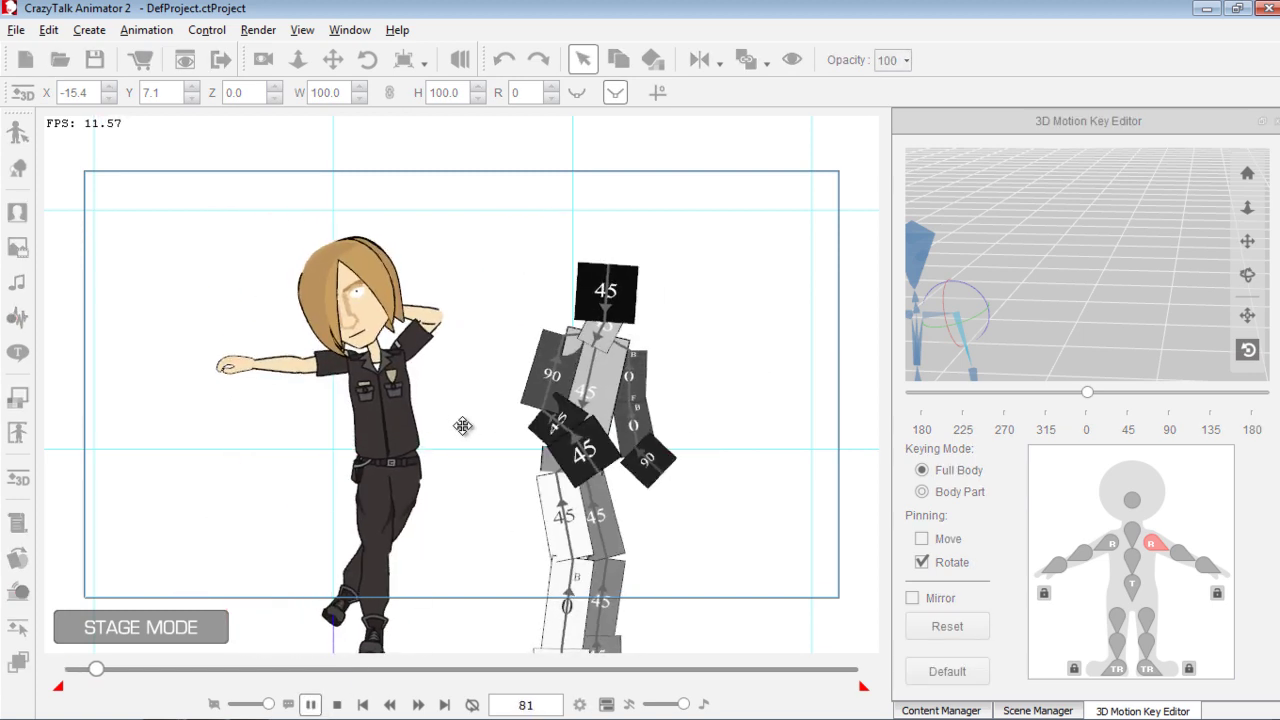
pyautogui.click(311, 704)
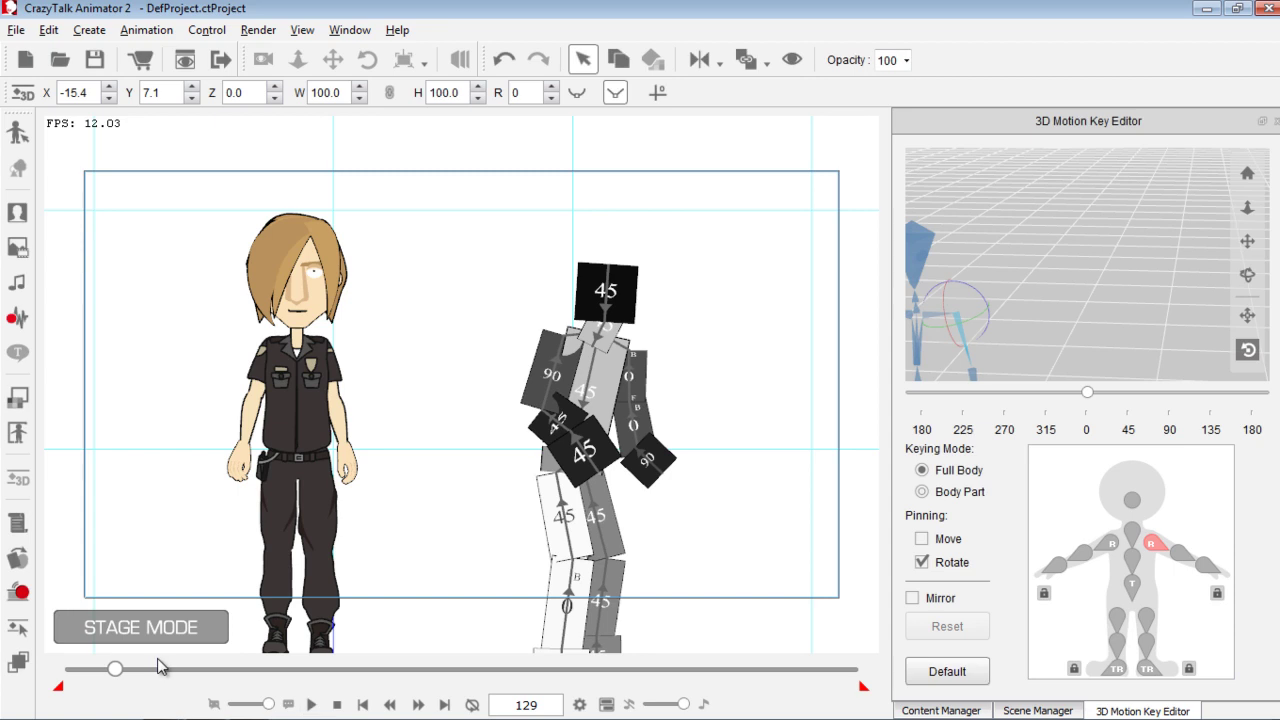
pyautogui.moveTo(120, 675); pyautogui.dragTo(72, 678)
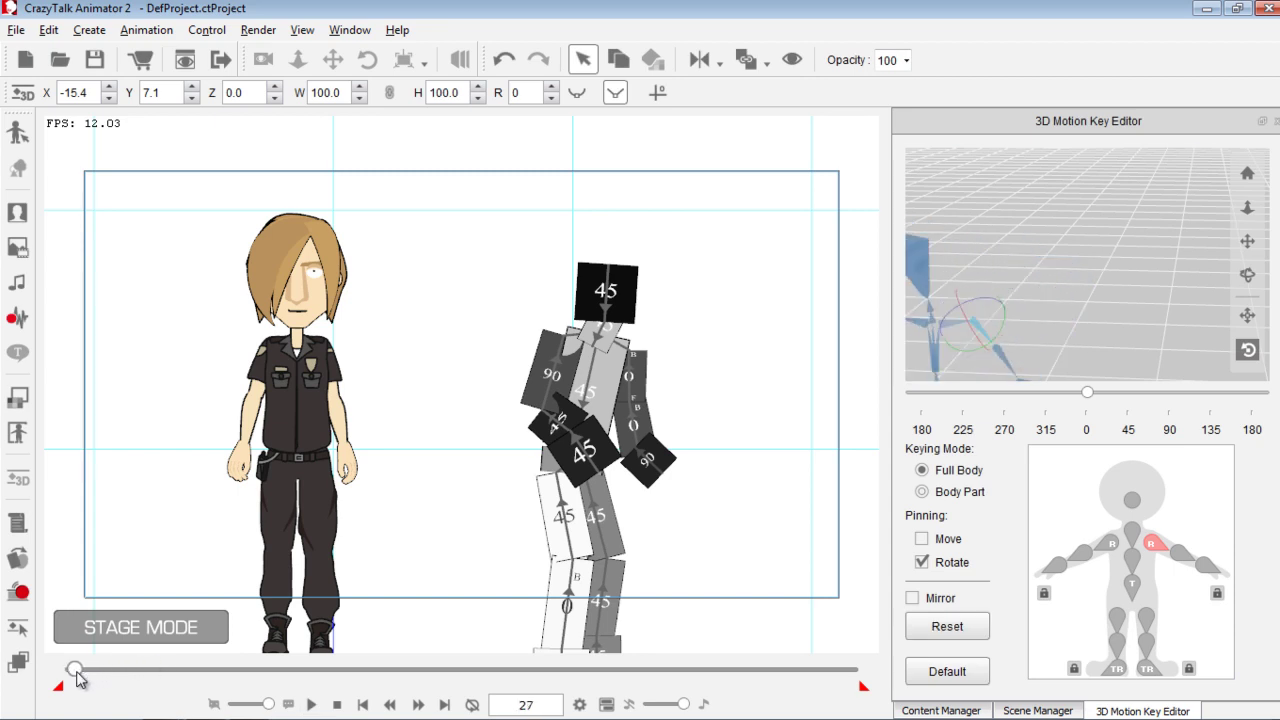
# Step: Close the 3D Motion Key Editor, play through frames 20–40, and reopen the Timeline at frame 16
pyautogui.click(1275, 124)
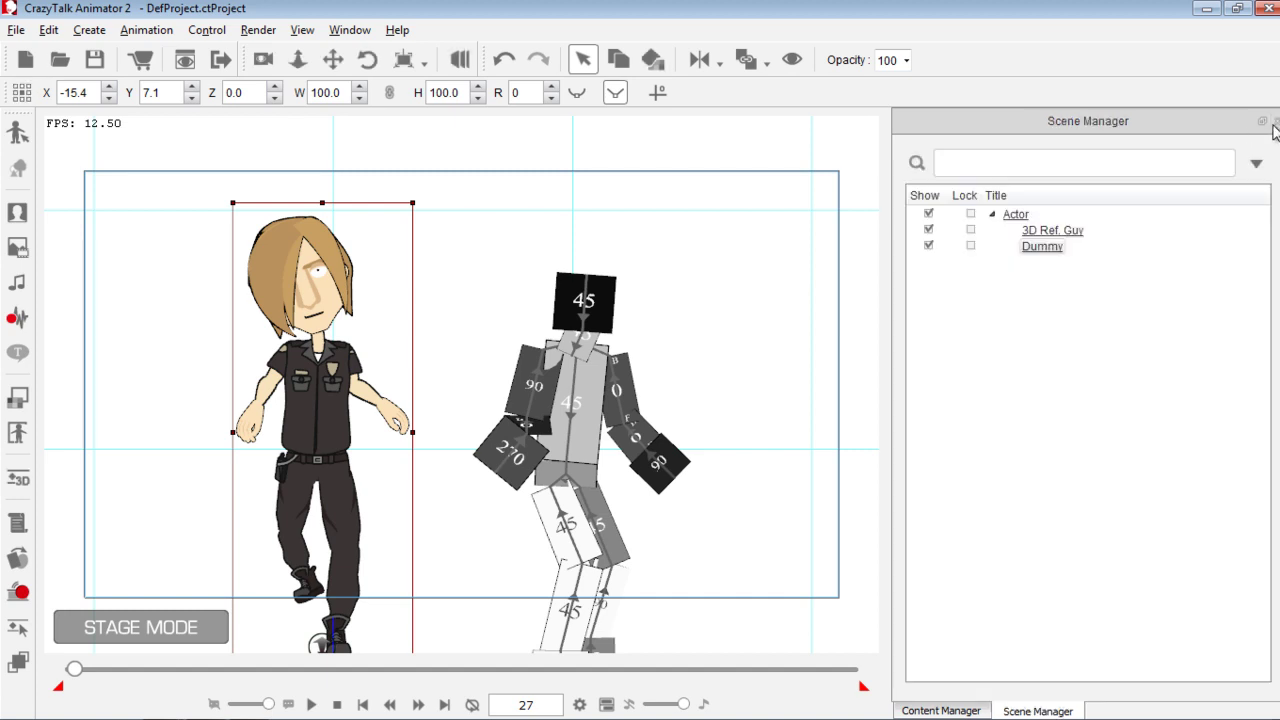
pyautogui.click(311, 704)
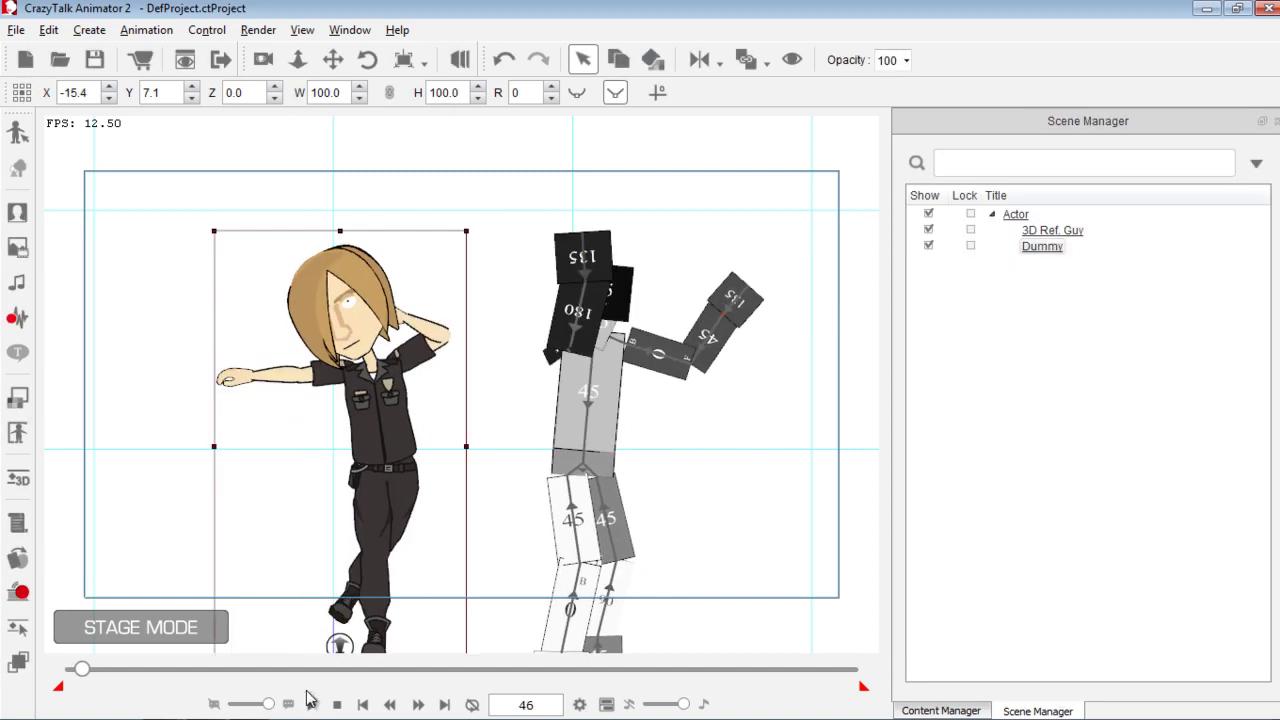
pyautogui.click(330, 705)
pyautogui.click(311, 704)
pyautogui.click(311, 704)
pyautogui.moveTo(80, 672); pyautogui.dragTo(69, 677)
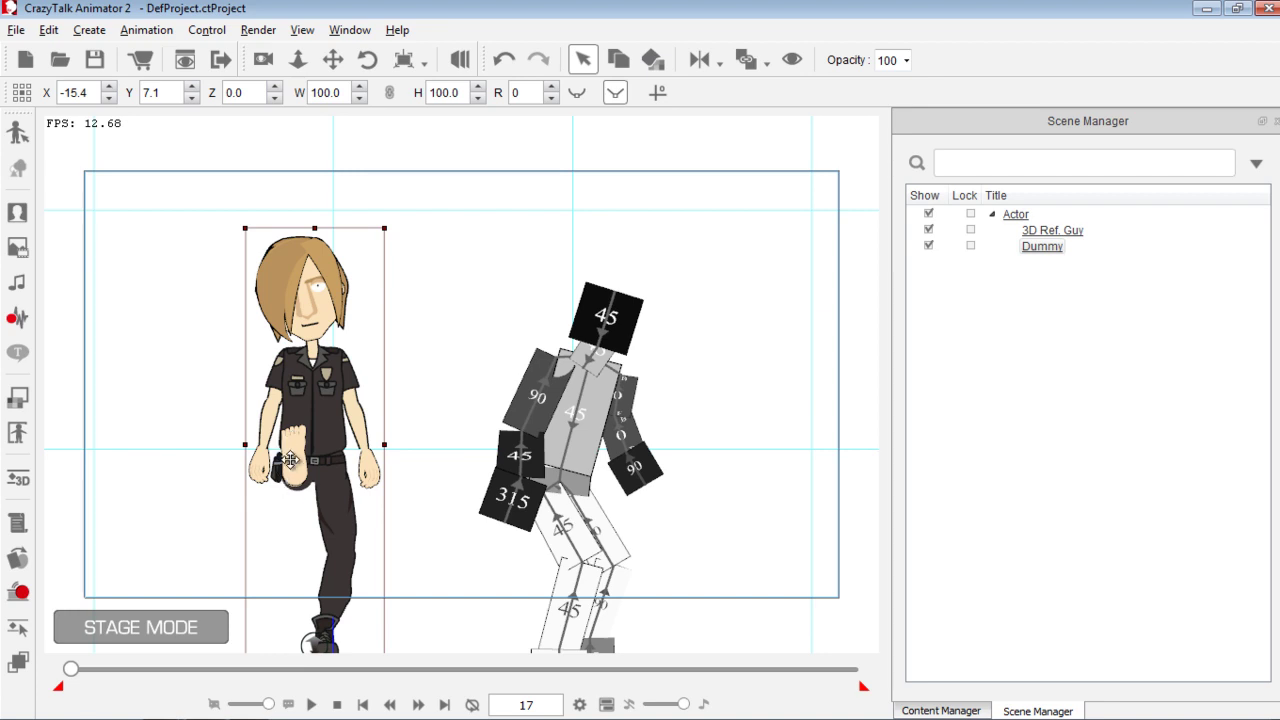
pyautogui.press('F3')
pyautogui.moveTo(314, 78)
pyautogui.mouseDown()
pyautogui.moveTo(298, 81)
pyautogui.moveTo(316, 84)
pyautogui.mouseUp()
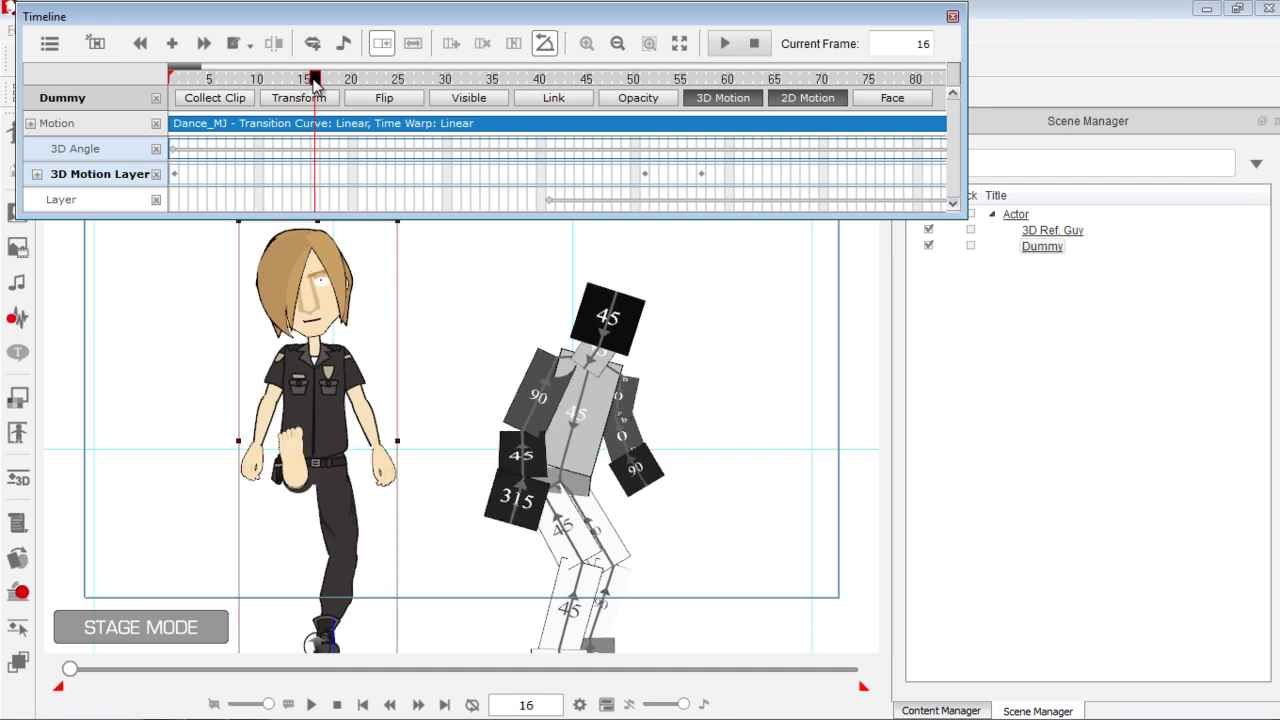
# Step: Give the right foot the 01_R Foot boot sprite at custom angle 315, then close the Sprite Editor
pyautogui.click(18, 560)
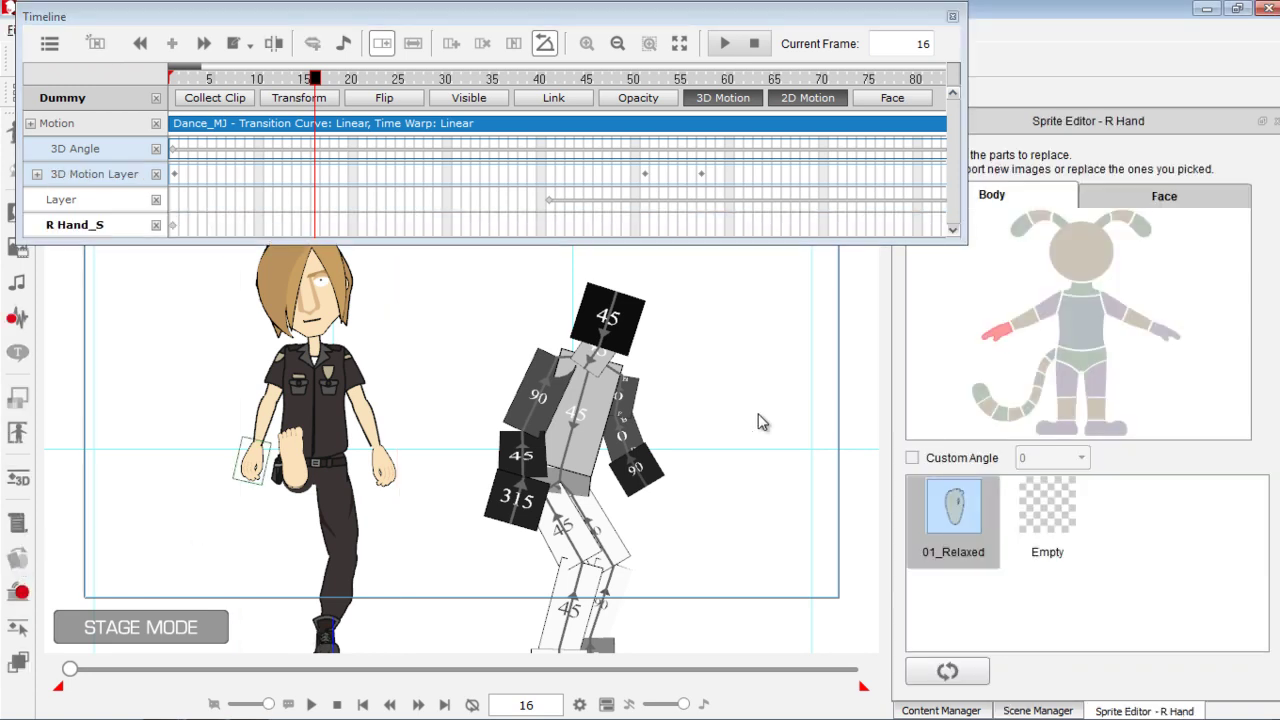
pyautogui.click(1062, 430)
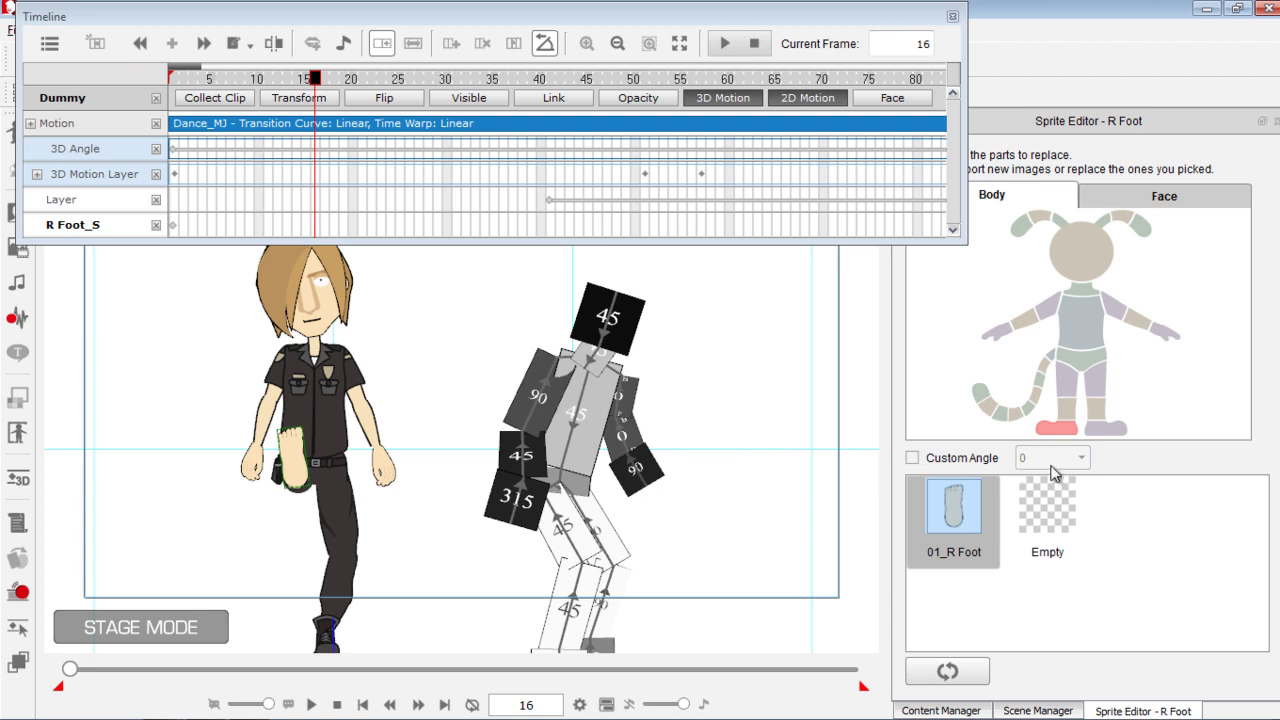
pyautogui.click(912, 458)
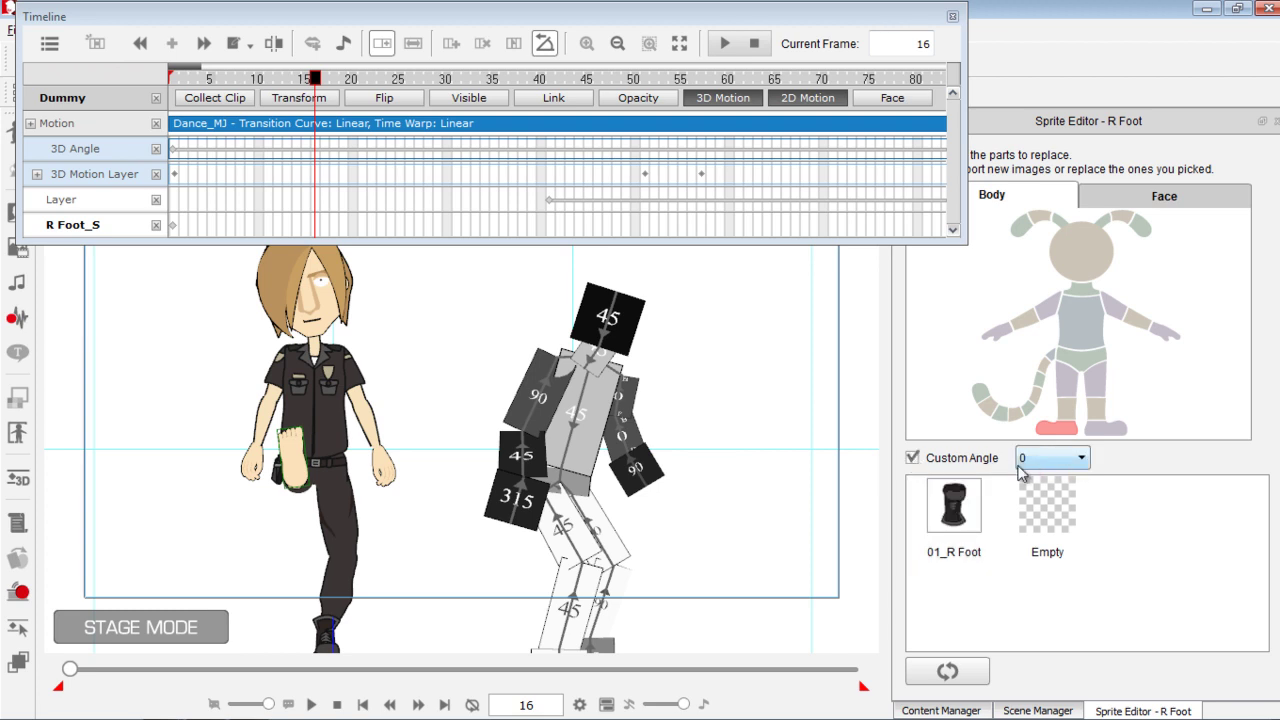
pyautogui.click(975, 505)
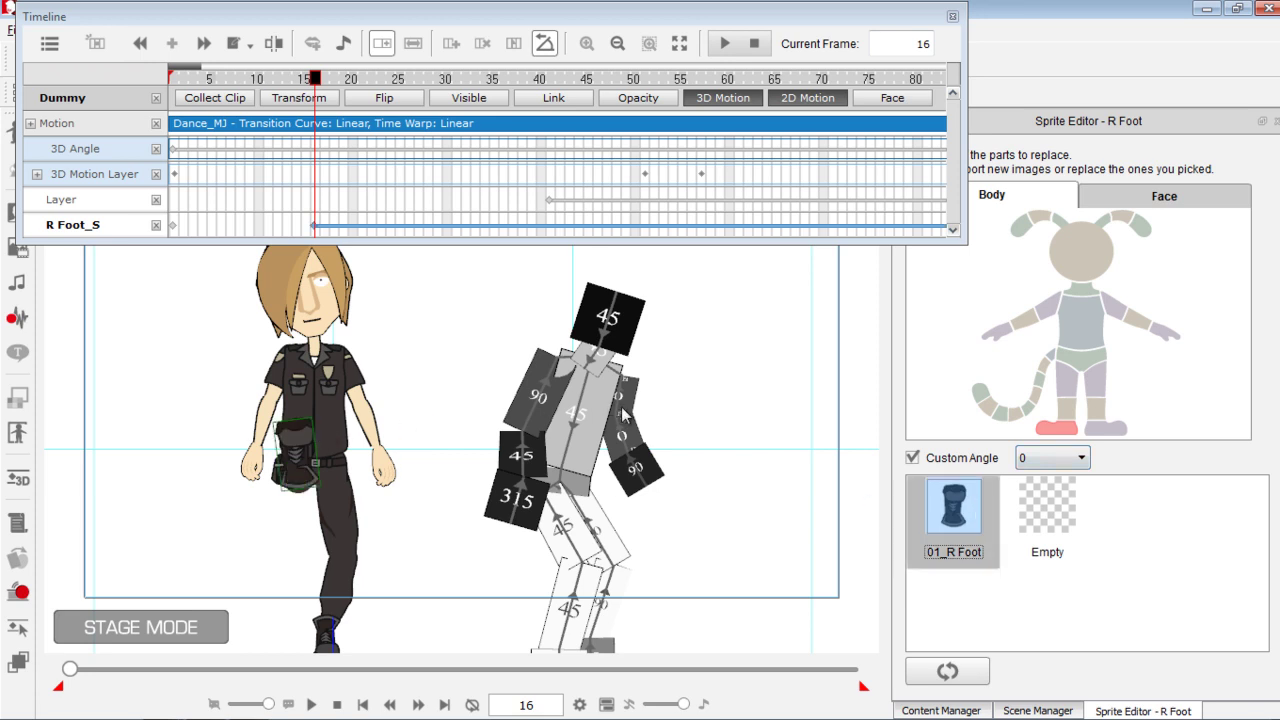
pyautogui.click(1054, 460)
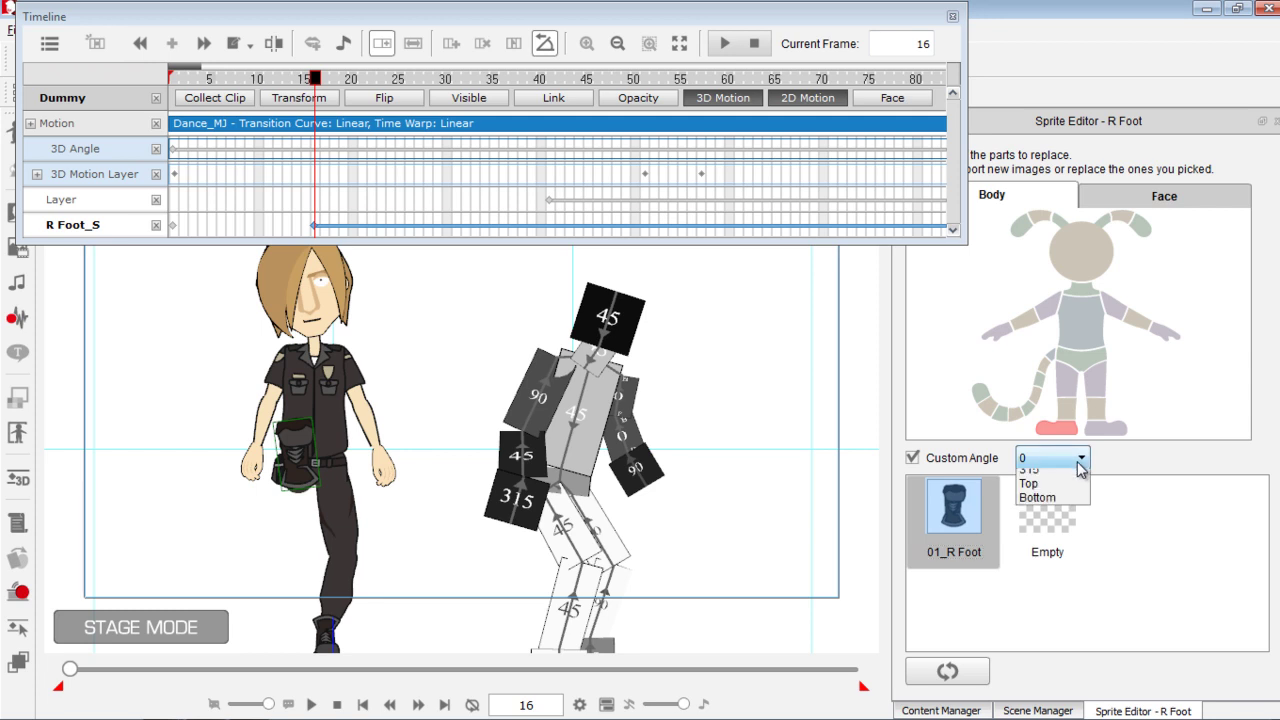
pyautogui.click(1060, 540)
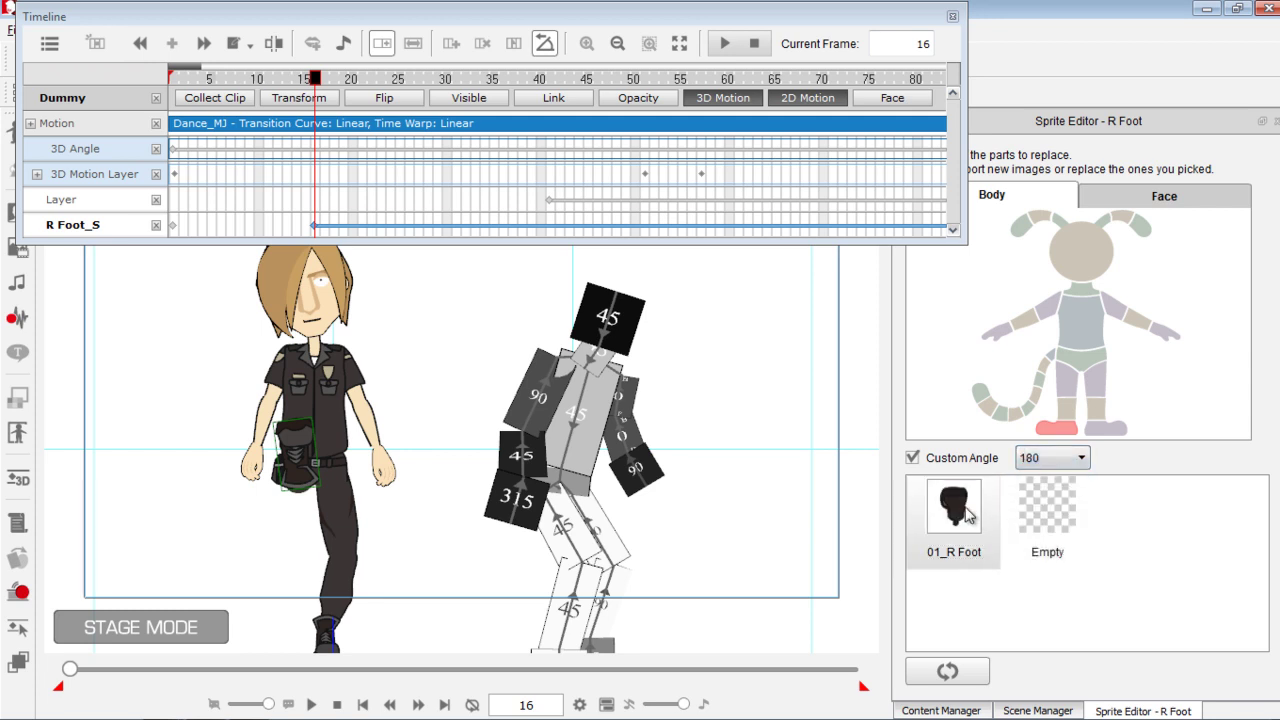
pyautogui.click(966, 512)
pyautogui.click(1082, 459)
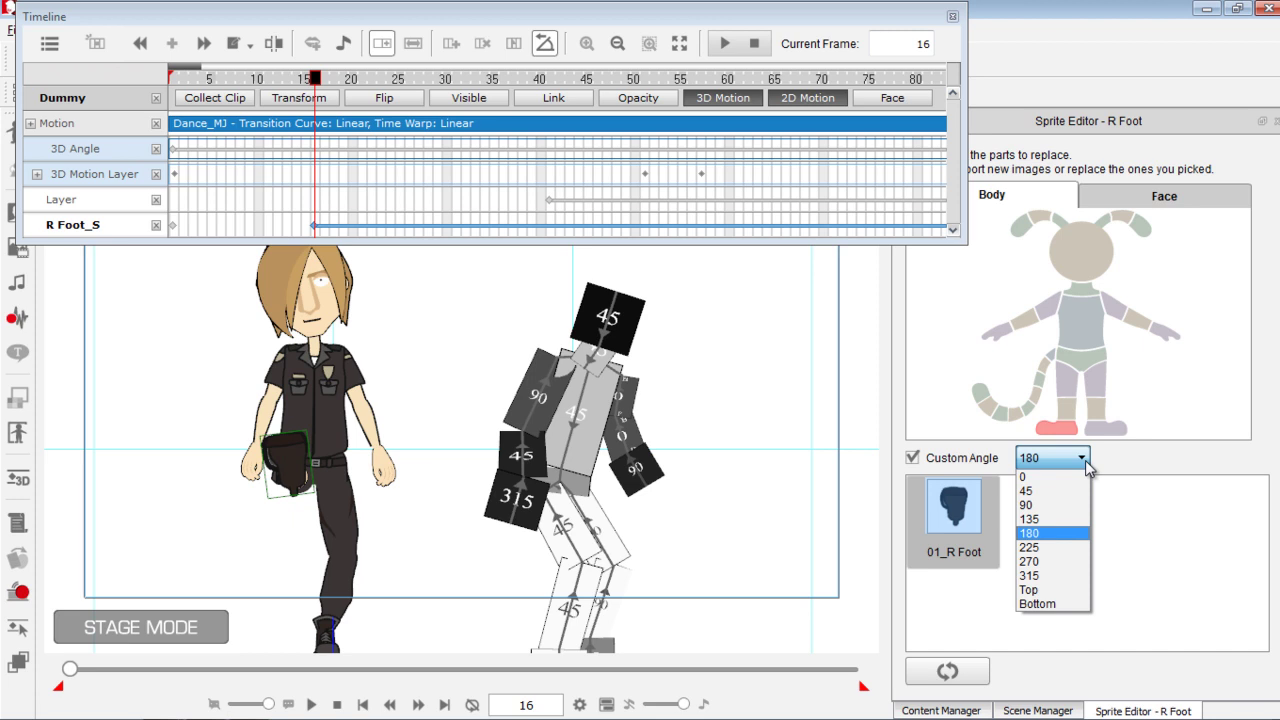
pyautogui.click(1084, 462)
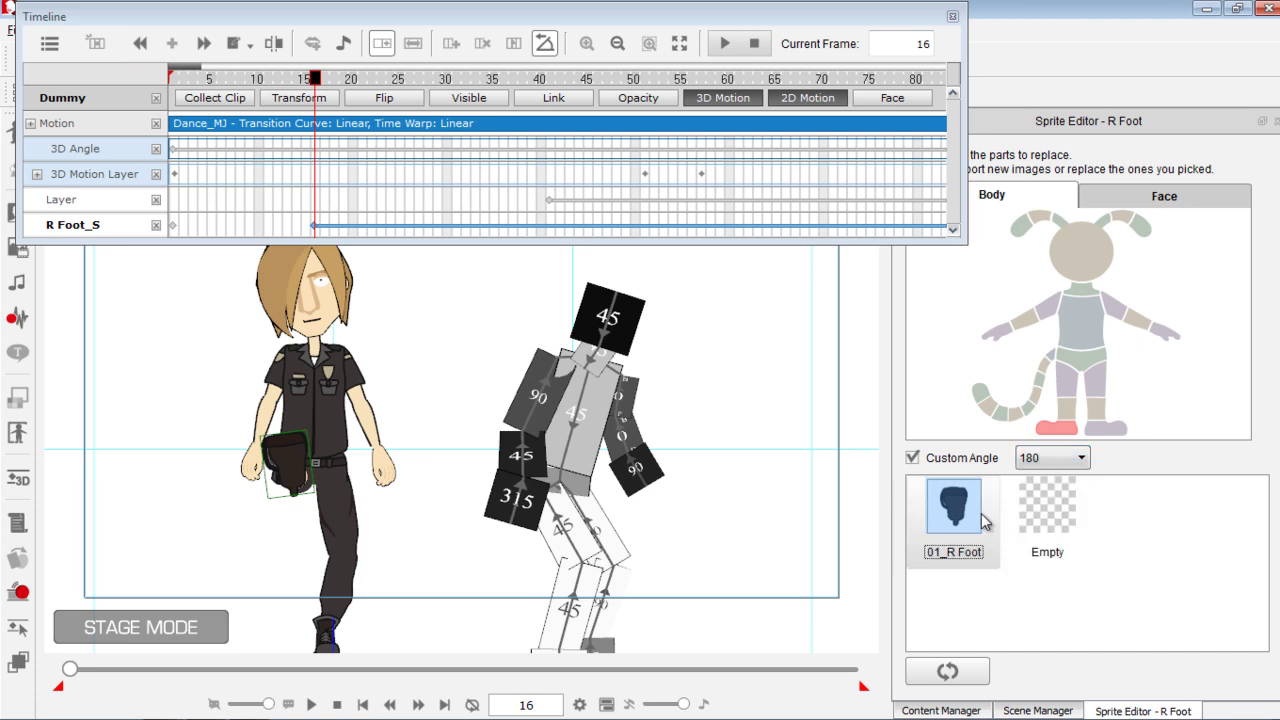
pyautogui.click(1082, 459)
pyautogui.click(1050, 576)
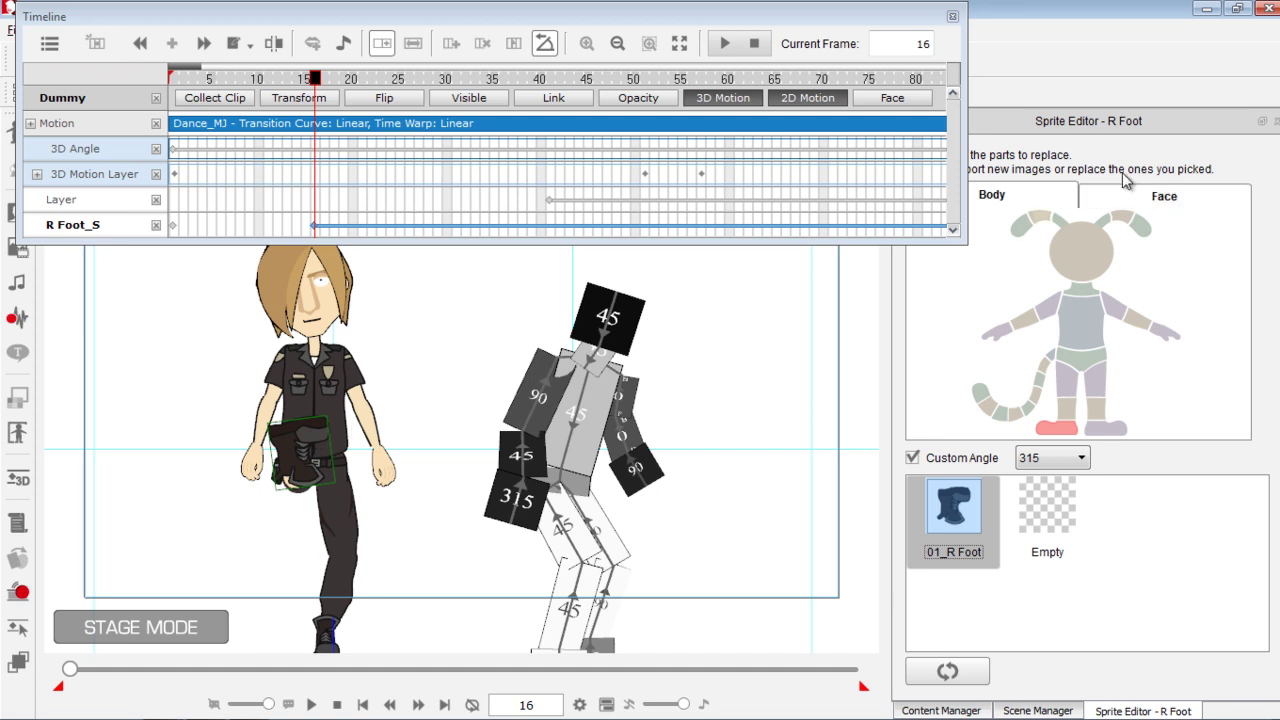
pyautogui.click(1262, 120)
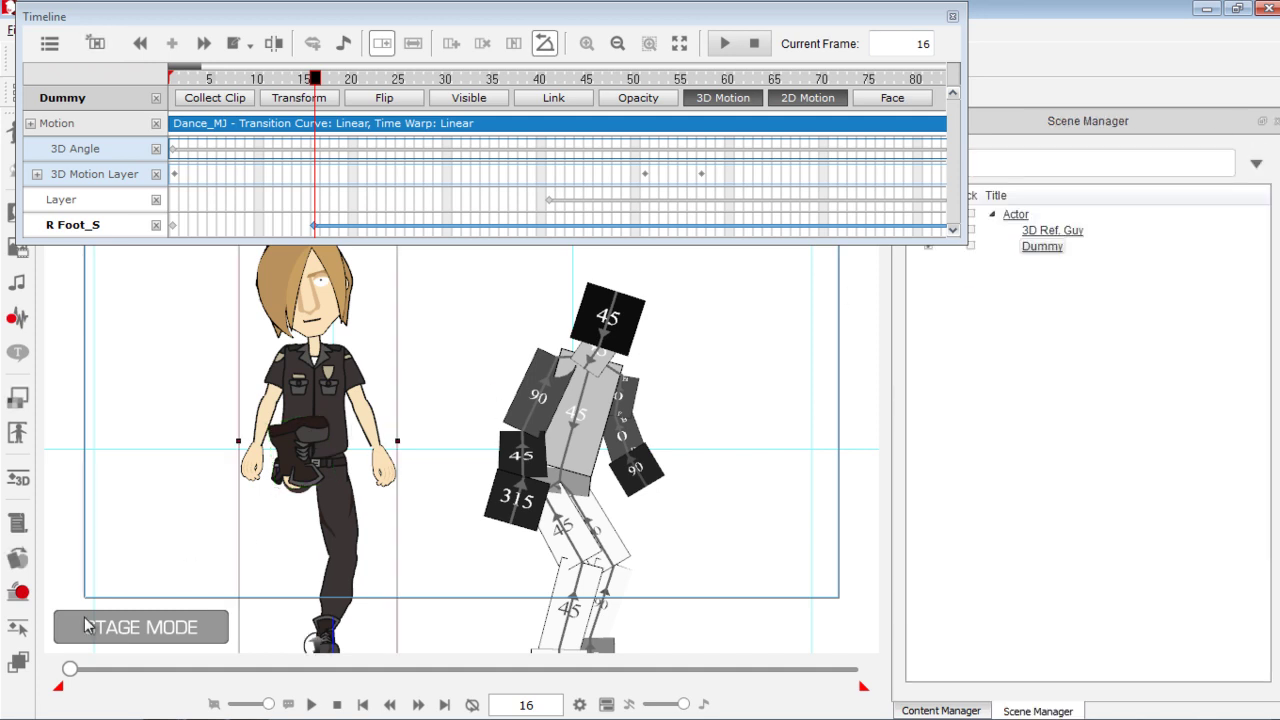
# Step: In the 2D Motion Key Editor, rotate and slightly shrink the right foot at frame 16
pyautogui.click(17, 630)
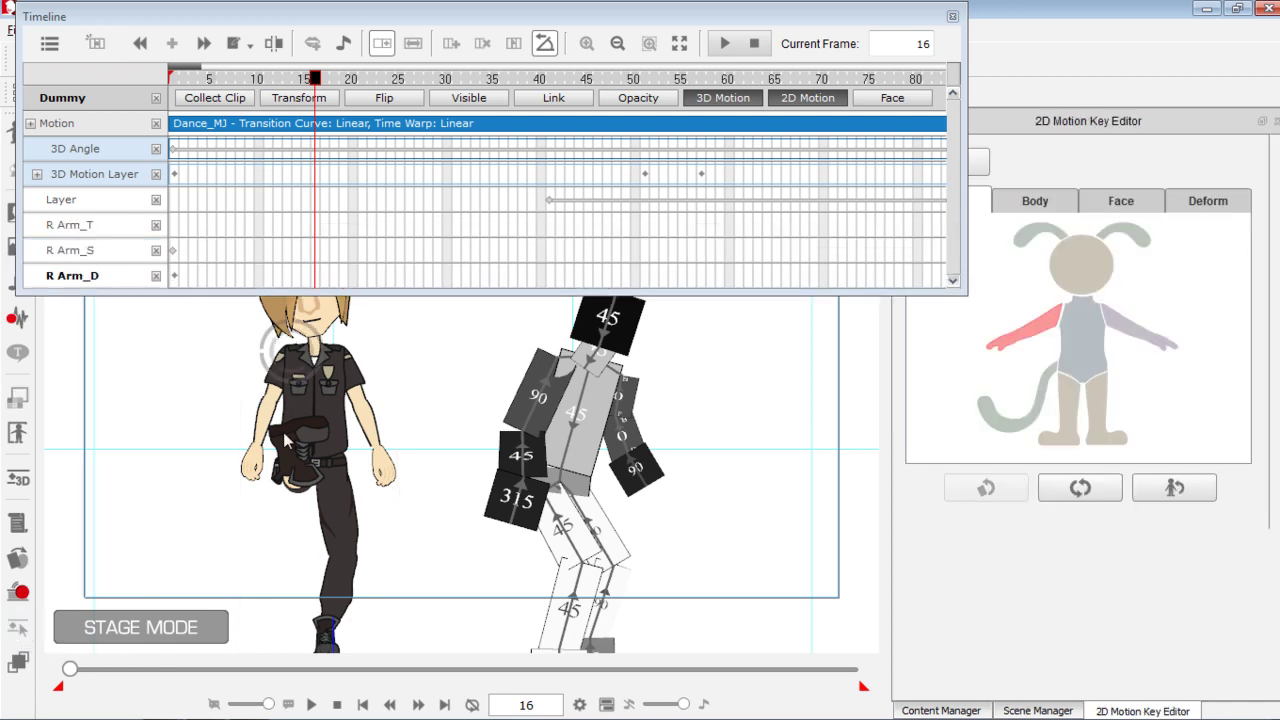
pyautogui.click(299, 463)
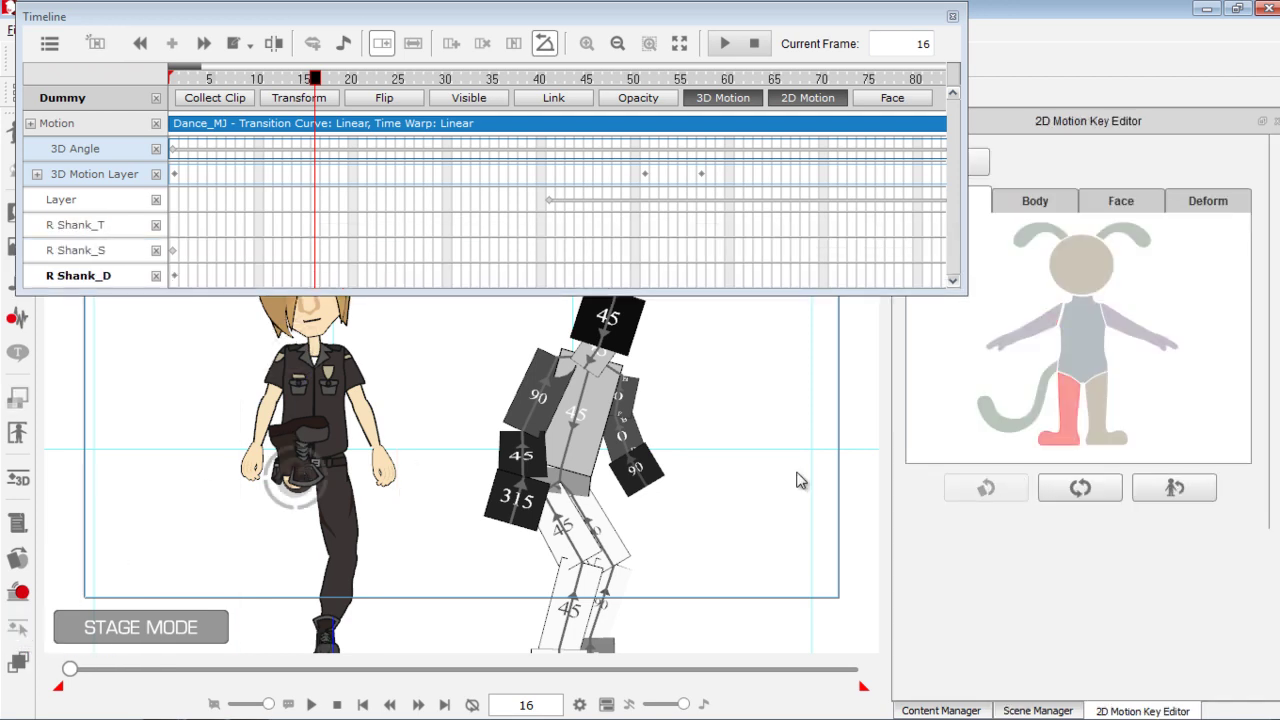
pyautogui.click(1035, 200)
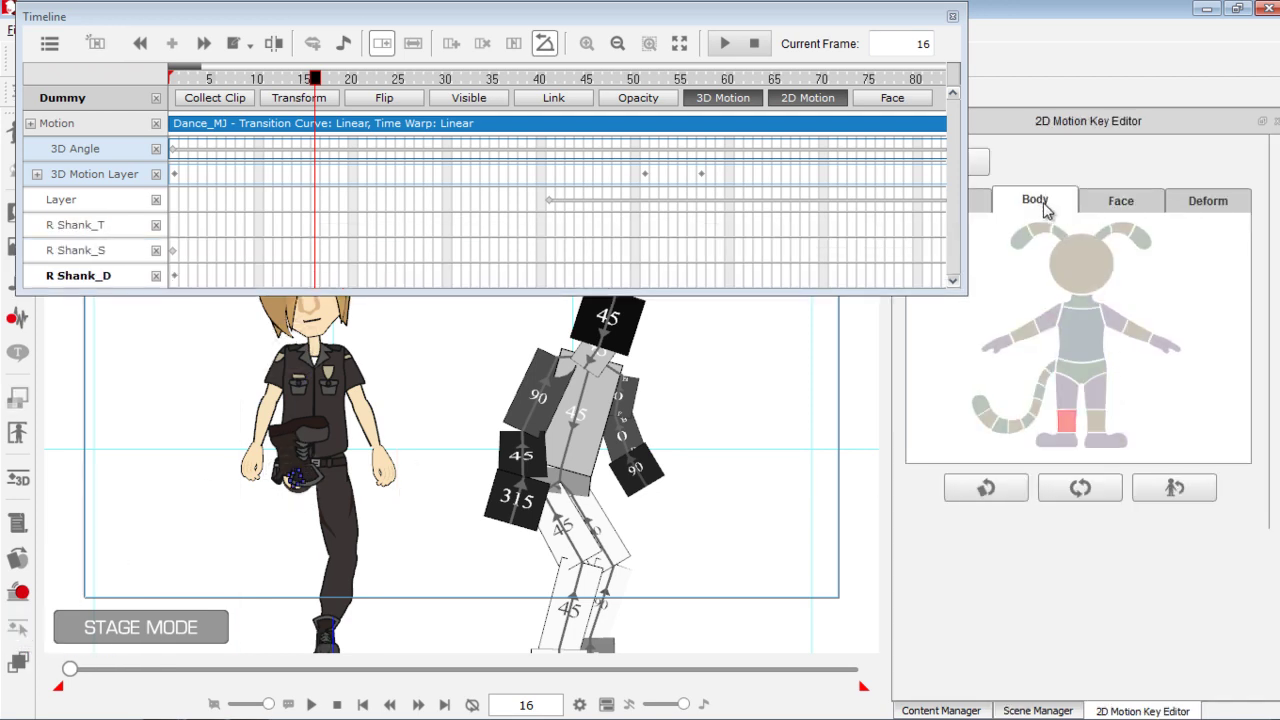
pyautogui.click(1062, 442)
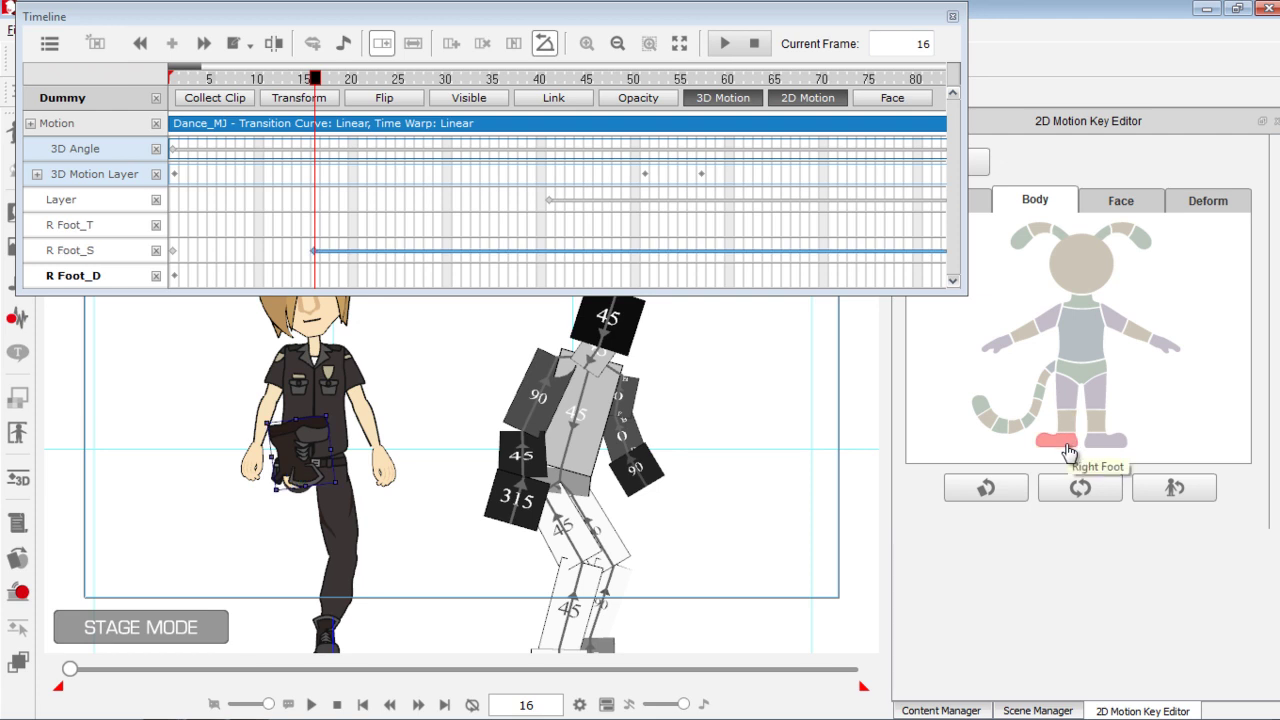
pyautogui.moveTo(347, 489); pyautogui.dragTo(210, 512)
pyautogui.moveTo(316, 536); pyautogui.dragTo(303, 504)
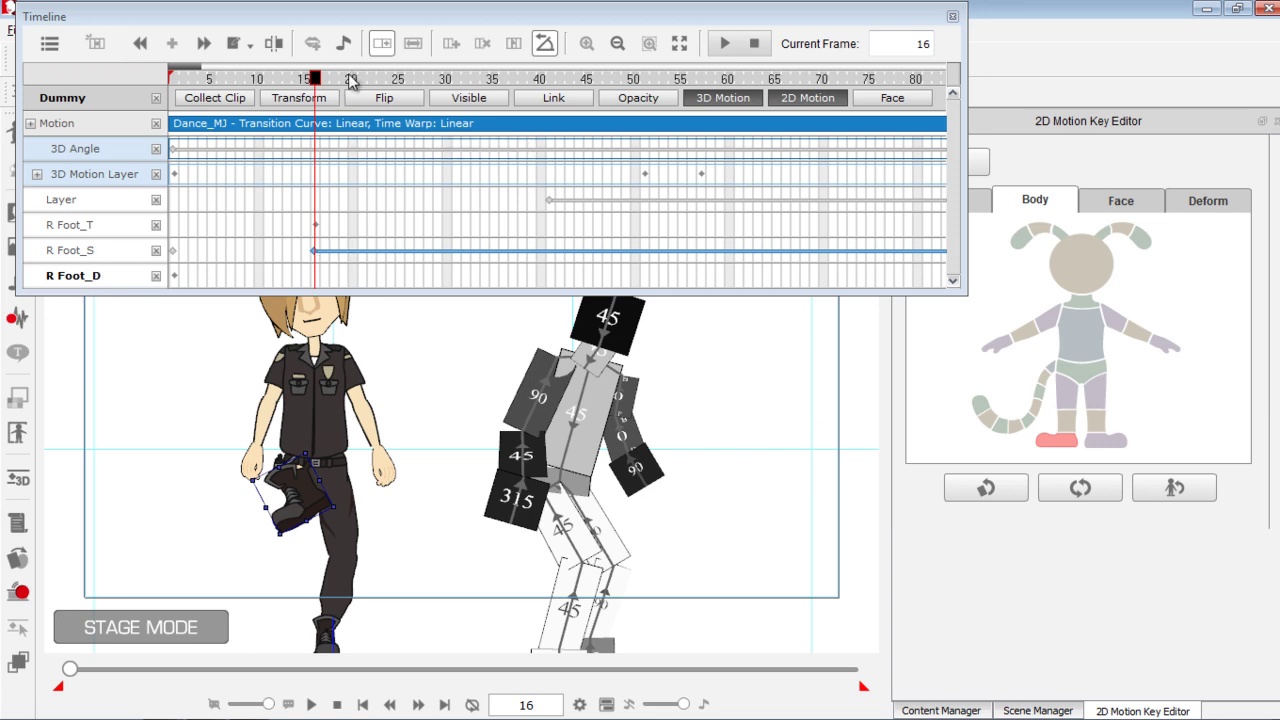
pyautogui.moveTo(316, 82); pyautogui.dragTo(277, 95)
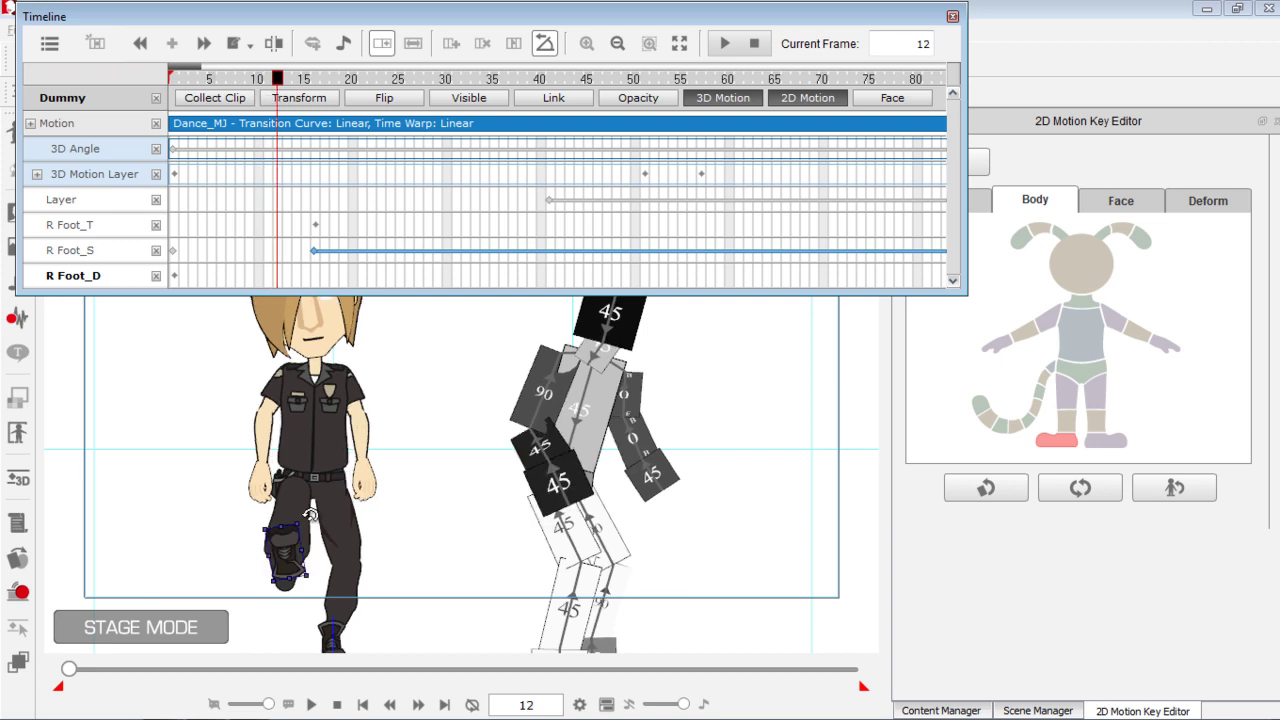
# Step: Lower and rotate the right foot at frame 12, review playback, and flip it at frame 20
pyautogui.moveTo(310, 515); pyautogui.dragTo(228, 615)
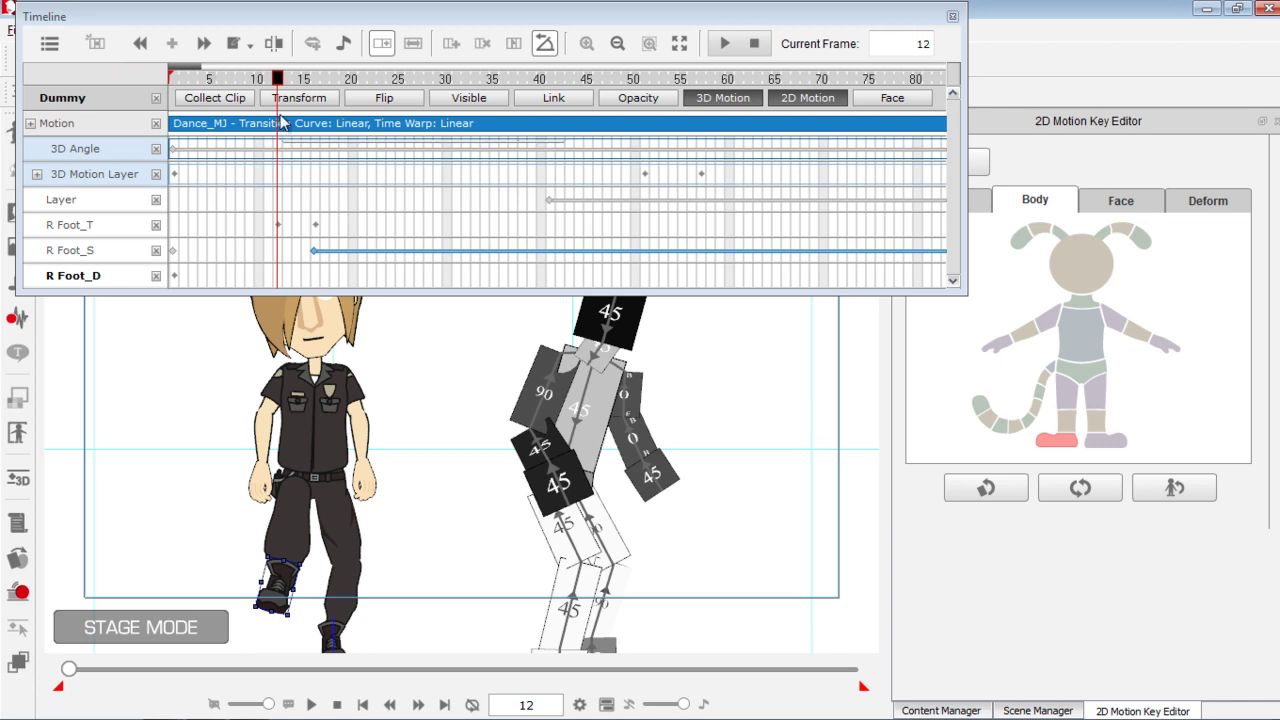
pyautogui.moveTo(285, 85); pyautogui.dragTo(230, 104)
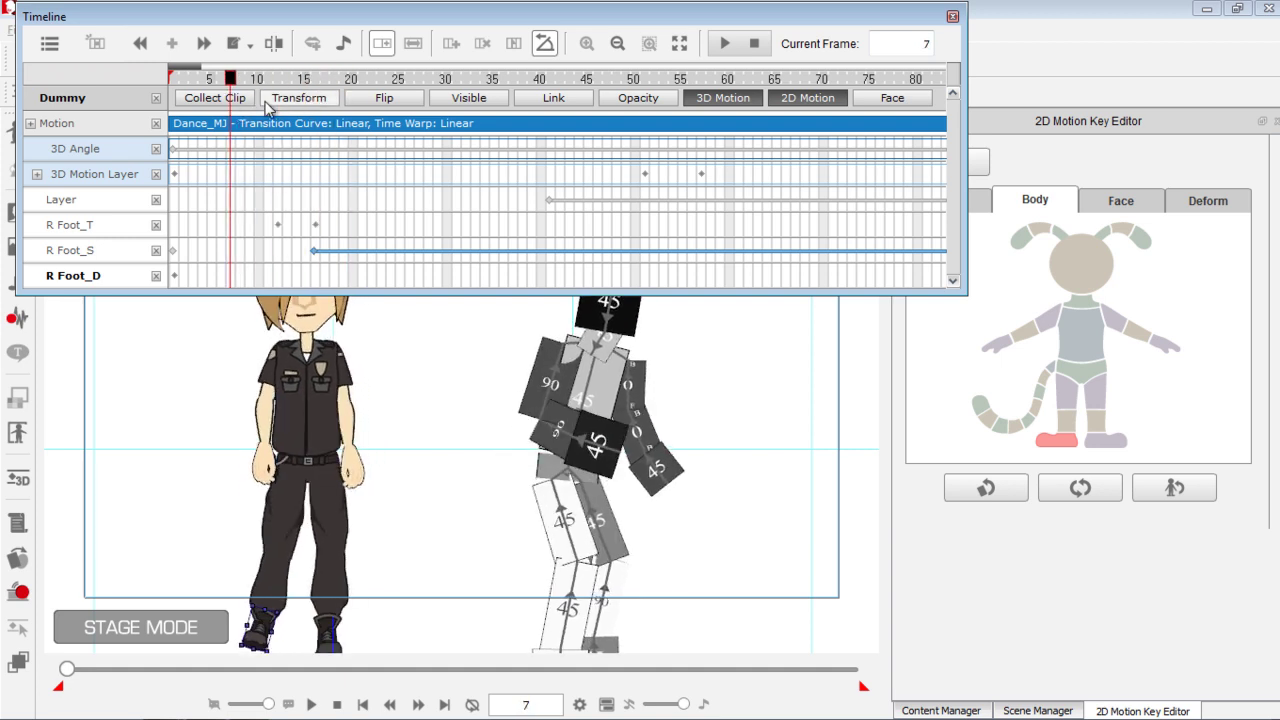
pyautogui.press('space')
pyautogui.click(267, 80)
pyautogui.moveTo(239, 81); pyautogui.dragTo(357, 105)
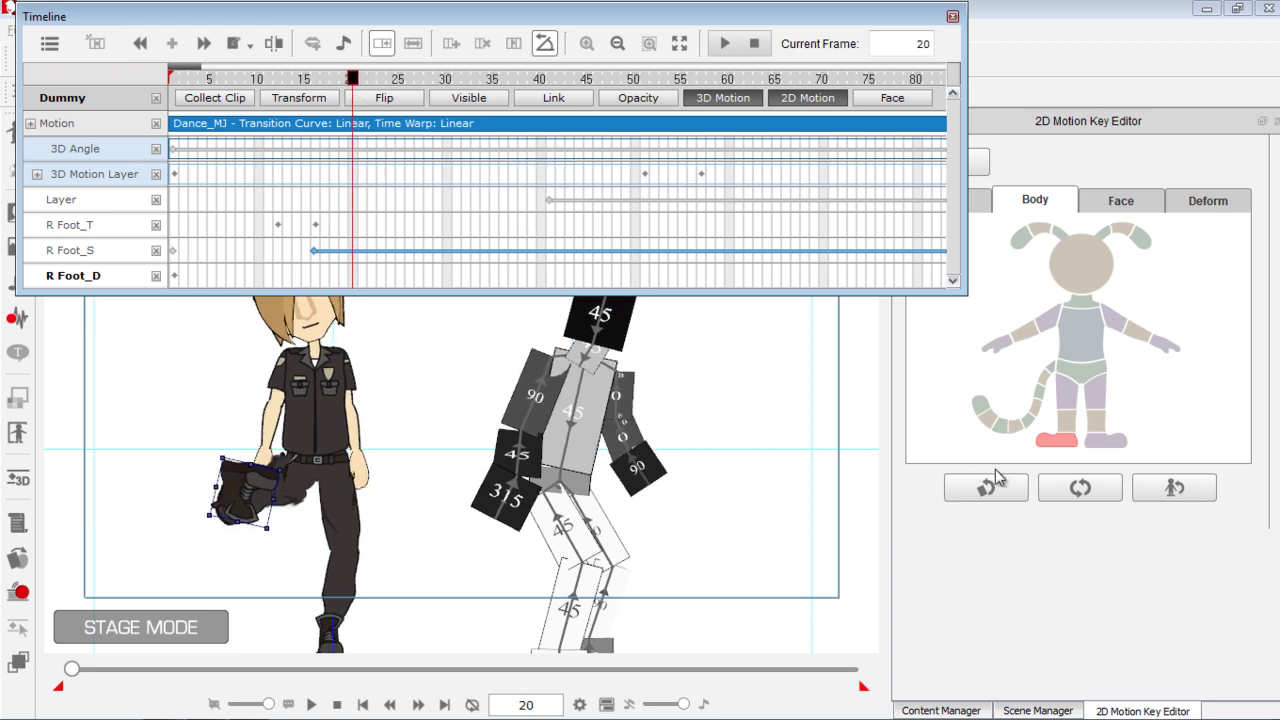
pyautogui.click(1058, 489)
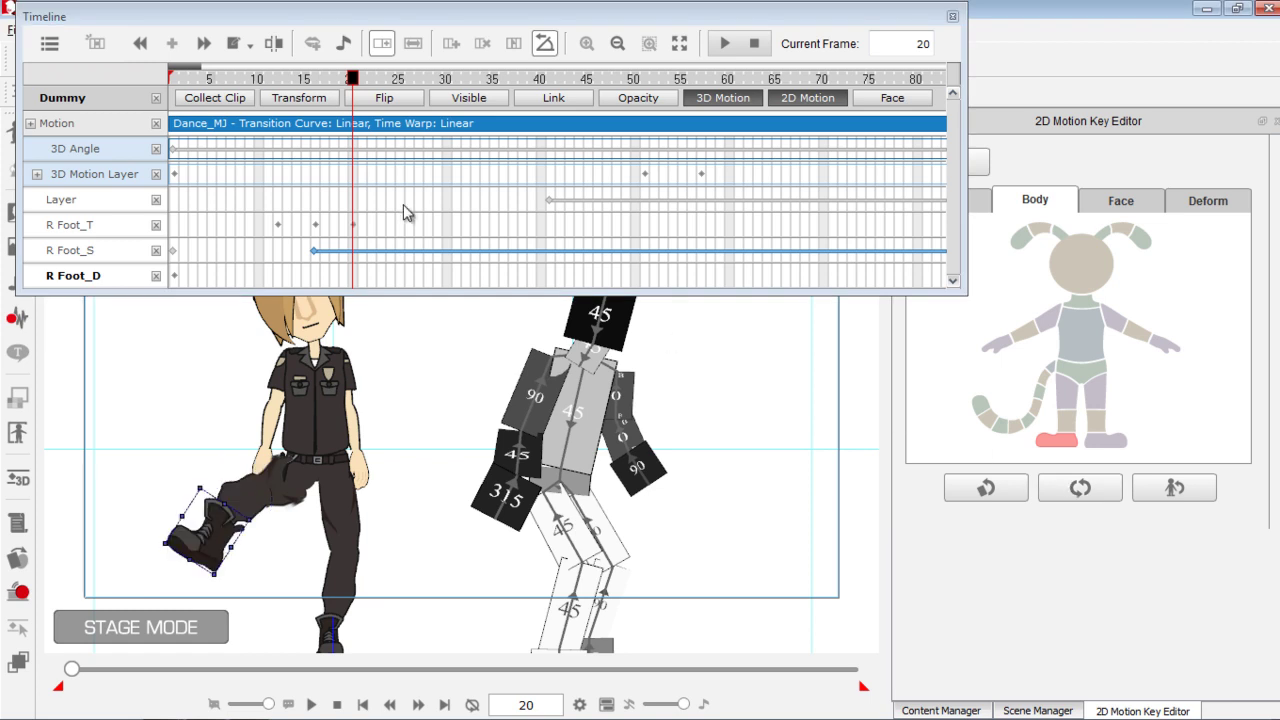
pyautogui.moveTo(342, 80)
pyautogui.mouseDown()
pyautogui.moveTo(325, 85)
pyautogui.moveTo(378, 90)
pyautogui.moveTo(352, 86)
pyautogui.mouseUp()
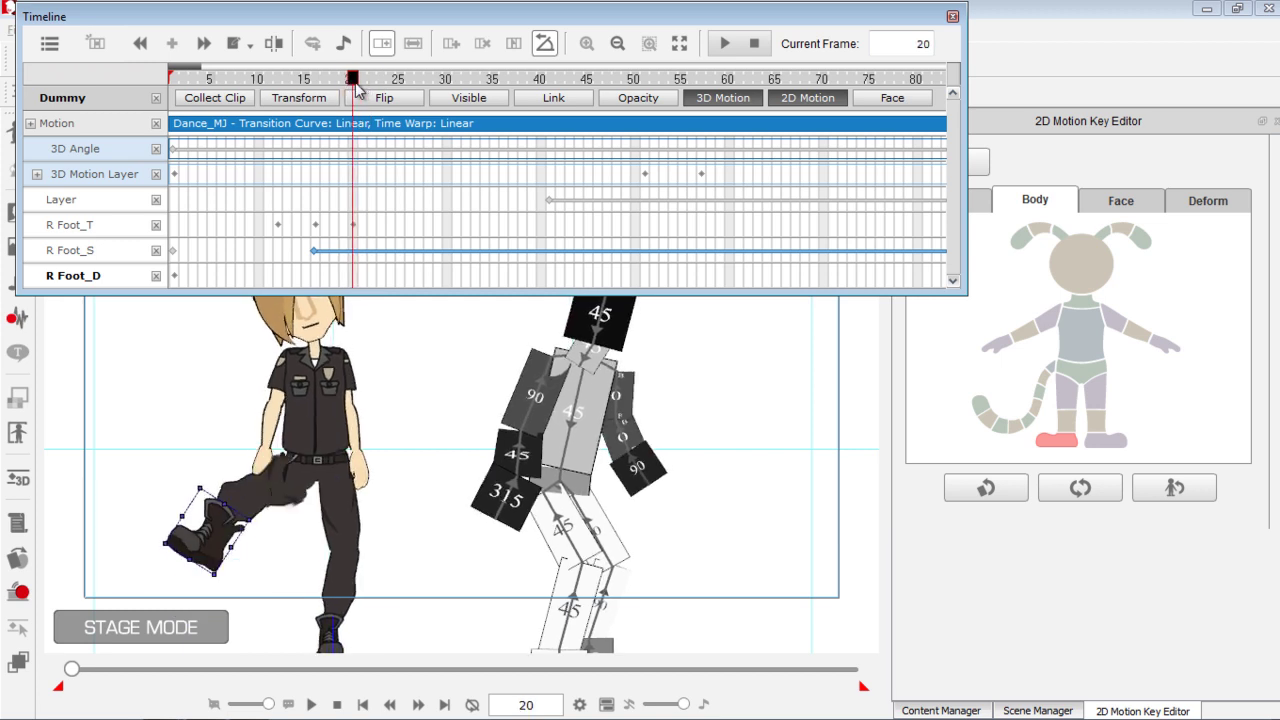
# Step: Uncheck the right foot's Custom Angle at frame 20, apply it, and scrub back to frame 14
pyautogui.click(18, 562)
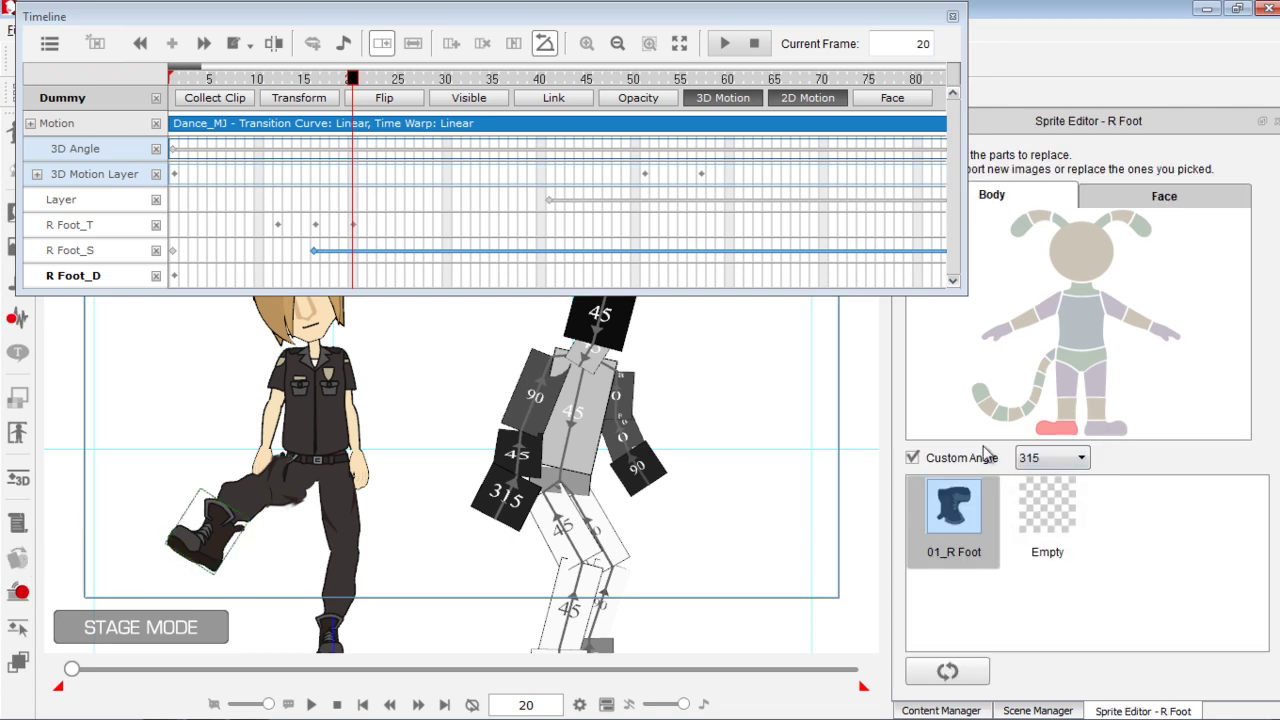
pyautogui.click(913, 459)
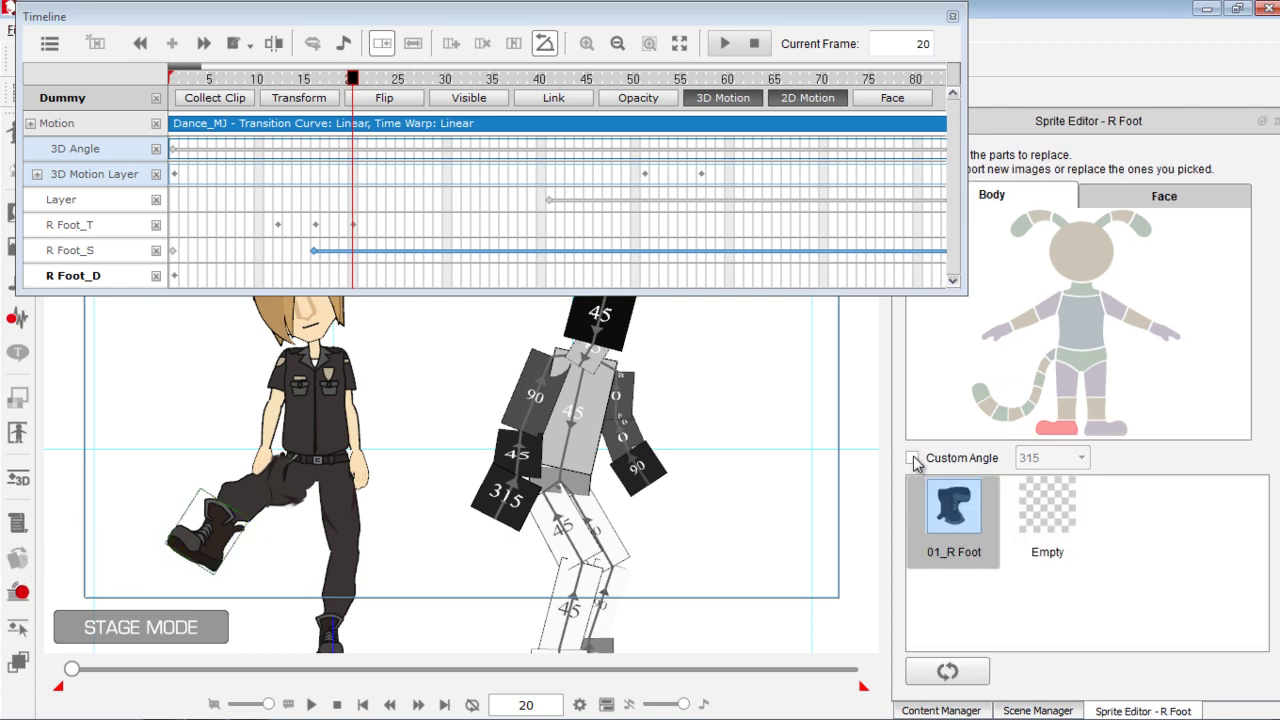
pyautogui.click(947, 671)
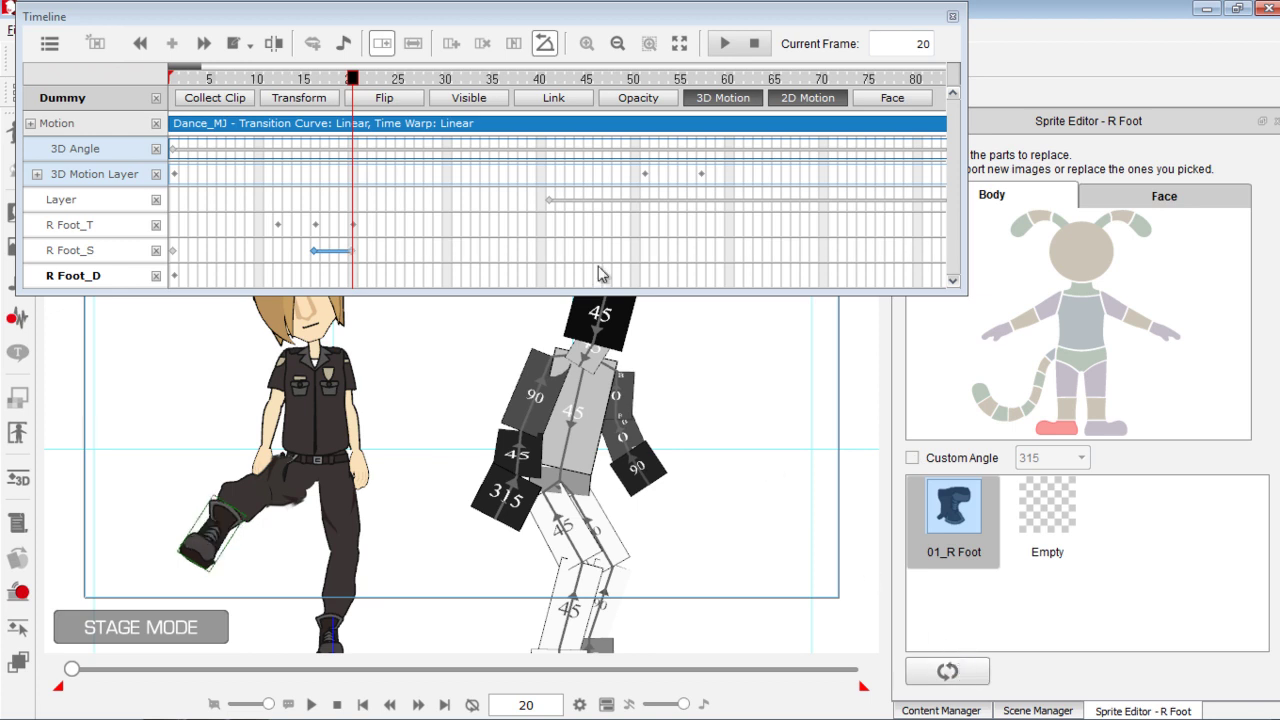
pyautogui.moveTo(340, 80); pyautogui.dragTo(268, 100)
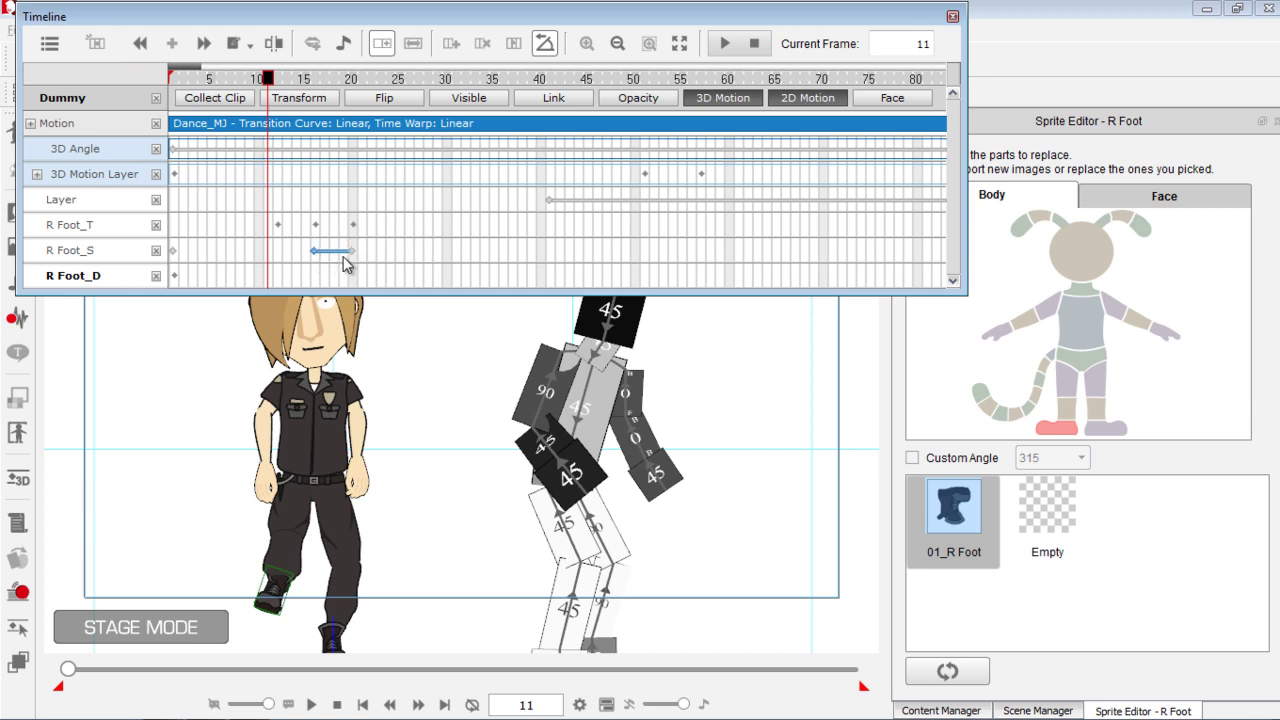
# Step: Close the Timeline and play the officer's dance through to frame 166 before stopping
pyautogui.click(952, 17)
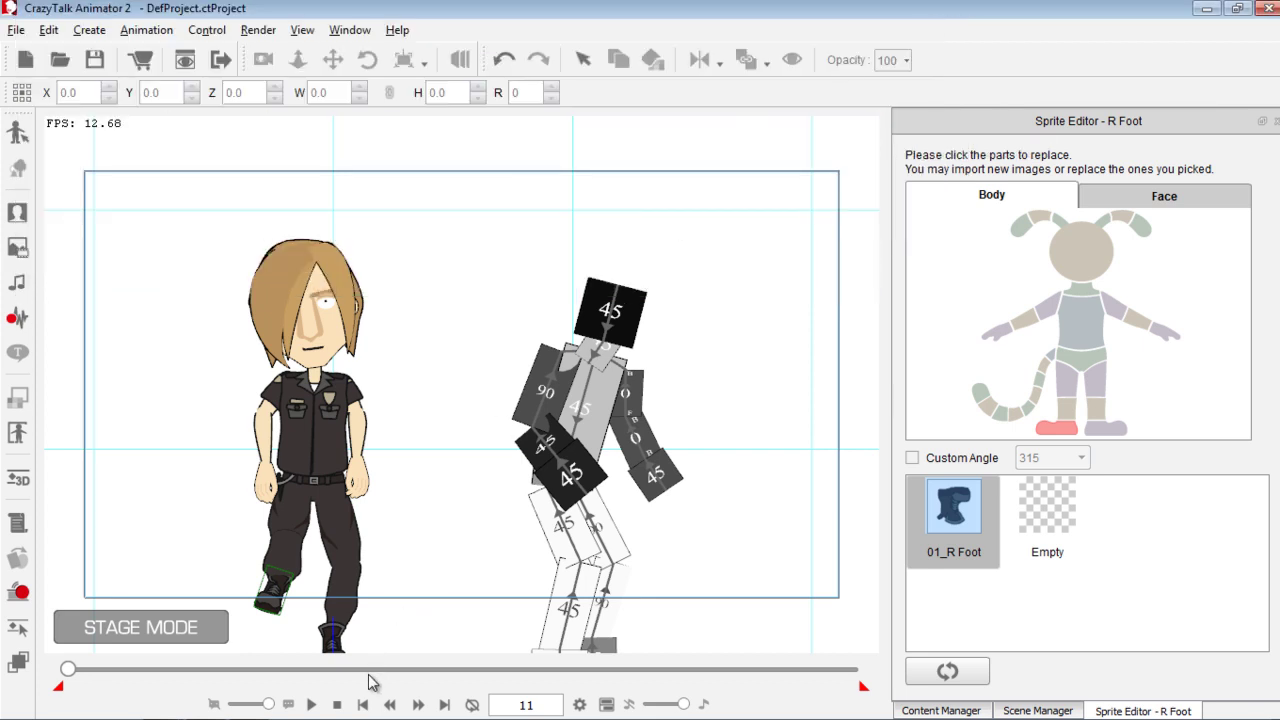
pyautogui.click(311, 705)
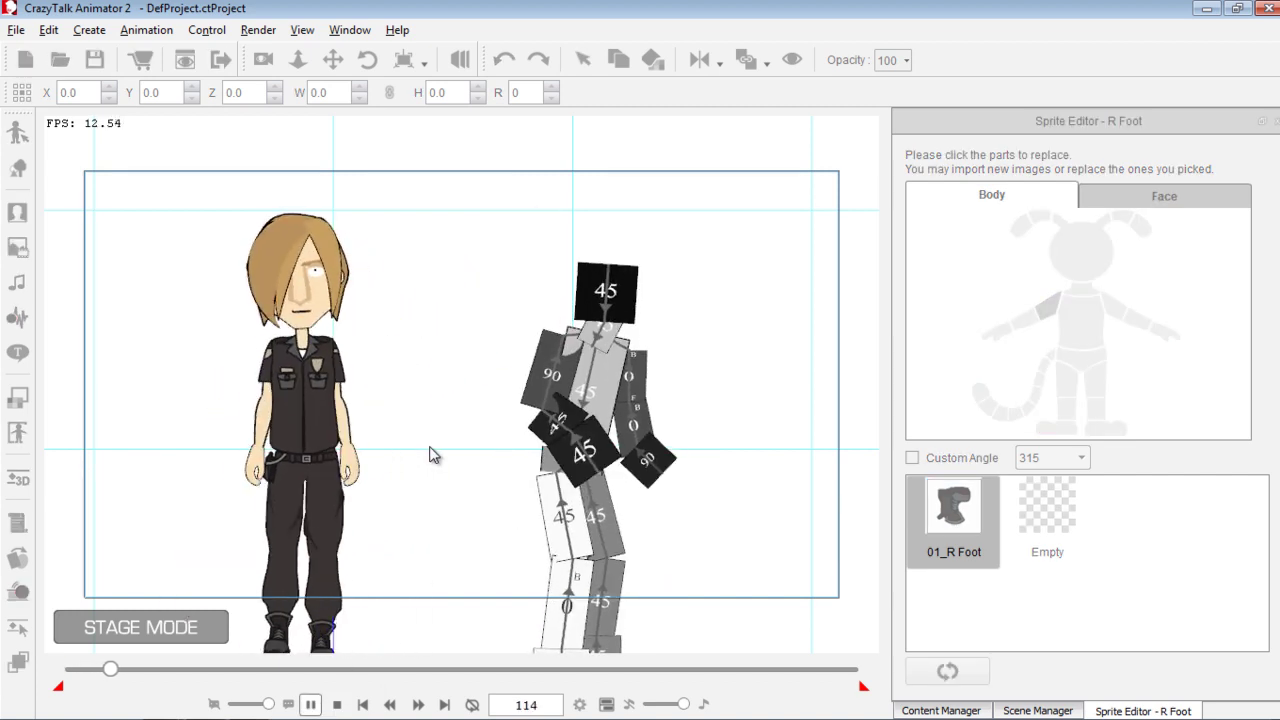
pyautogui.click(313, 705)
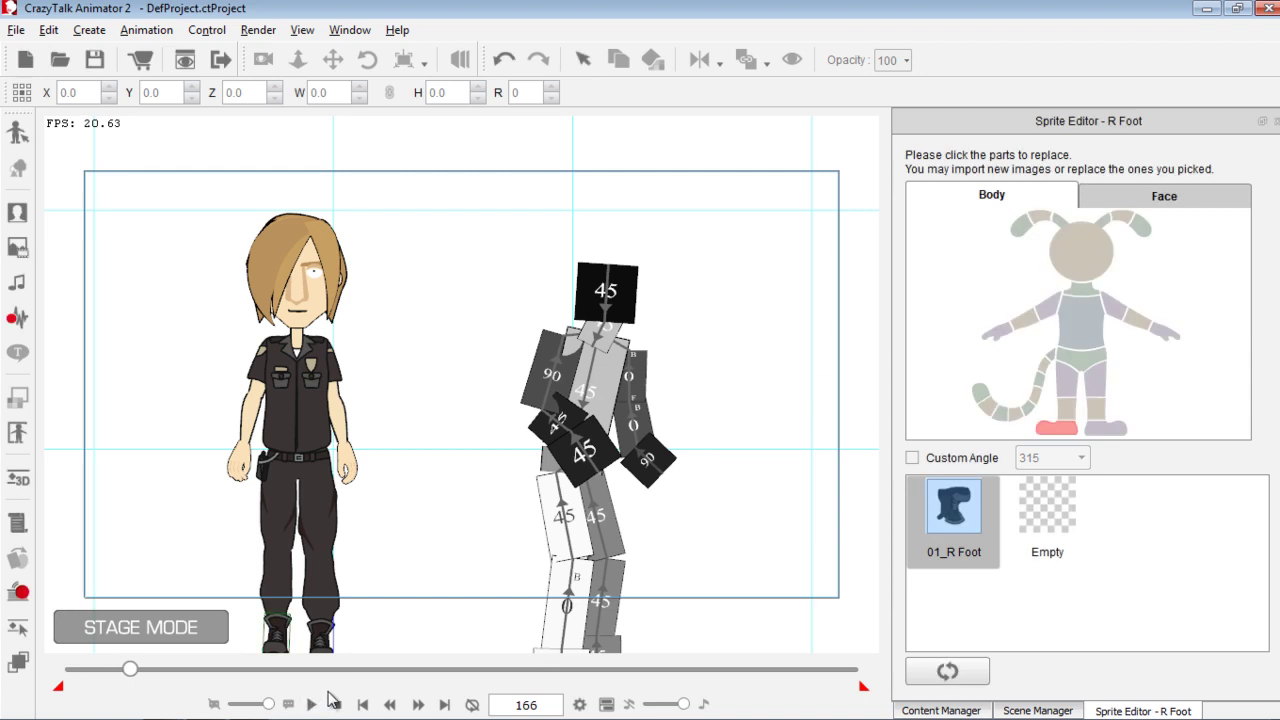